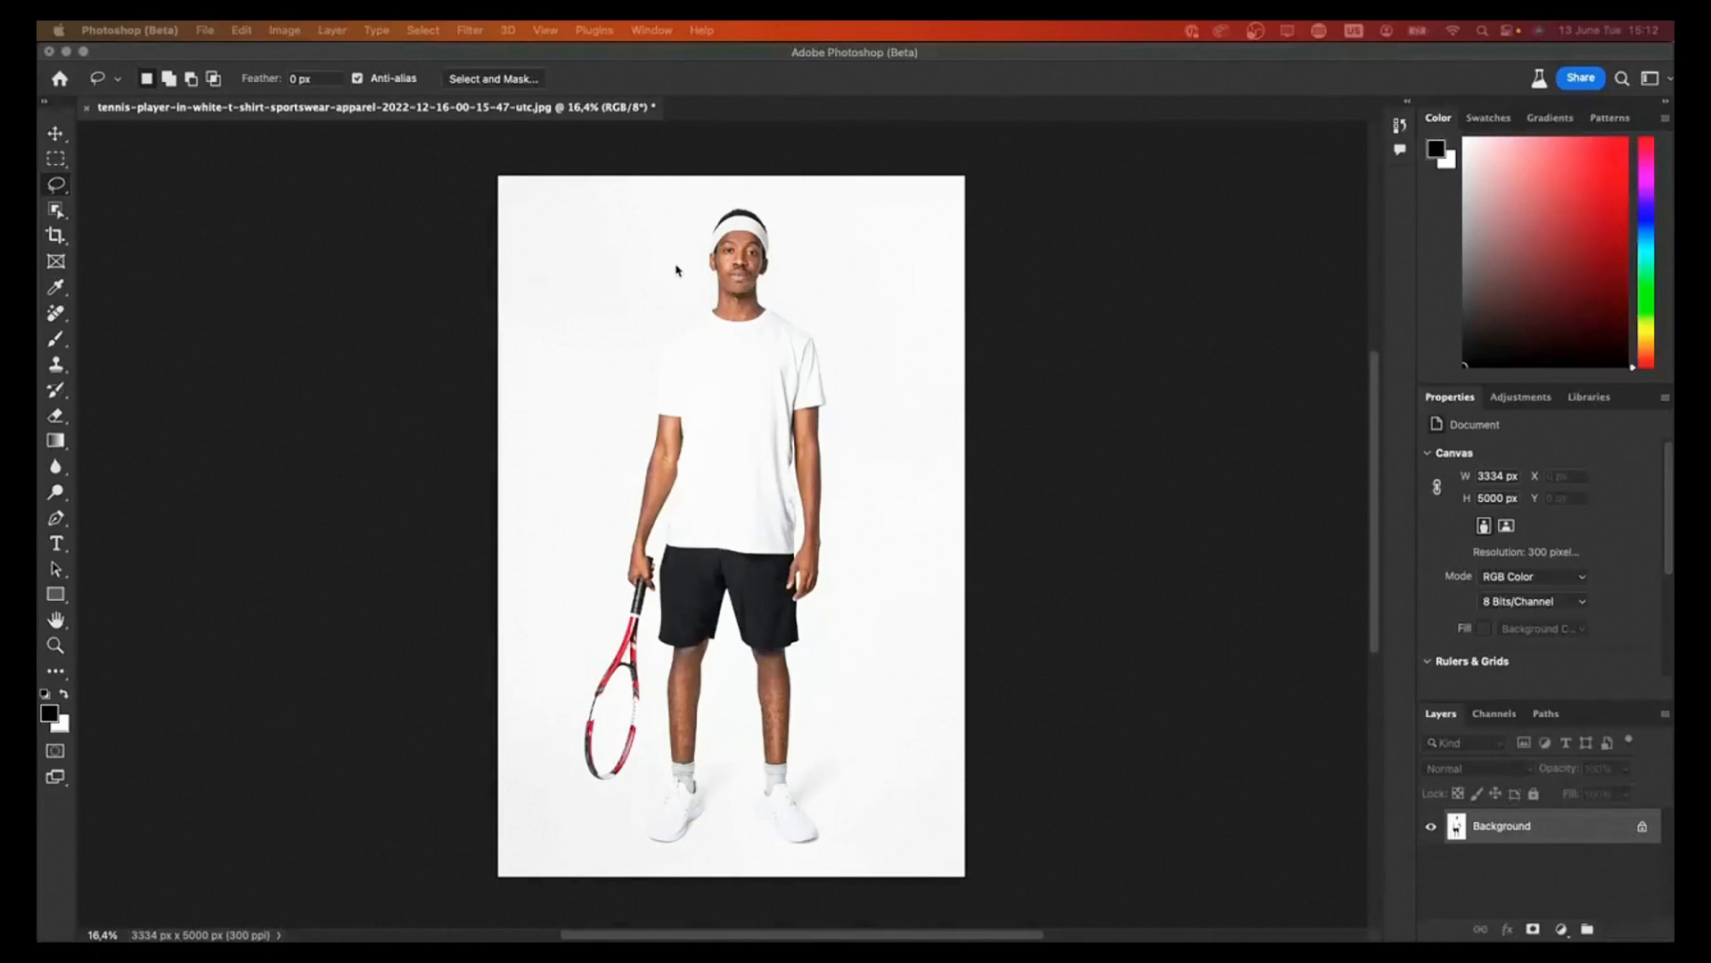
Step: Lasso the man's plain white T-shirt and run a Generative Fill on it with the prompt "tennis shirt"
left_click(539, 340)
scroll(768, 326, "up", 3)
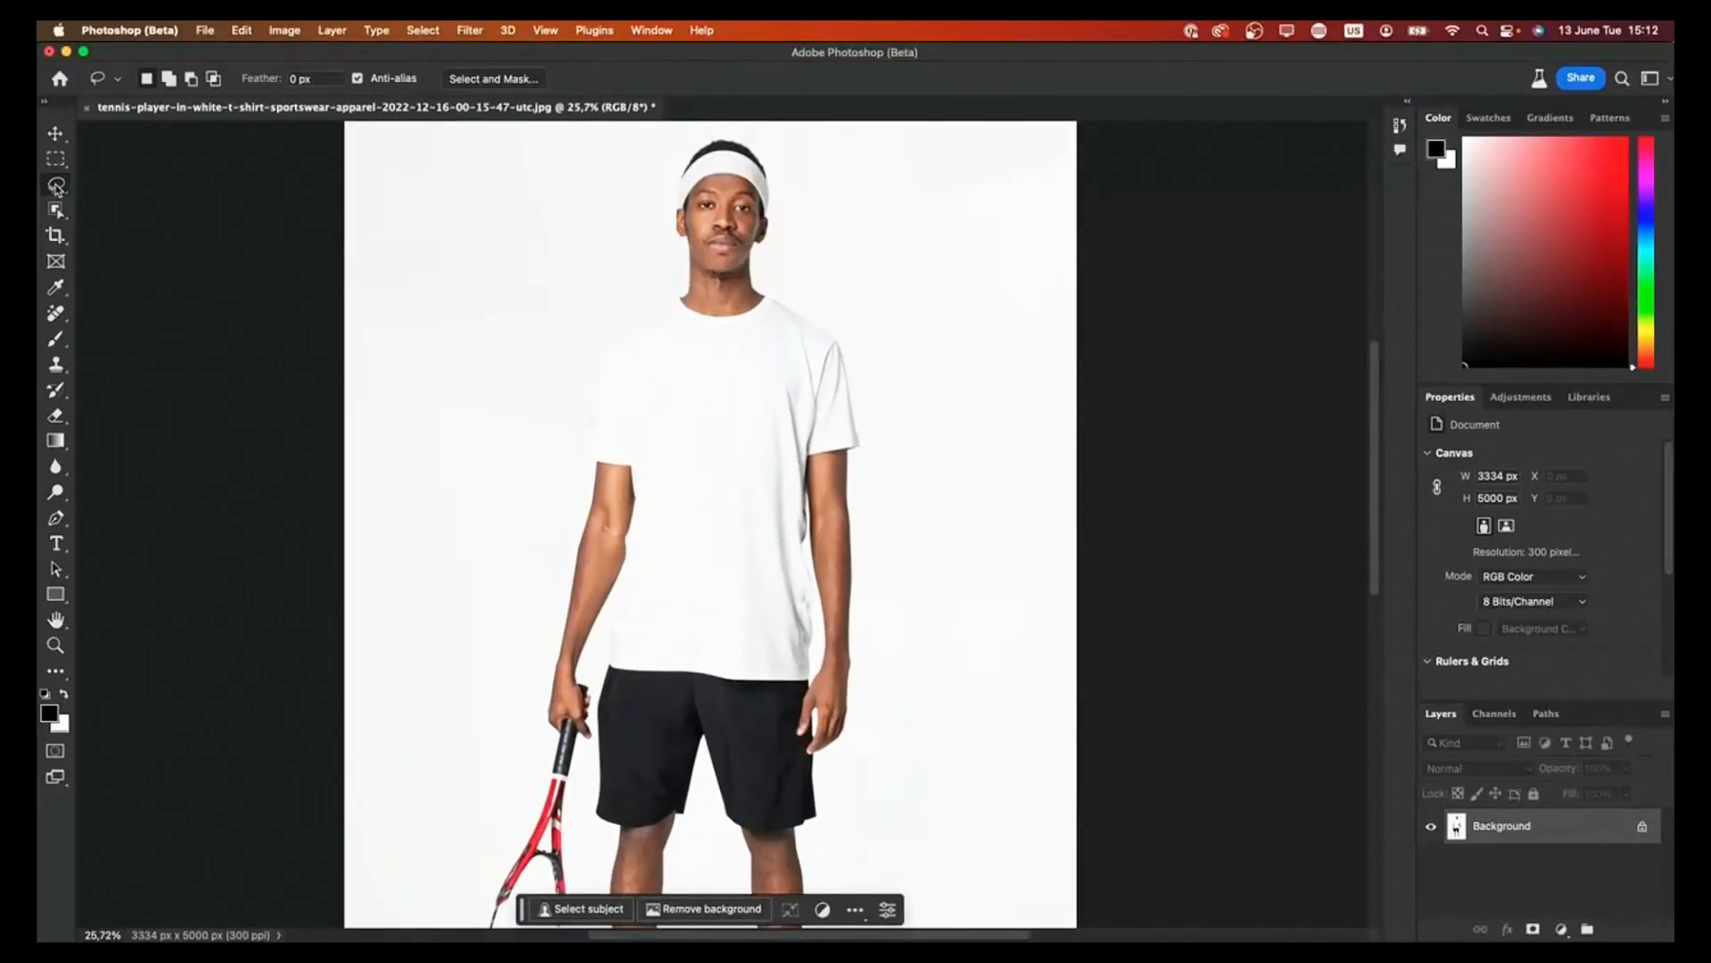
scroll(680, 306, "up", 2)
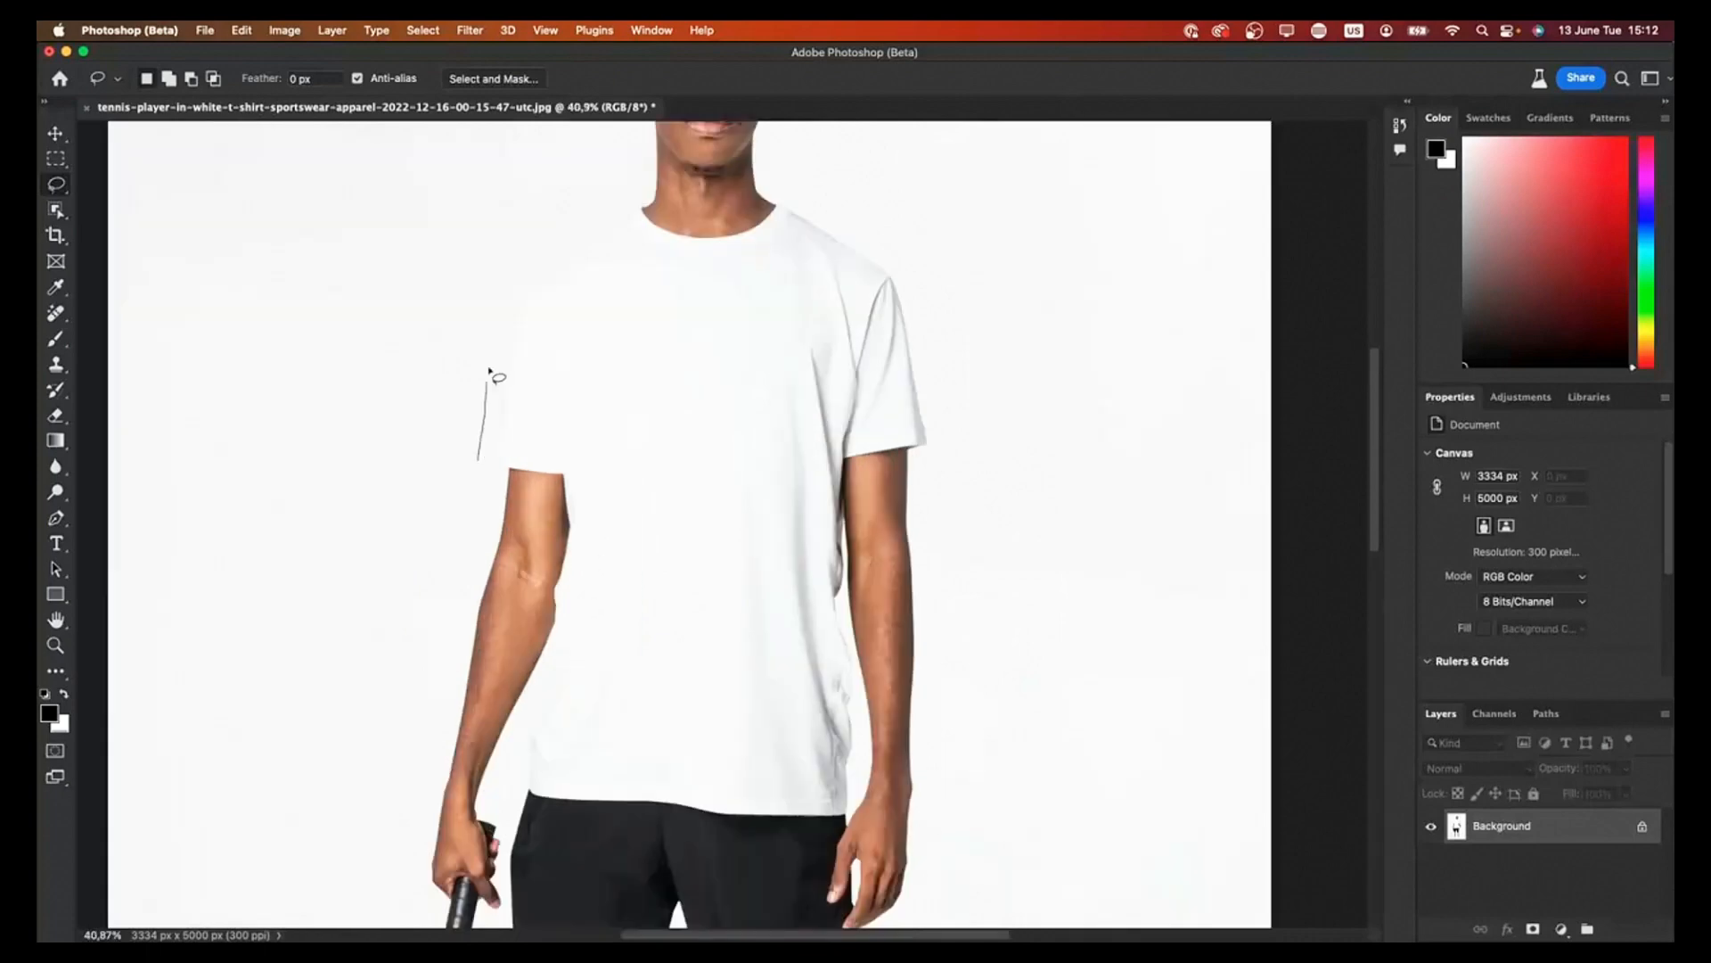
mouse_move(479, 460)
left_mouse_down()
mouse_move(651, 198)
mouse_move(891, 269)
mouse_move(927, 459)
mouse_move(852, 548)
mouse_move(863, 784)
mouse_move(688, 842)
mouse_move(527, 706)
mouse_move(489, 473)
left_mouse_up()
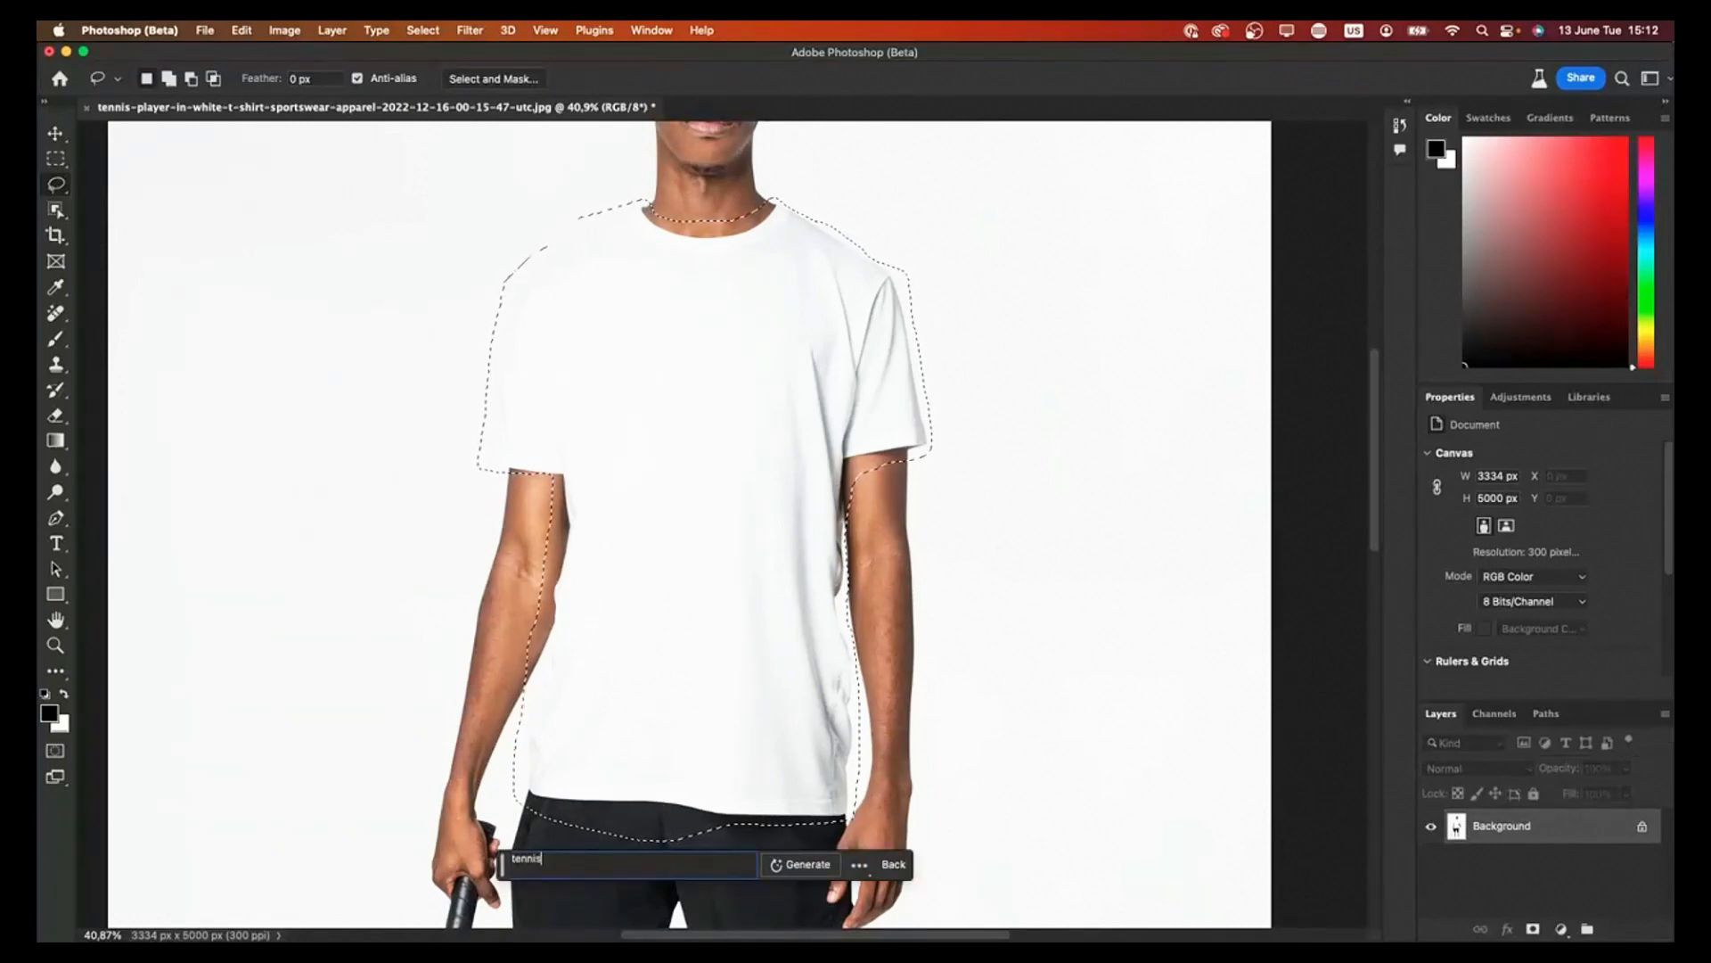
left_click(800, 863)
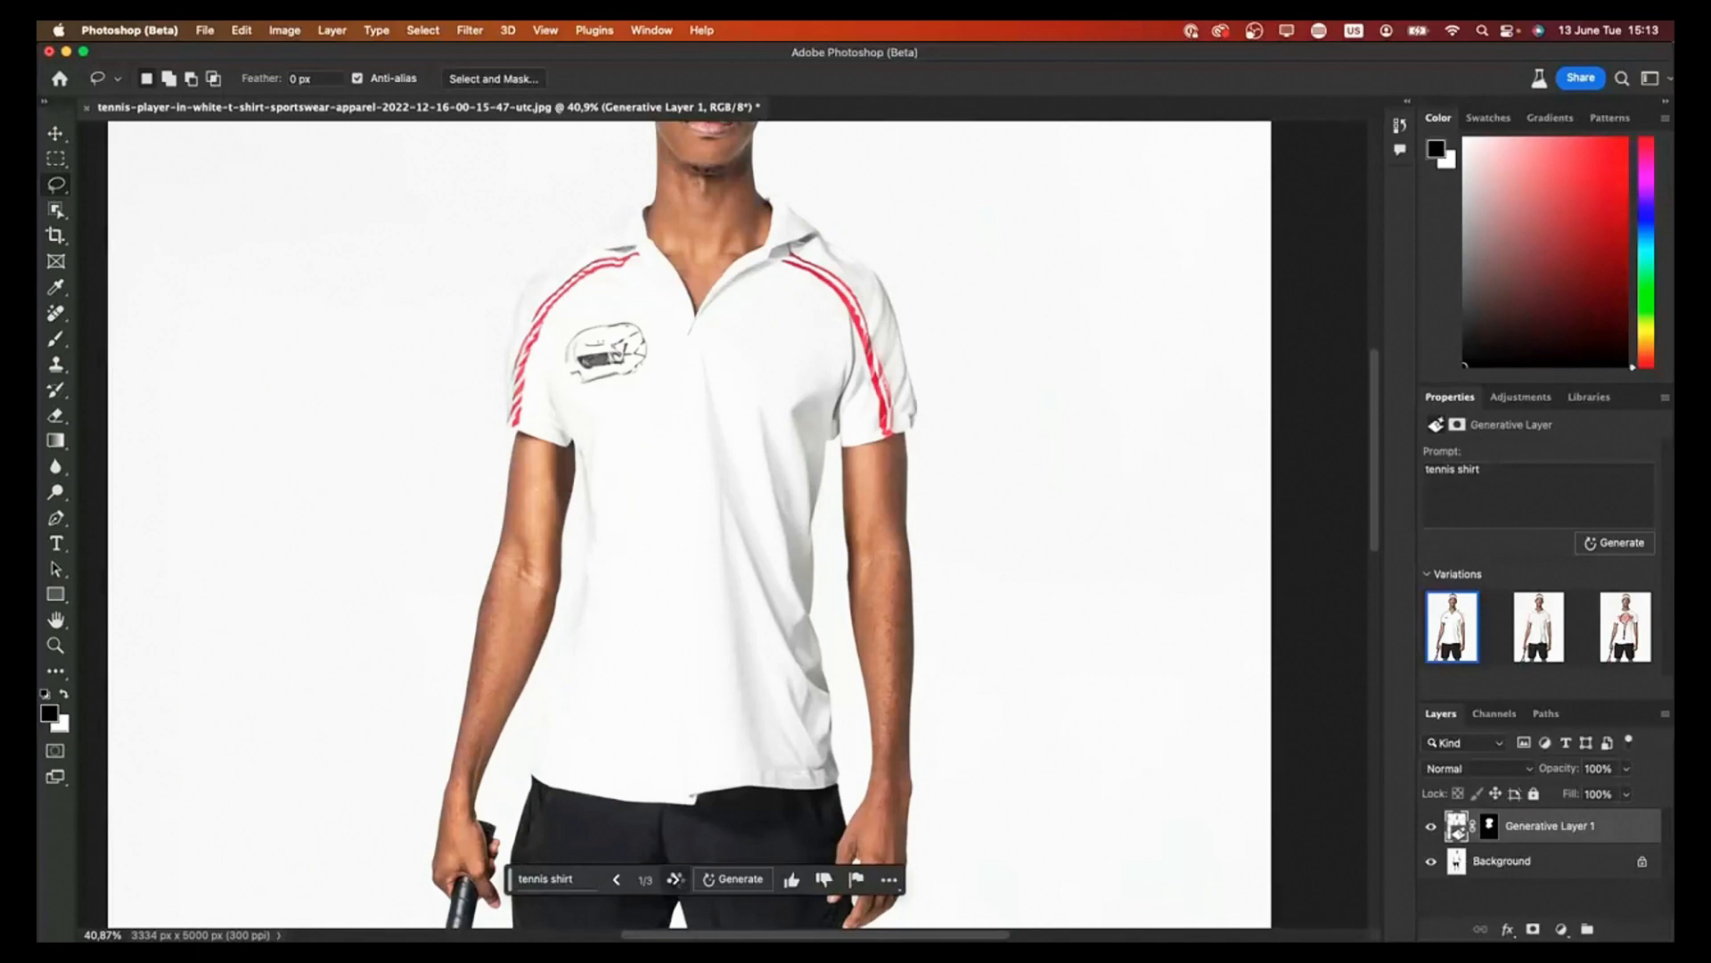
Step: Look through the generated shirt variations and generate another batch from the same "tennis shirt" prompt
left_click(676, 881)
left_click(676, 881)
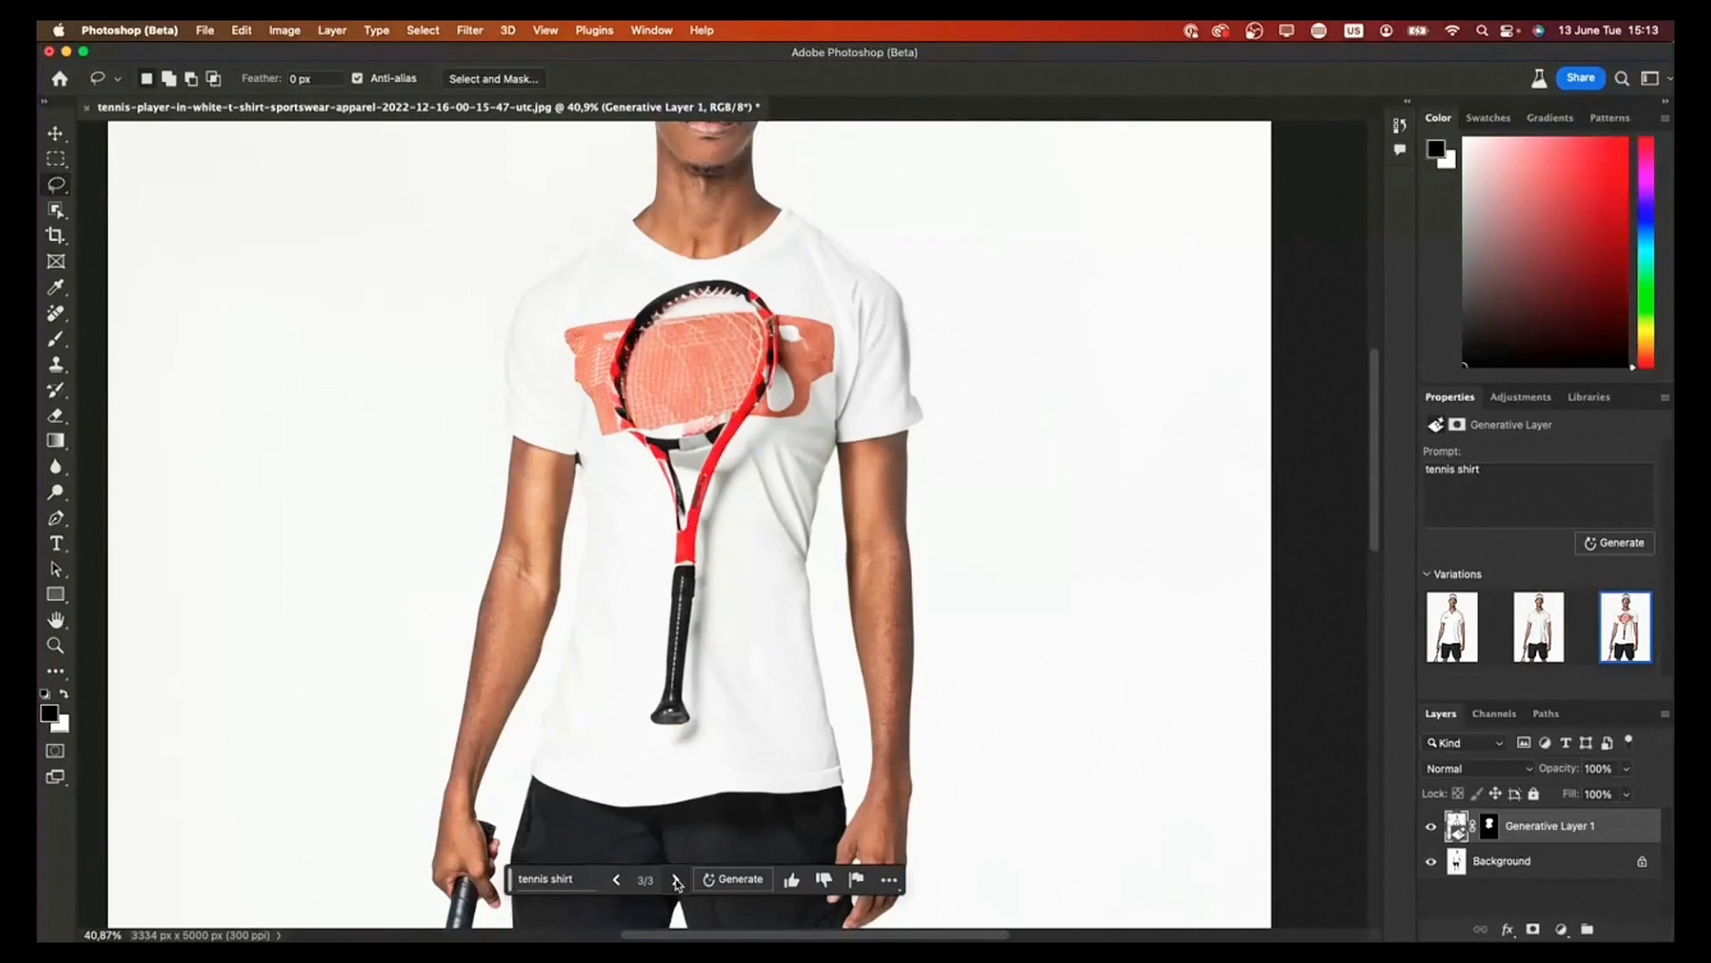
left_click(738, 879)
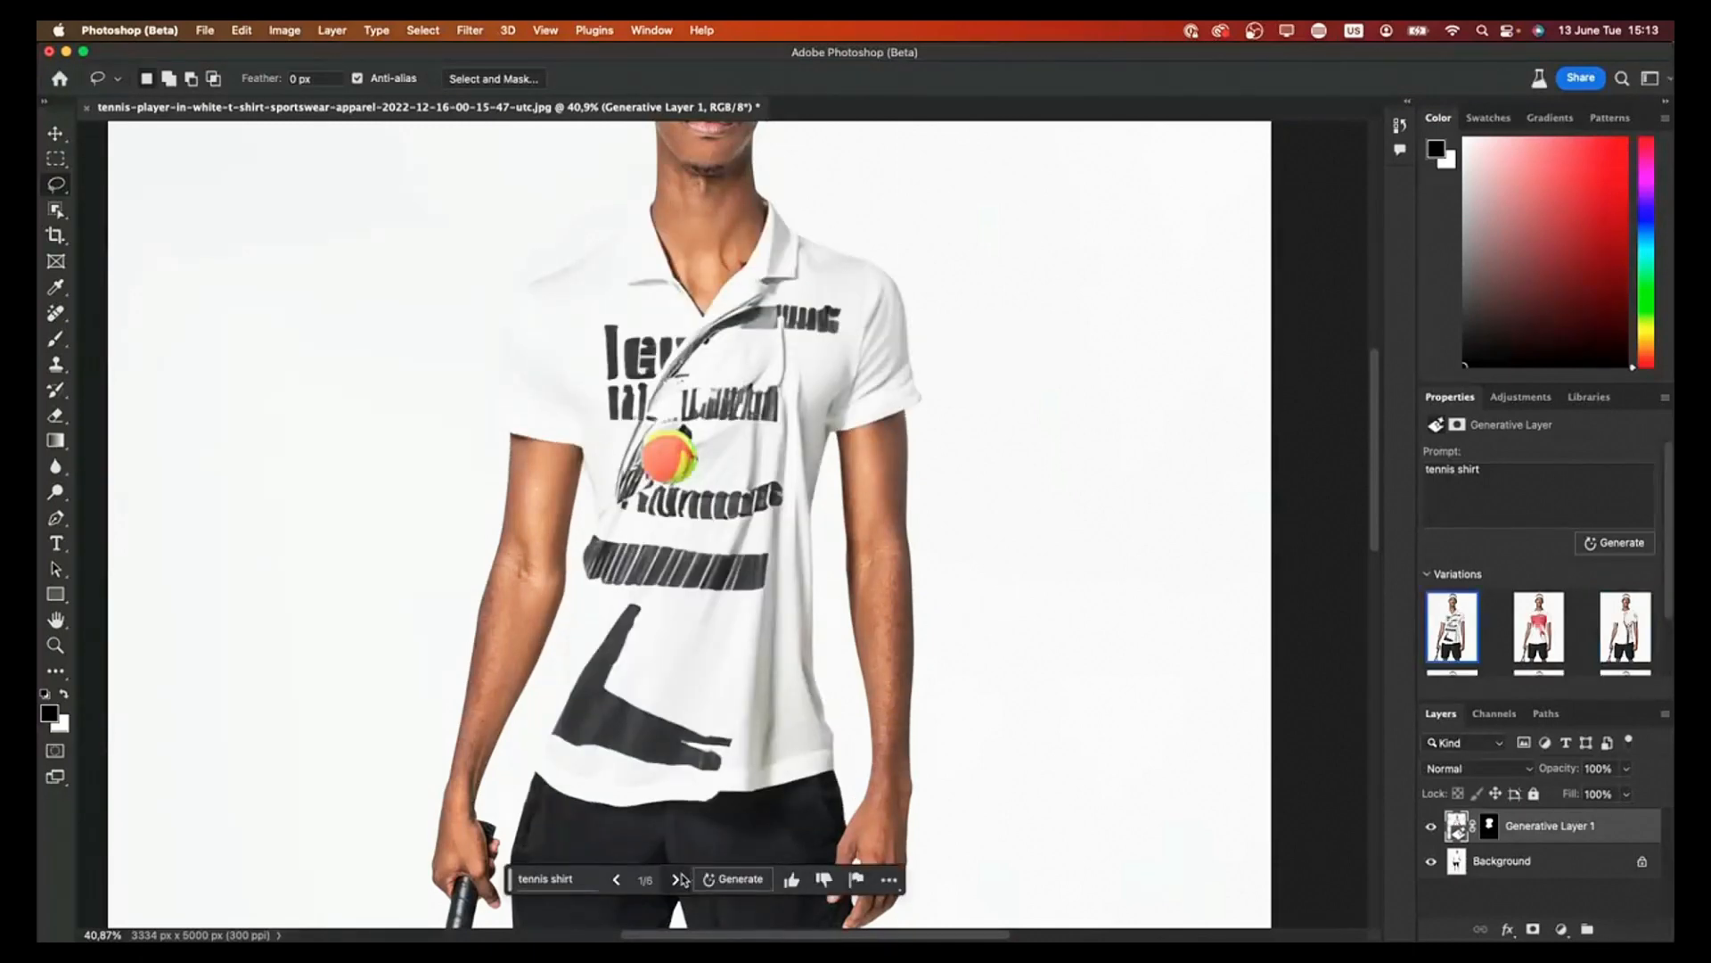
Step: Compare the new tennis shirt variations on the whole figure and keep the second one, with the red and white pattern
left_click(679, 880)
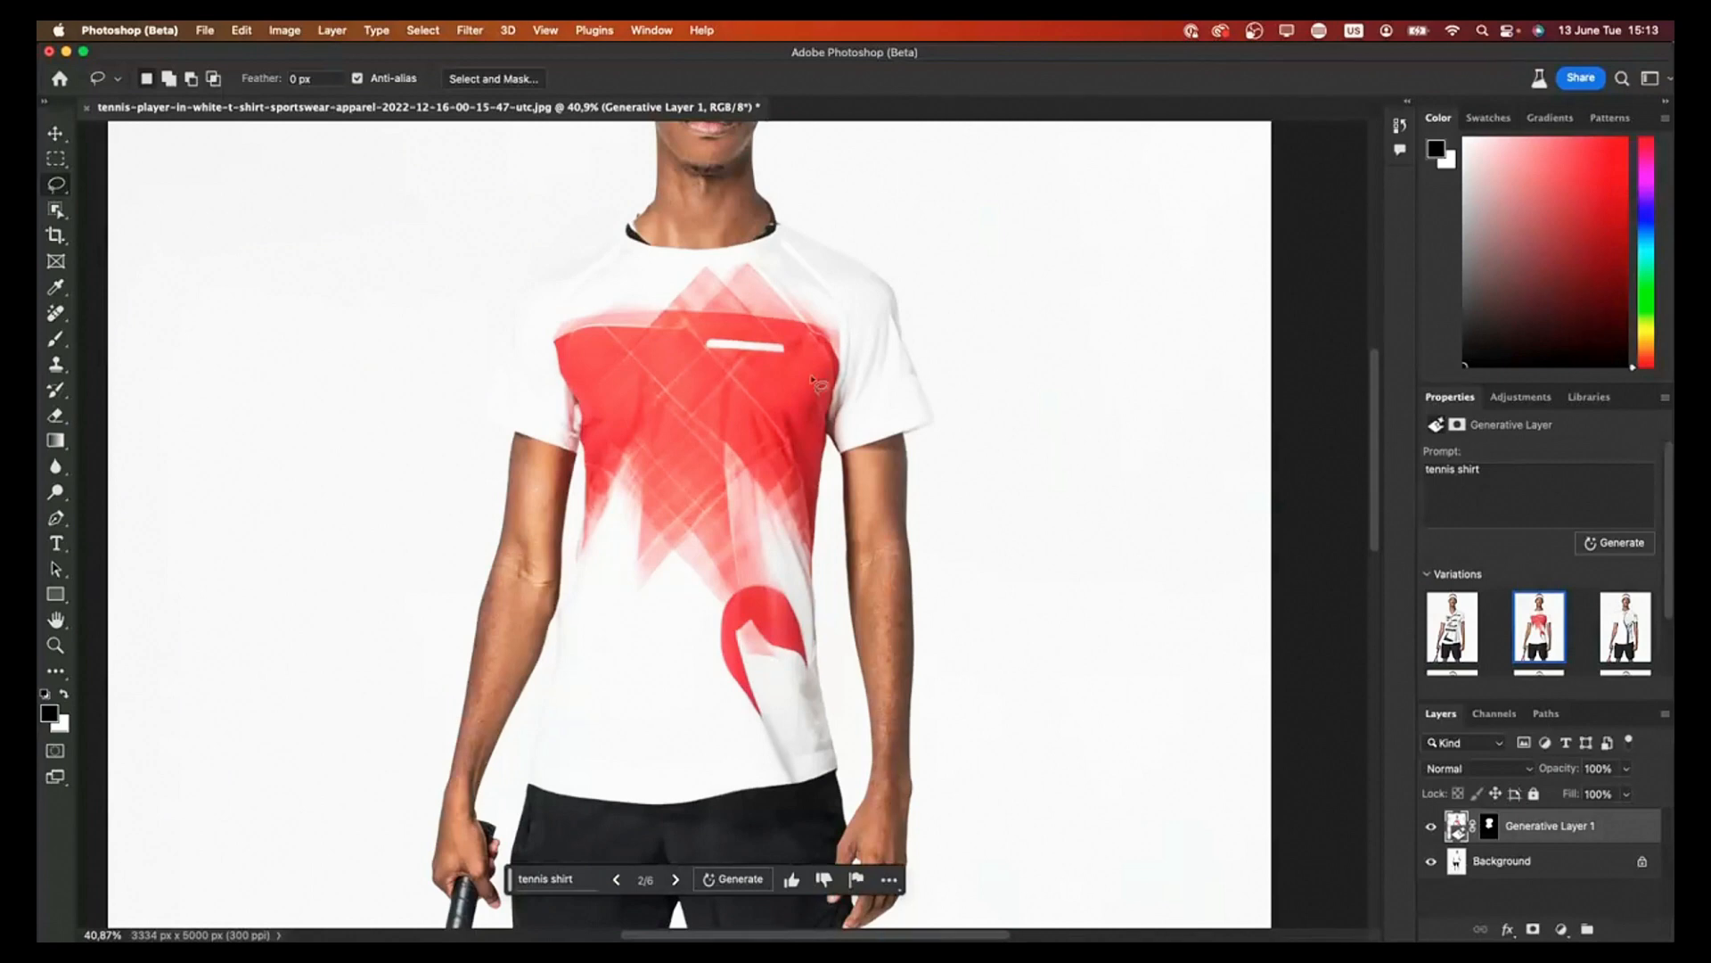
scroll(812, 381, "down", 5)
scroll(812, 381, "down", 1)
scroll(724, 495, "up", 1)
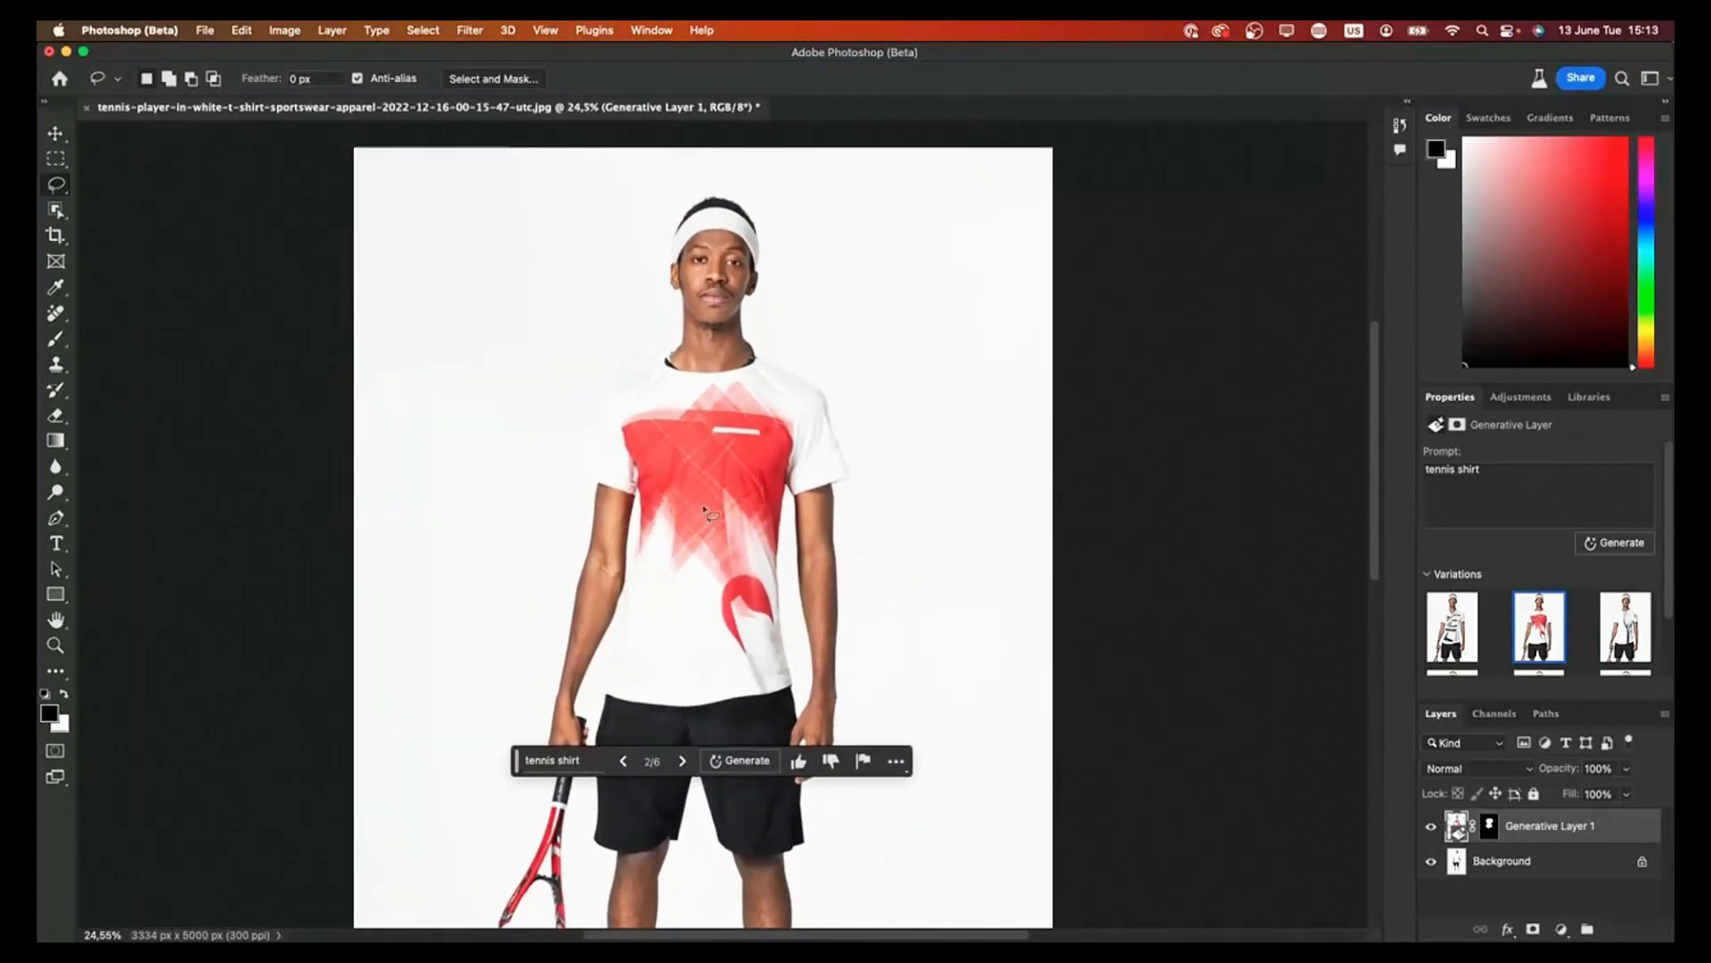
left_click(680, 761)
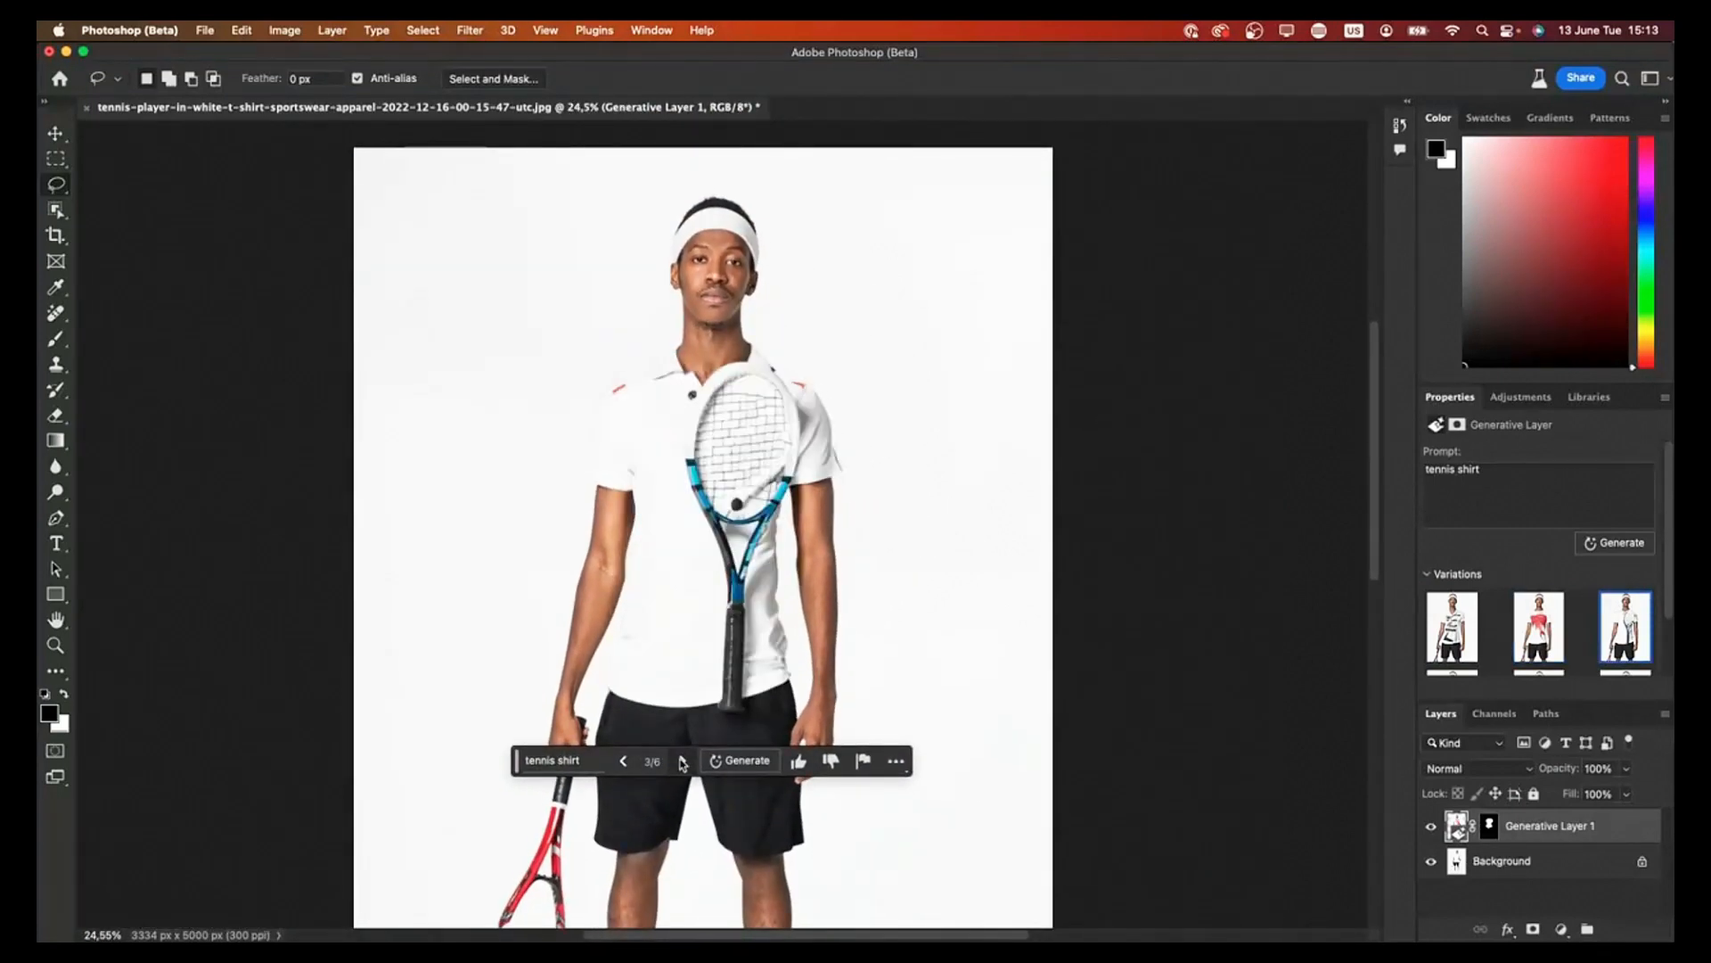
left_click(624, 760)
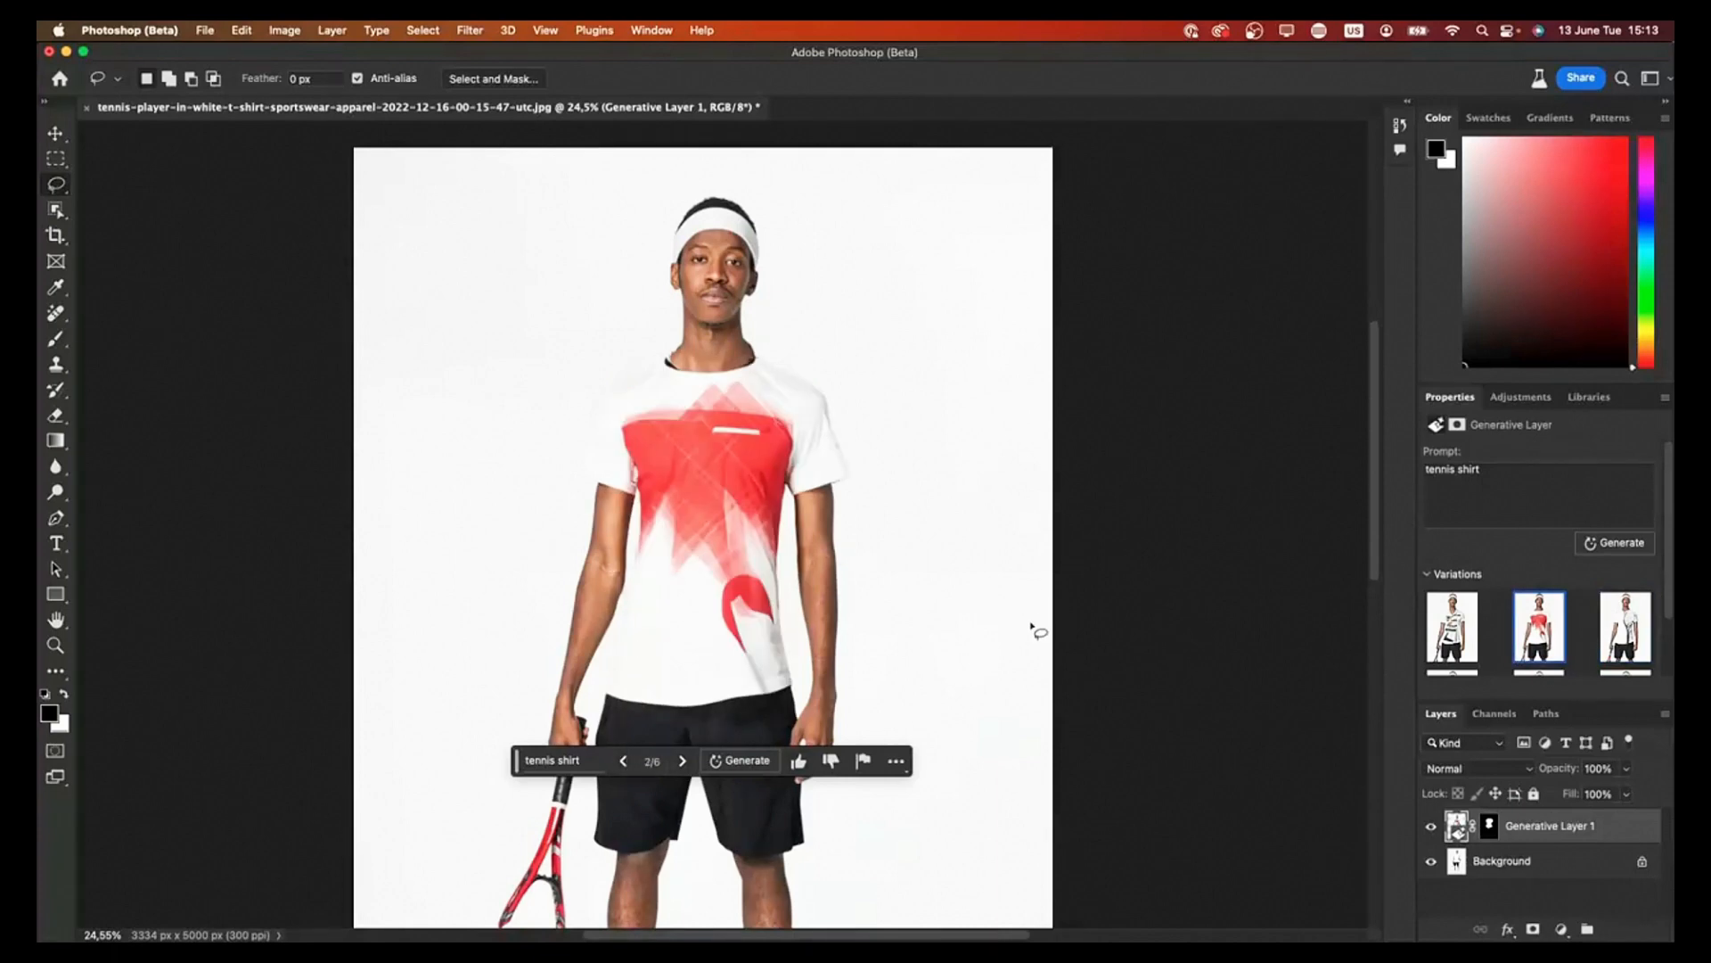
left_click(796, 761)
Step: Lasso a narrow band around the wrist without the racket and run a Generative Fill with the prompt "apple watch"
scroll(807, 642, "up", 3)
scroll(802, 640, "up", 3)
mouse_move(698, 577)
left_mouse_down()
mouse_move(701, 623)
mouse_move(785, 636)
mouse_move(786, 617)
mouse_move(699, 579)
left_mouse_up()
left_click(632, 673)
type("apple watch")
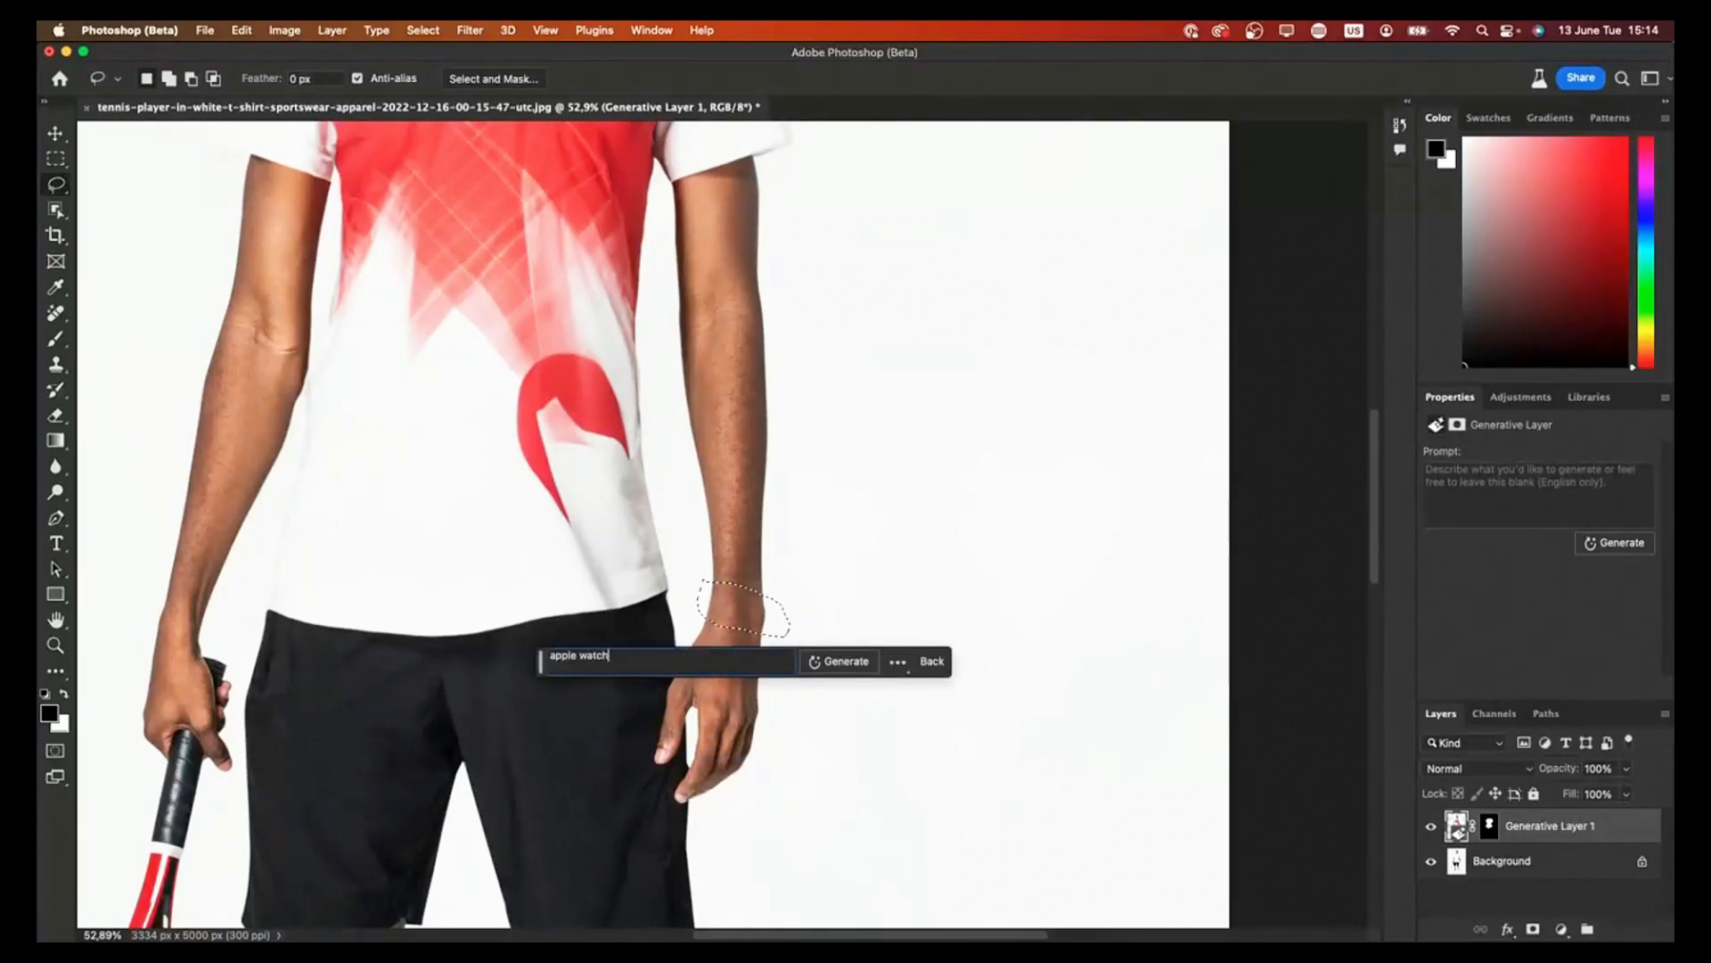
key("Return")
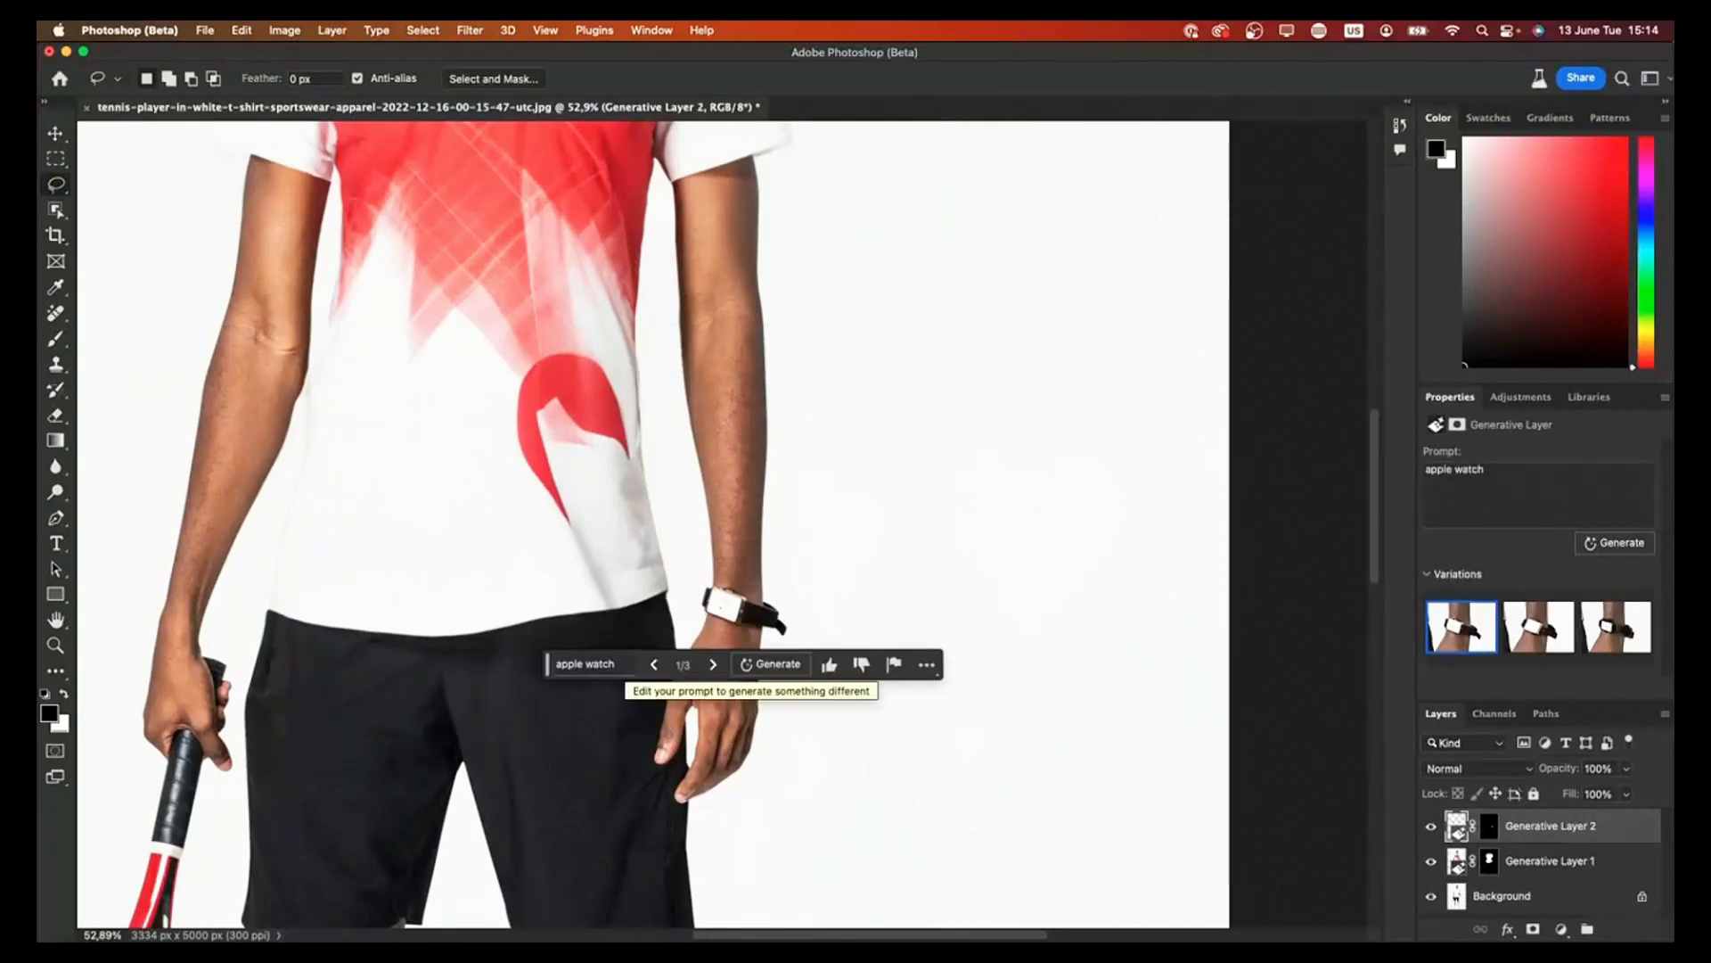
Step: Compare all the generated watch variations on the wrist and return to the first one
left_click(713, 664)
left_click(655, 664)
left_click(712, 665)
left_click(712, 665)
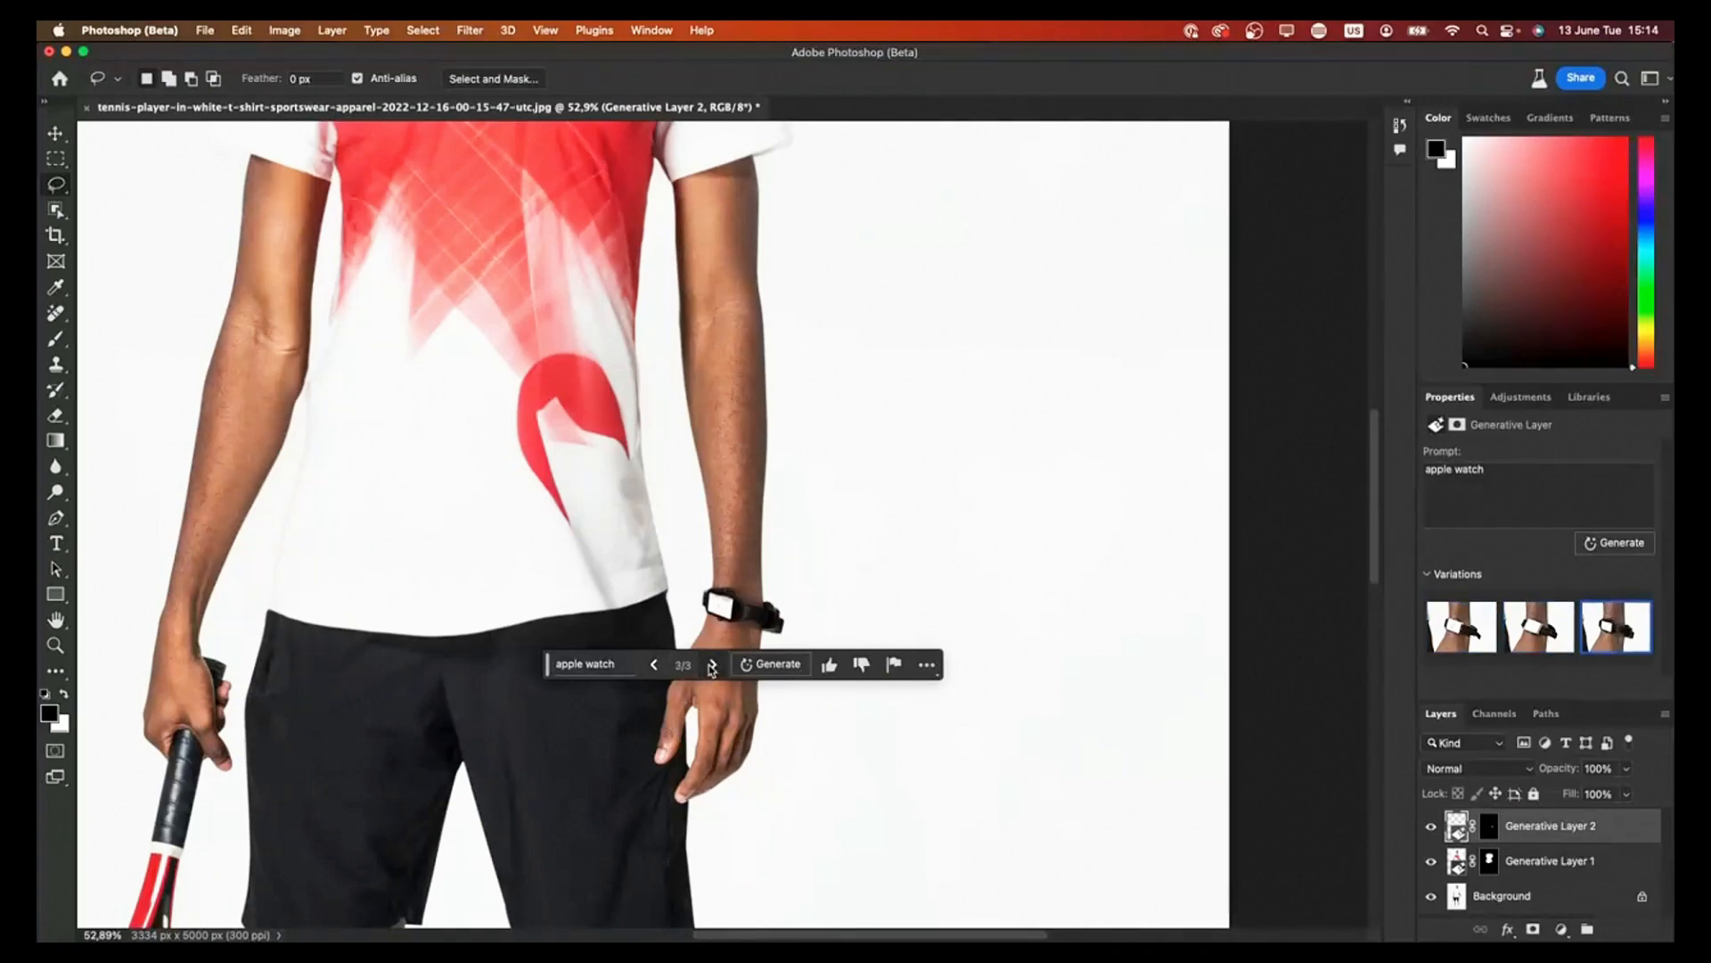
left_click(655, 664)
left_click(654, 664)
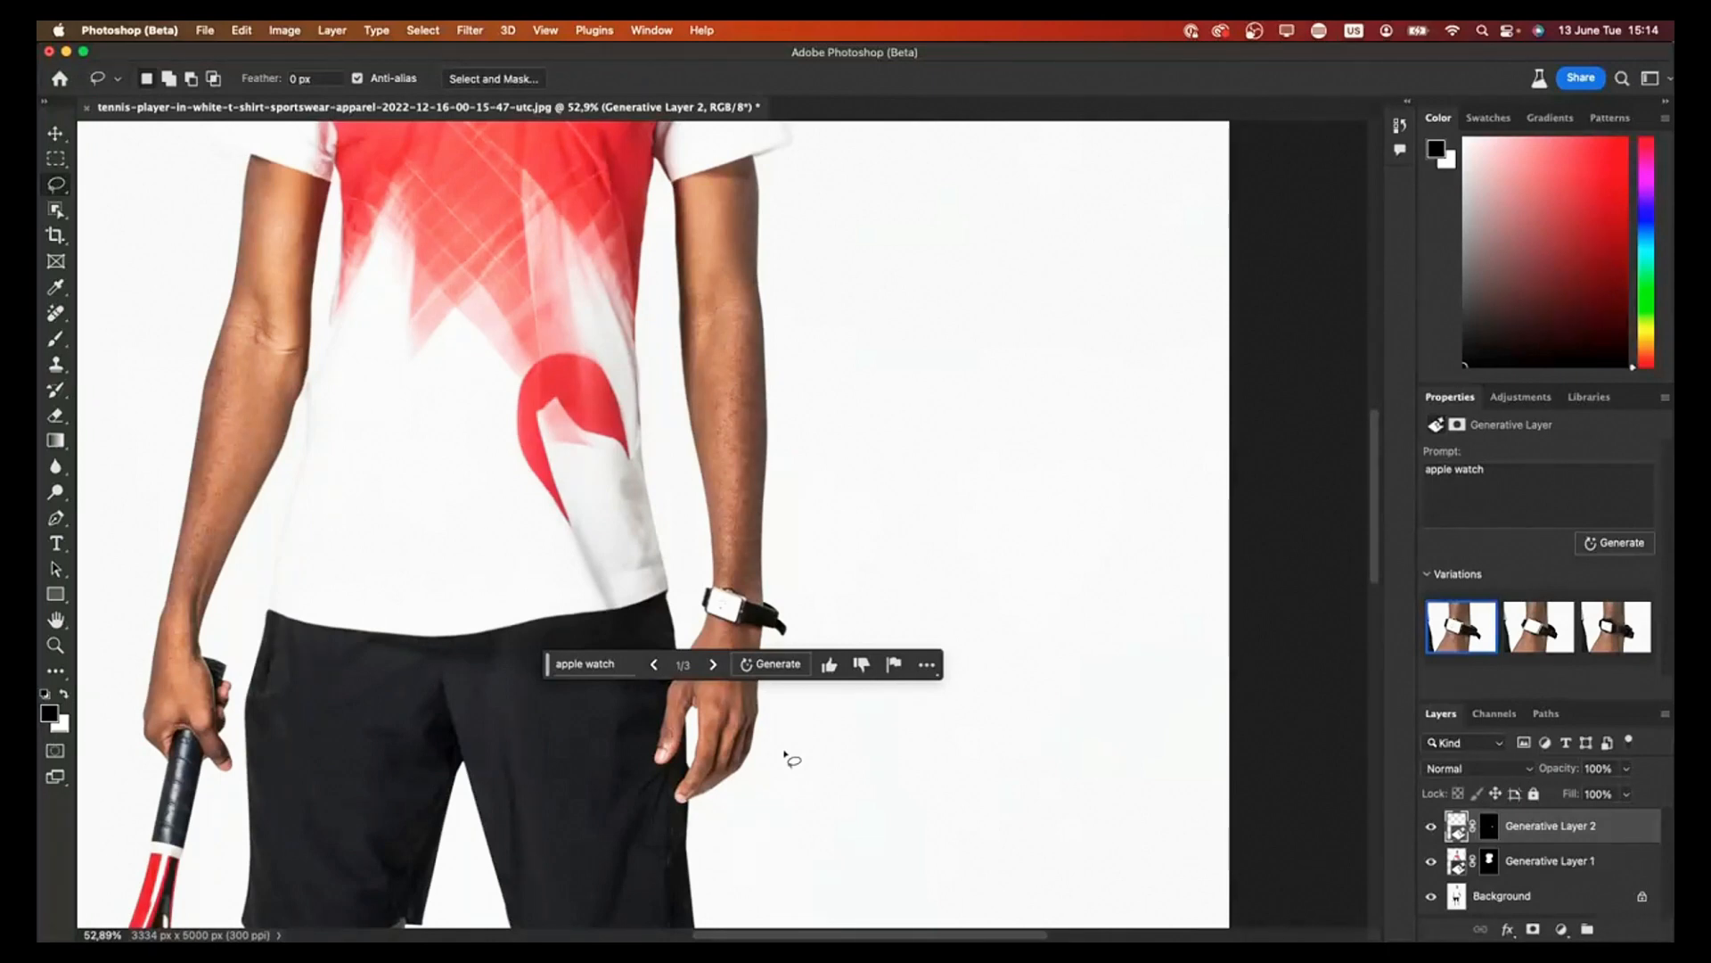
Step: Generate and compare another batch of "apple watch" variations, and delete the watch's generative layer
left_click(777, 664)
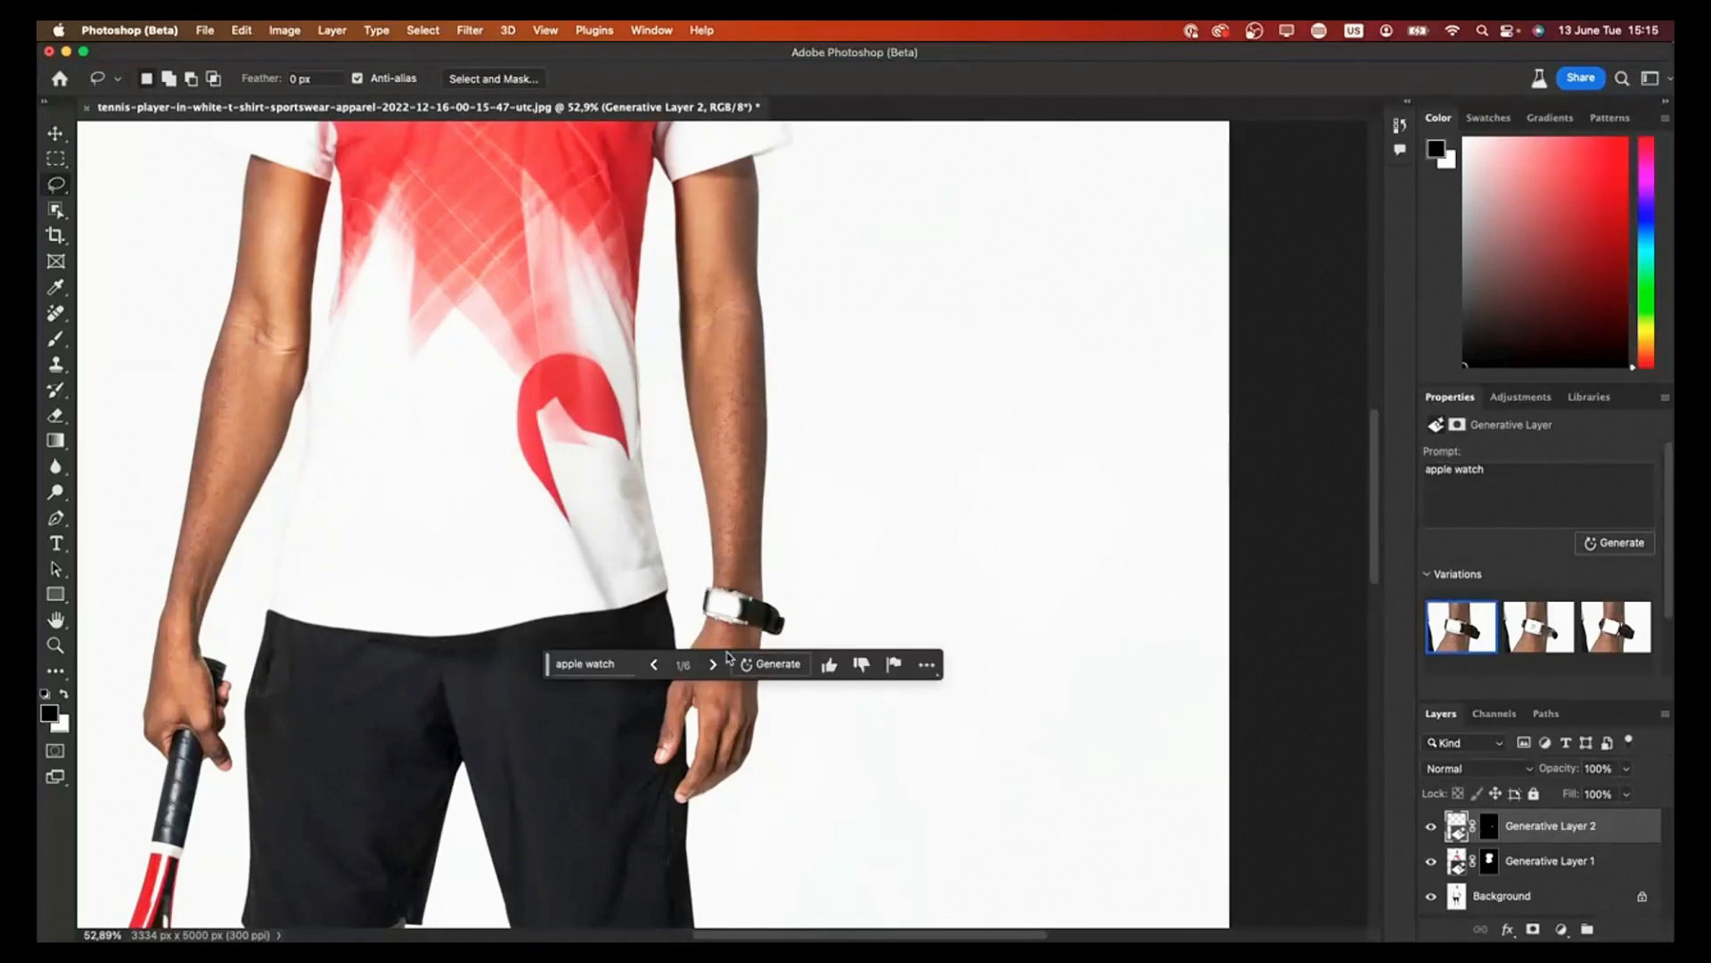
left_click(713, 665)
left_click(713, 667)
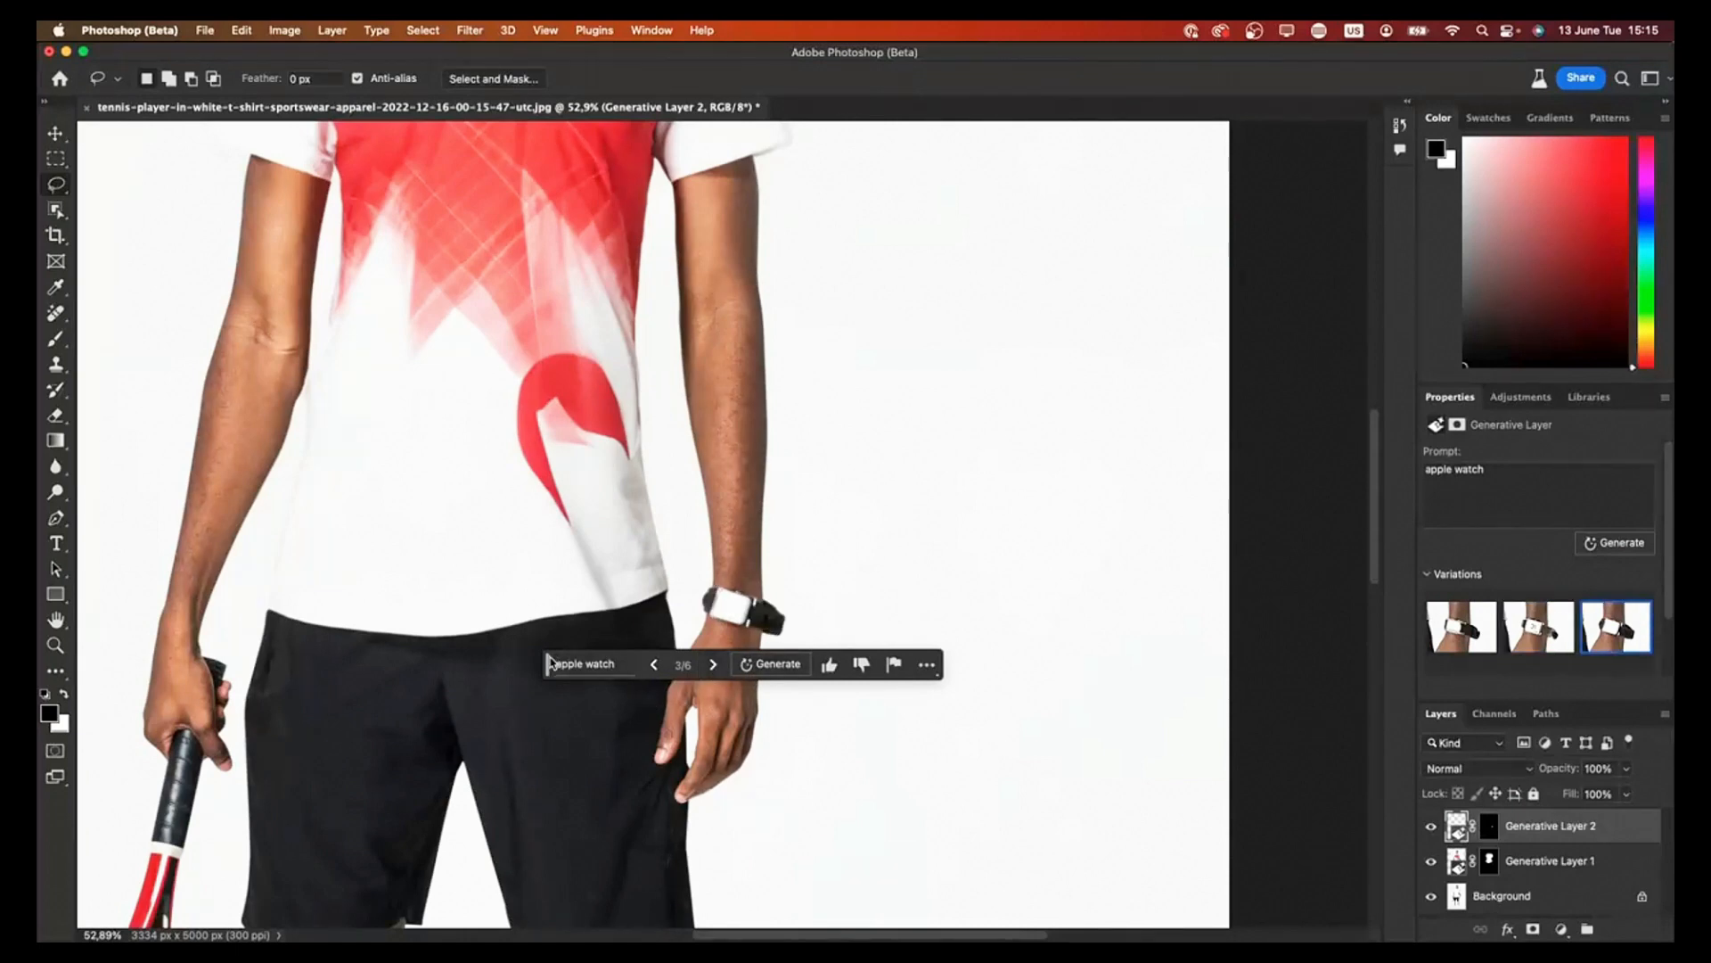
left_click_drag(550, 662, 575, 847)
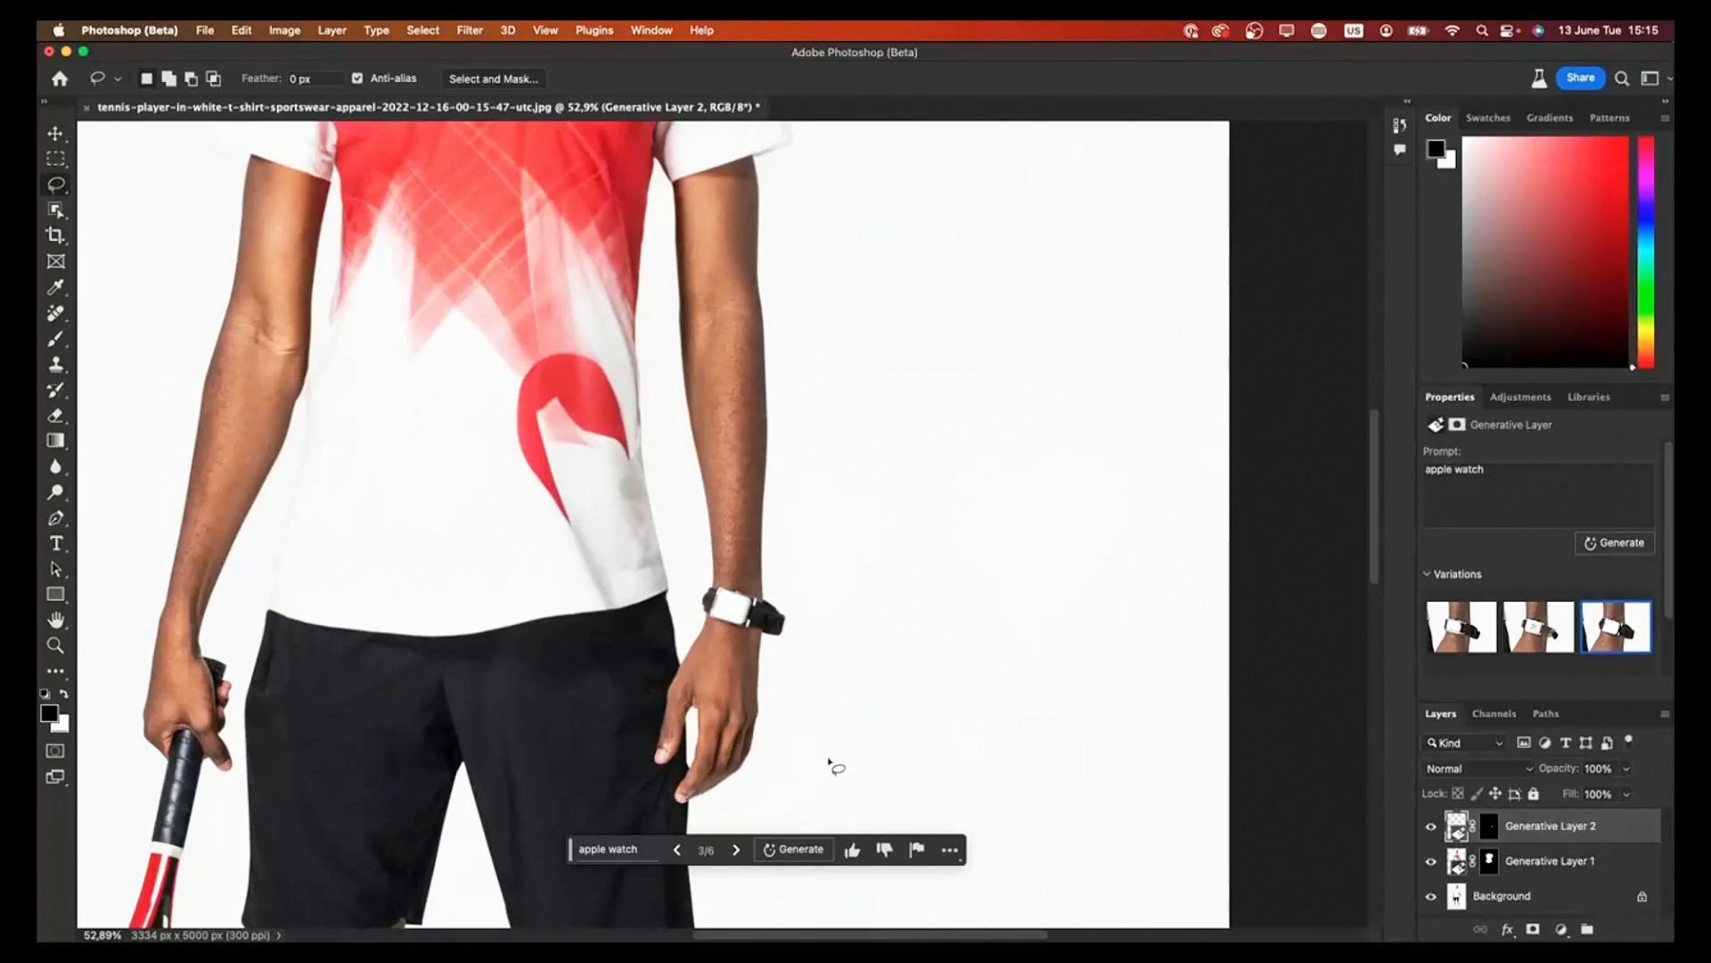
key("BackSpace")
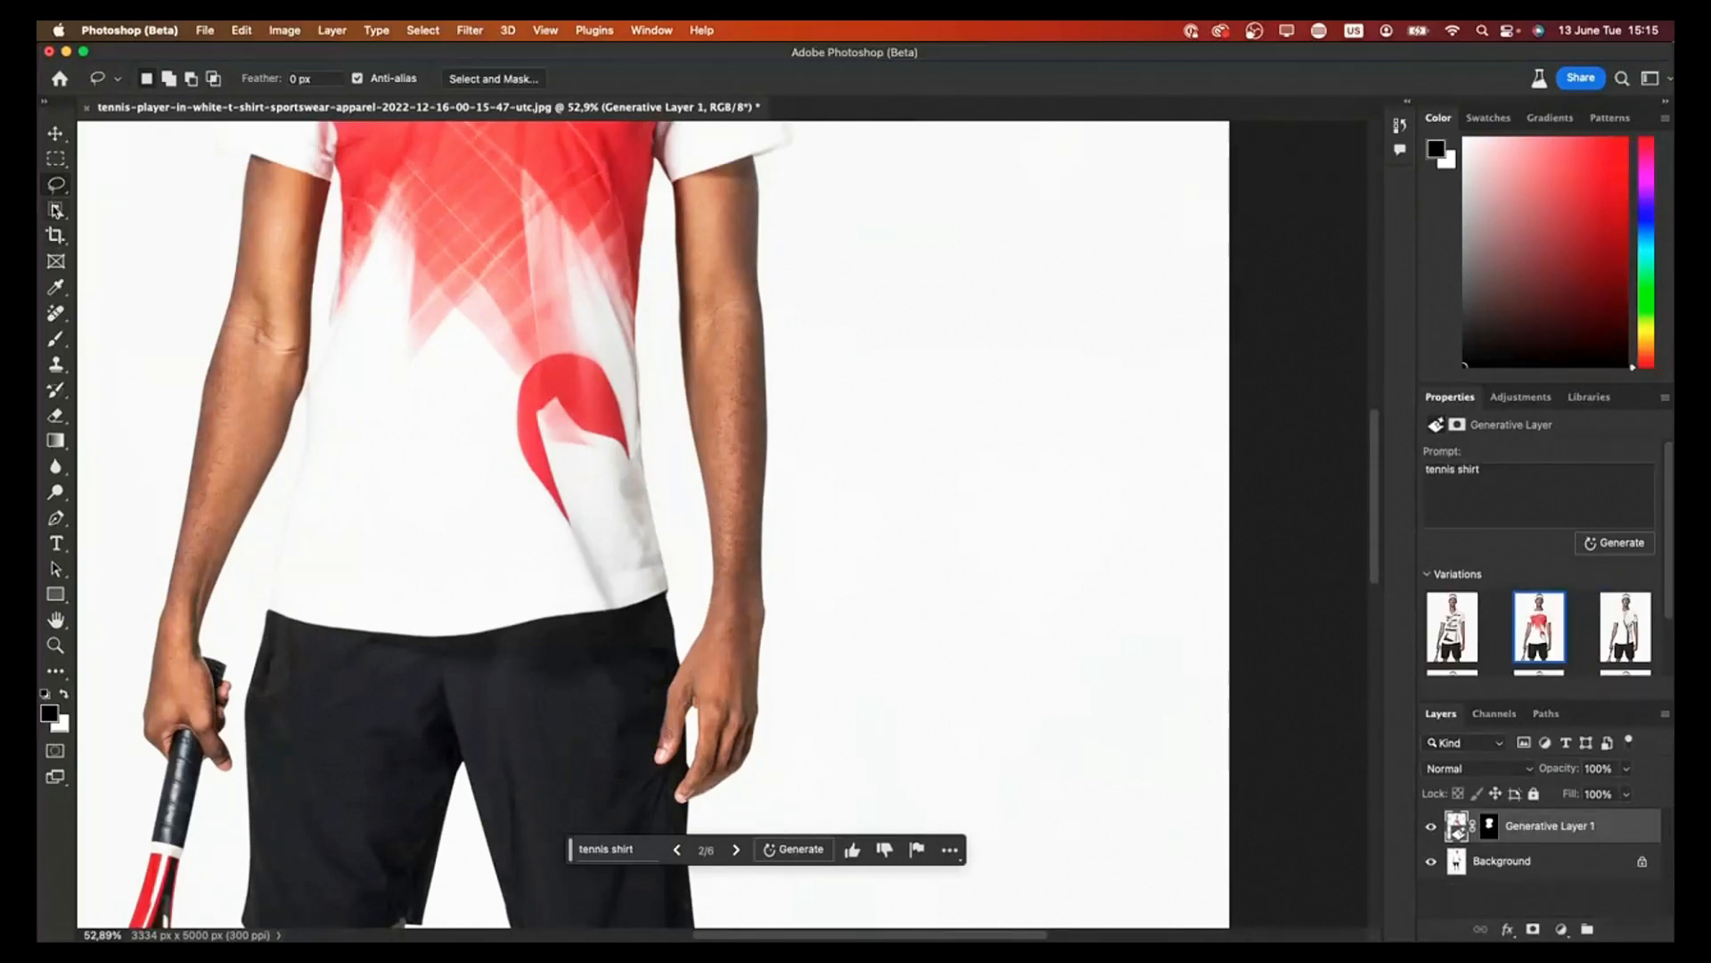
Step: Select the wrist with a larger rectangular marquee and run a Generative Fill with the prompt "apple watch"
left_click(56, 158)
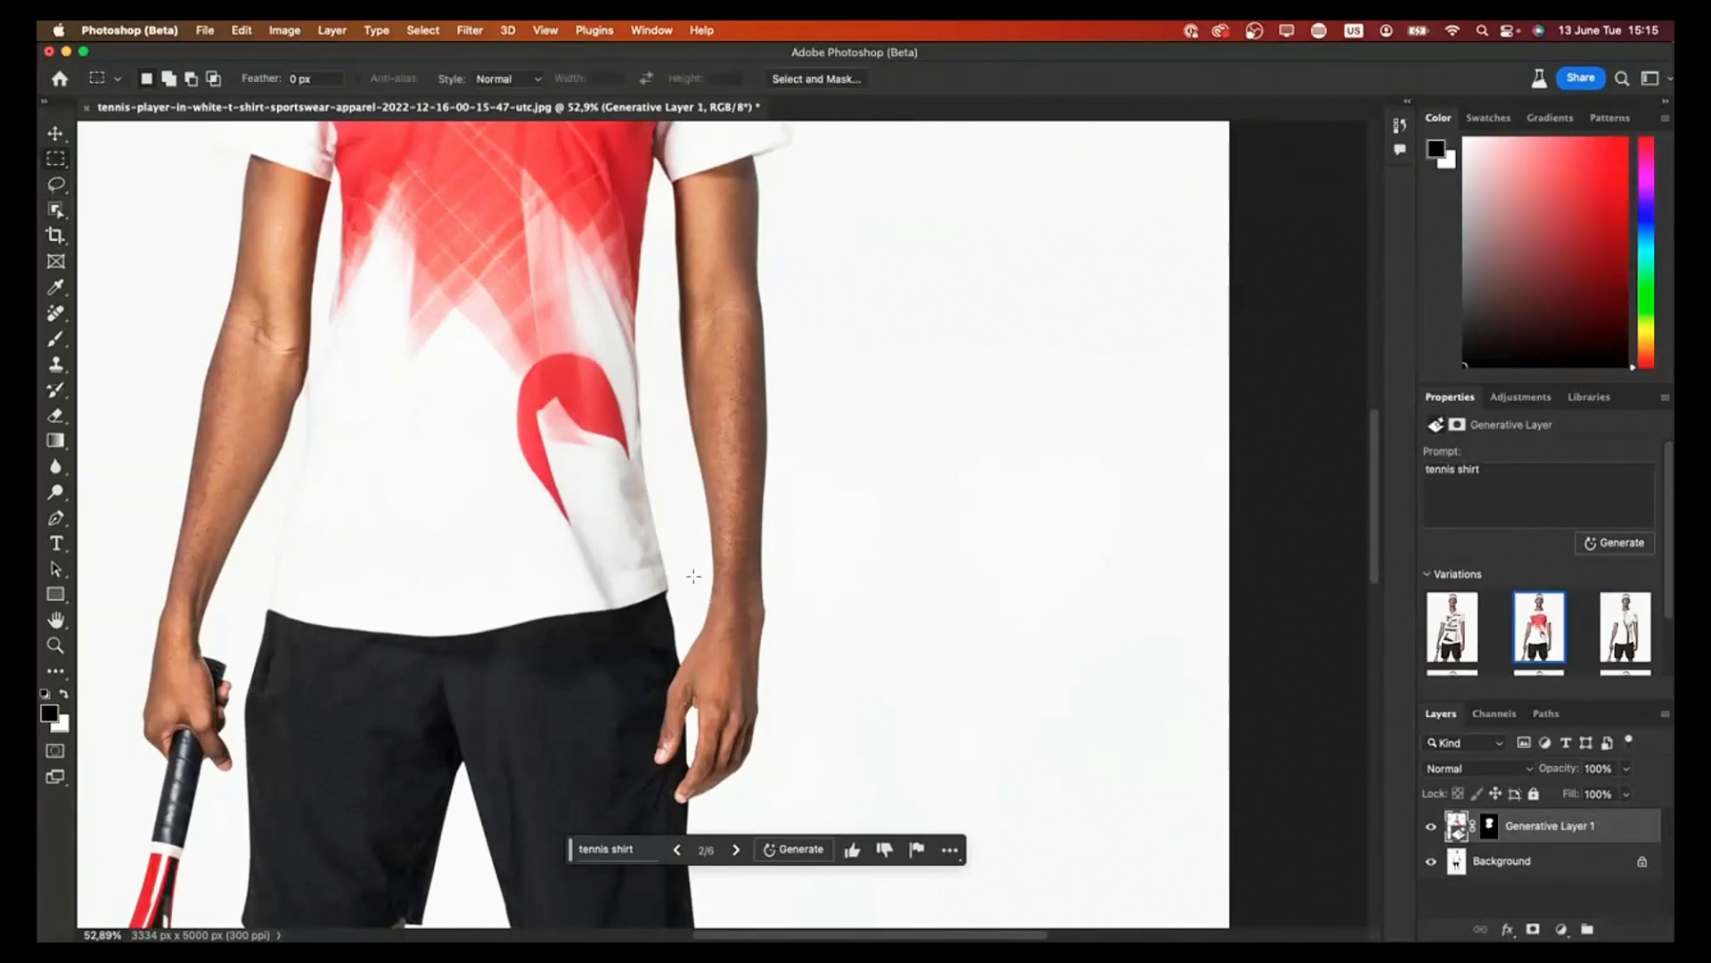
left_click_drag(694, 578, 790, 642)
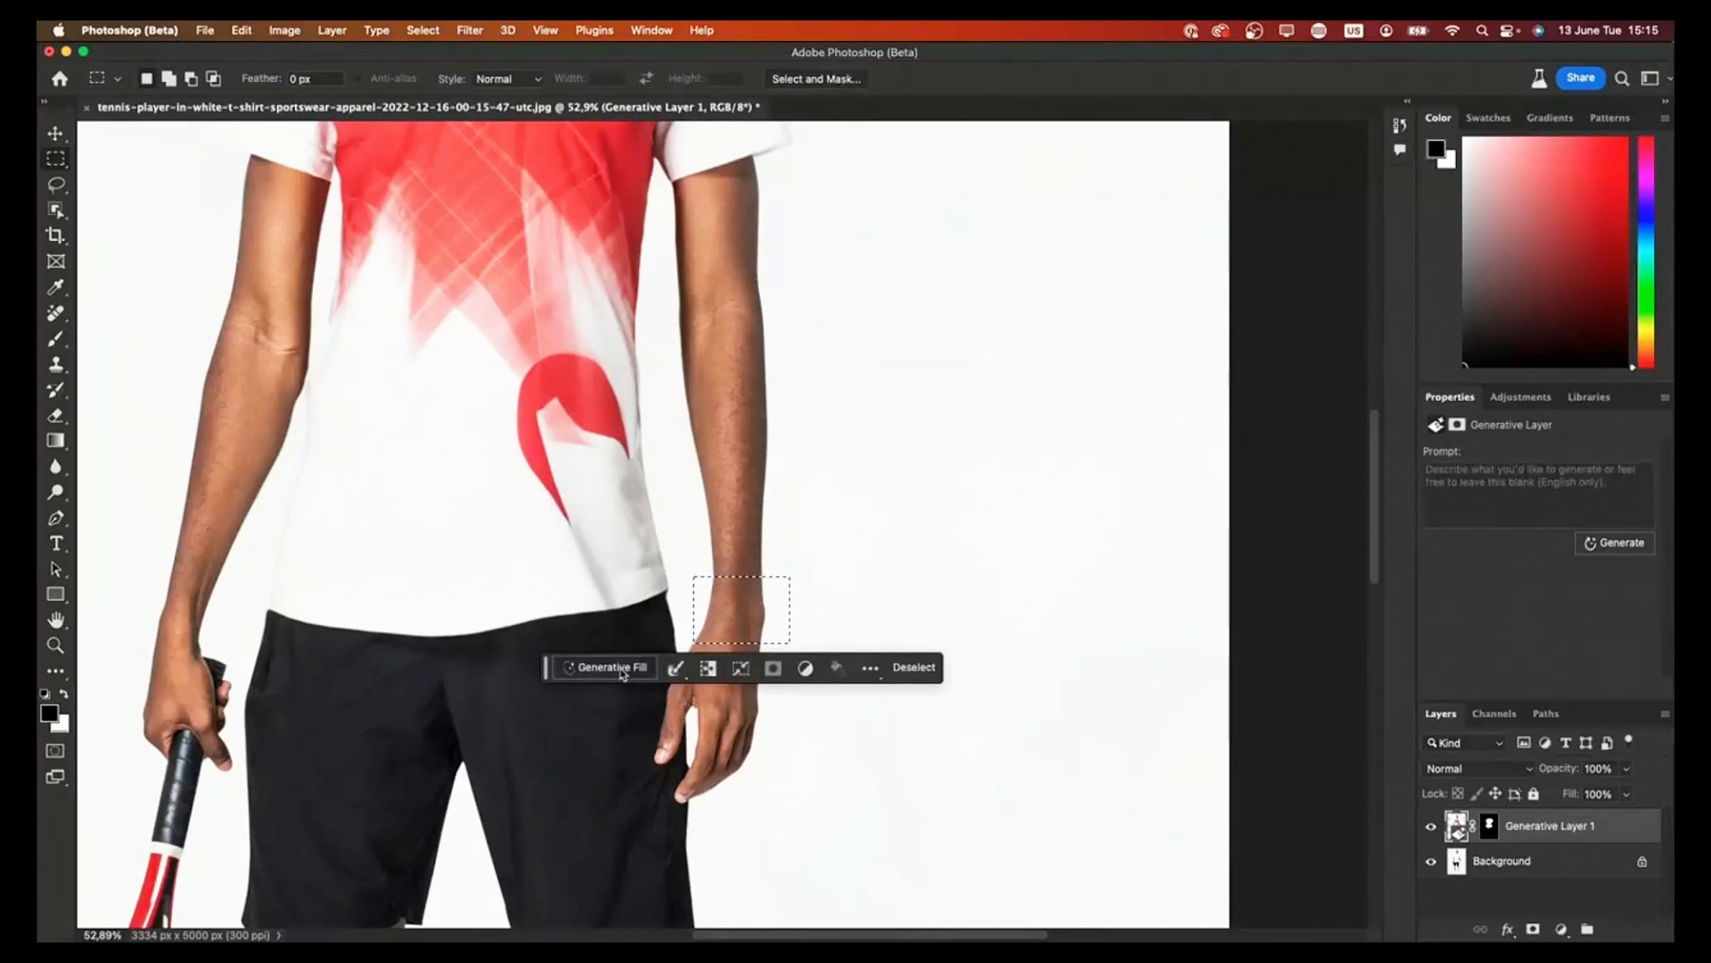
left_click(655, 664)
type("apple watch")
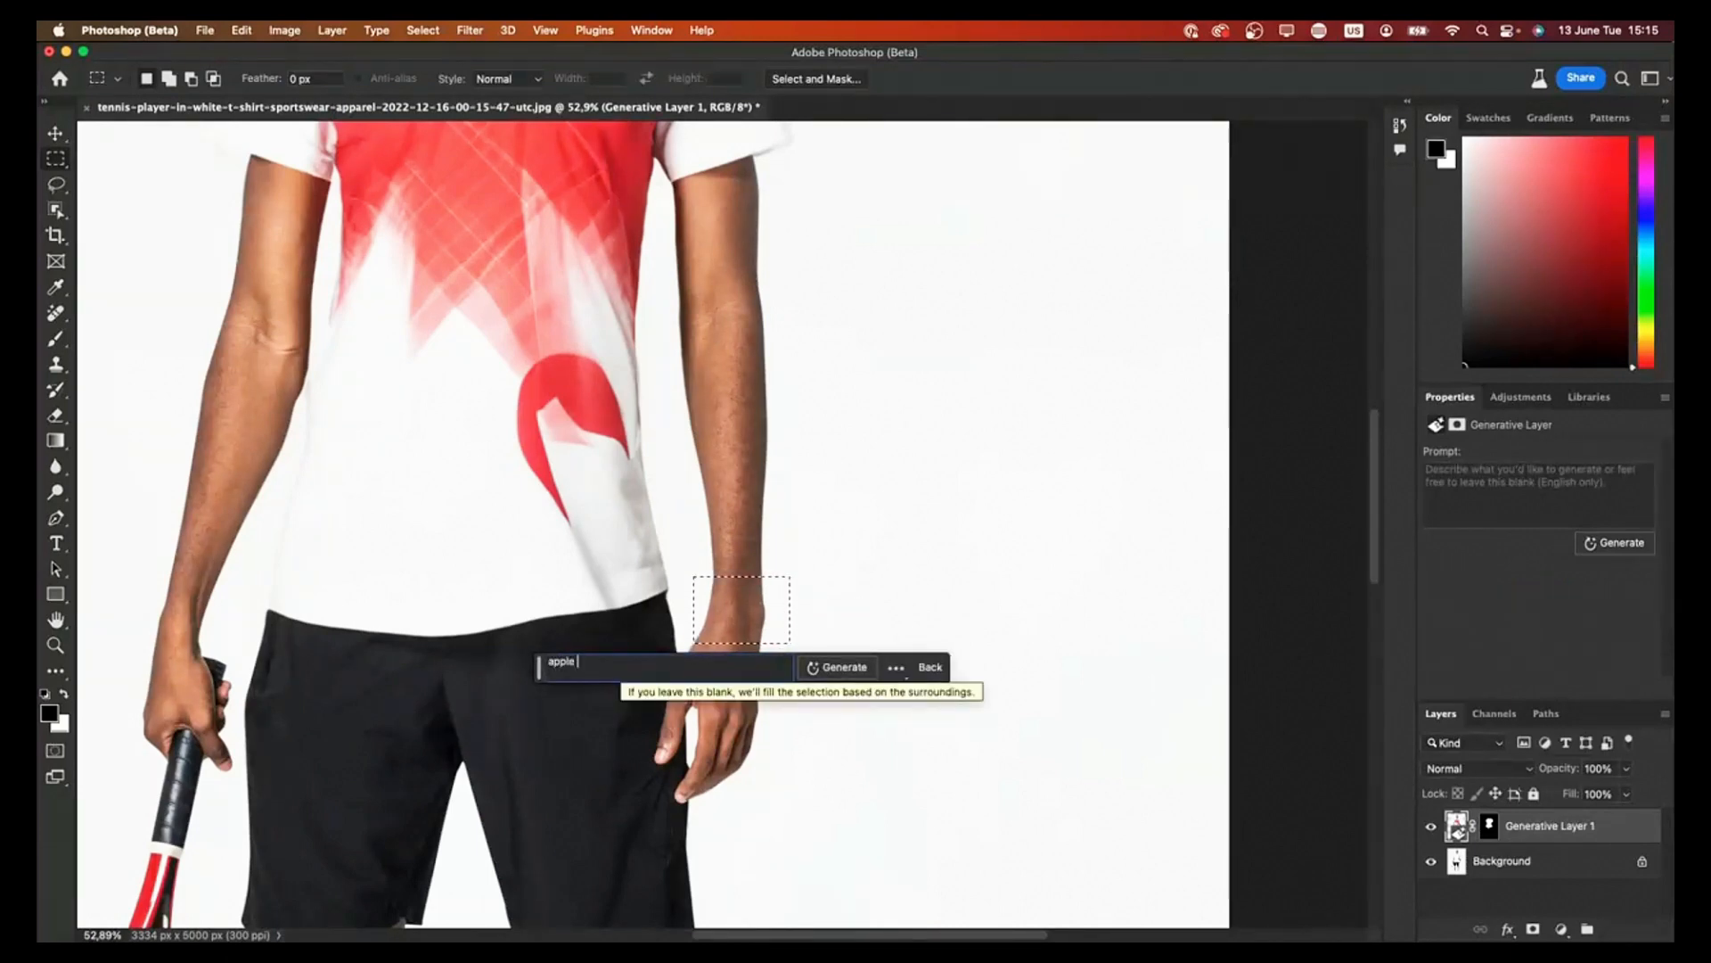
left_click(818, 671)
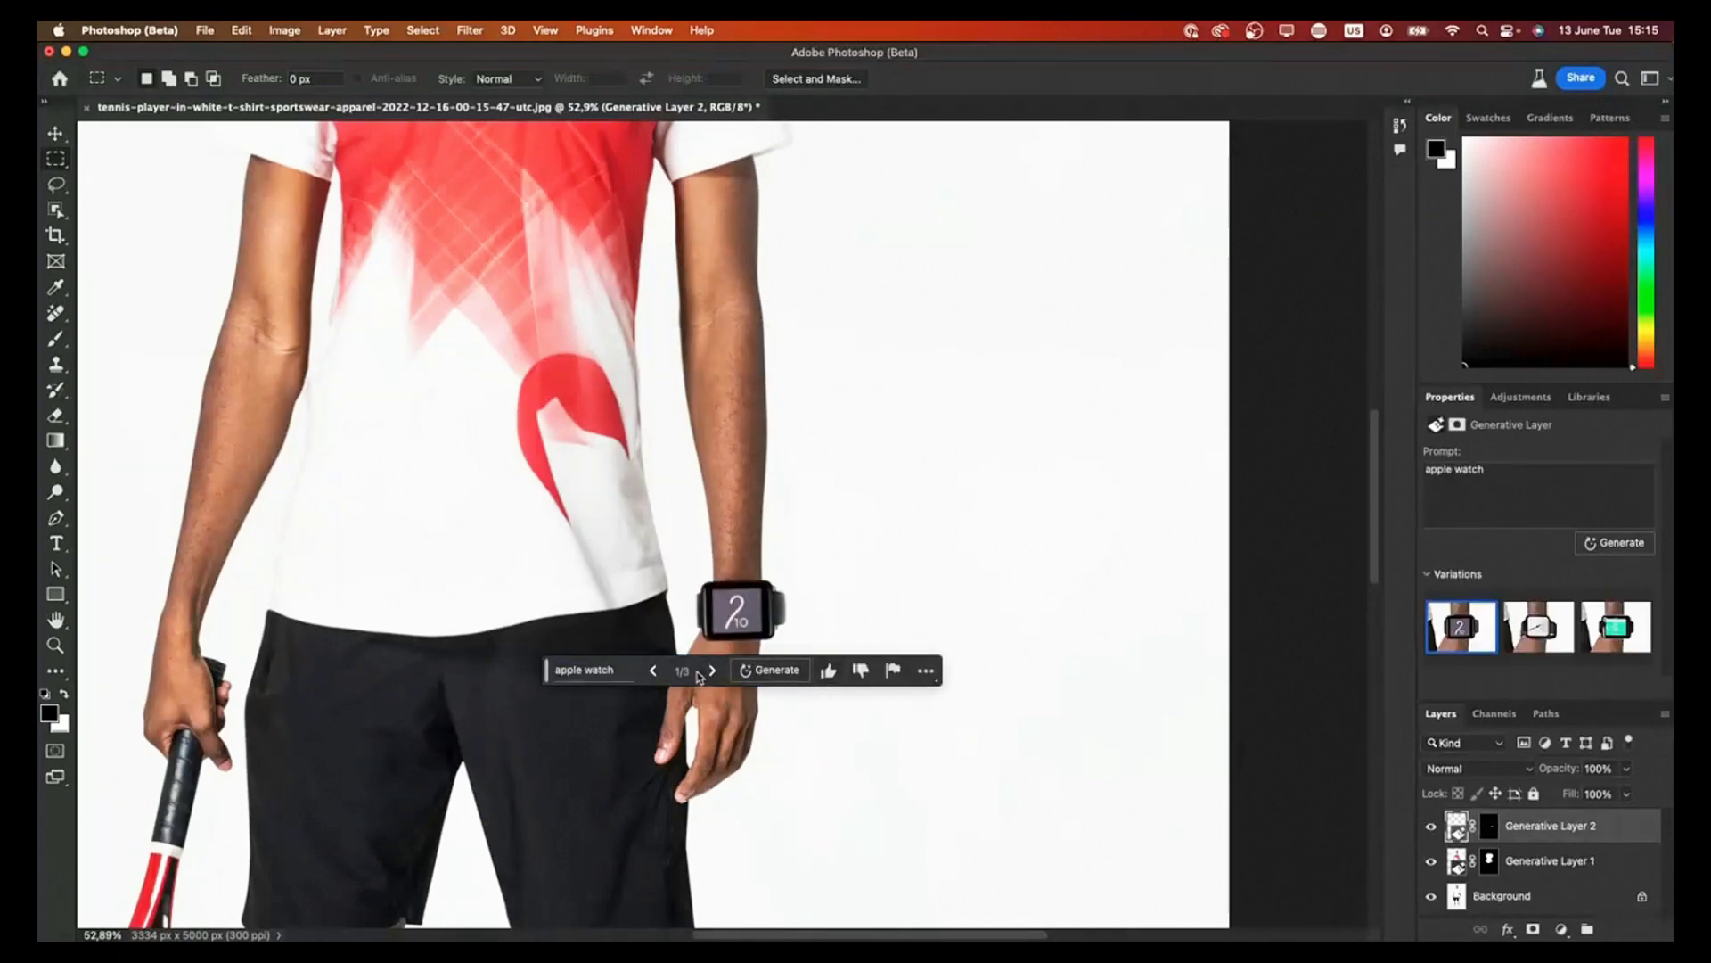
Step: Compare the watch variations made from the rectangular selection and delete that generative layer
left_click(711, 671)
left_click(710, 672)
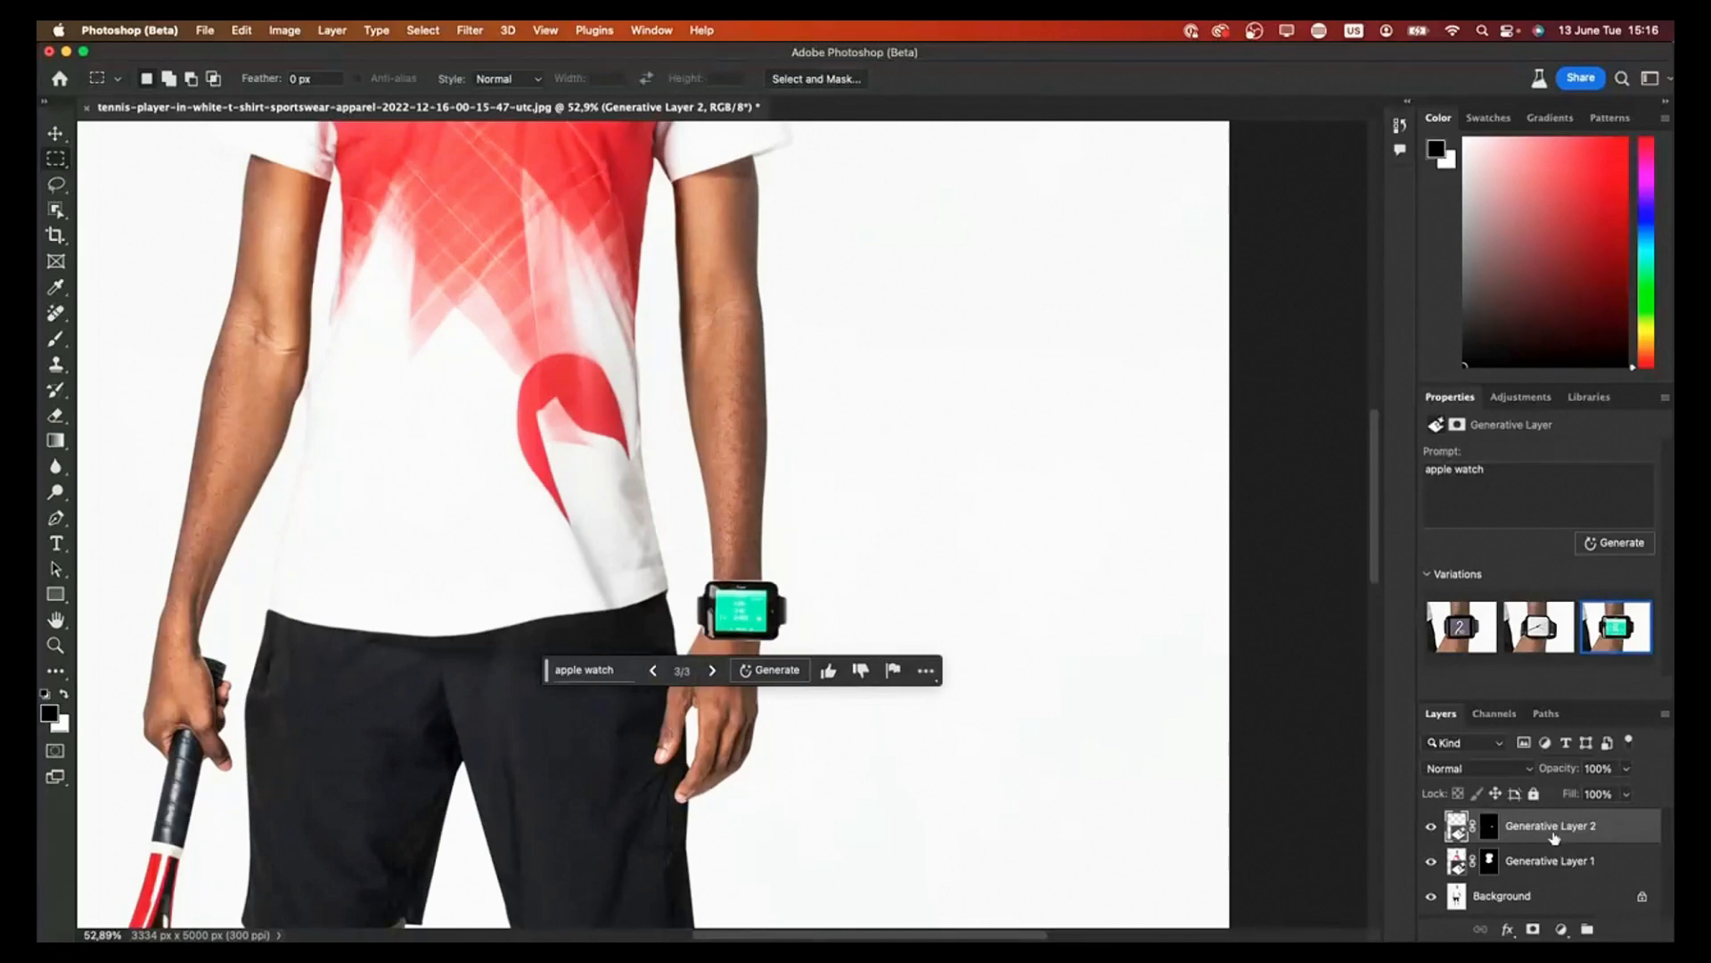
key("Delete")
Step: Inspect the generated tennis shirt and the whole figure from head to shoes
scroll(490, 508, "down", 5)
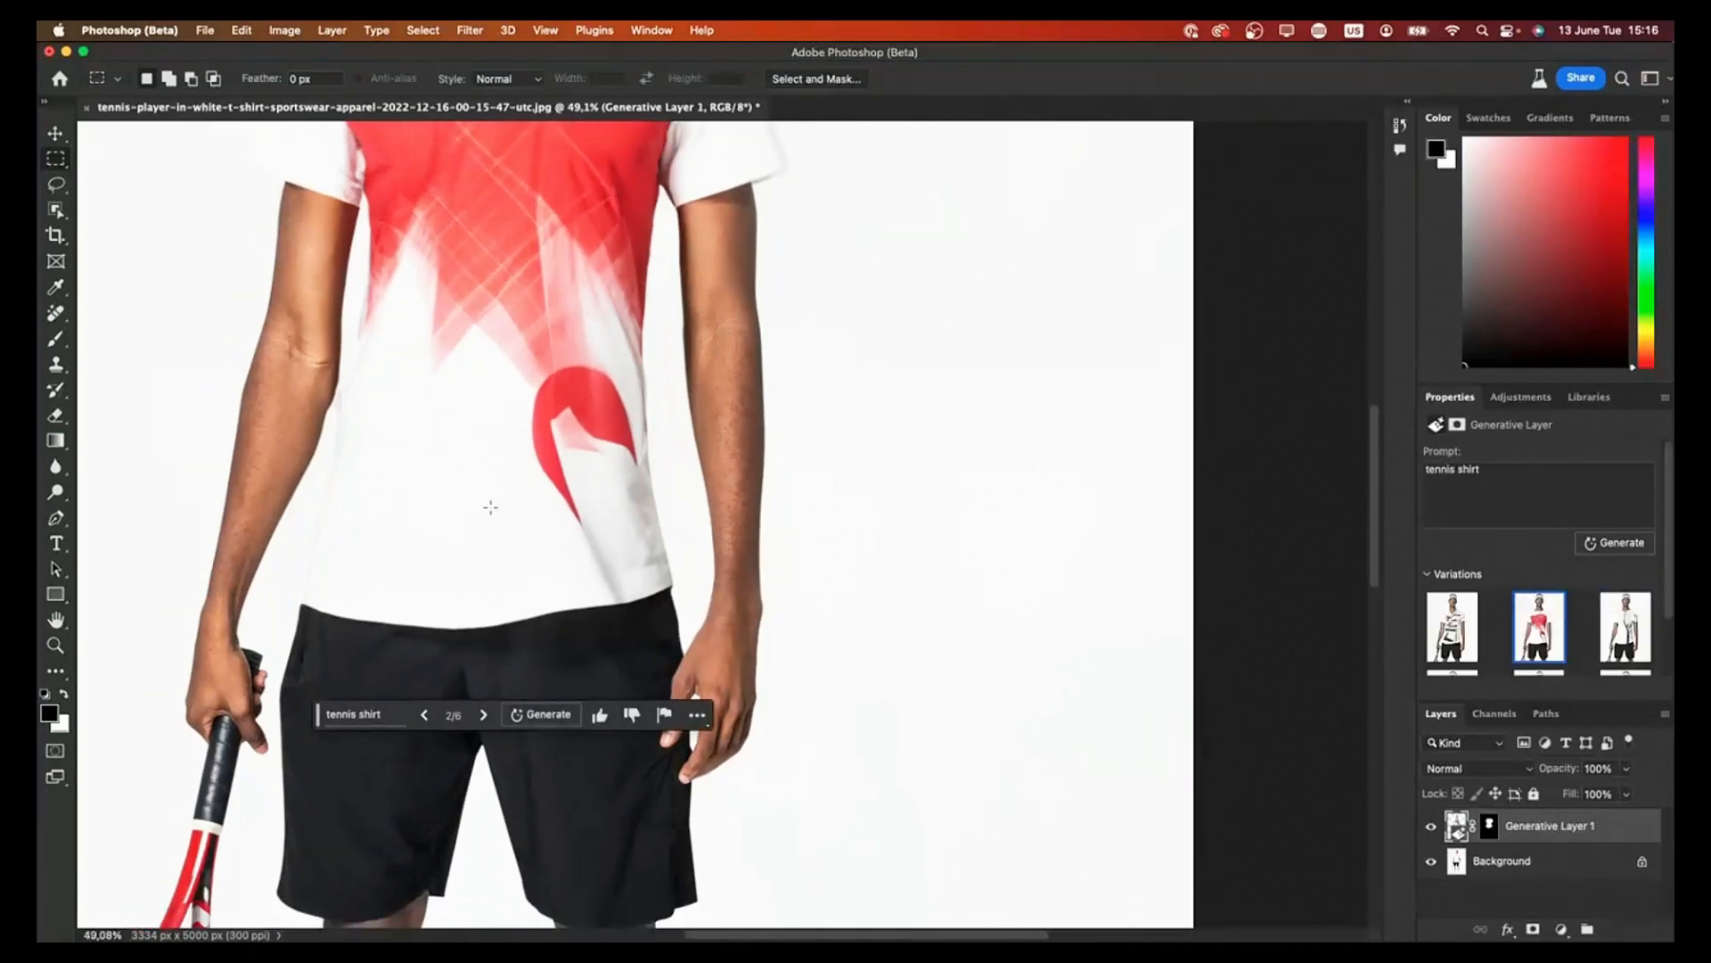
scroll(490, 508, "up", 3)
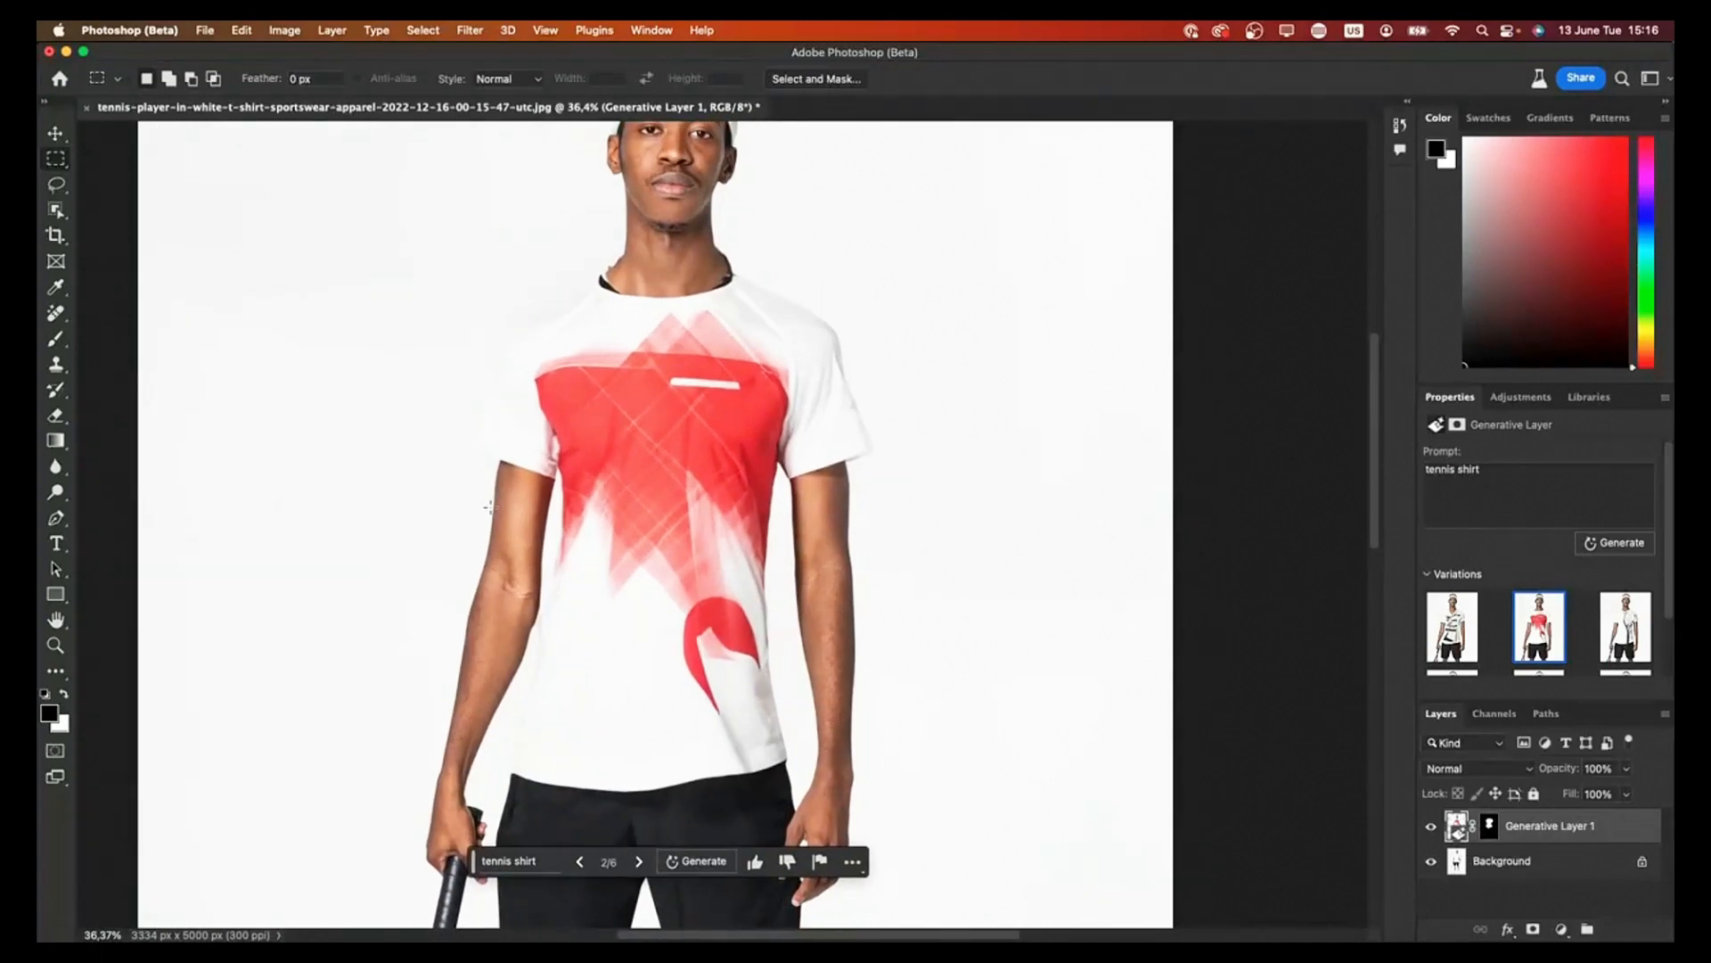
scroll(490, 506, "down", 2)
scroll(576, 578, "up", 4)
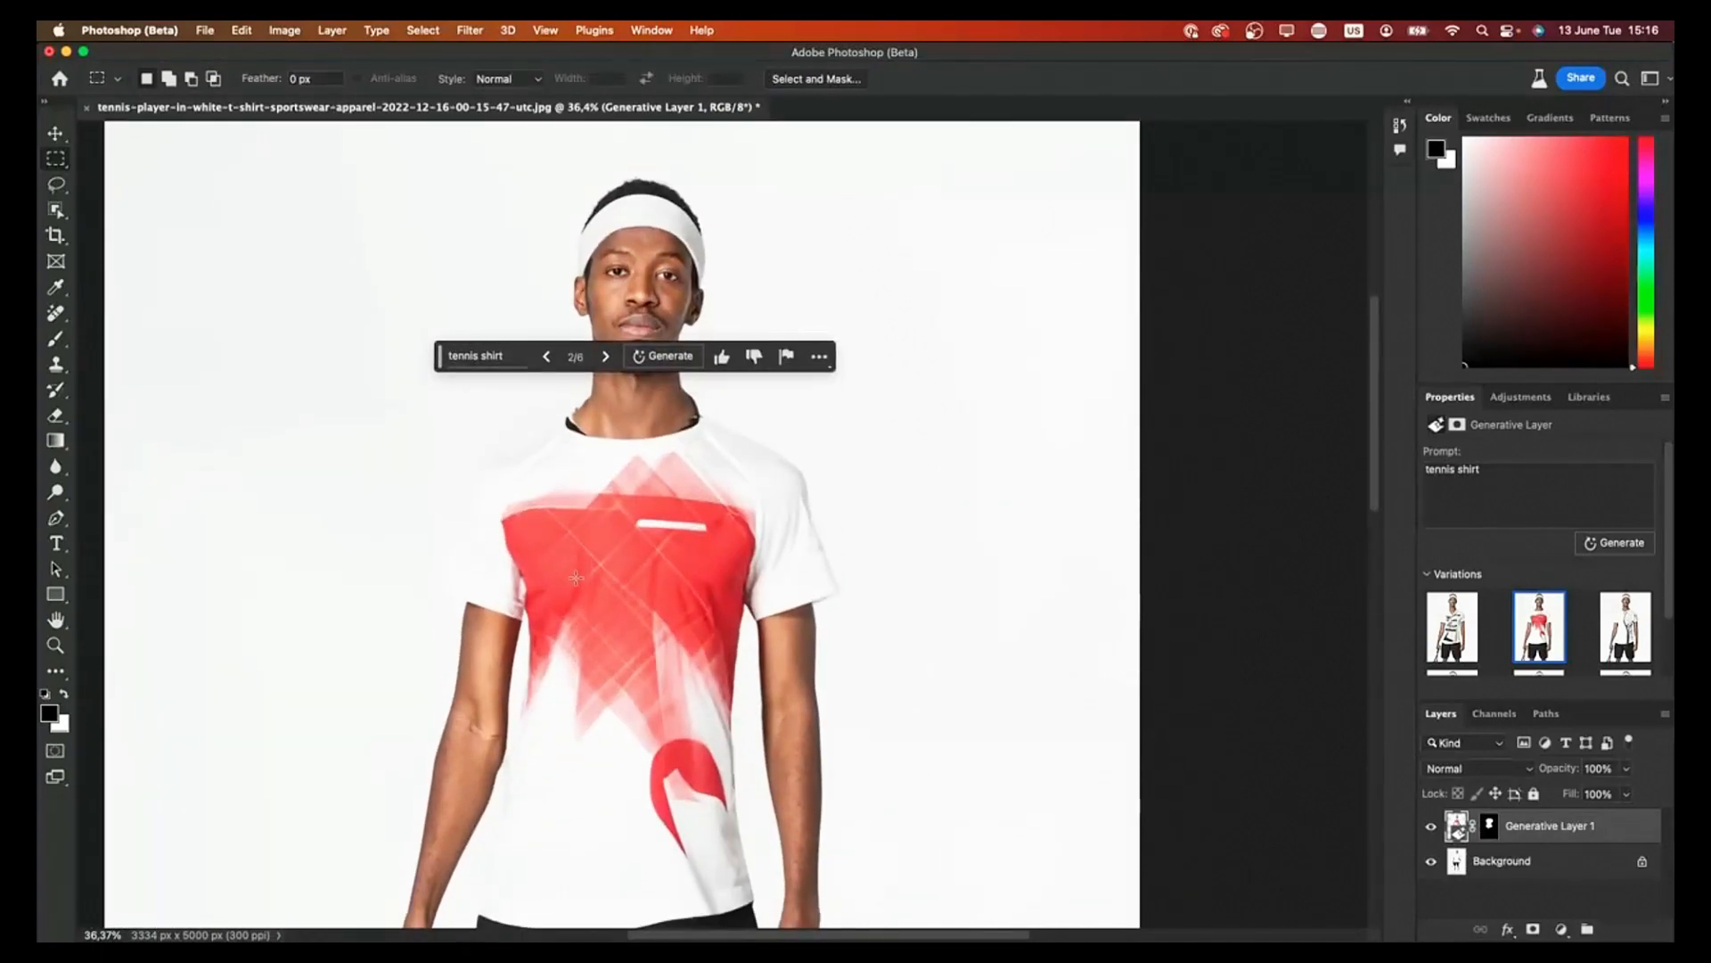
scroll(576, 577, "down", 3)
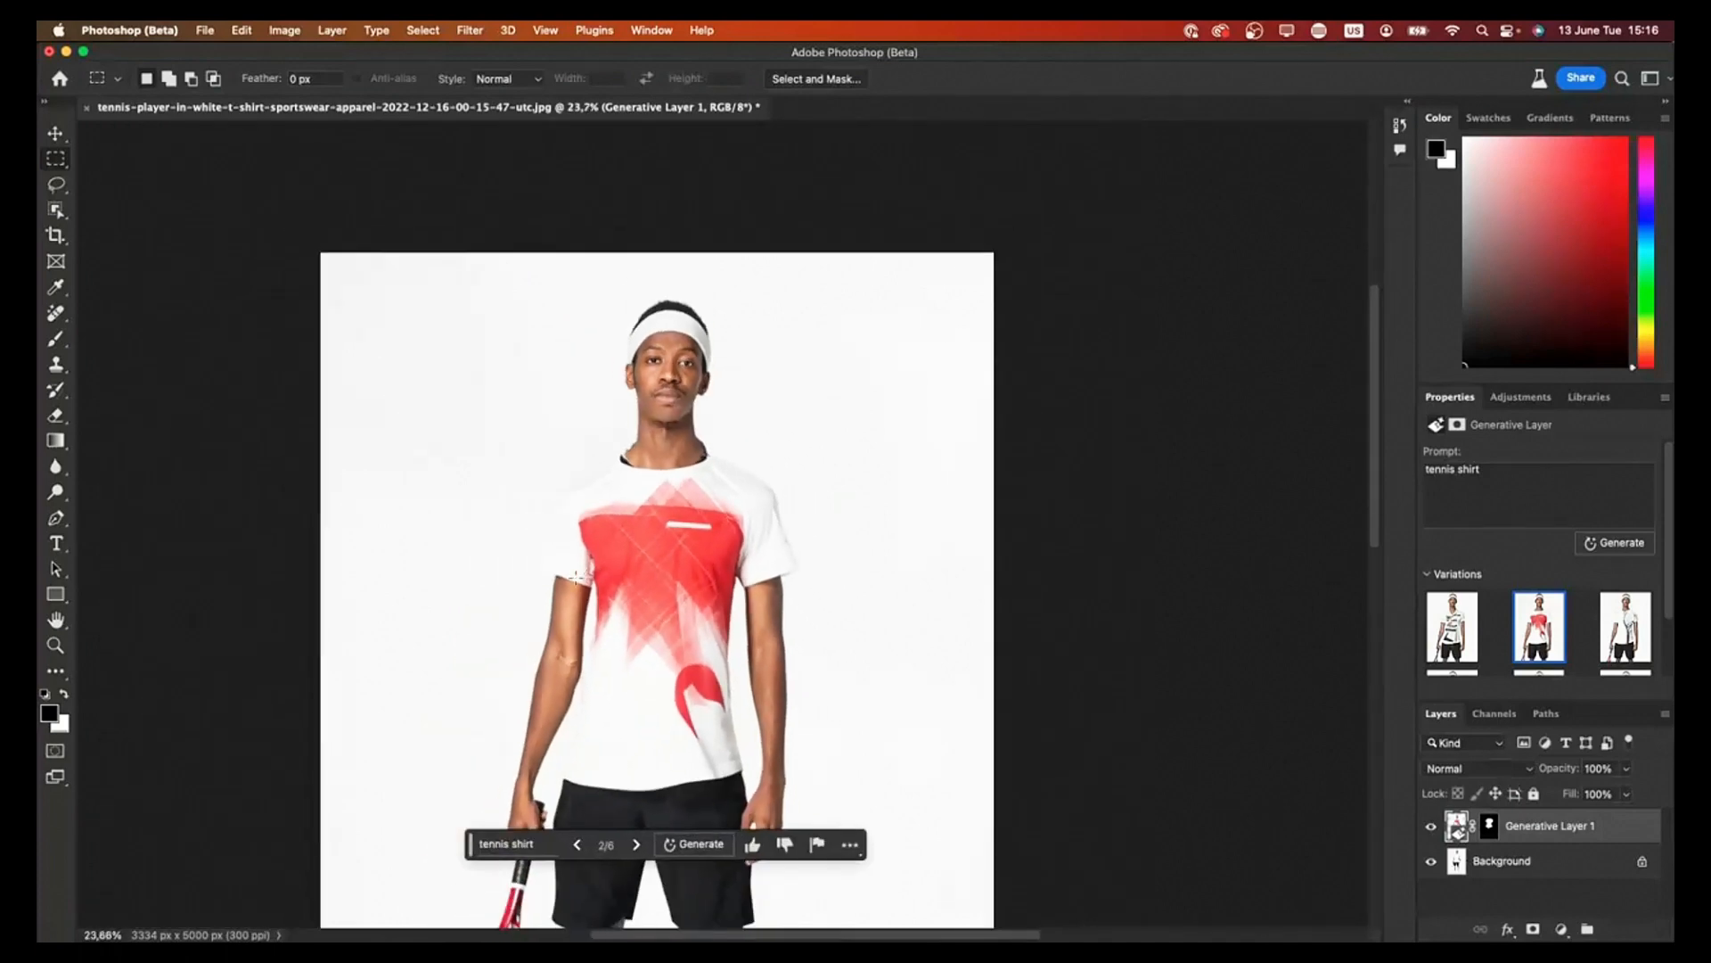
scroll(576, 577, "down", 10)
scroll(553, 464, "up", 2)
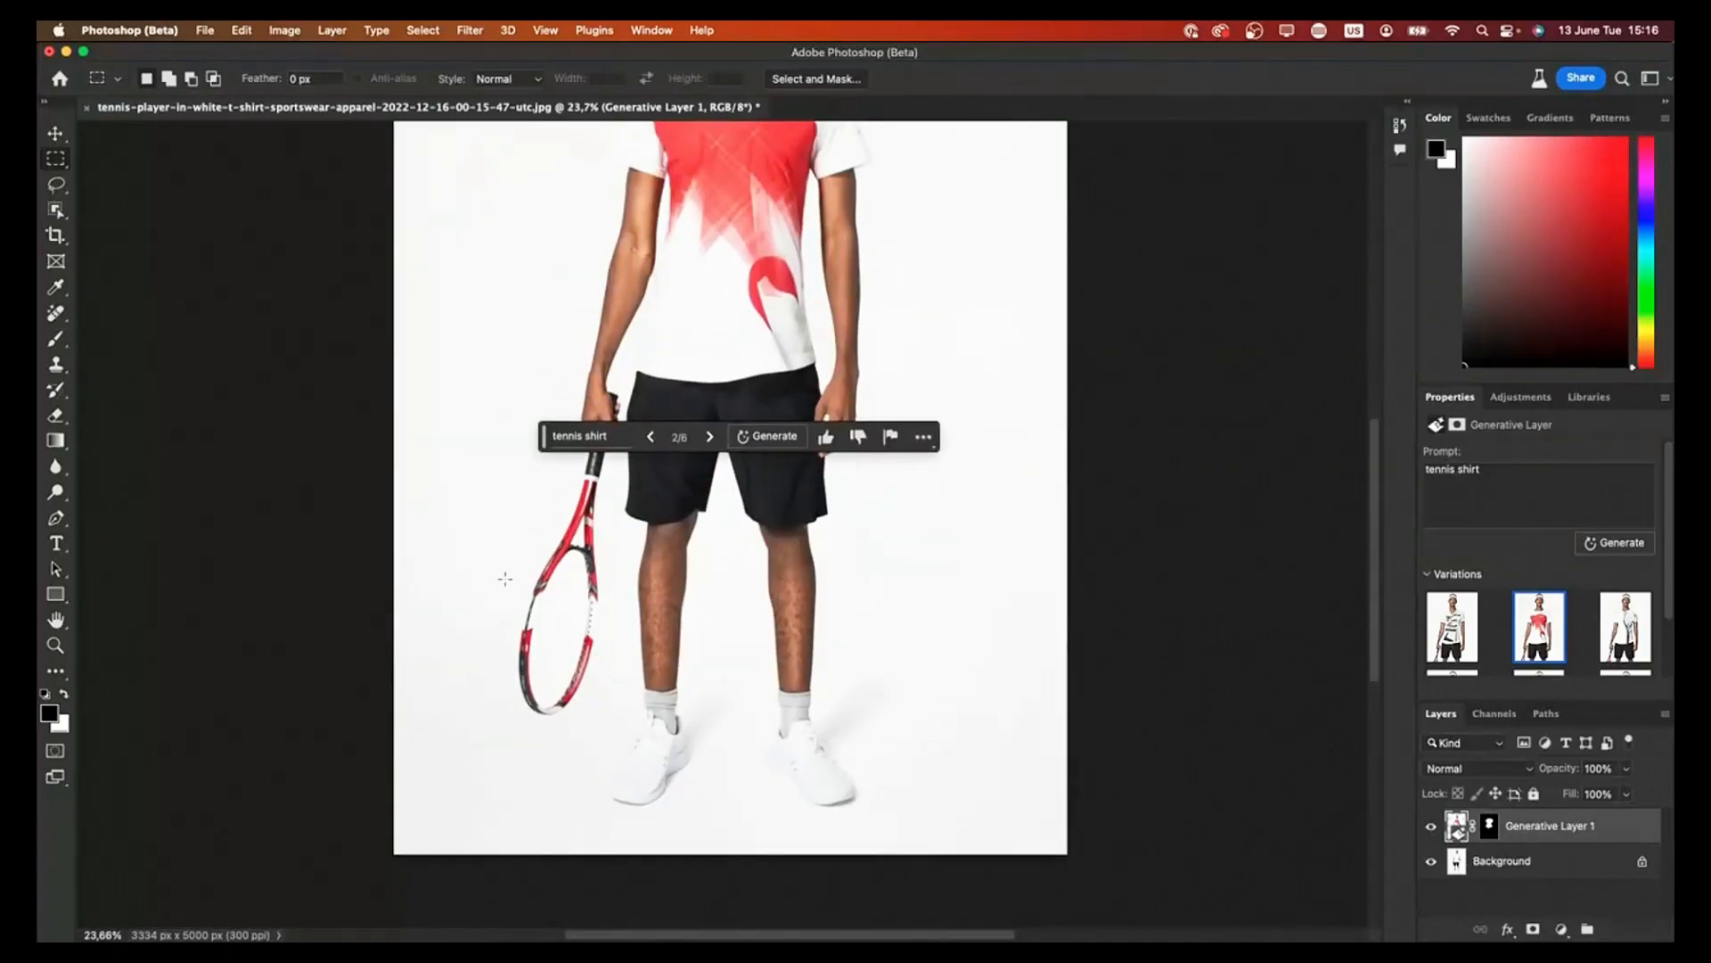
Step: Move the contextual task bar off the figure and outline the black shorts with the Lasso tool, leaving out the overlapping fingers
left_click_drag(547, 437, 225, 597)
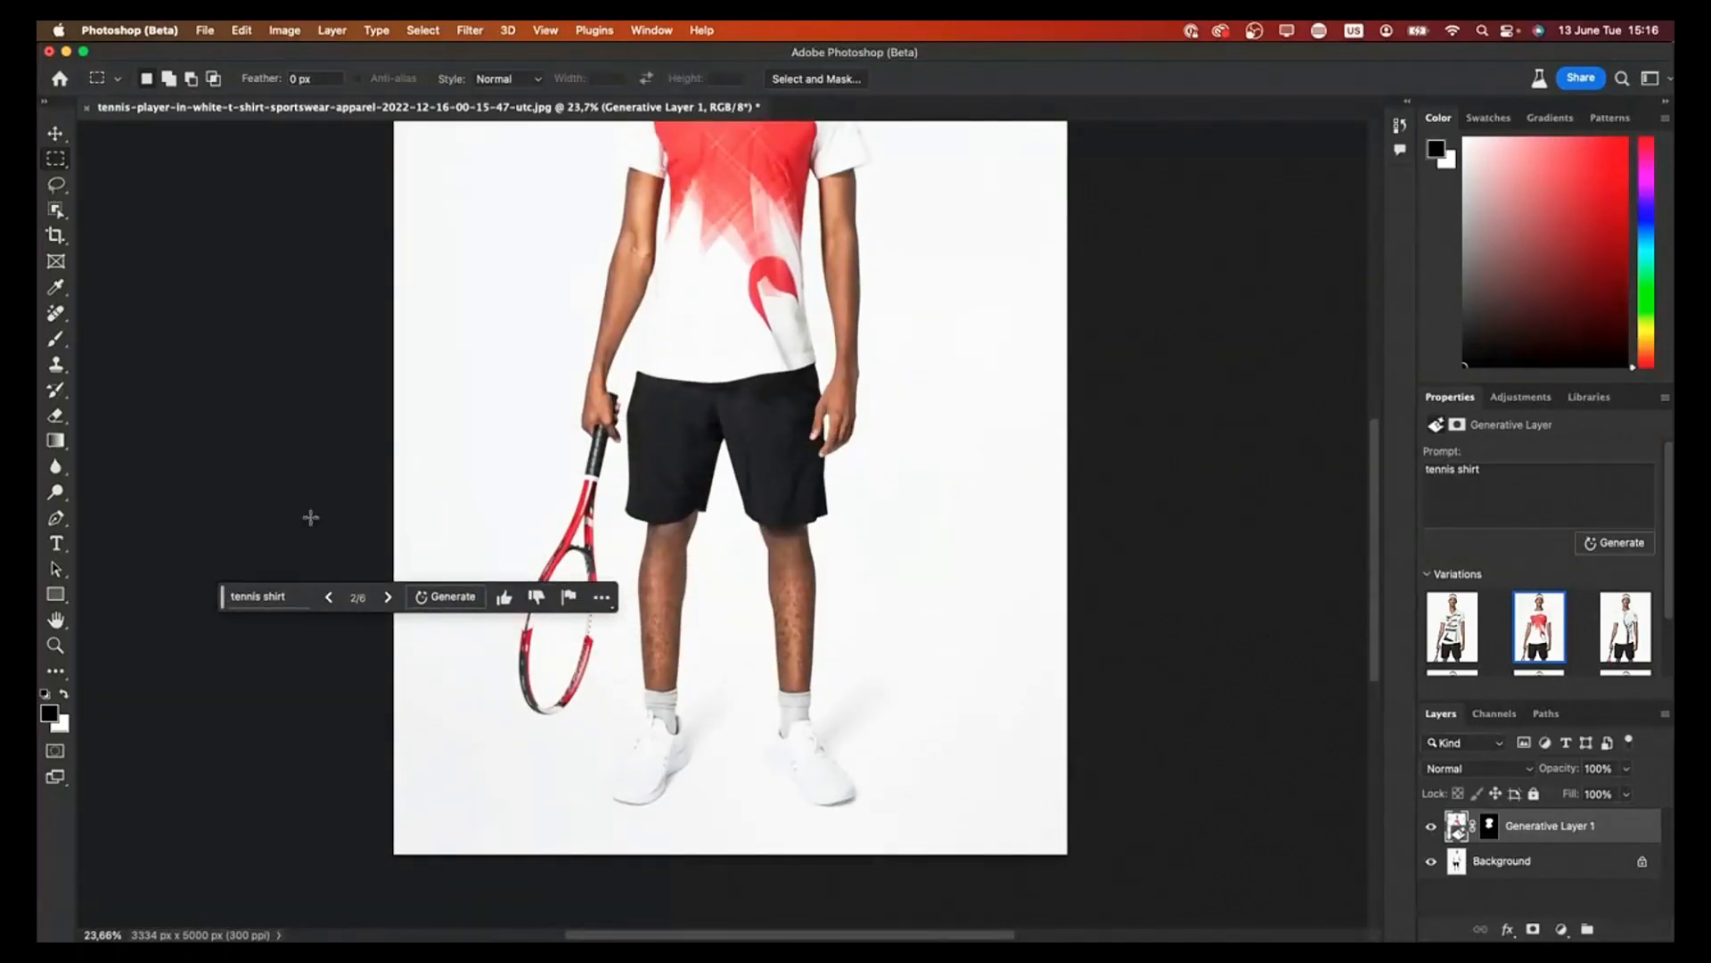
scroll(710, 375, "up", 1)
scroll(711, 375, "up", 5)
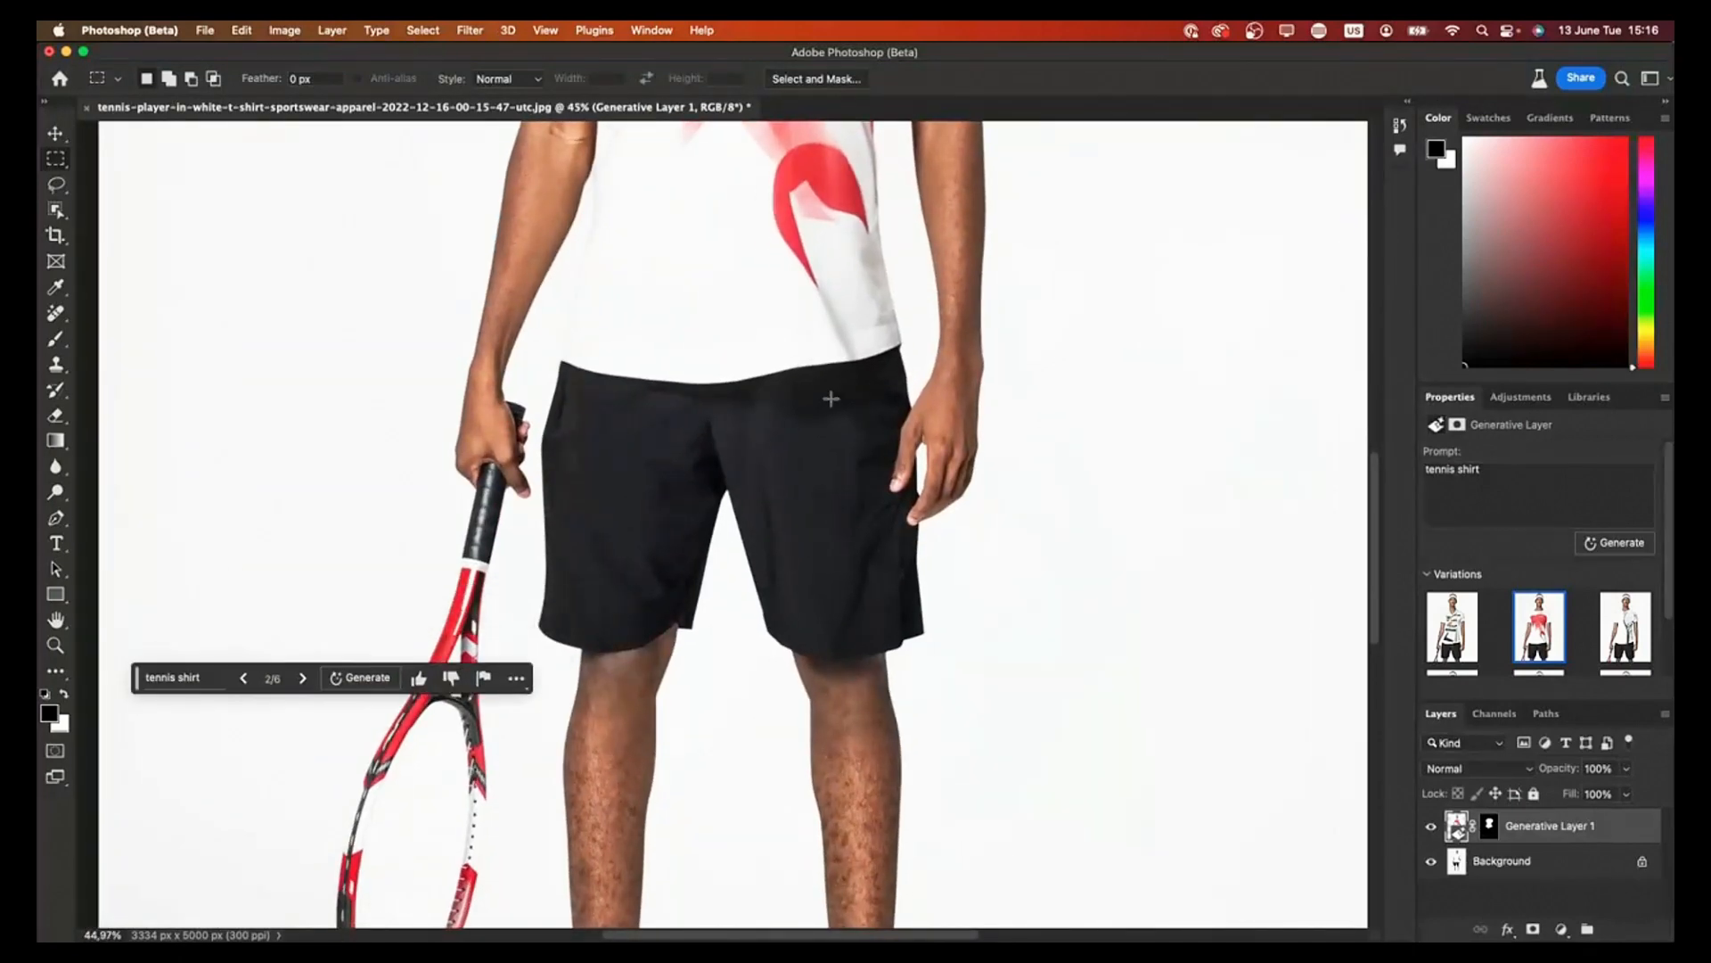
left_click(57, 185)
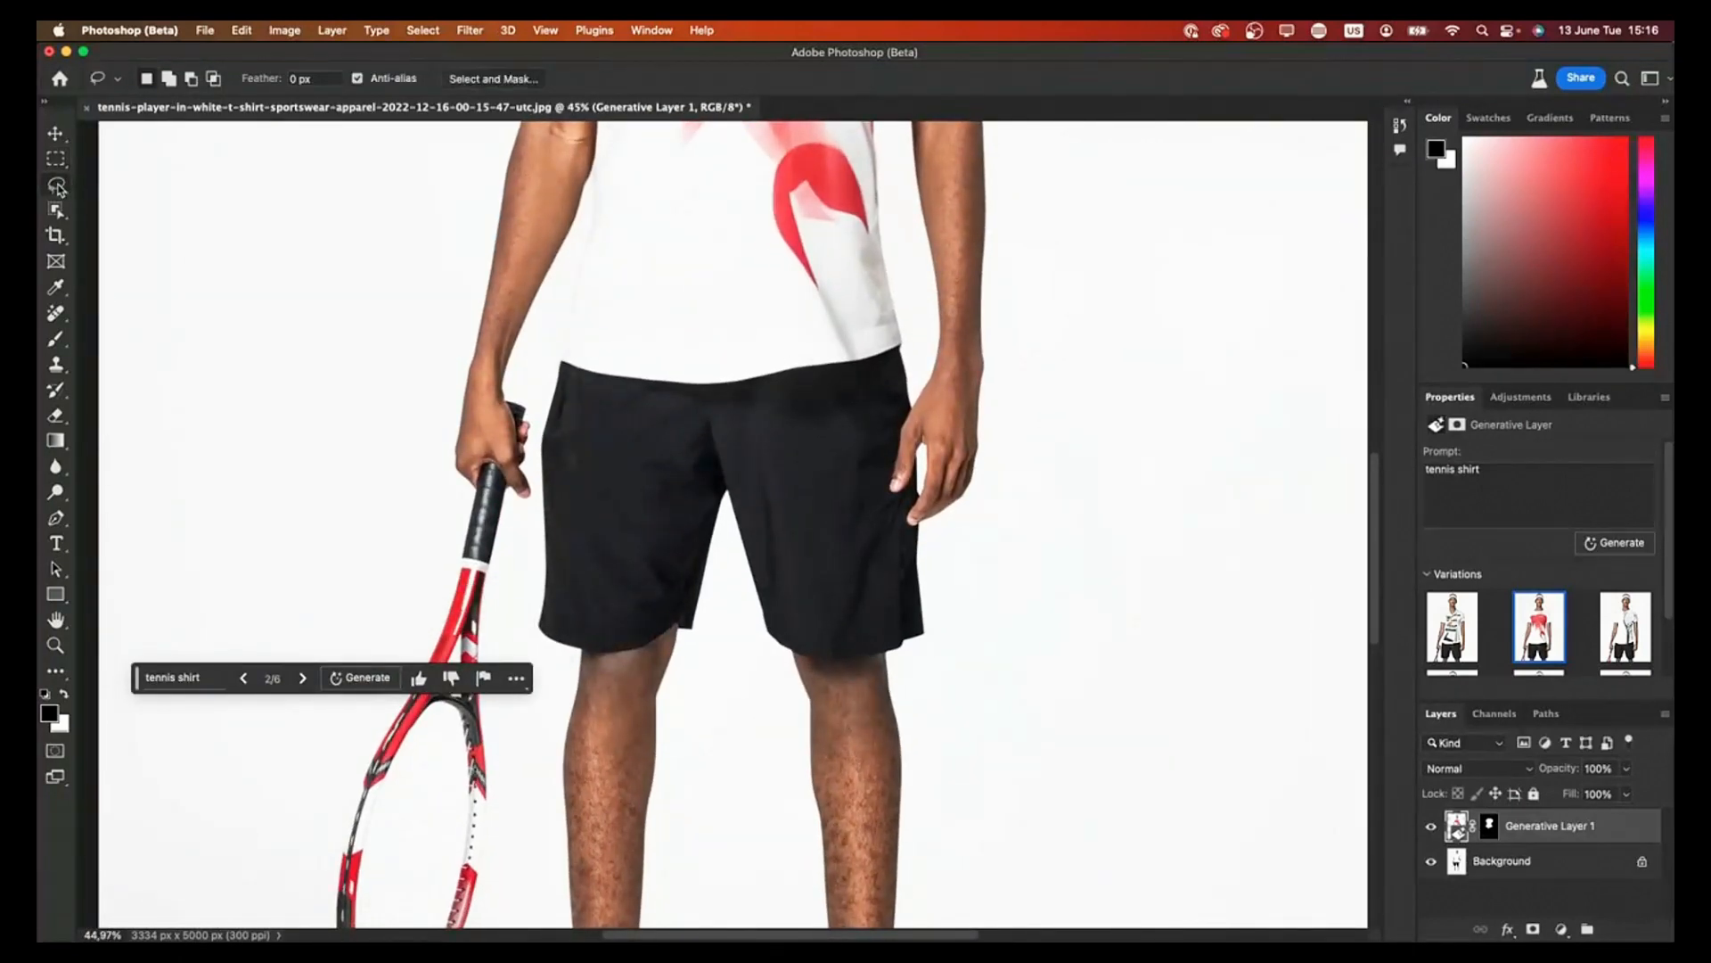
mouse_move(909, 340)
left_mouse_down()
mouse_move(892, 480)
mouse_move(909, 501)
mouse_move(926, 474)
mouse_move(930, 488)
mouse_move(907, 537)
mouse_move(926, 595)
left_mouse_up()
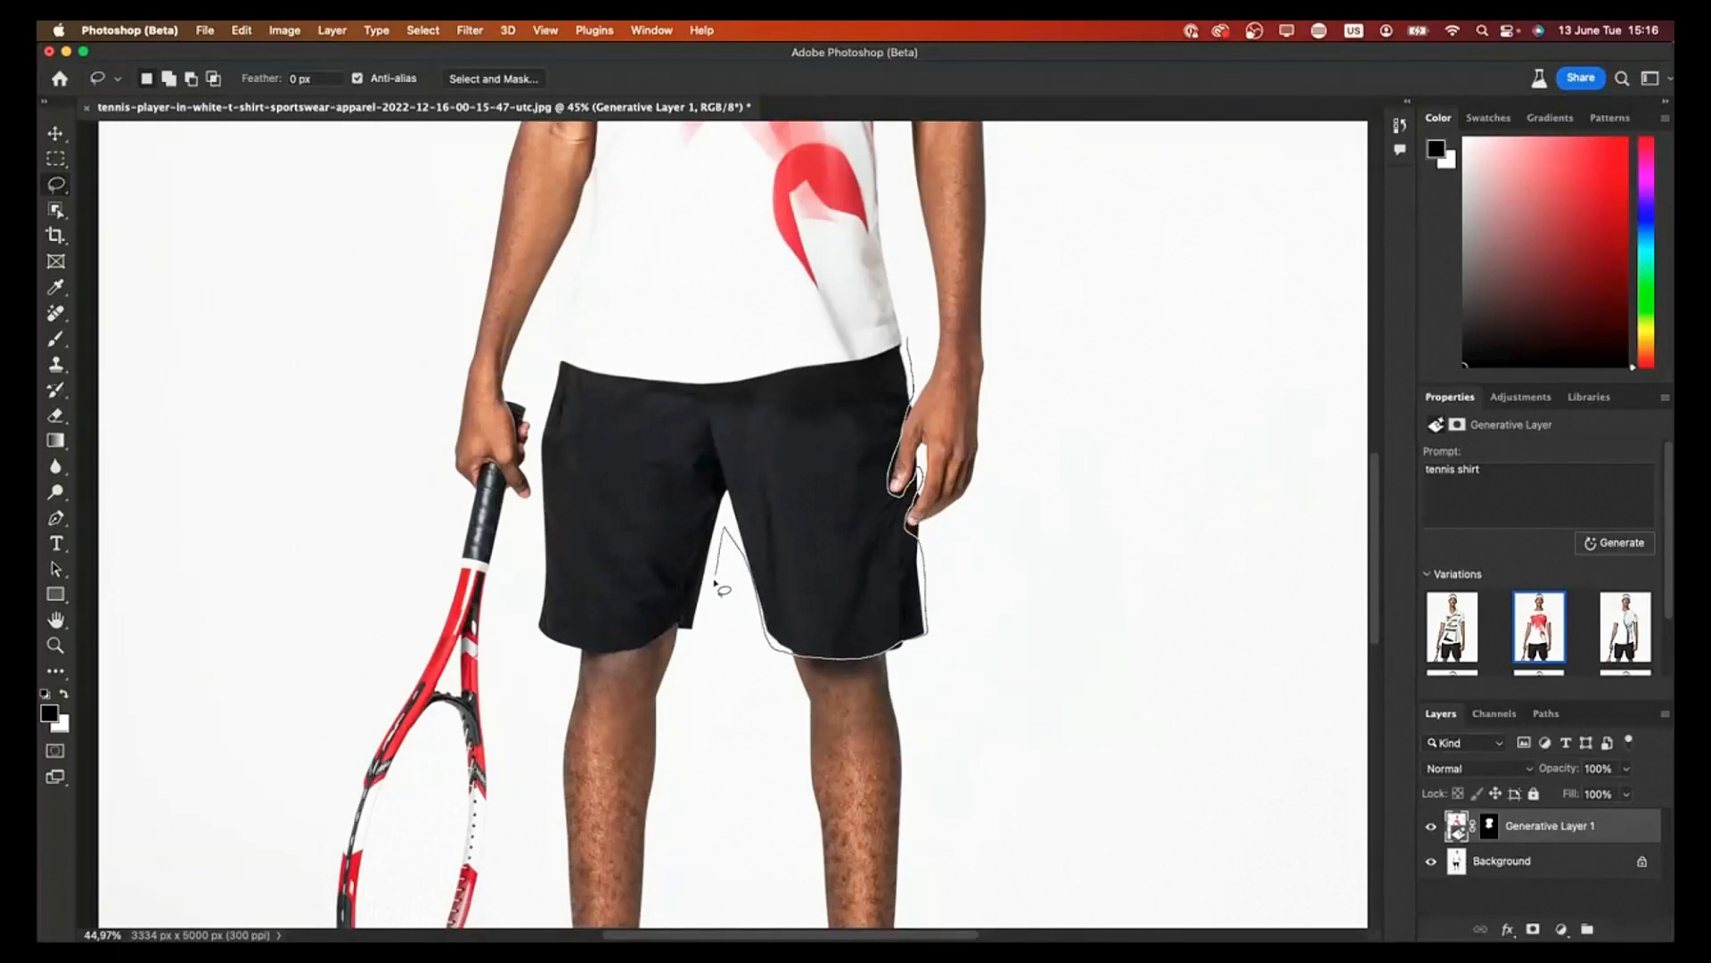
mouse_move(691, 629)
left_mouse_down()
mouse_move(579, 655)
mouse_move(533, 615)
mouse_move(536, 456)
left_mouse_up()
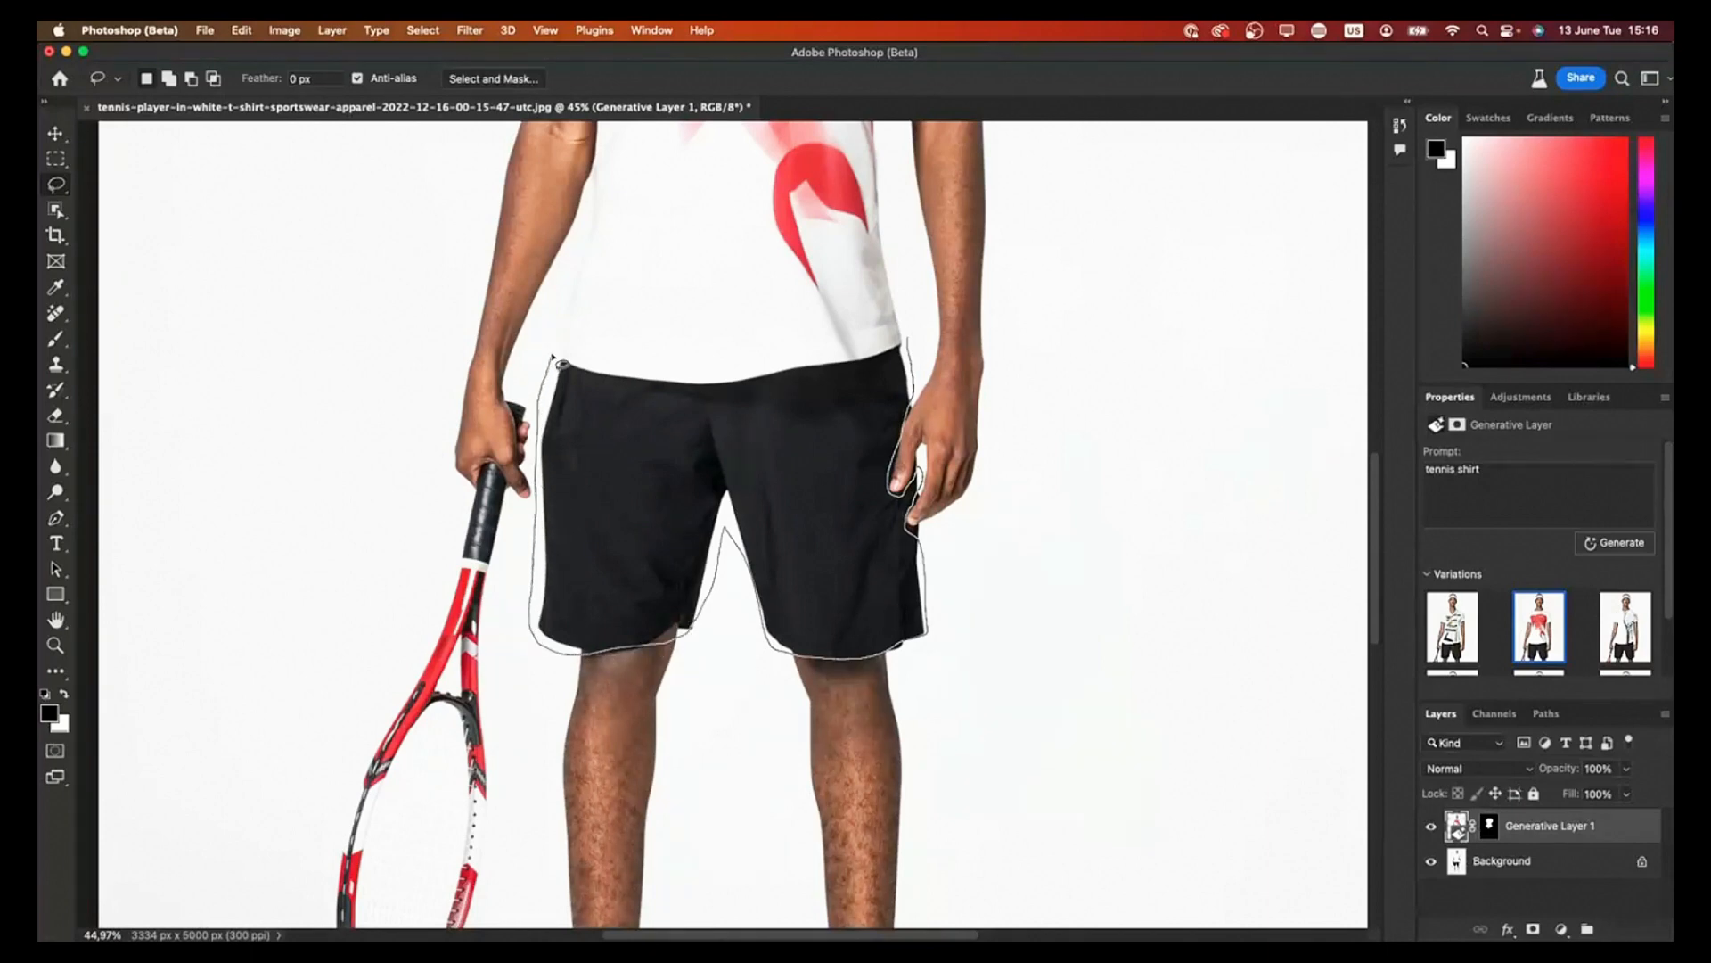
left_click_drag(554, 359, 555, 353)
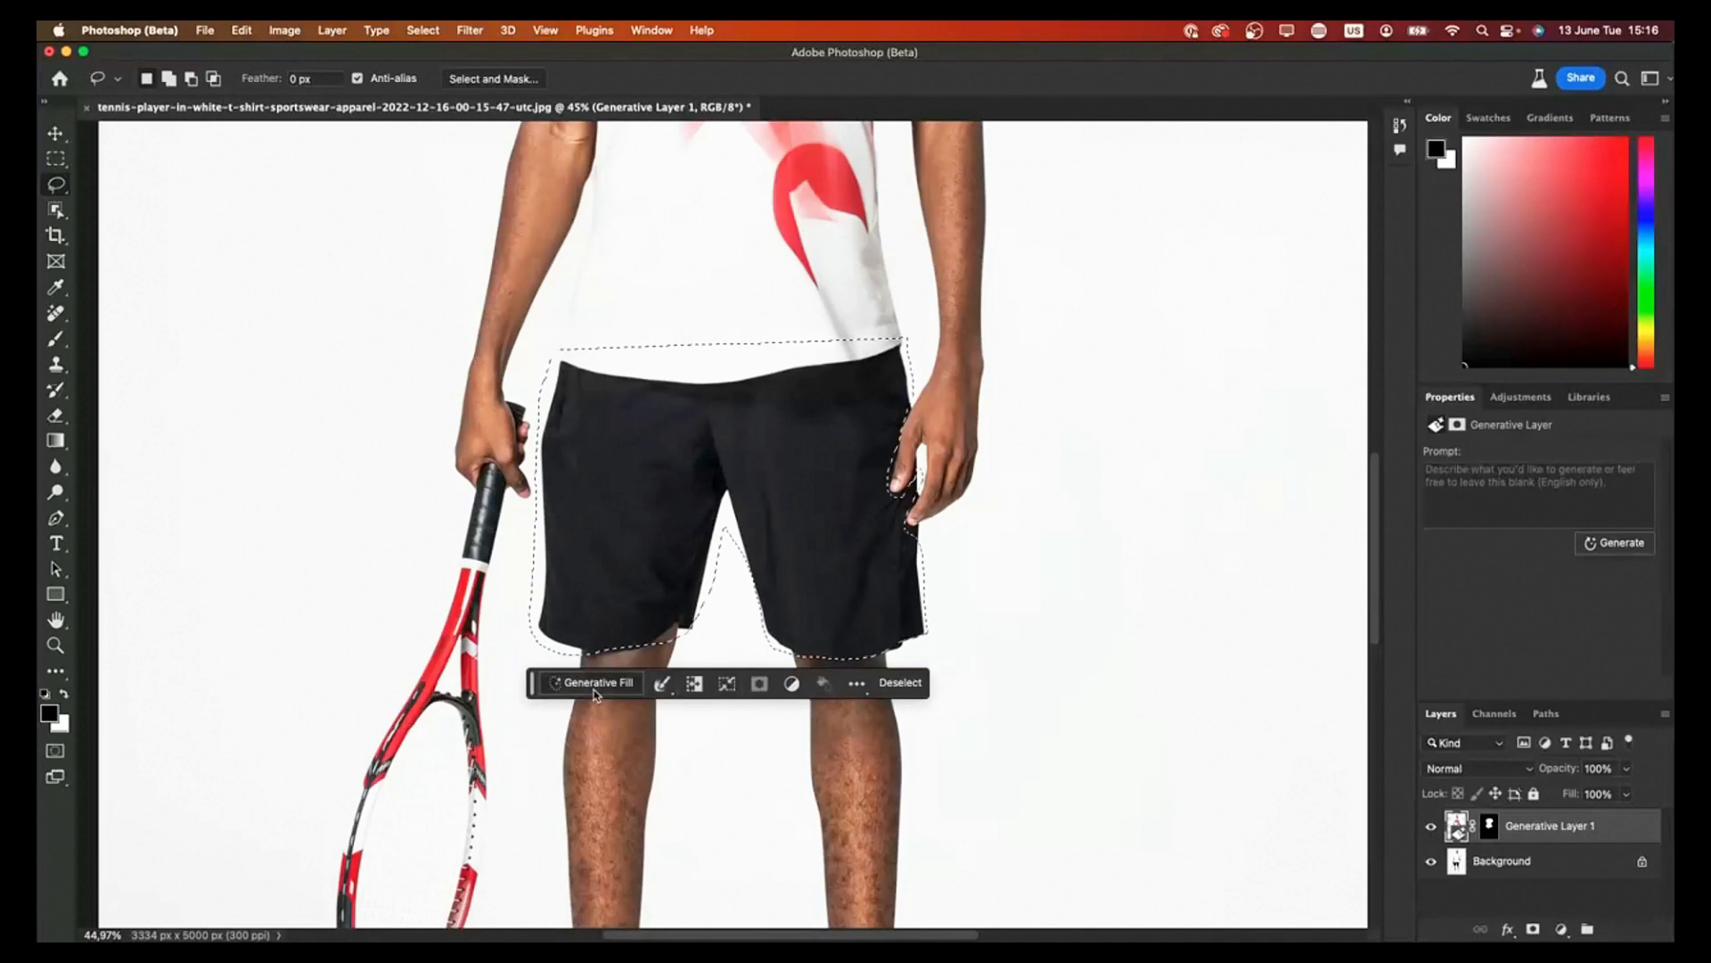
Step: Run a Generative Fill on the shorts selection with the prompt "grey tennis short" and compare its variations
left_click(593, 690)
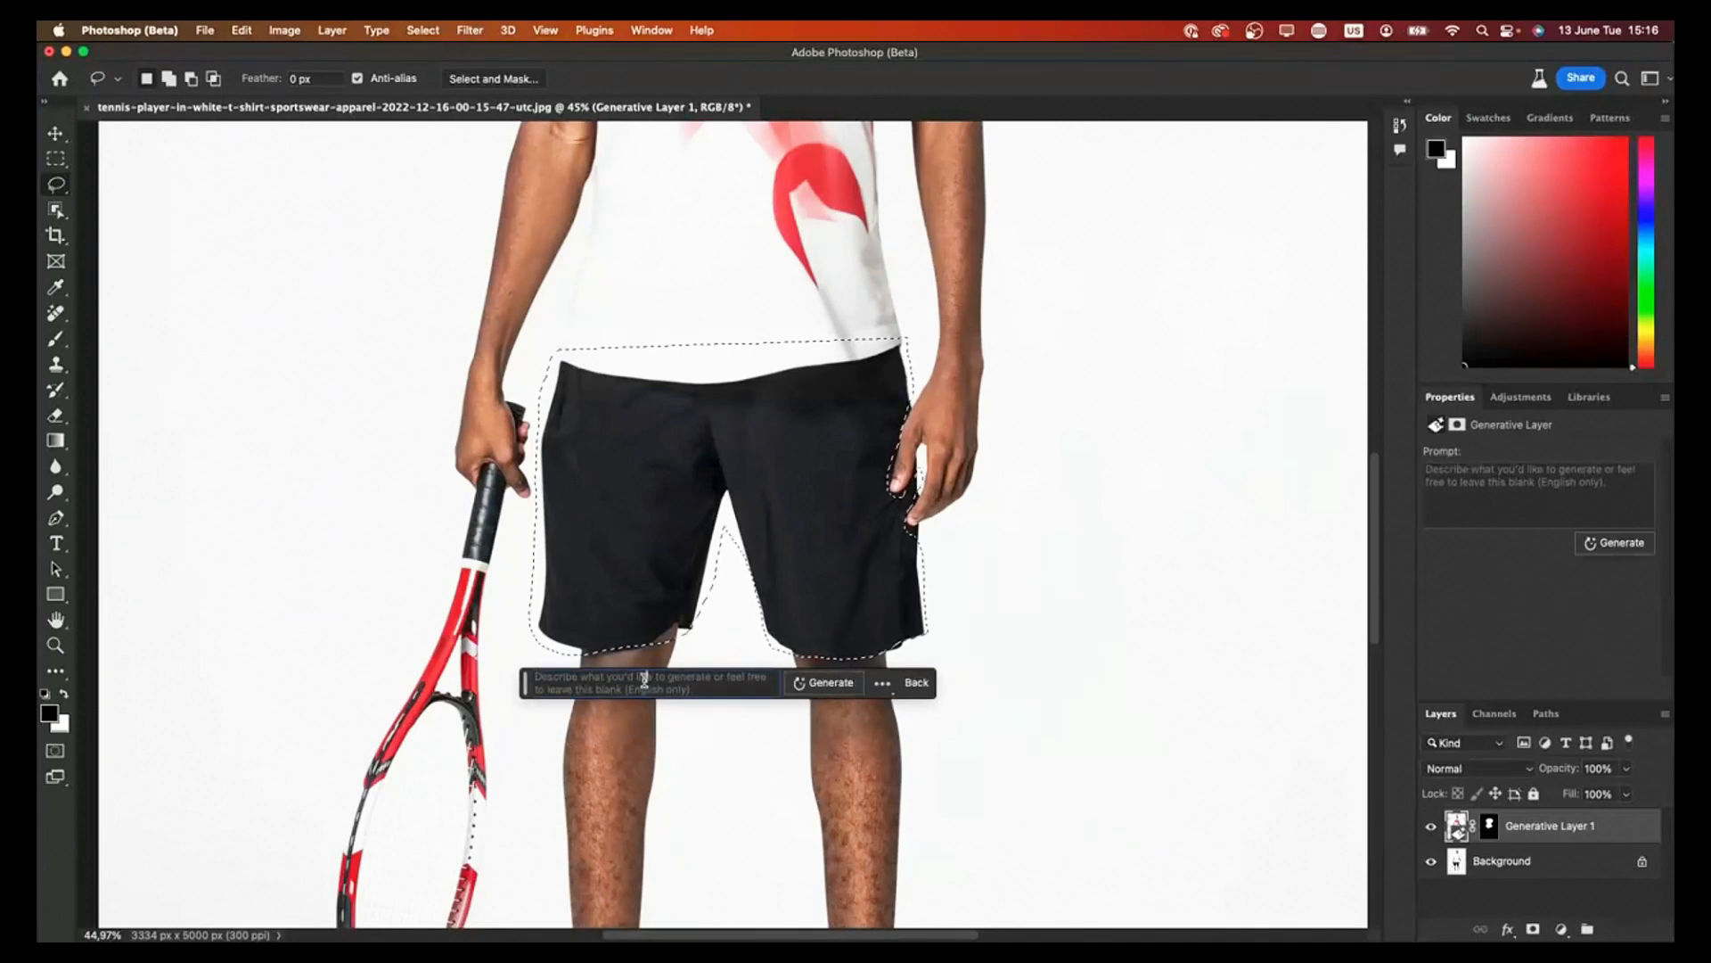
left_click(531, 684)
type("gre")
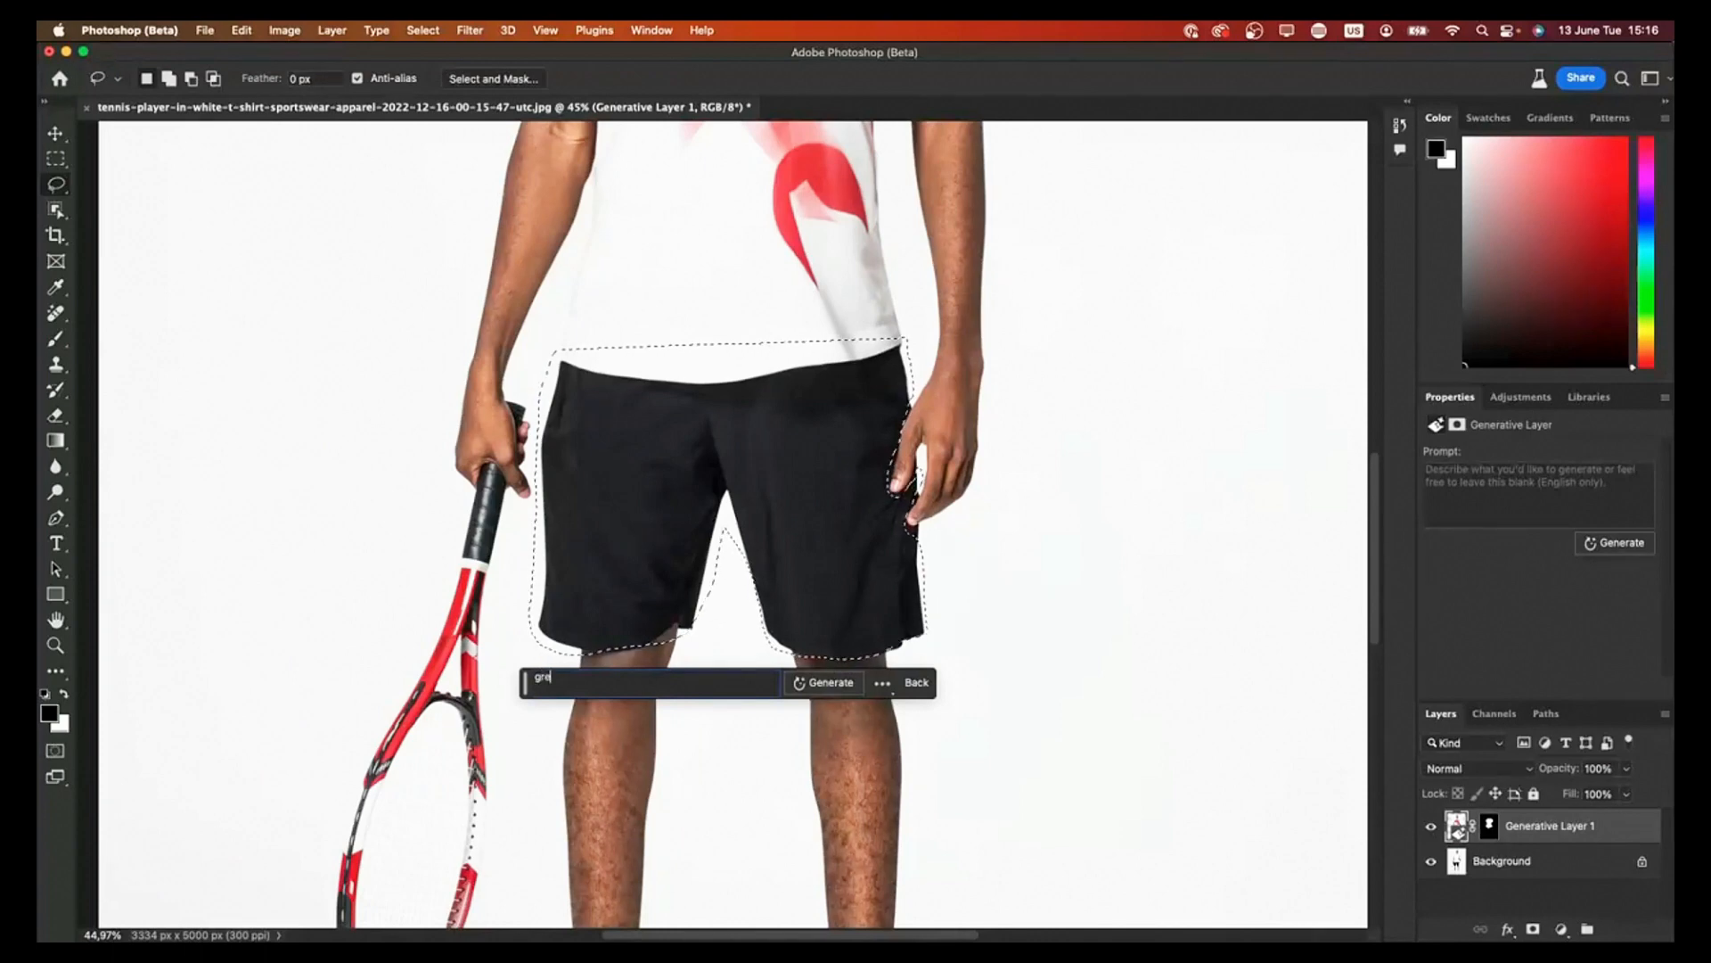
type("y tennis shorts")
key("Return")
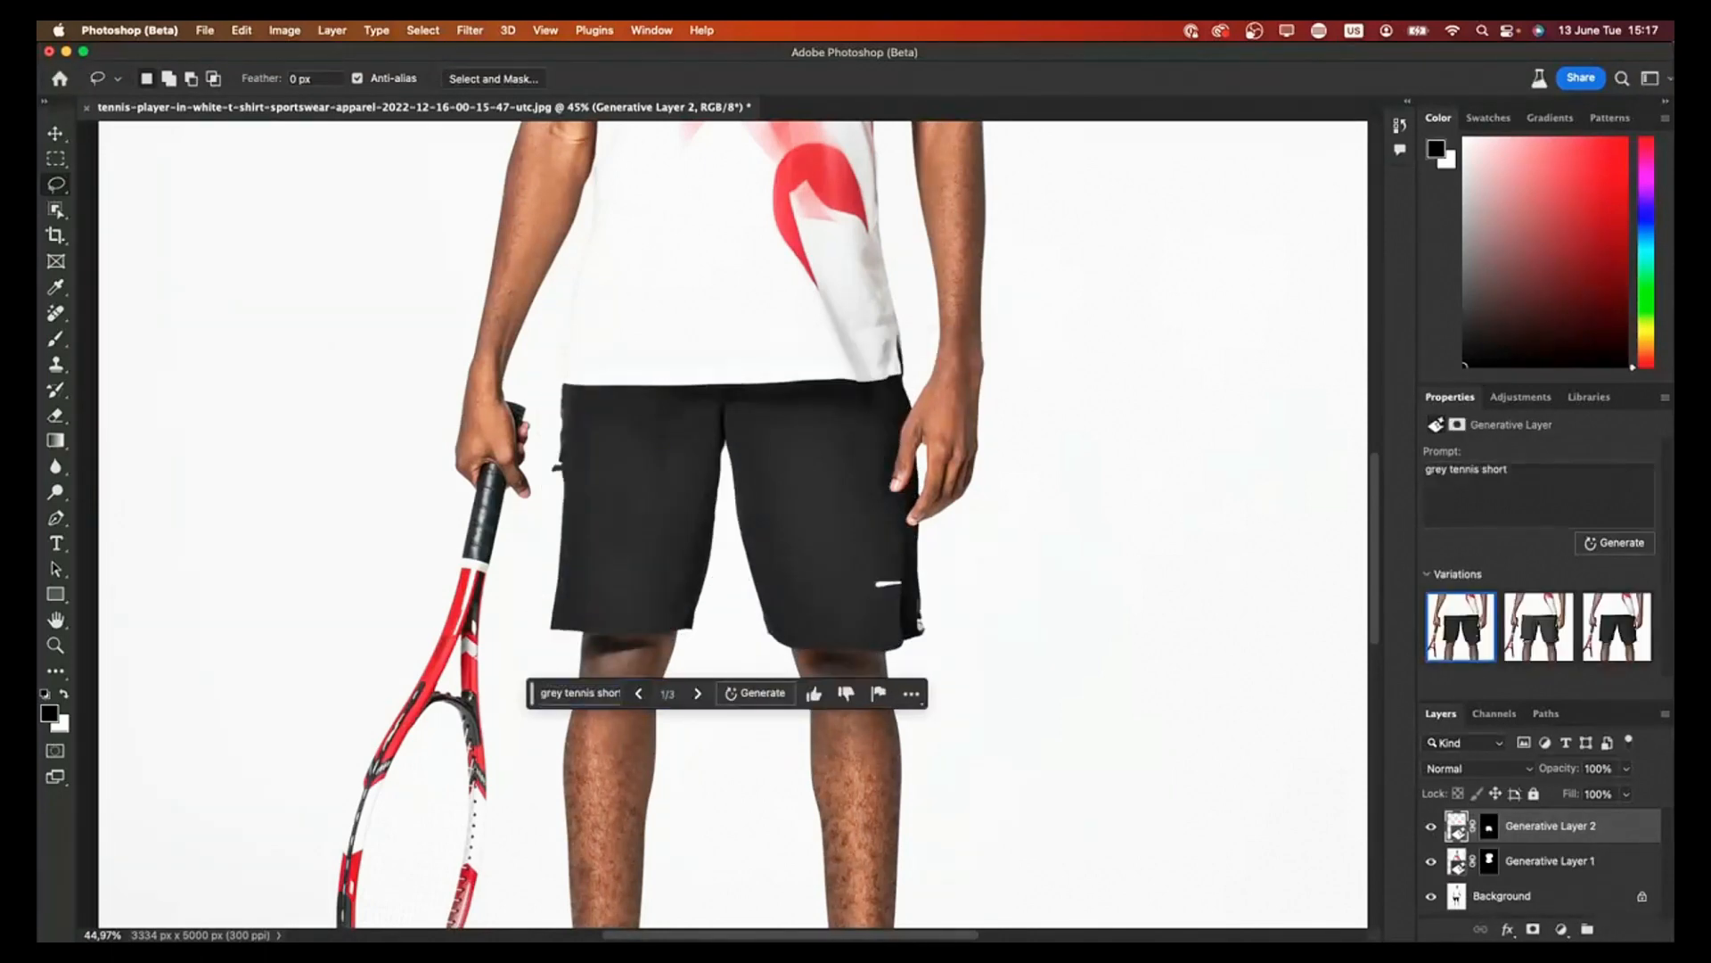
left_click(697, 694)
left_click(697, 694)
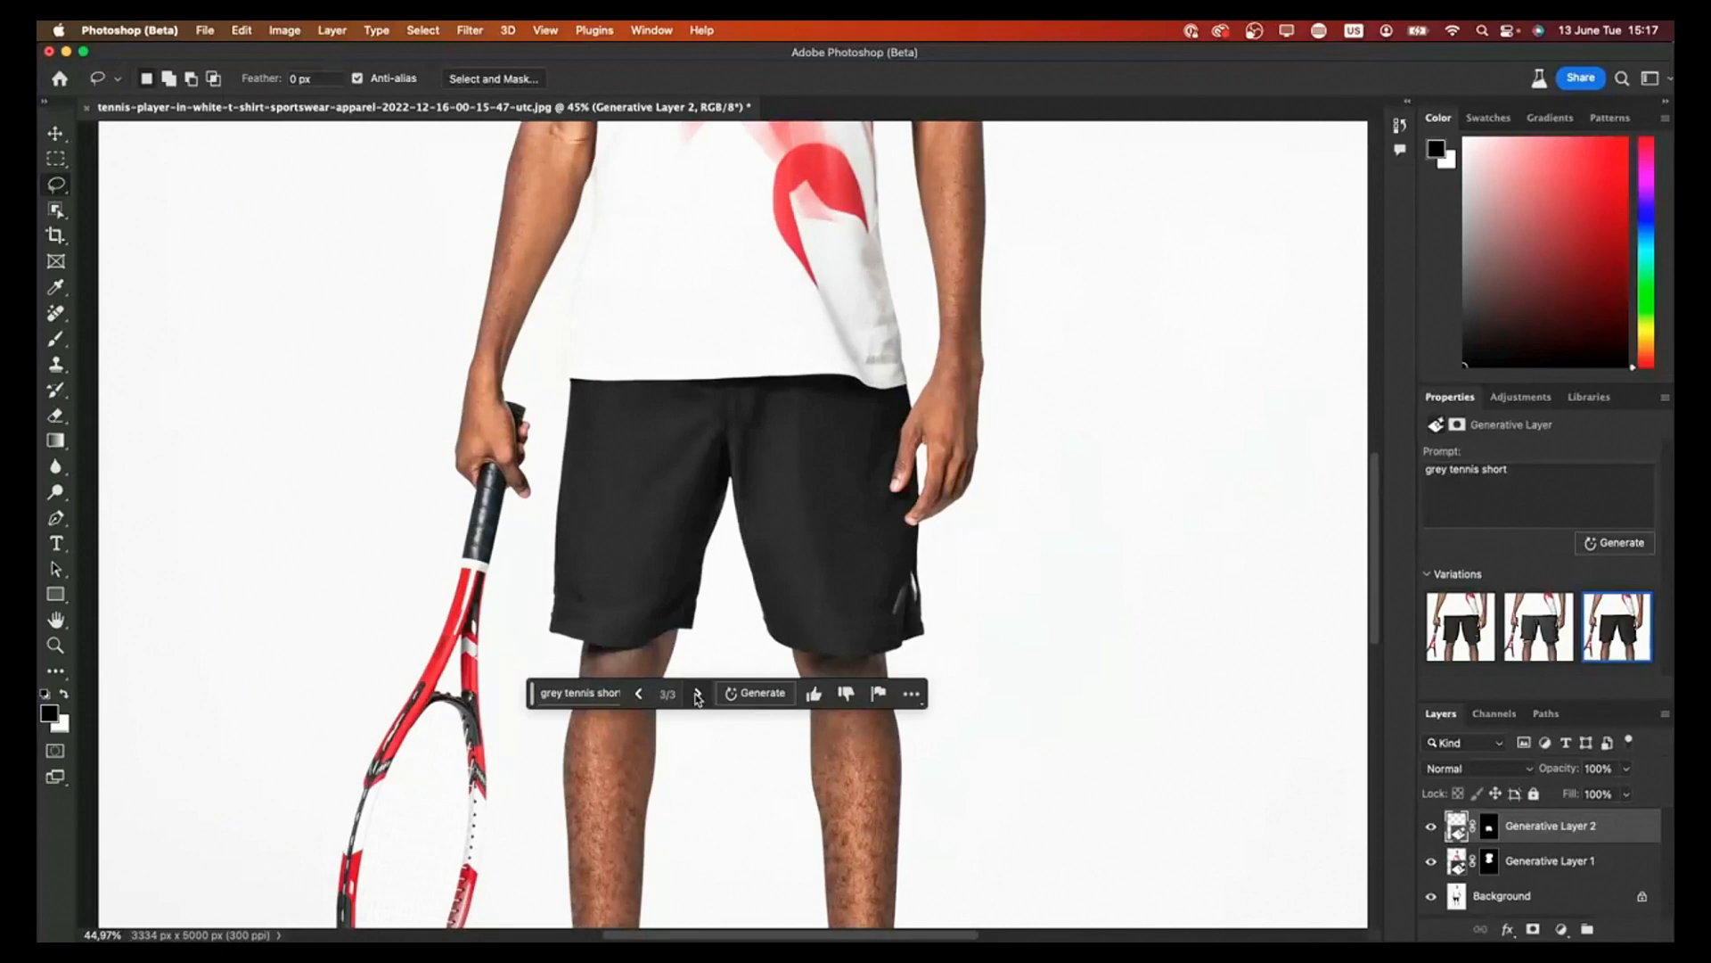
Step: Change the shorts layer's prompt to "blue tennis short" and generate new variations
left_click(754, 693)
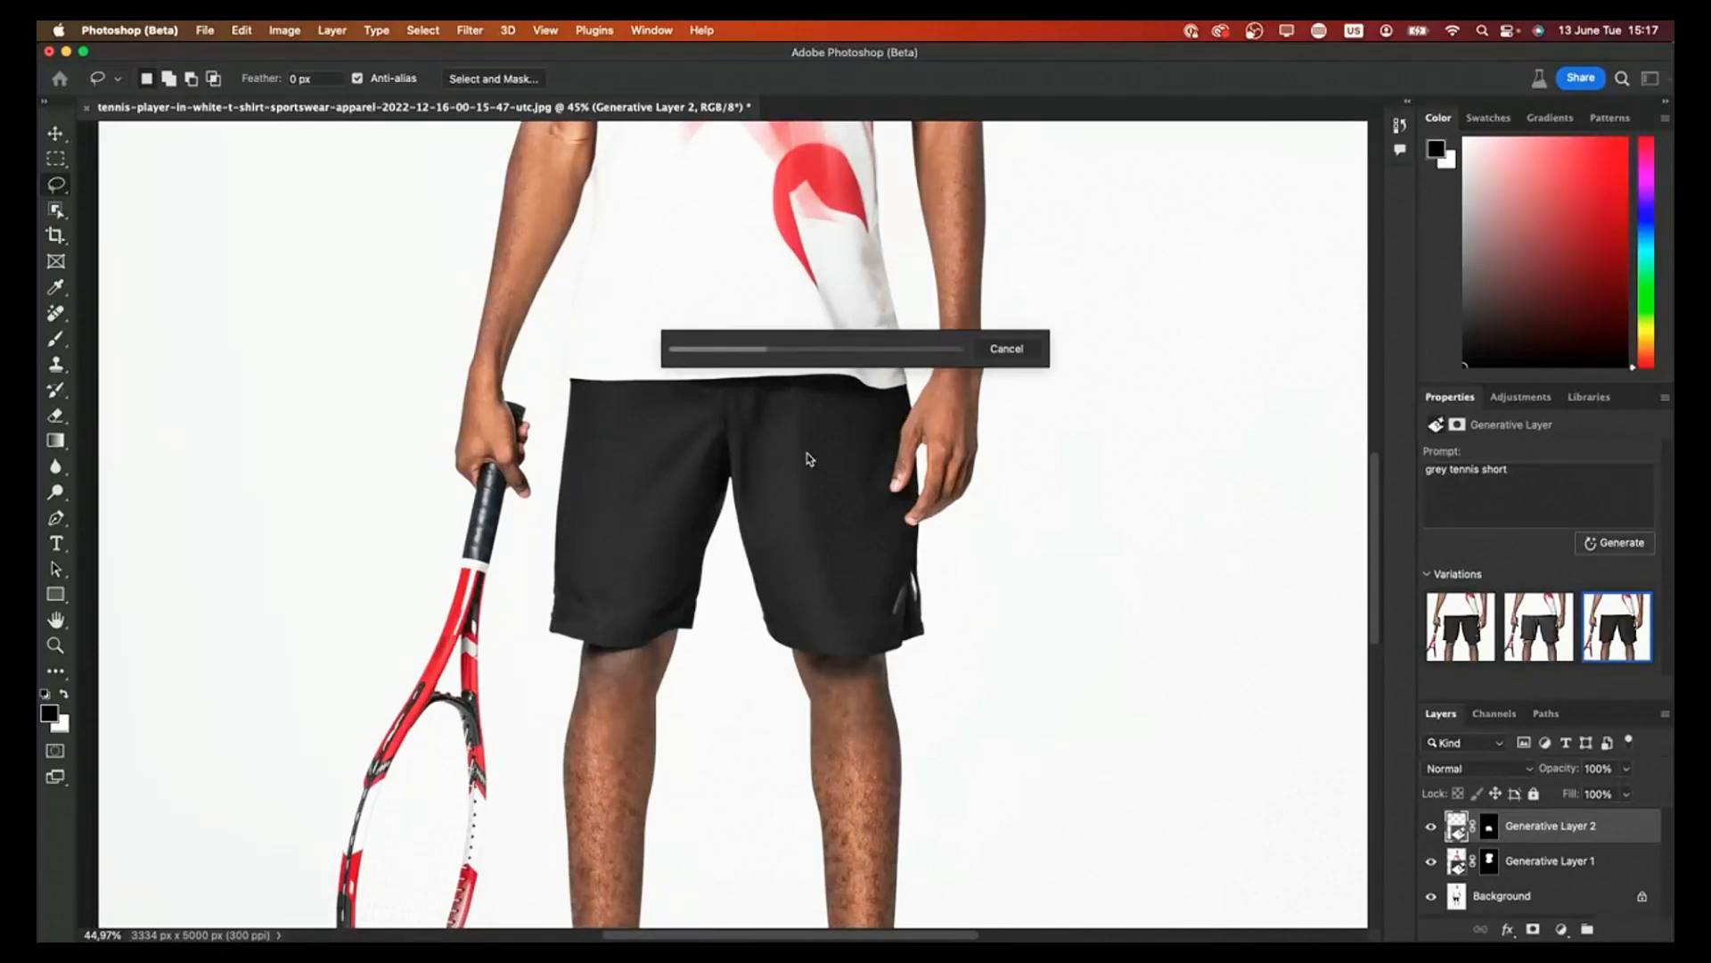
left_click(1024, 349)
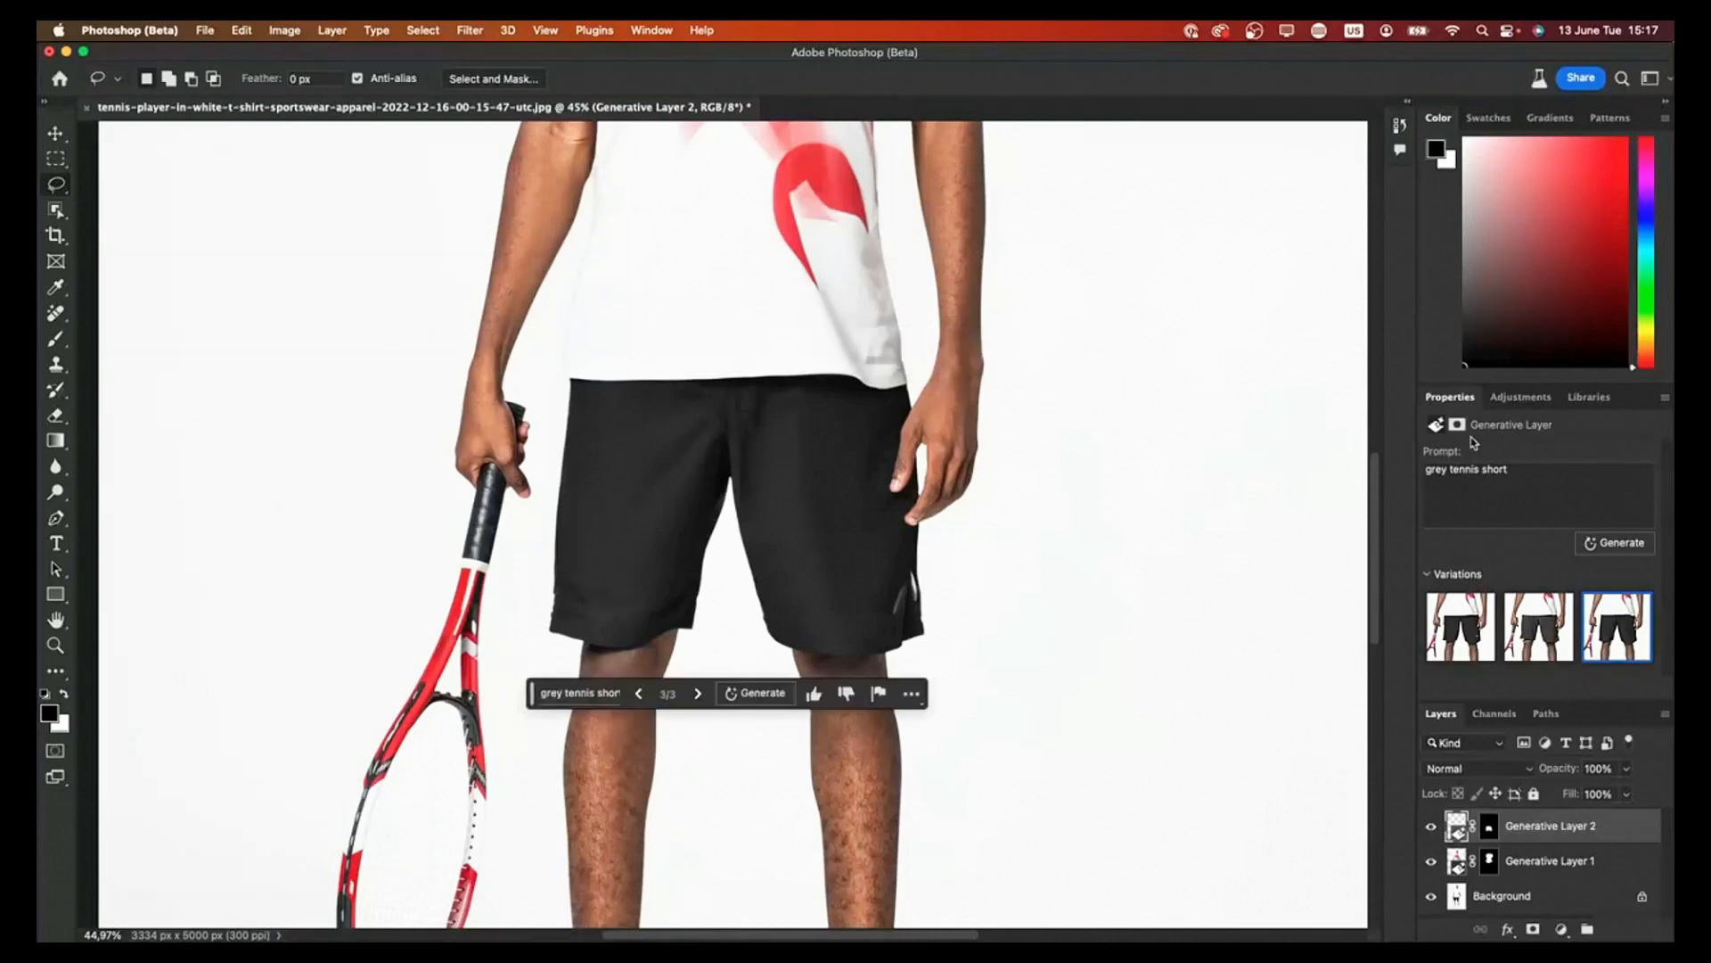
double_click(1439, 472)
type("blue")
left_click(1611, 547)
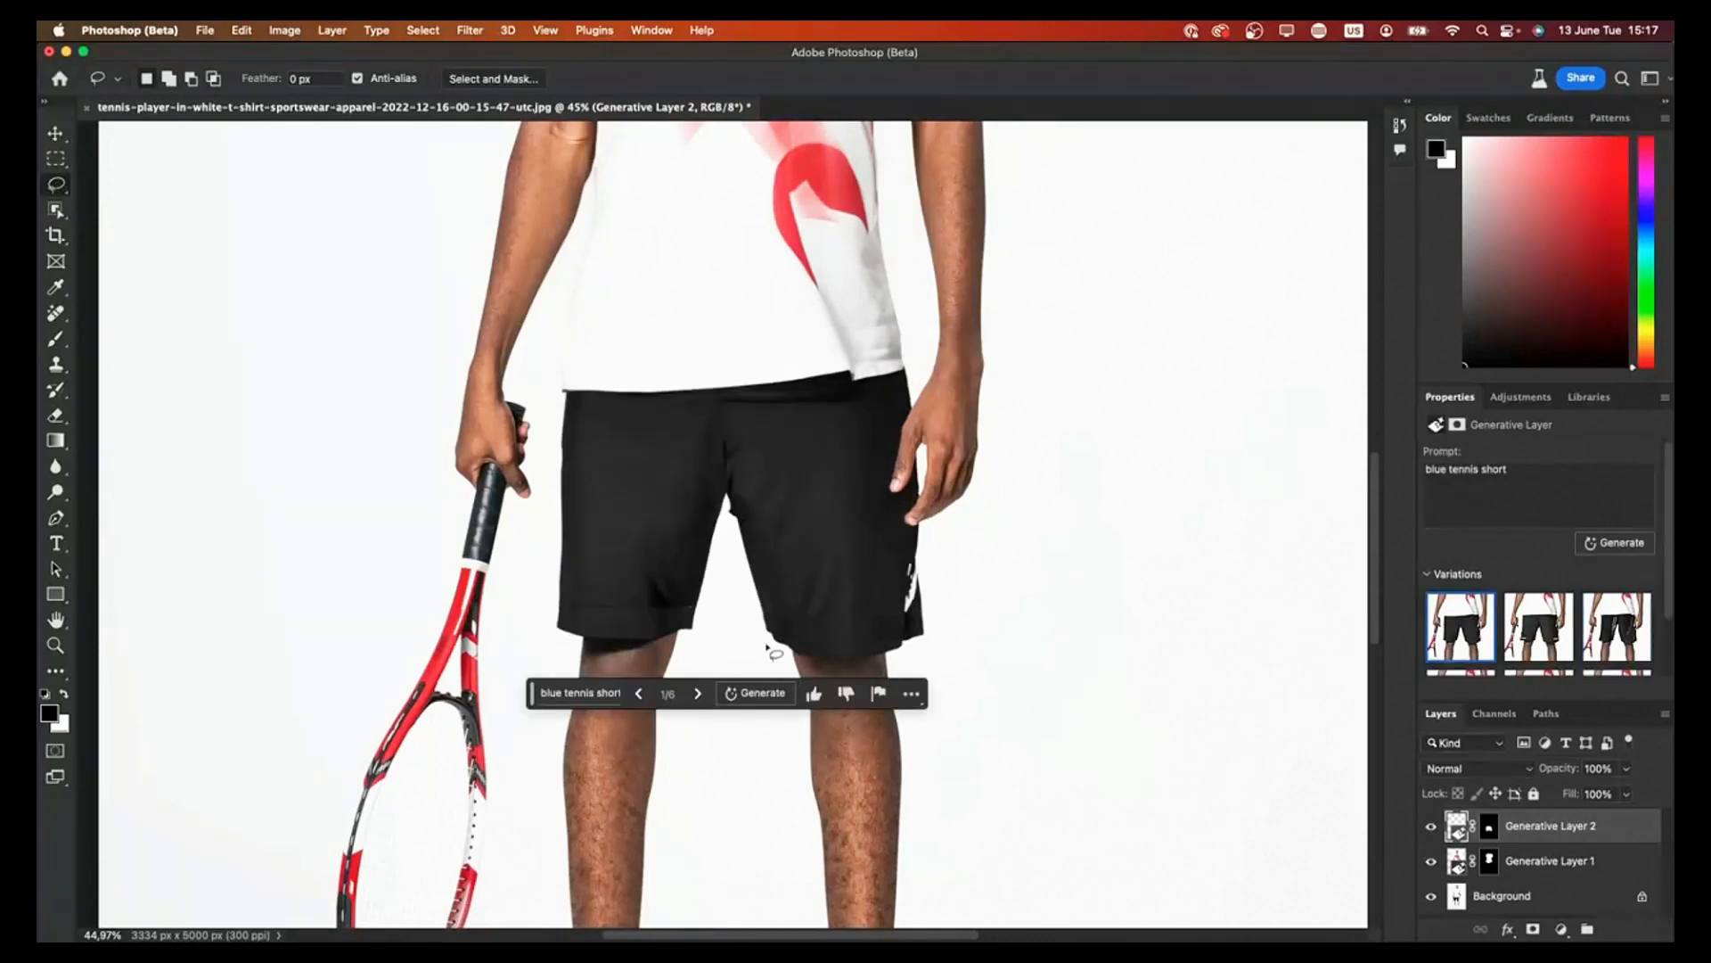
Step: Compare all the blue and grey shorts variations on the player
left_click(697, 694)
left_click(697, 693)
left_click(697, 694)
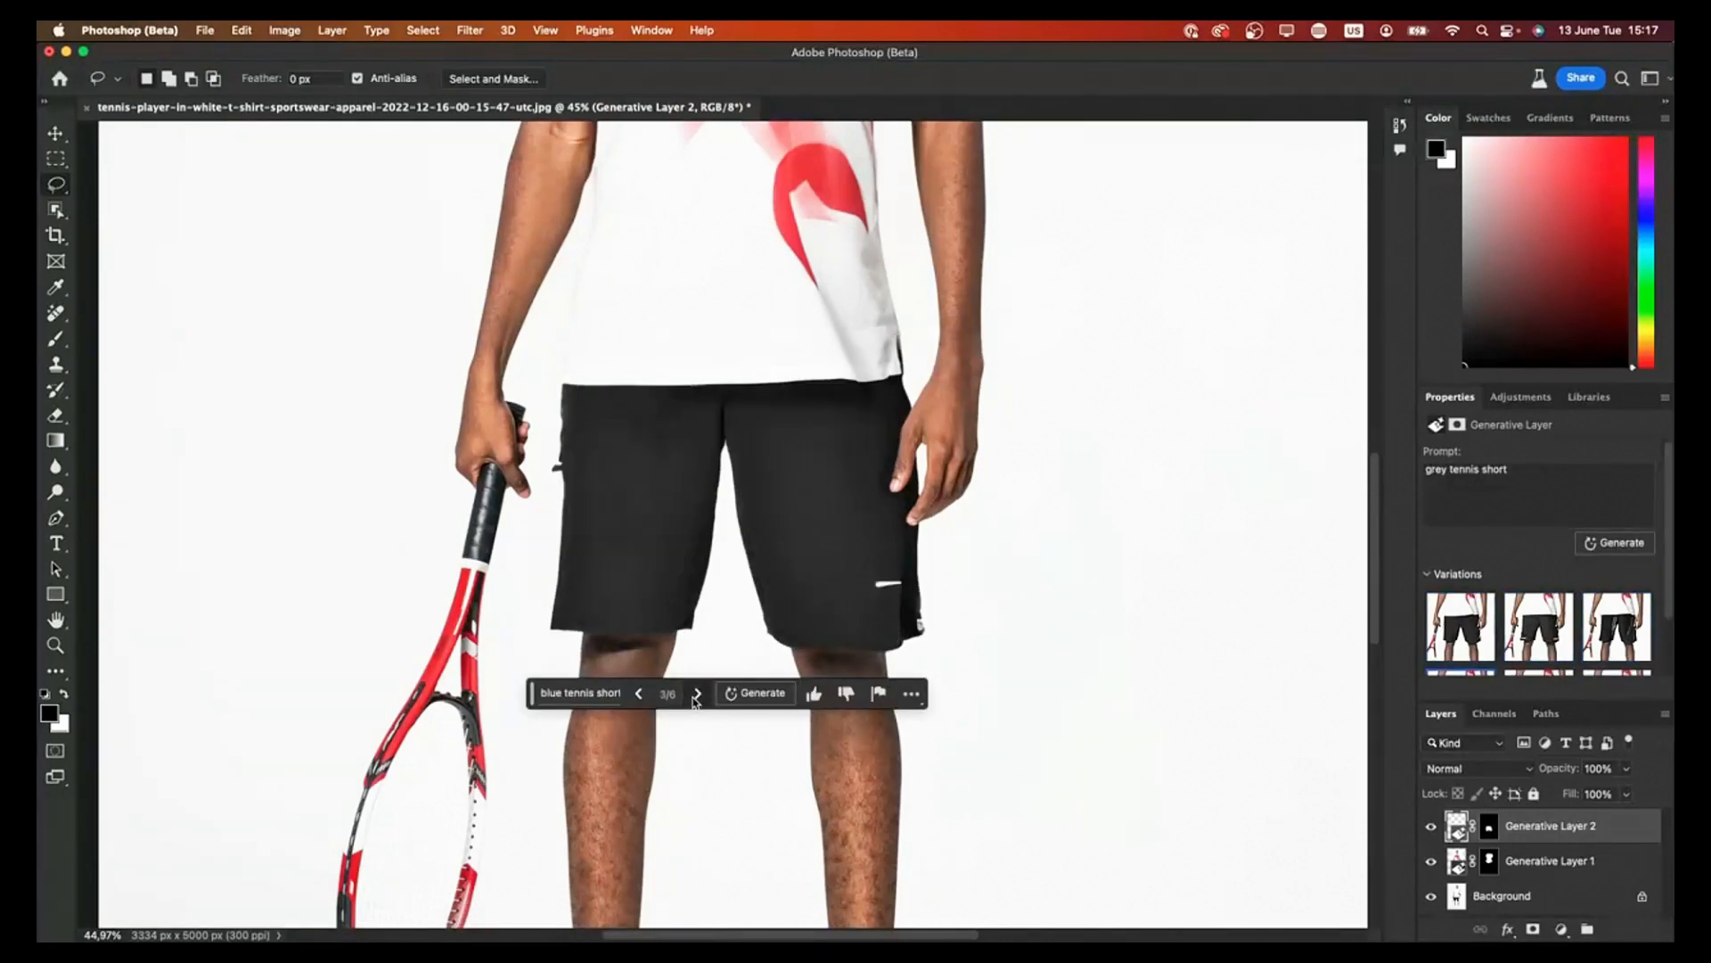
left_click(697, 694)
left_click(697, 694)
left_click(697, 694)
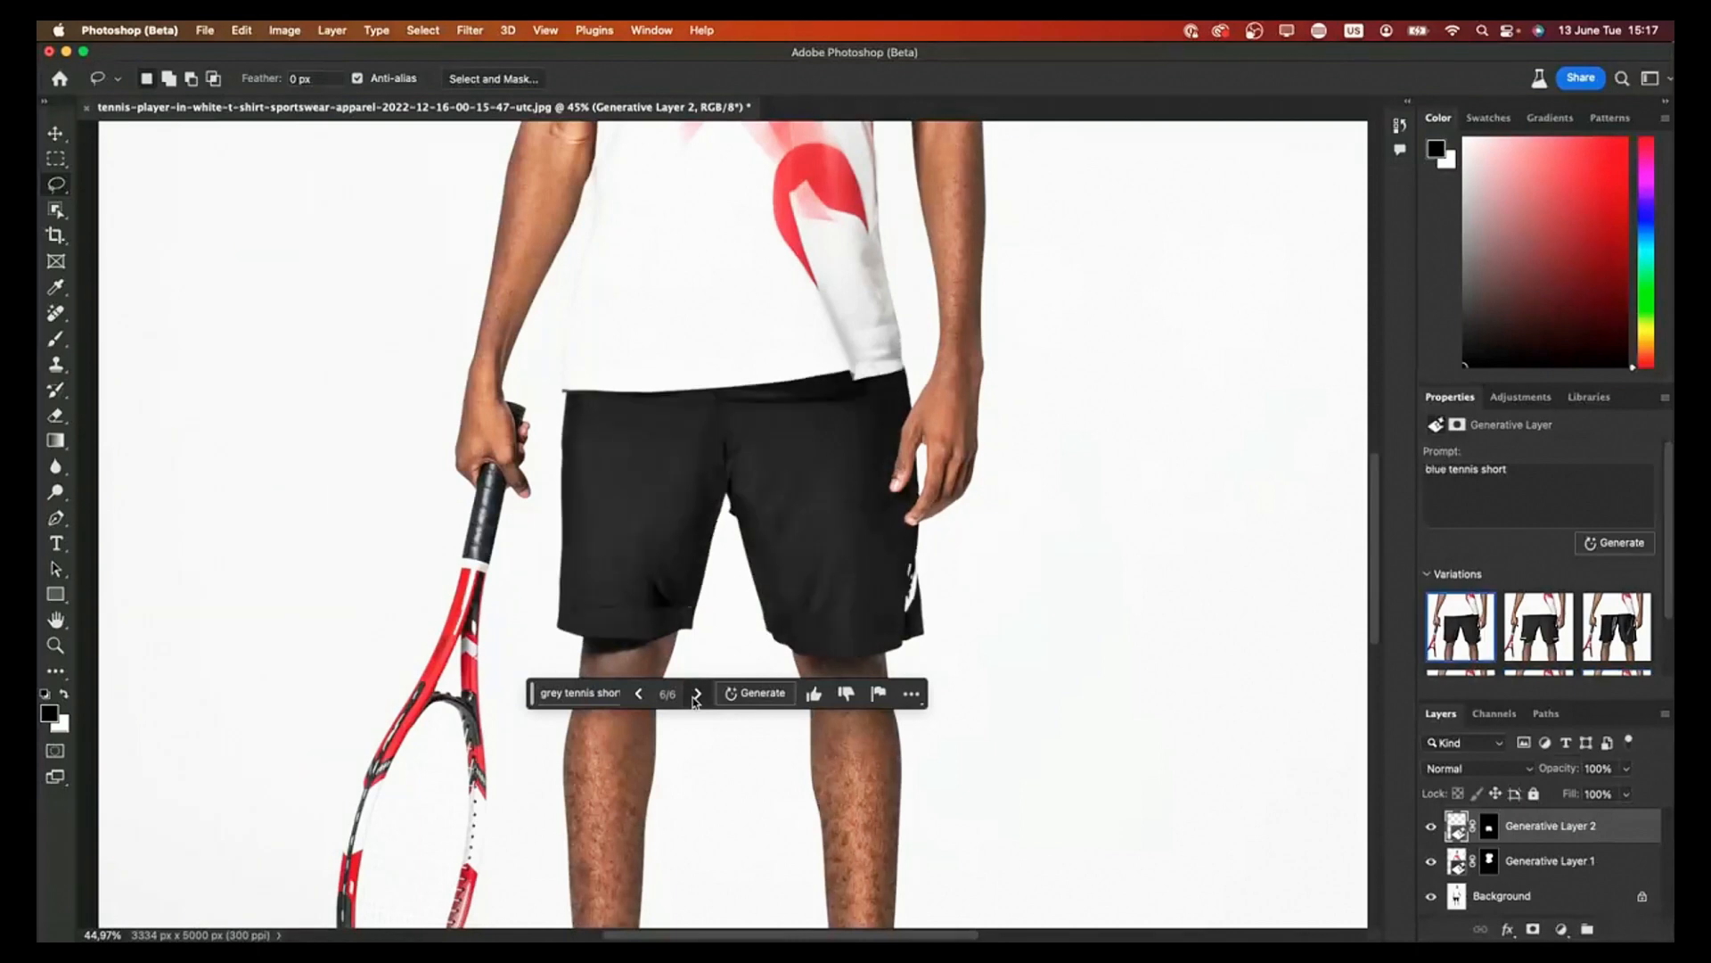
left_click(697, 695)
left_click(697, 694)
left_click(697, 693)
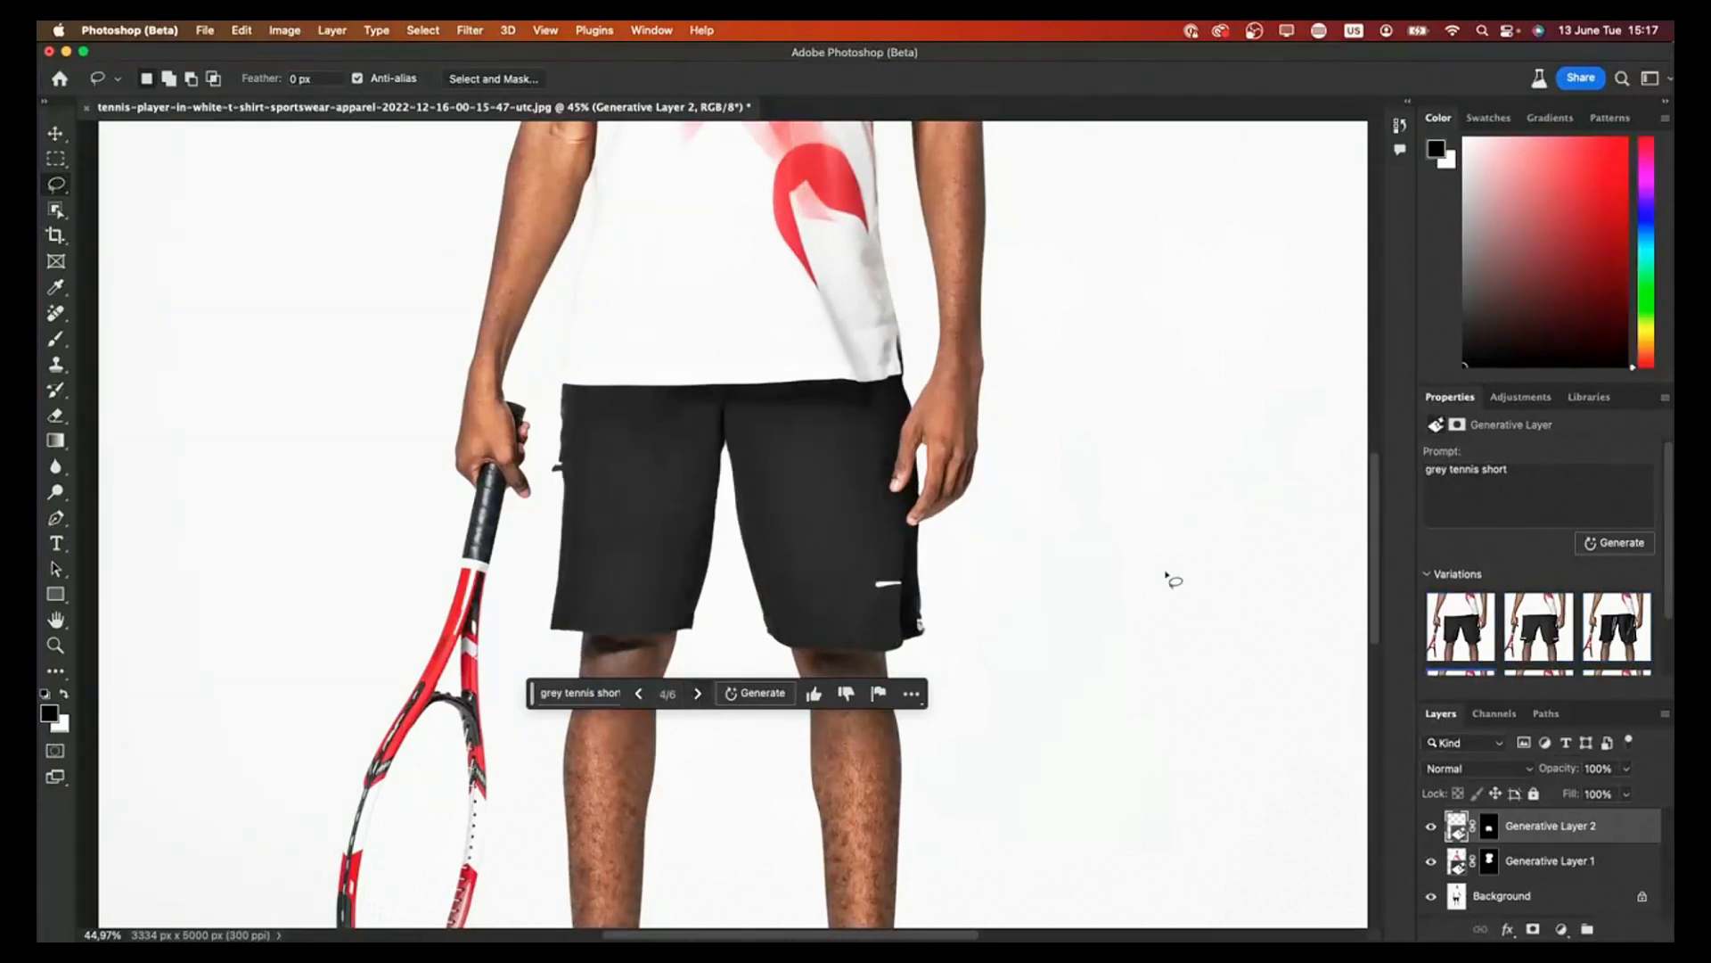
left_click(1479, 511)
scroll(1501, 641, "down", 3)
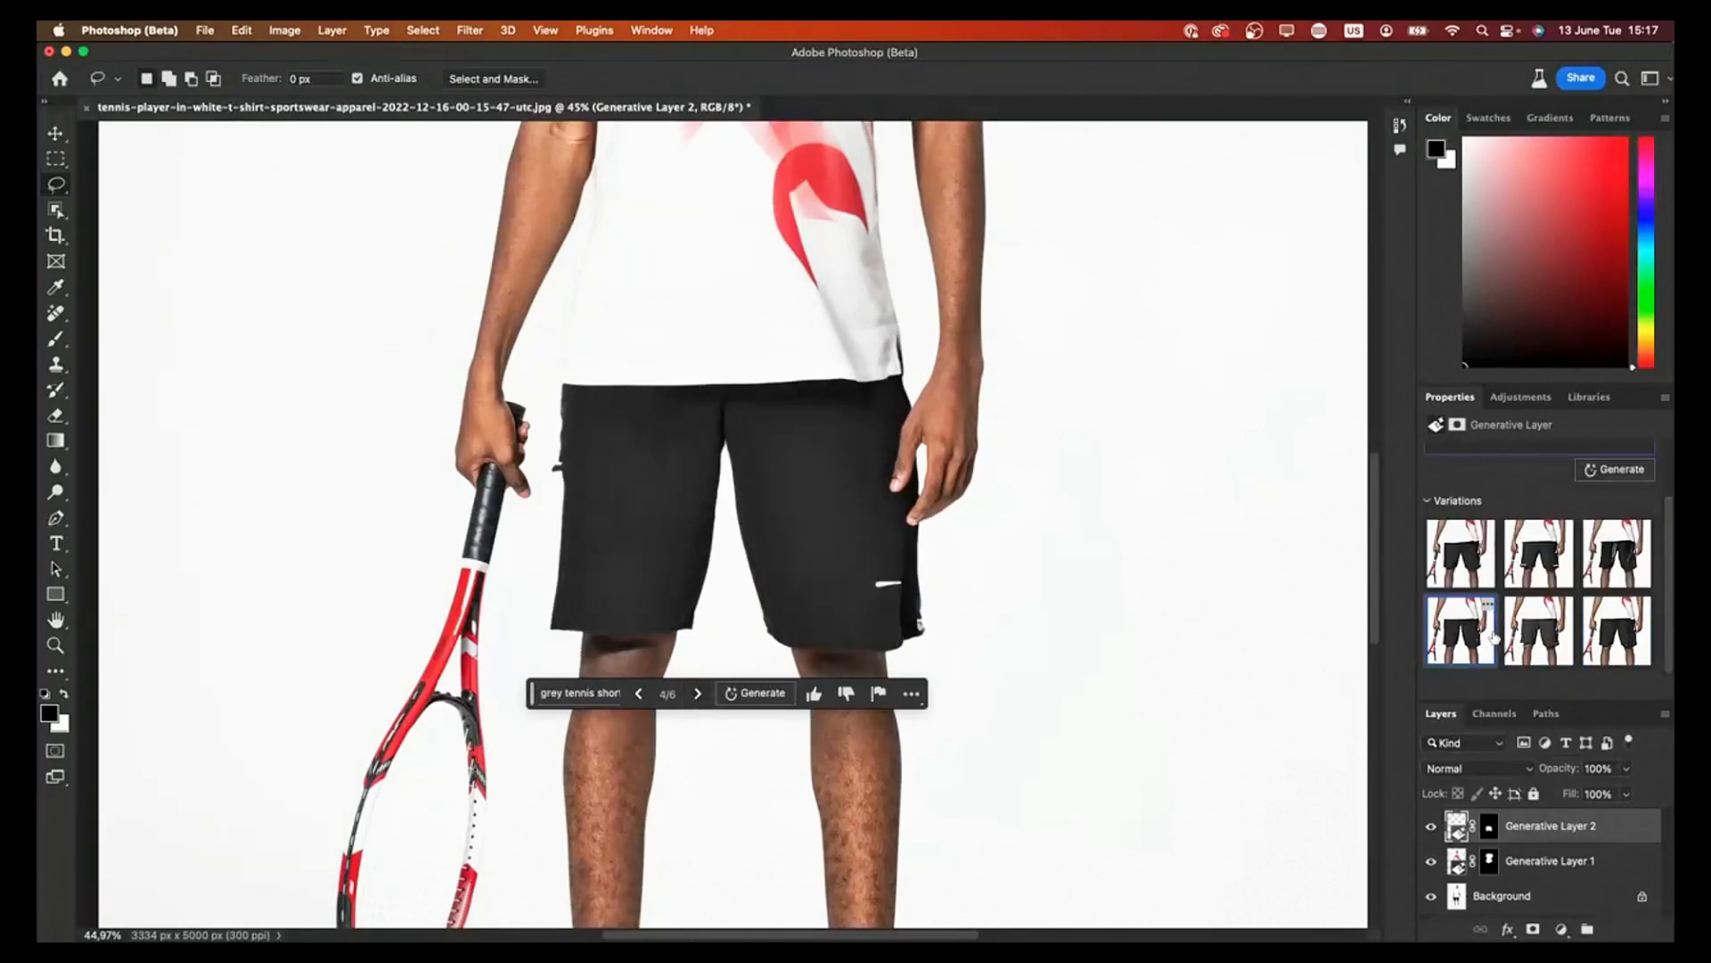
scroll(1501, 641, "up", 3)
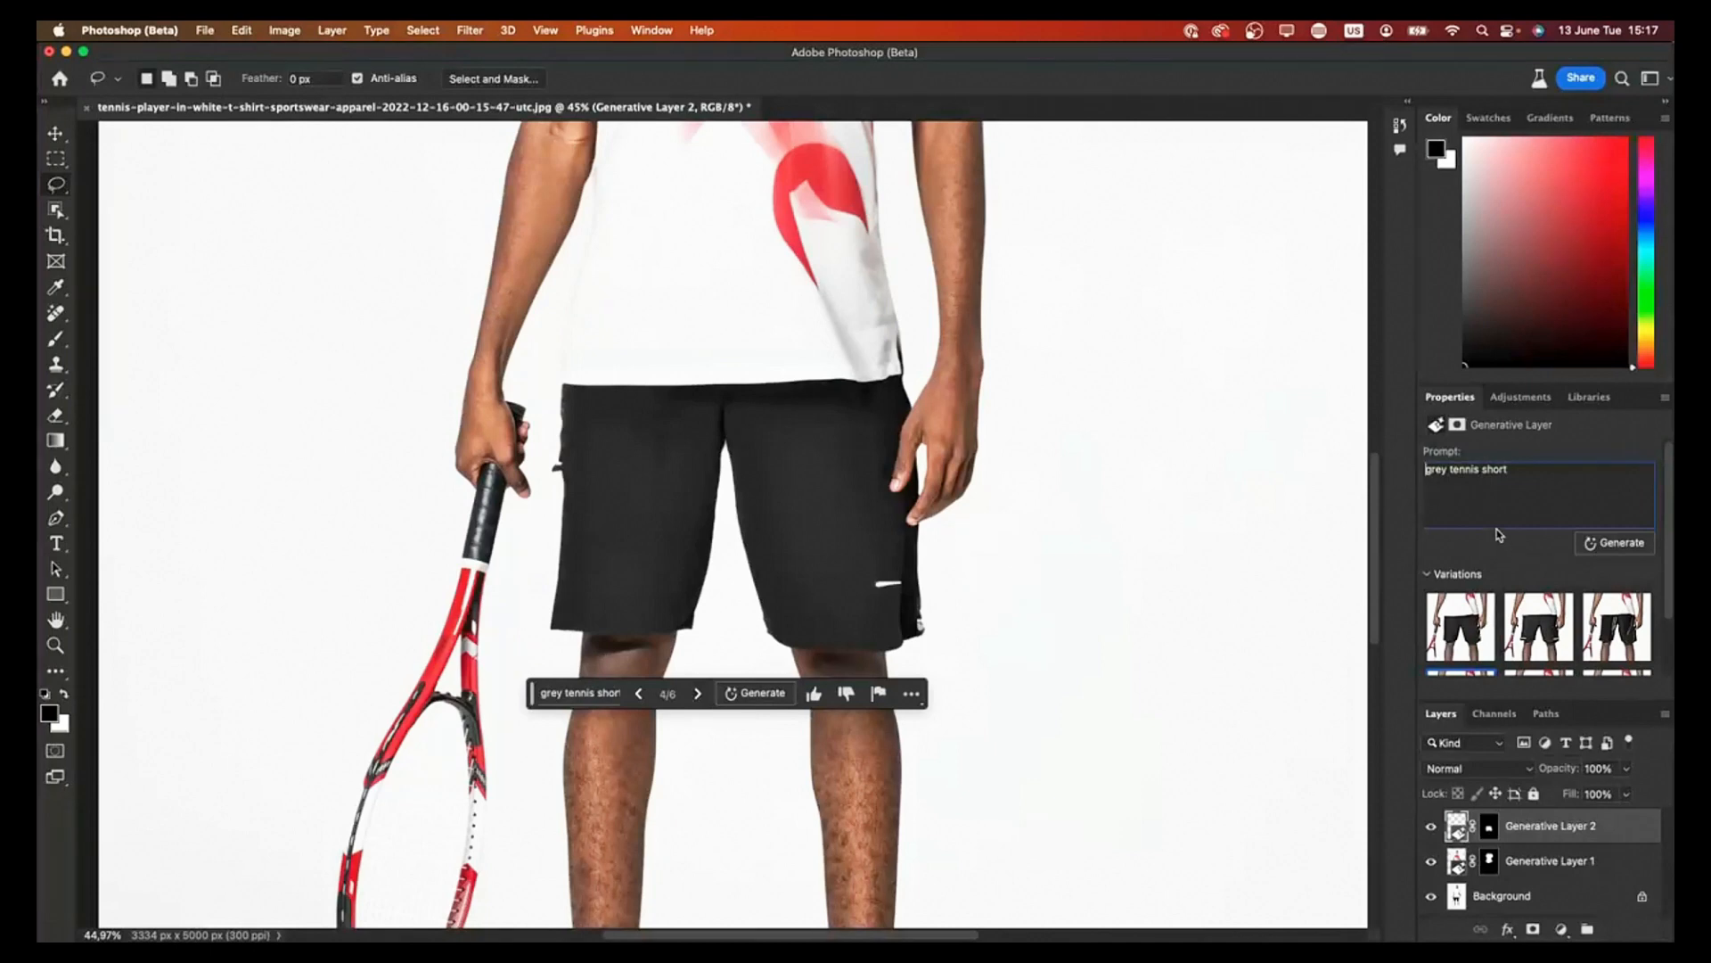
Step: Generate shorts variations with the prompt "red tennis short" and choose the third, mostly red one
double_click(1438, 470)
type("red")
left_click(1605, 546)
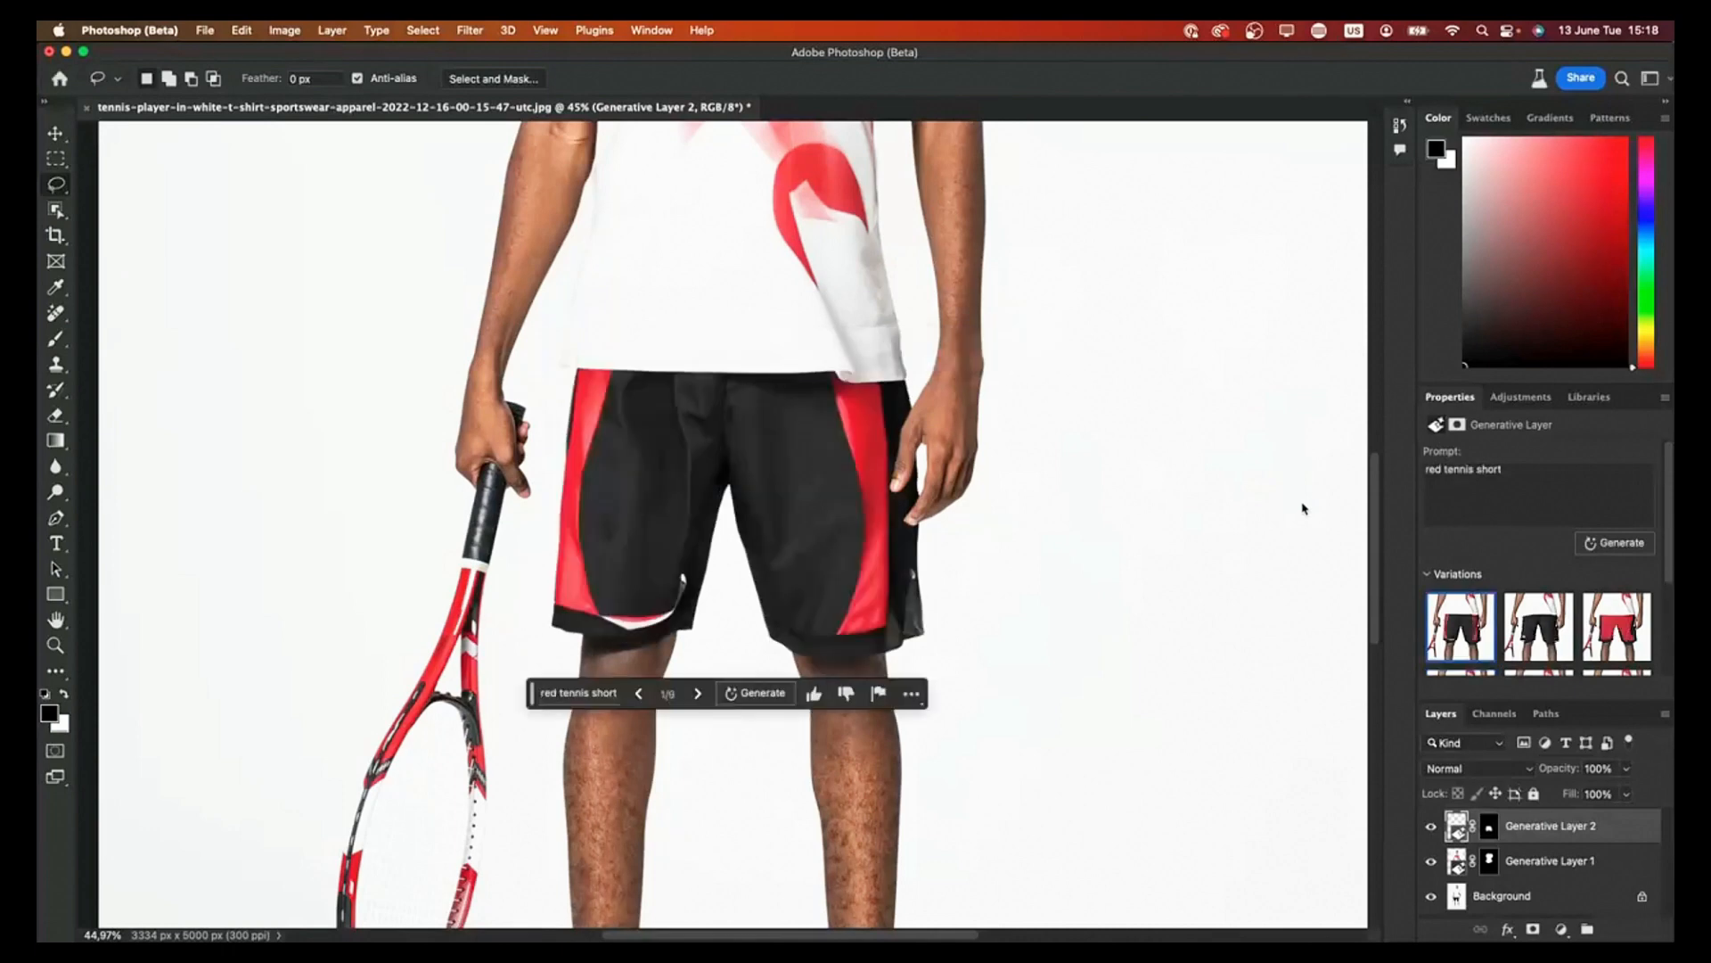
left_click(694, 697)
left_click(697, 694)
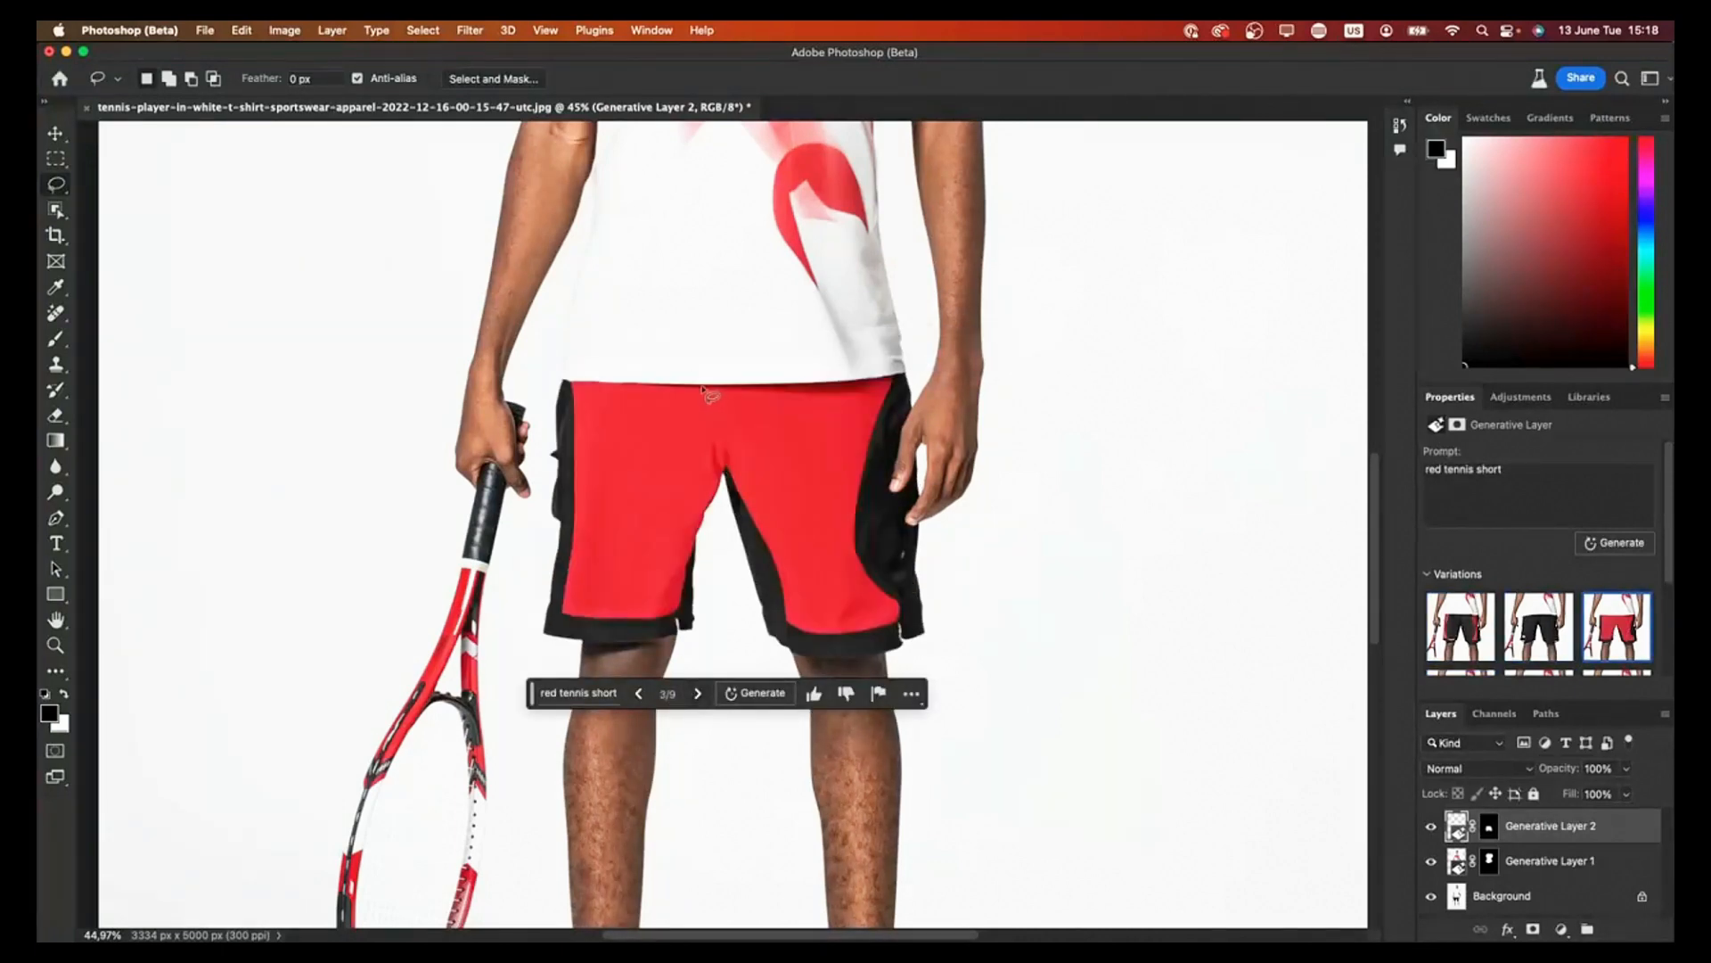
Step: Replace the shorts layer's prompt with "sports pants" and generate new variations
scroll(704, 393, "down", 1)
scroll(704, 392, "down", 5)
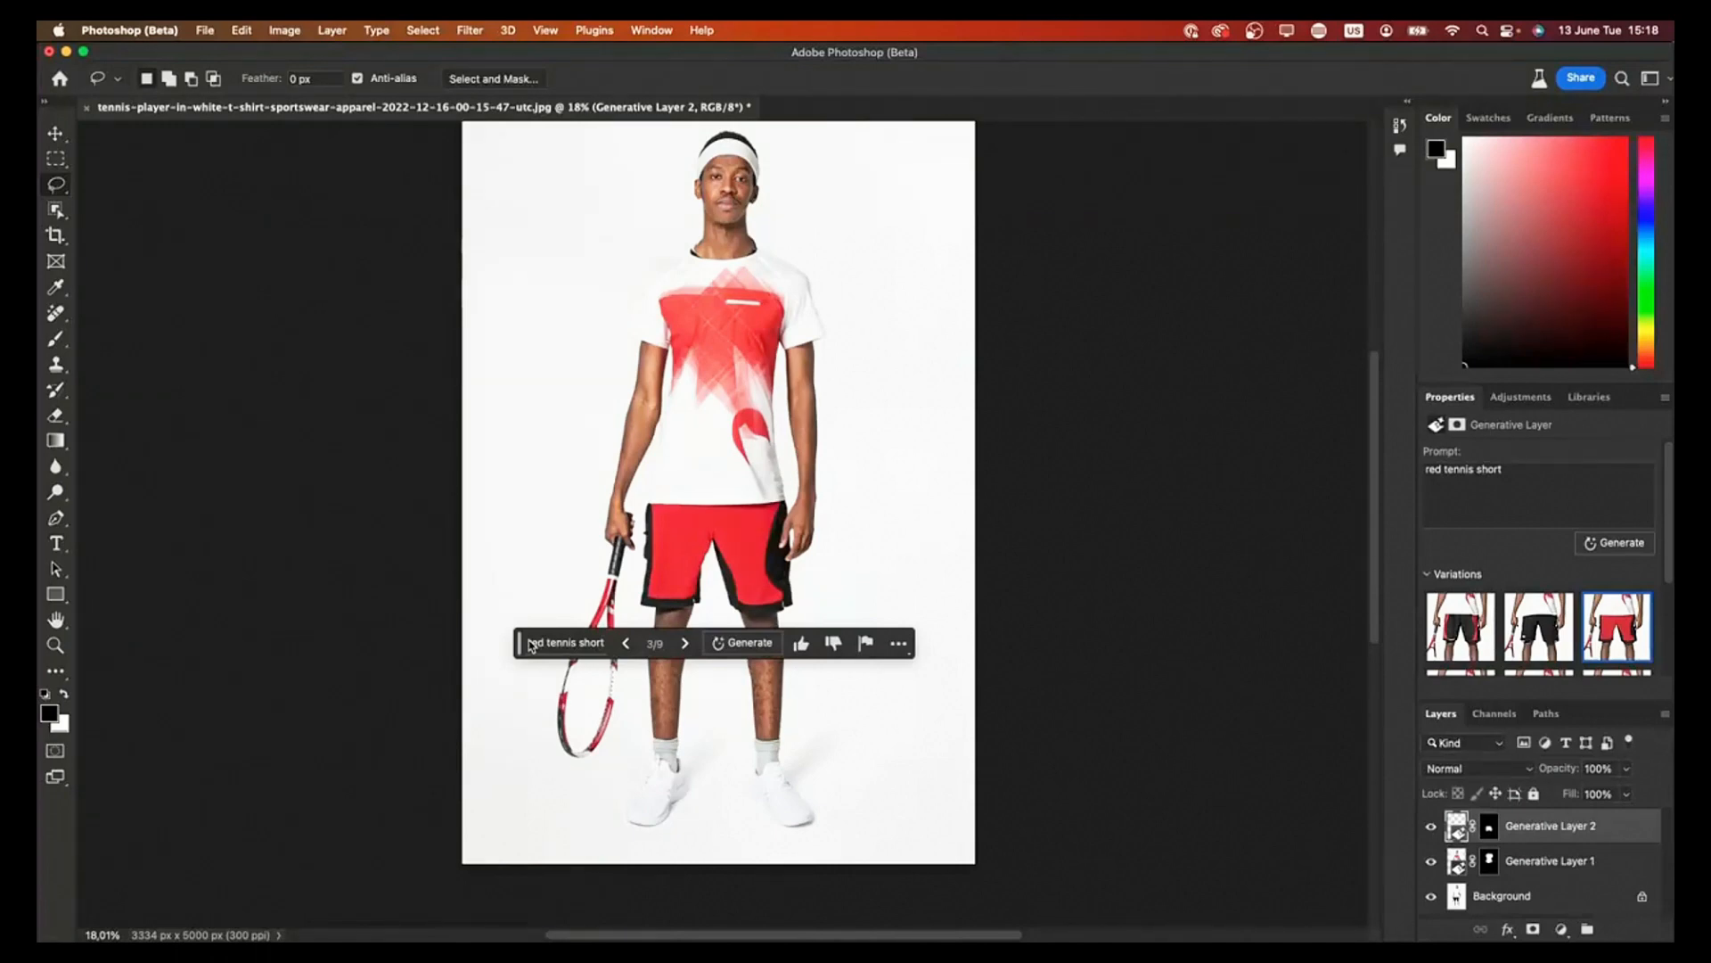
triple_click(1471, 473)
type("d")
left_click(1615, 543)
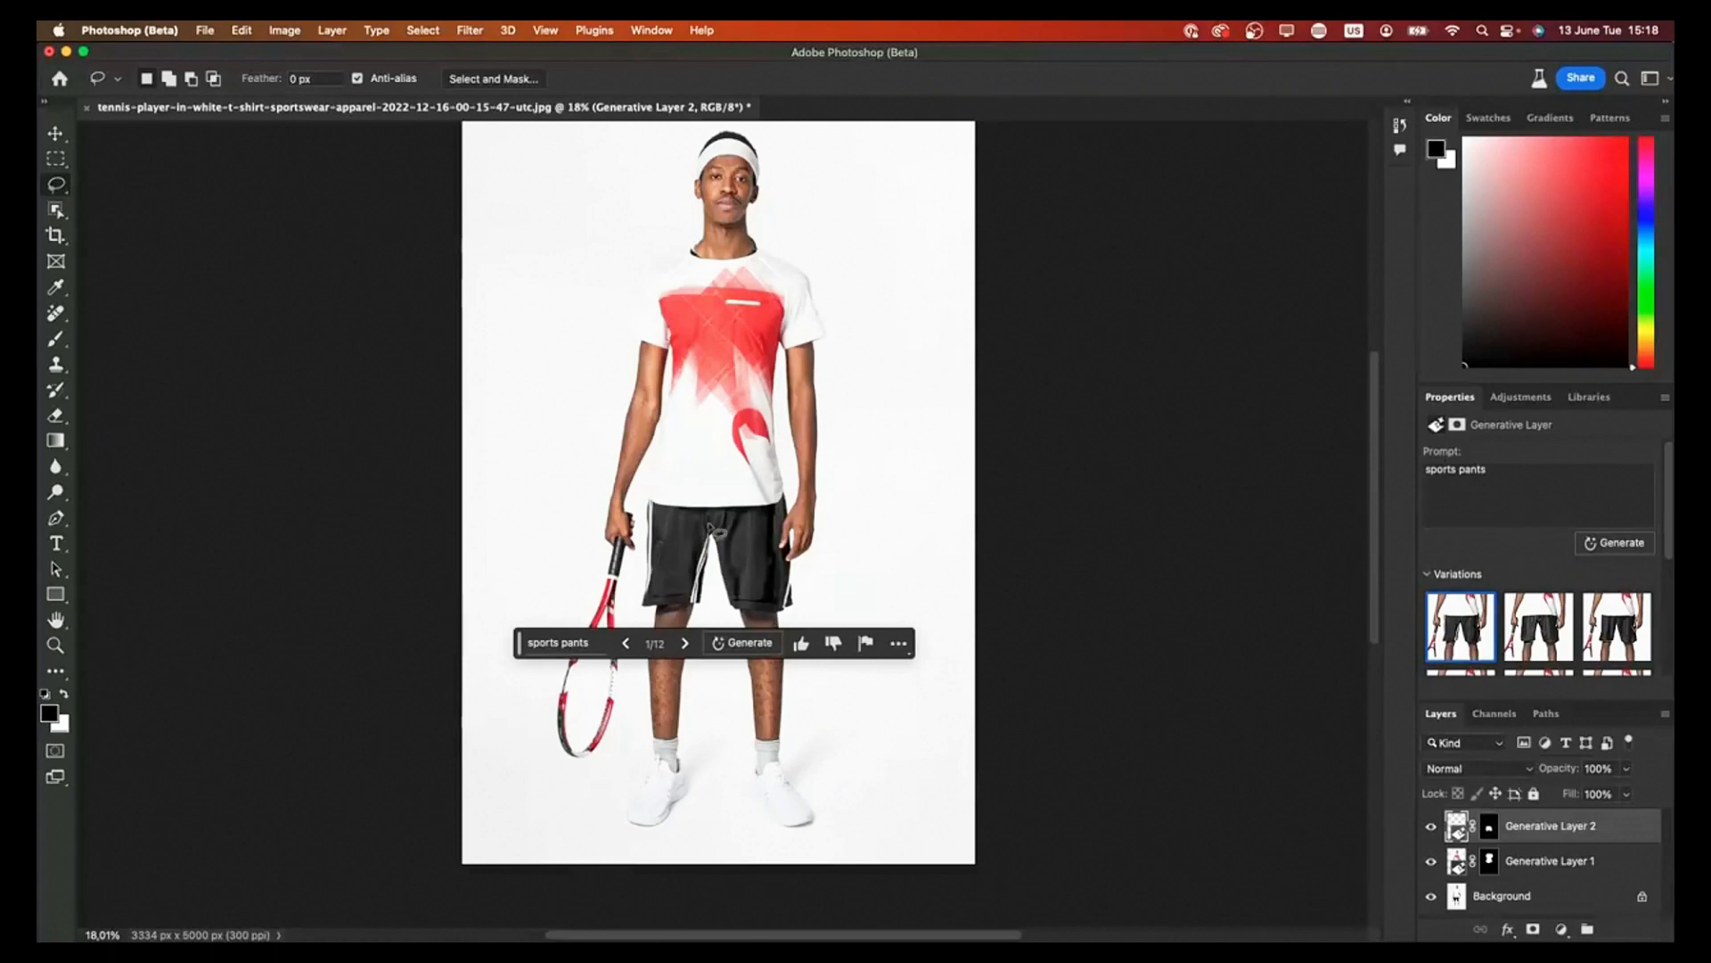
Step: Move the contextual task bar below the knees and compare the "sports pants" variations
left_click_drag(523, 642, 528, 741)
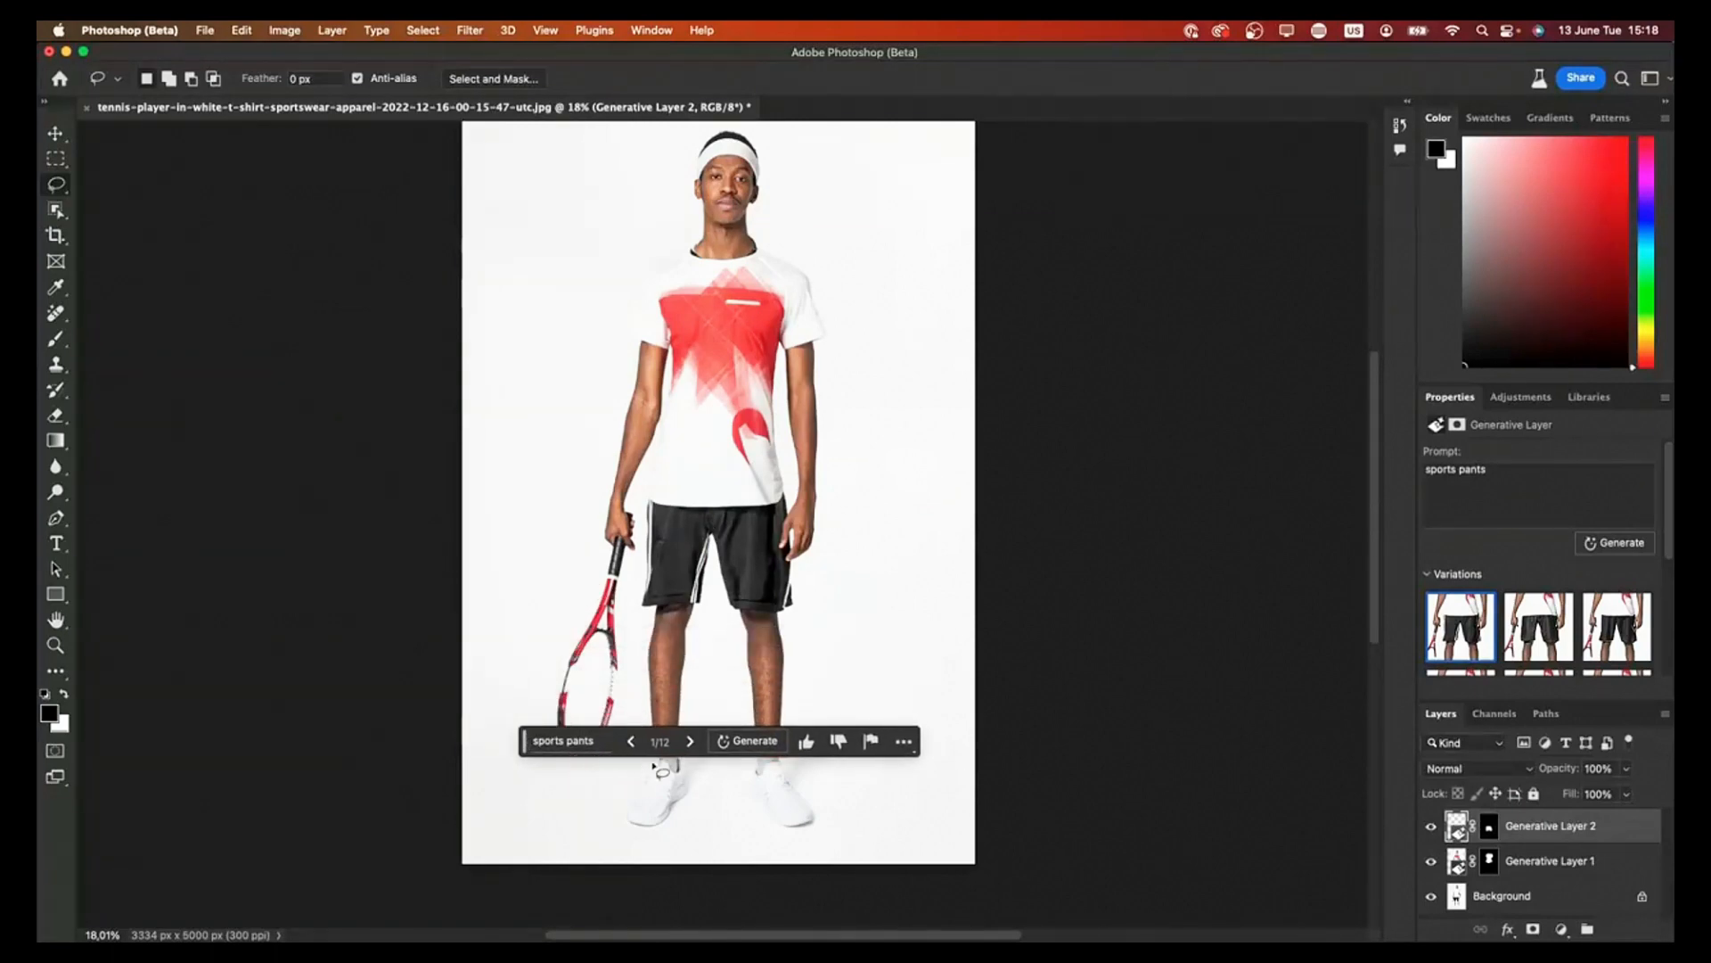
left_click(690, 741)
left_click(690, 741)
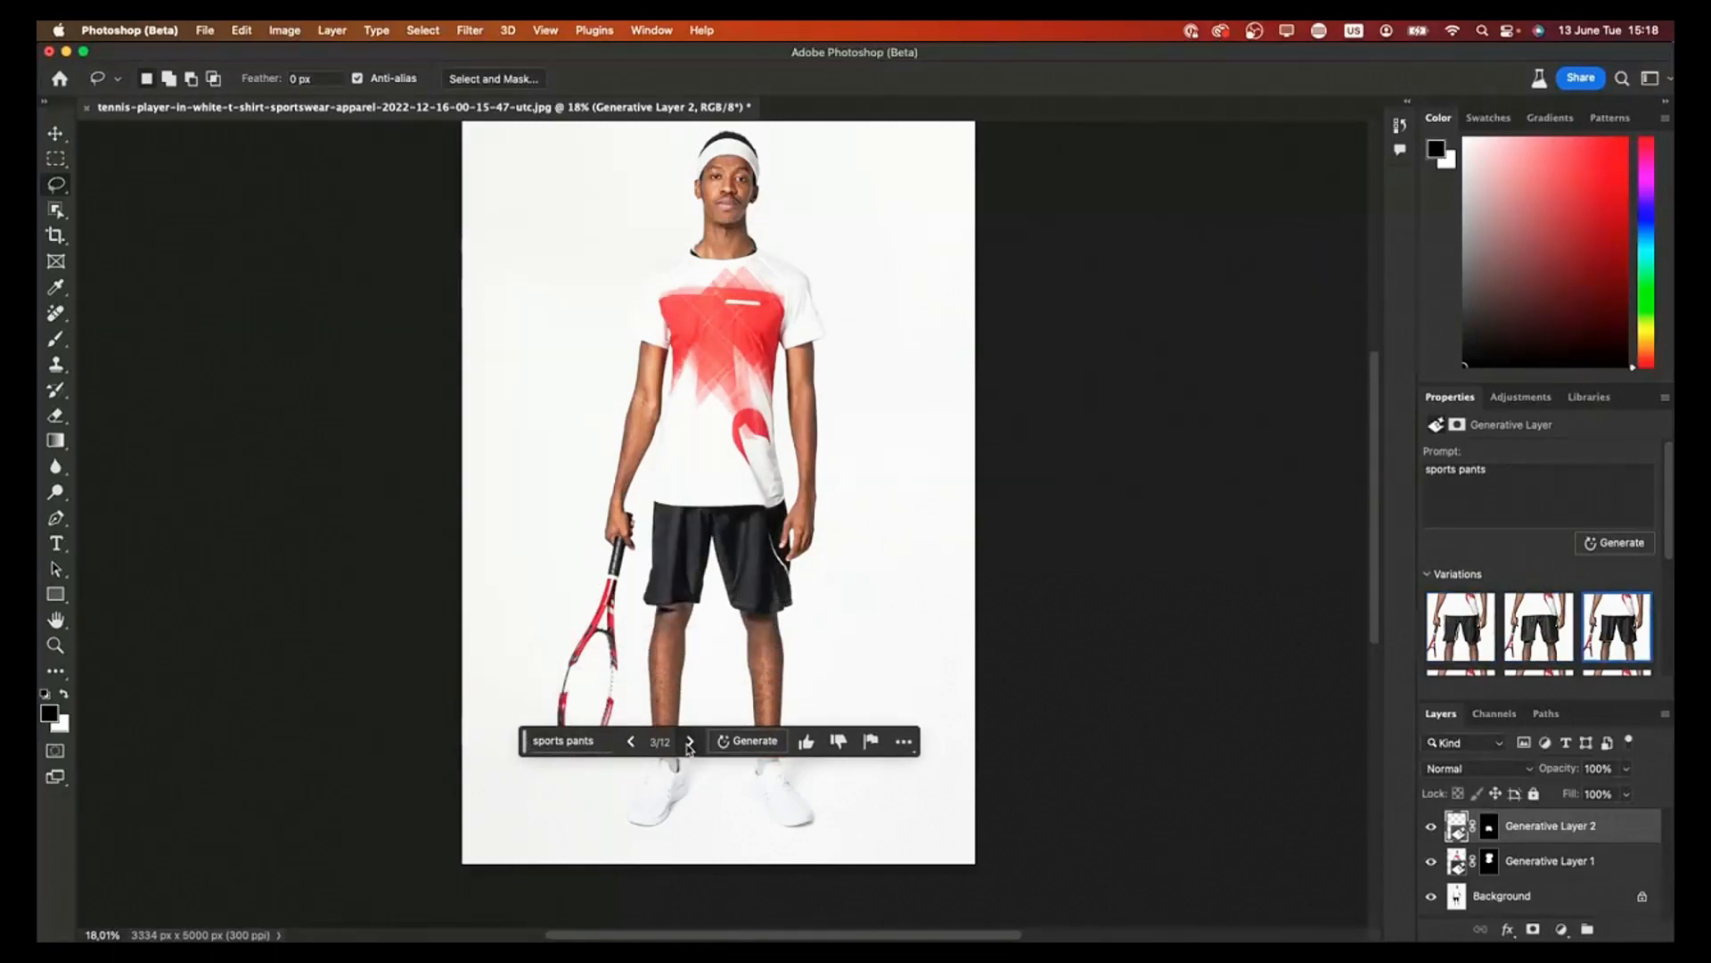
left_click(690, 742)
left_click(690, 741)
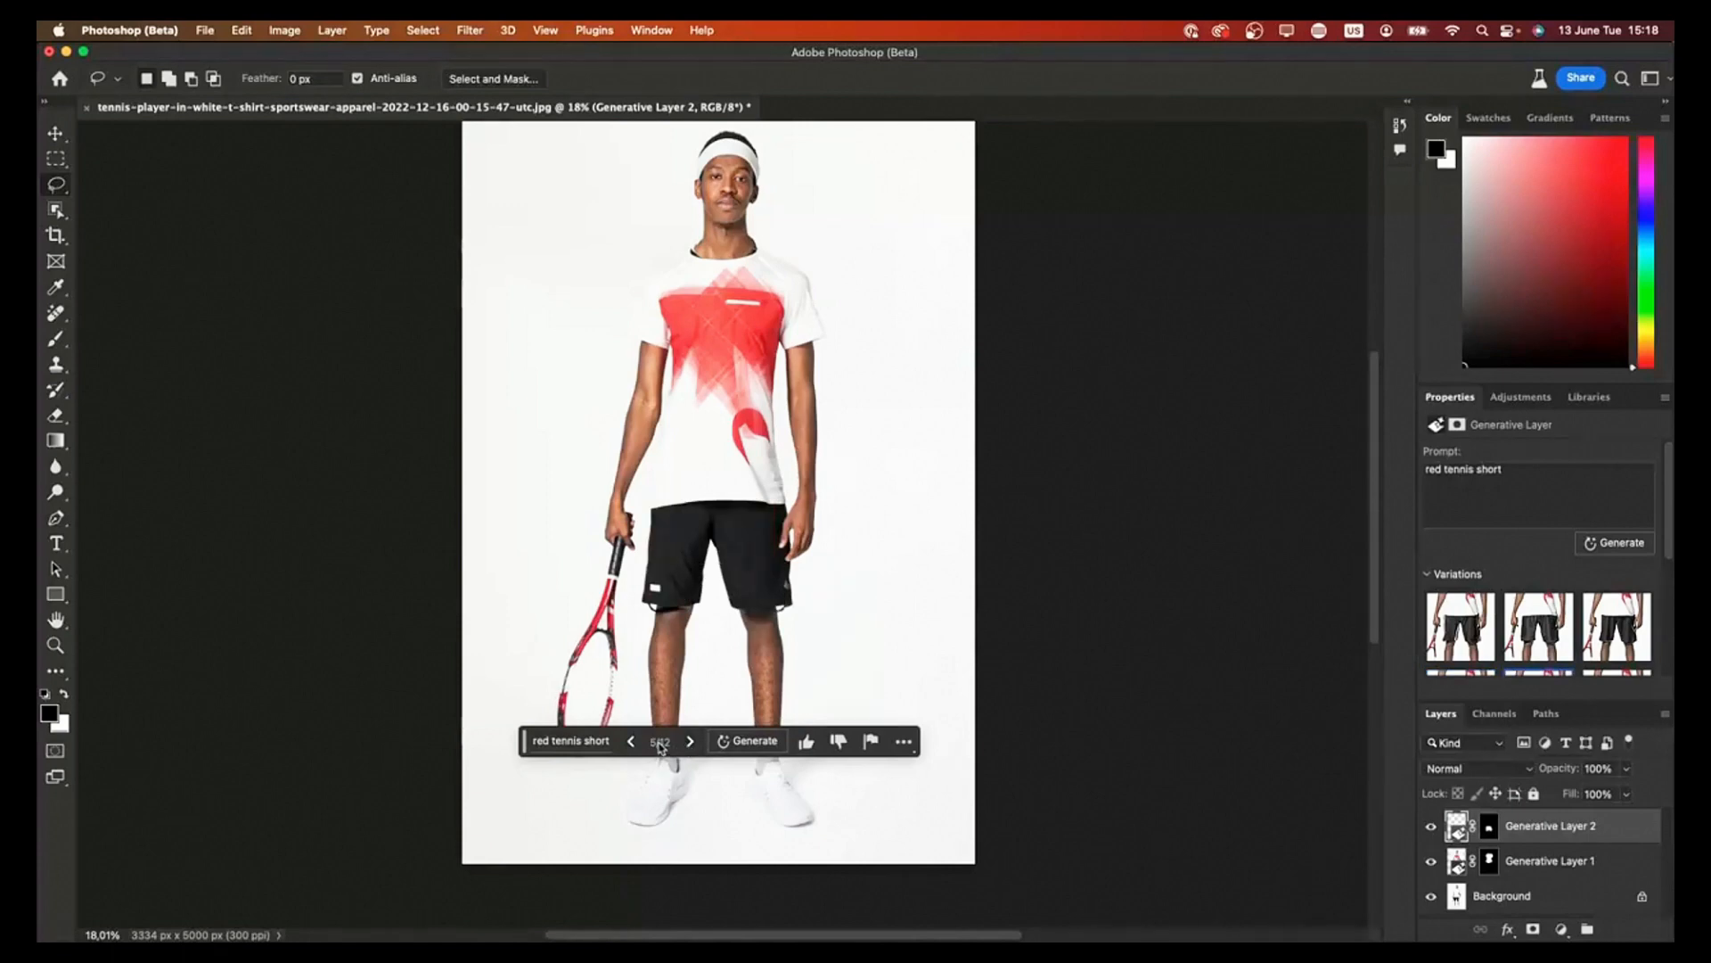
Step: Go back through the variations from all the earlier prompts and delete the shorts' generative layer
left_click(633, 743)
left_click(633, 743)
left_click(633, 742)
left_click(633, 743)
left_click(633, 743)
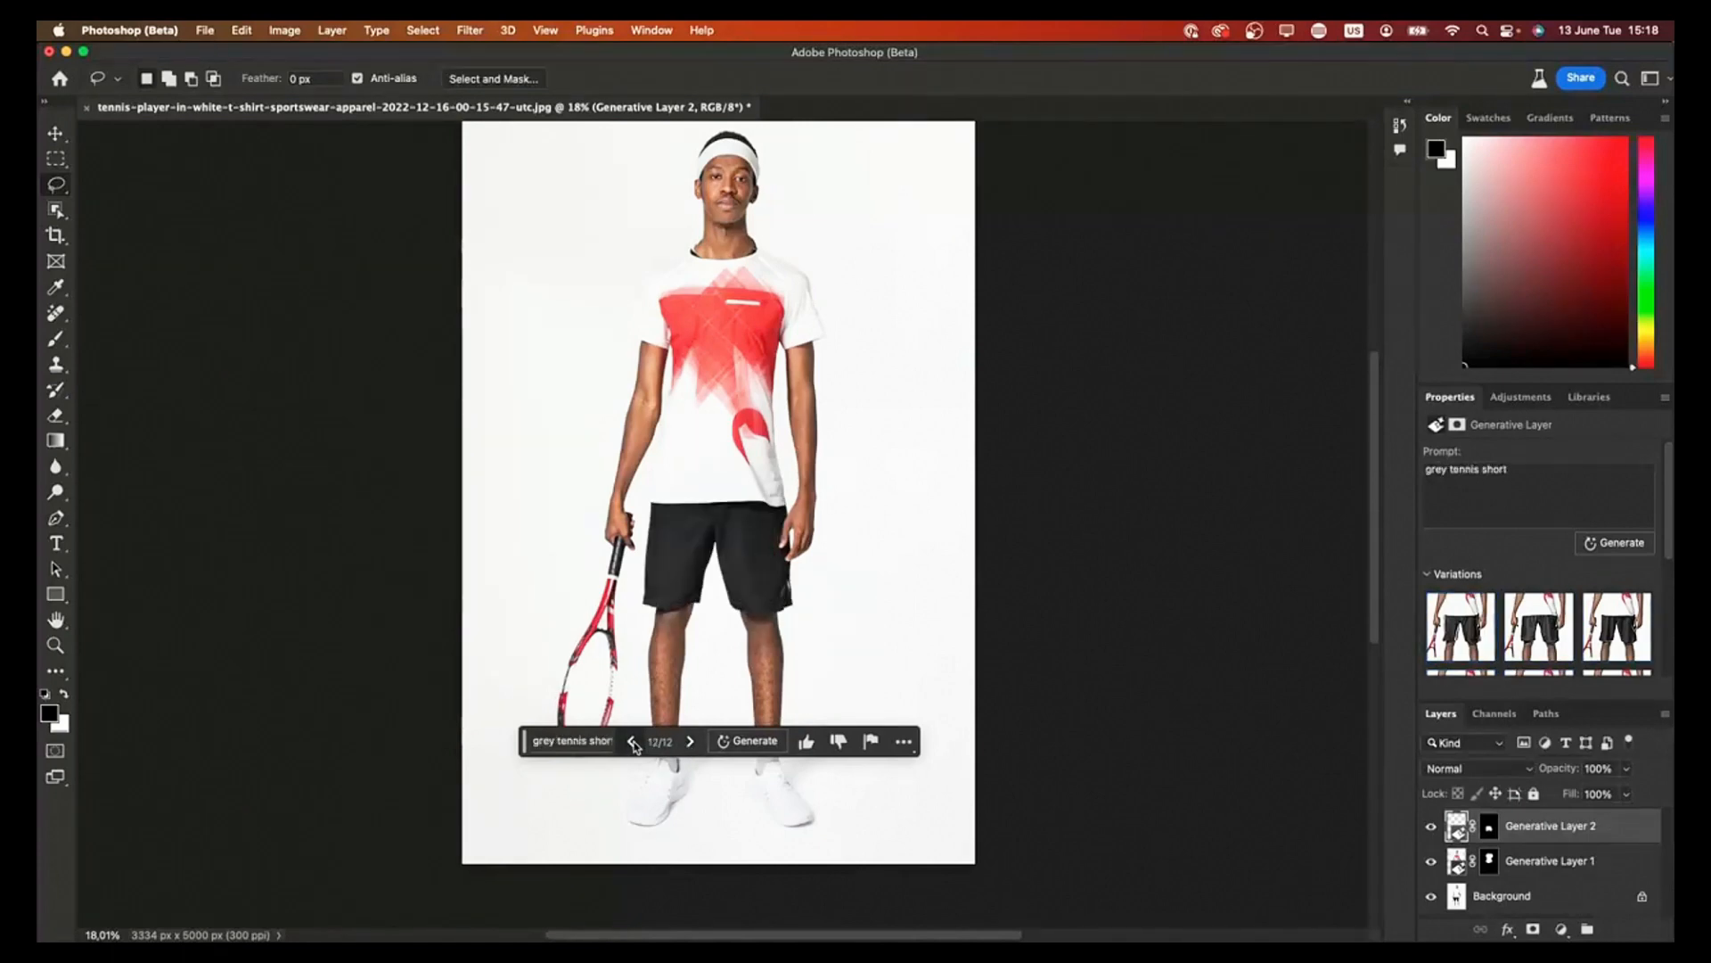
left_click(633, 742)
left_click(633, 743)
left_click(633, 742)
left_click(633, 742)
left_click(633, 742)
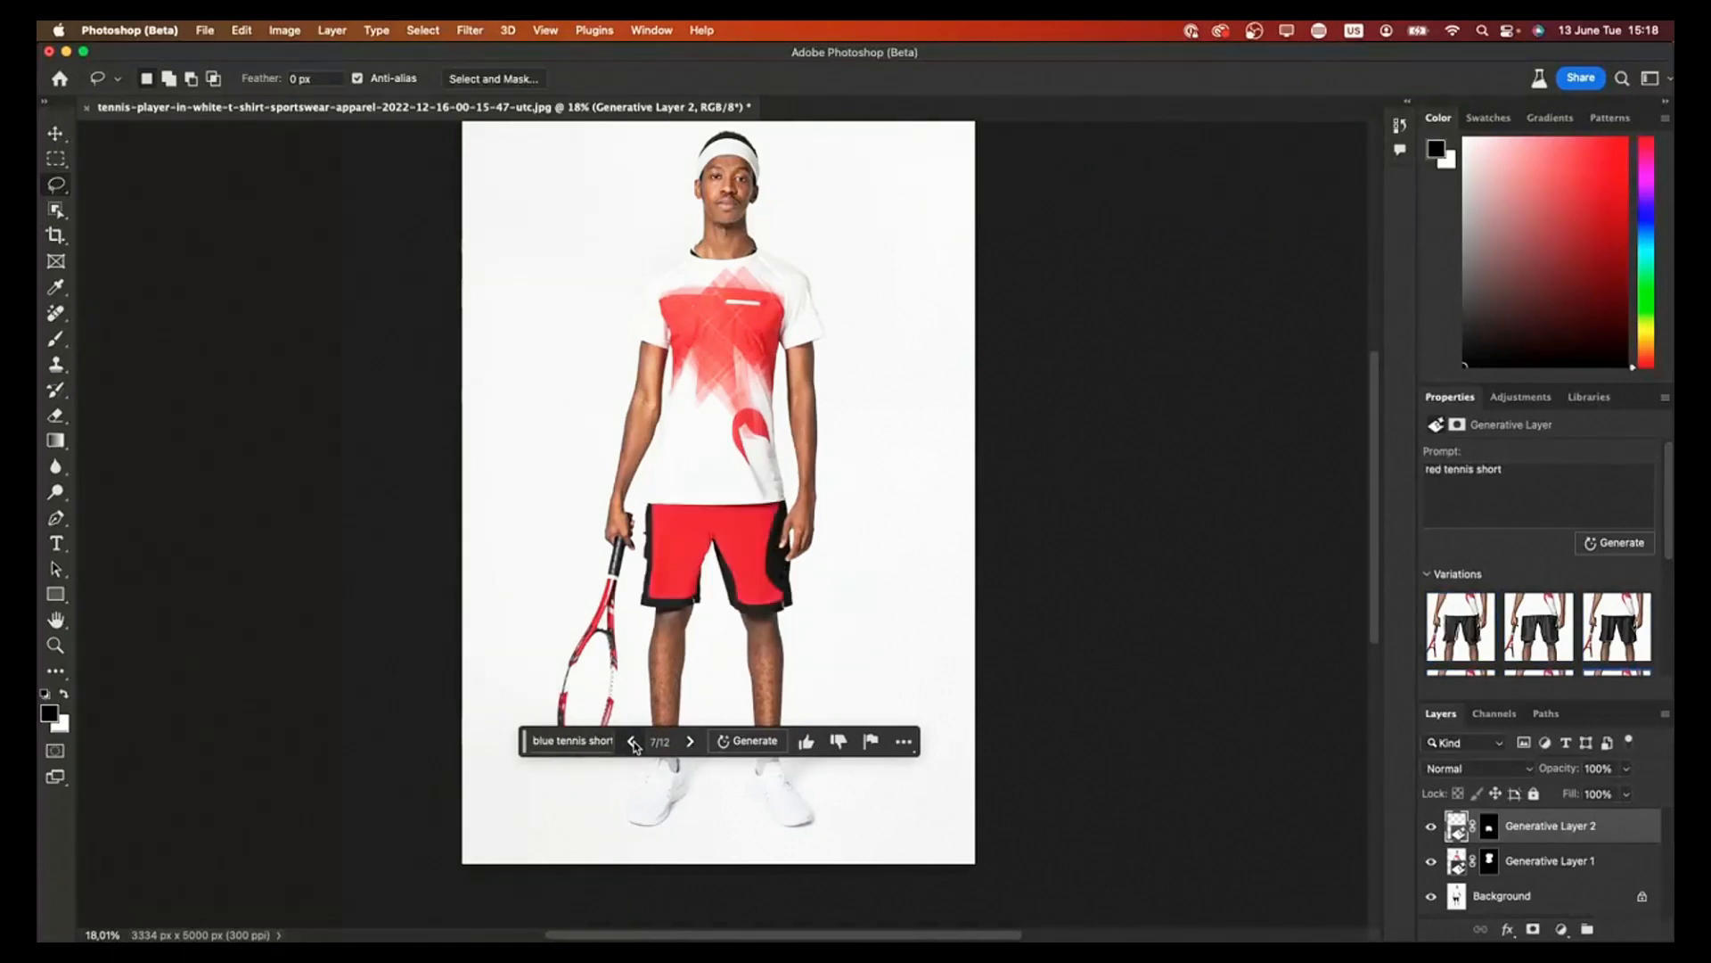
left_click(631, 741)
key("BackSpace")
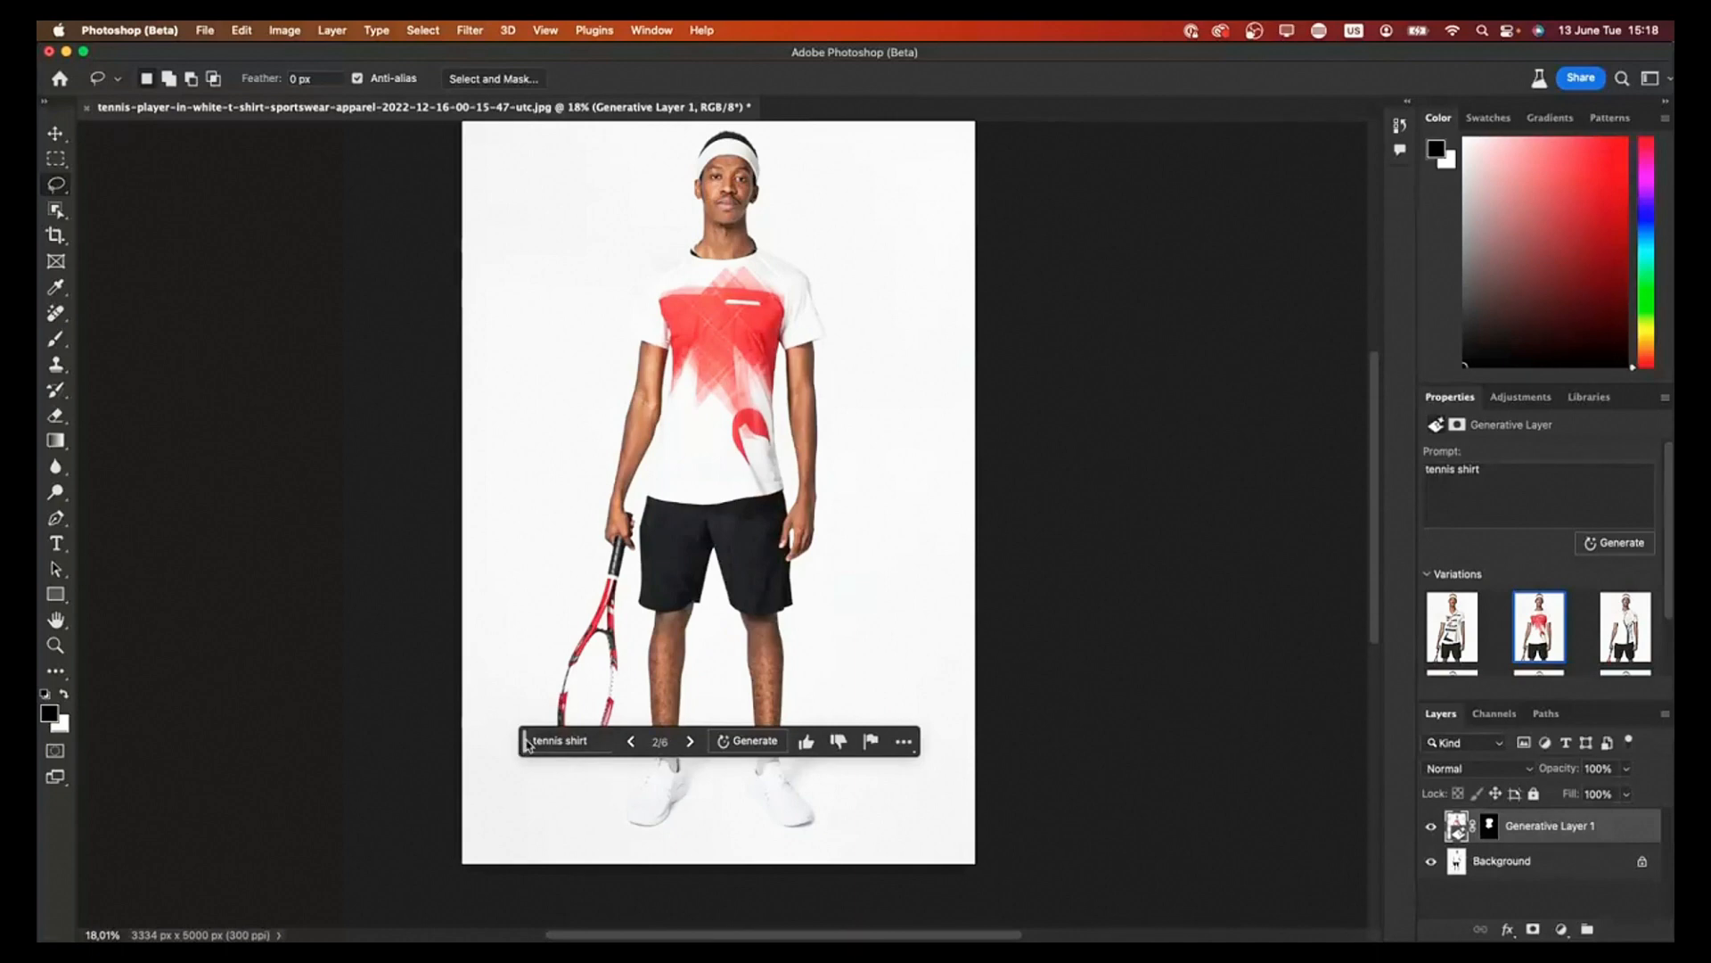
Step: Lasso the shorts and both legs down to the shoes and run Generative Fill with the prompt "sports pants"
left_click_drag(526, 740, 137, 841)
key("super+plus")
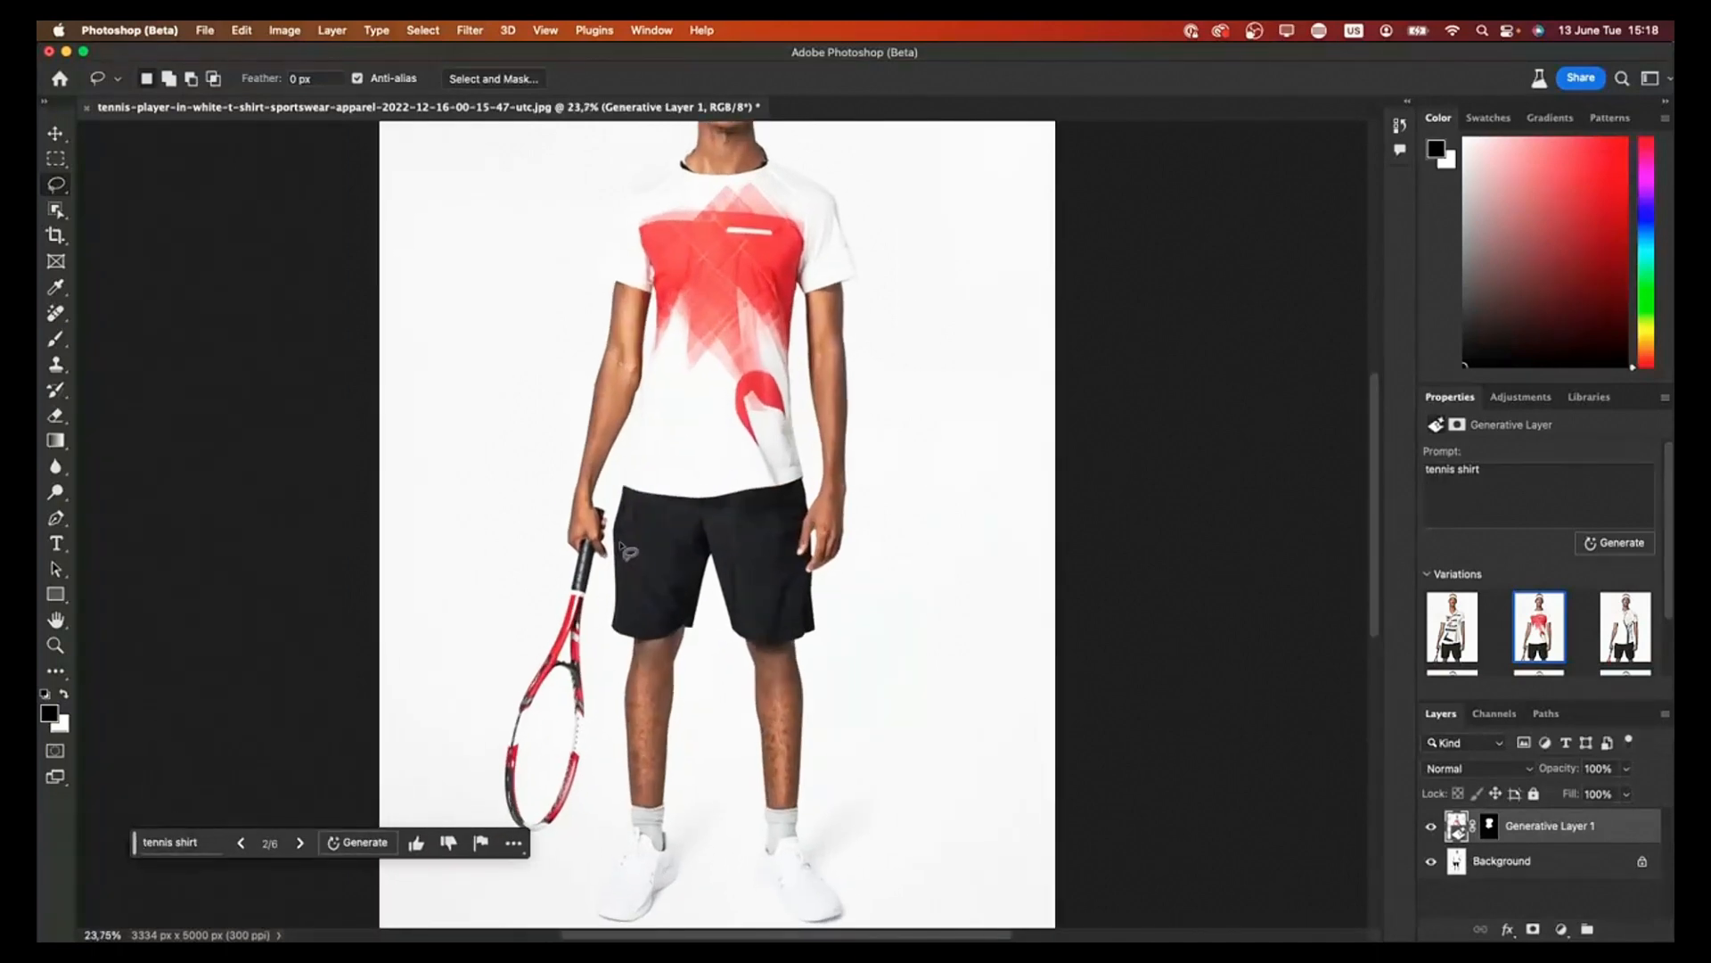
scroll(621, 545, "down", 2)
scroll(622, 545, "down", 5)
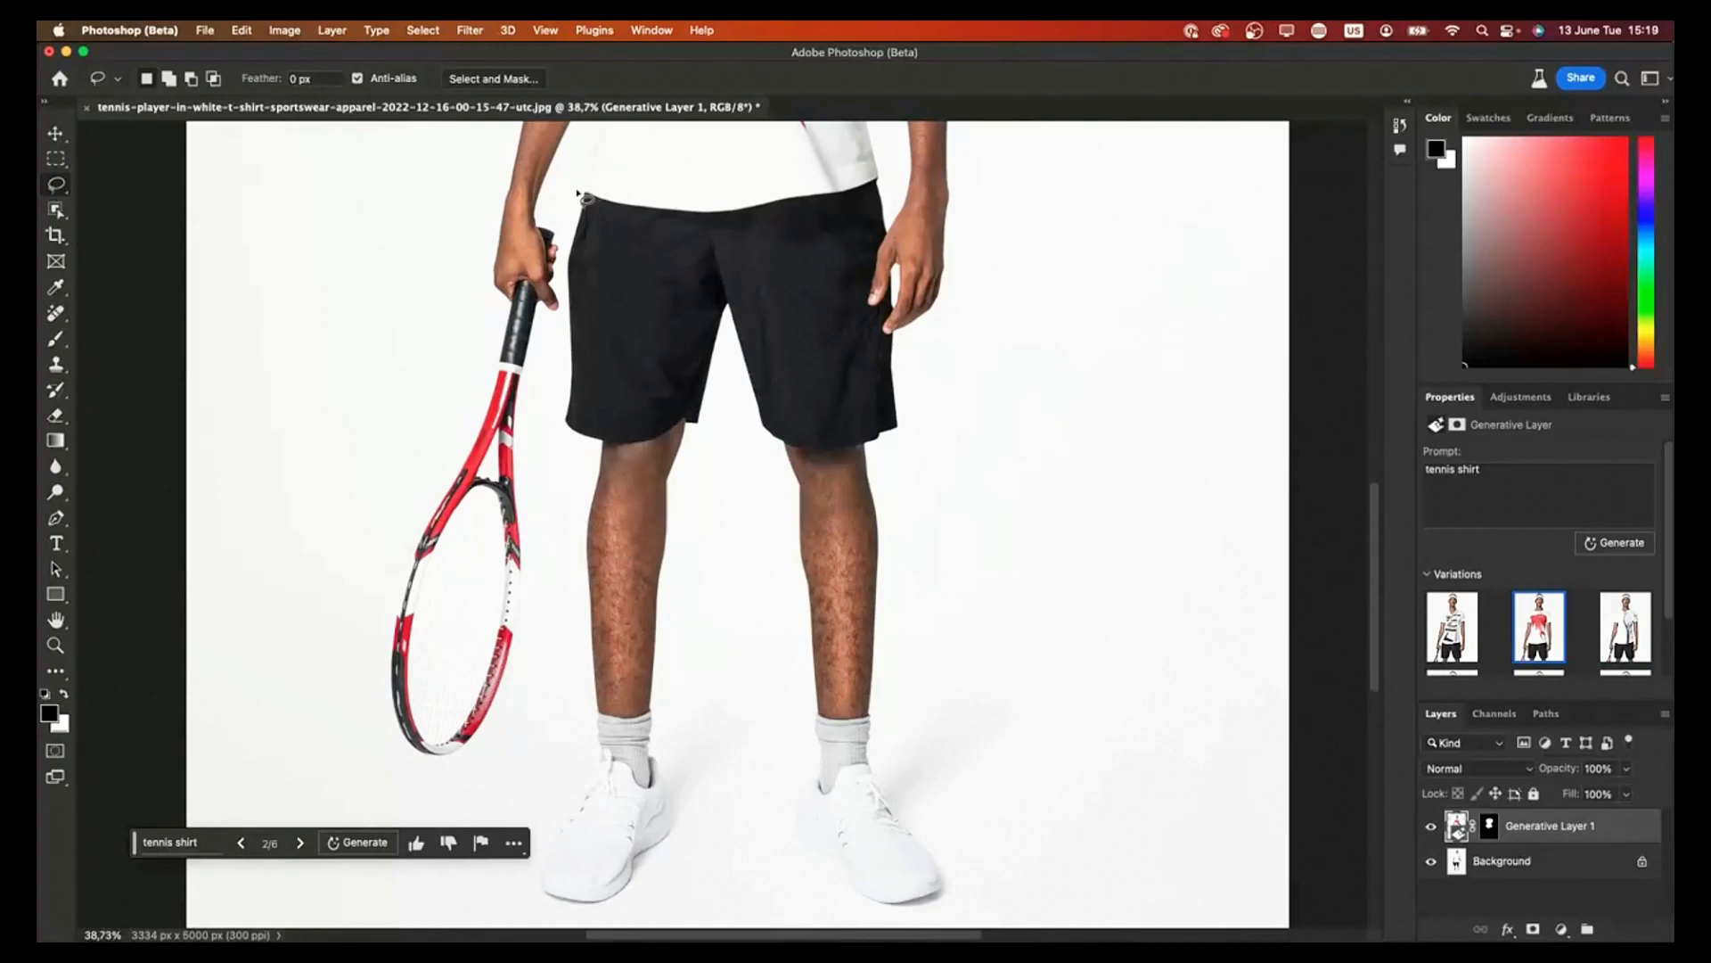
mouse_move(581, 191)
left_mouse_down()
mouse_move(554, 322)
mouse_move(571, 691)
mouse_move(593, 784)
mouse_move(656, 789)
mouse_move(681, 761)
mouse_move(678, 546)
mouse_move(729, 333)
mouse_move(739, 489)
mouse_move(798, 773)
mouse_move(840, 796)
mouse_move(876, 784)
mouse_move(889, 723)
mouse_move(910, 405)
mouse_move(886, 308)
mouse_move(865, 298)
mouse_move(881, 180)
left_mouse_up()
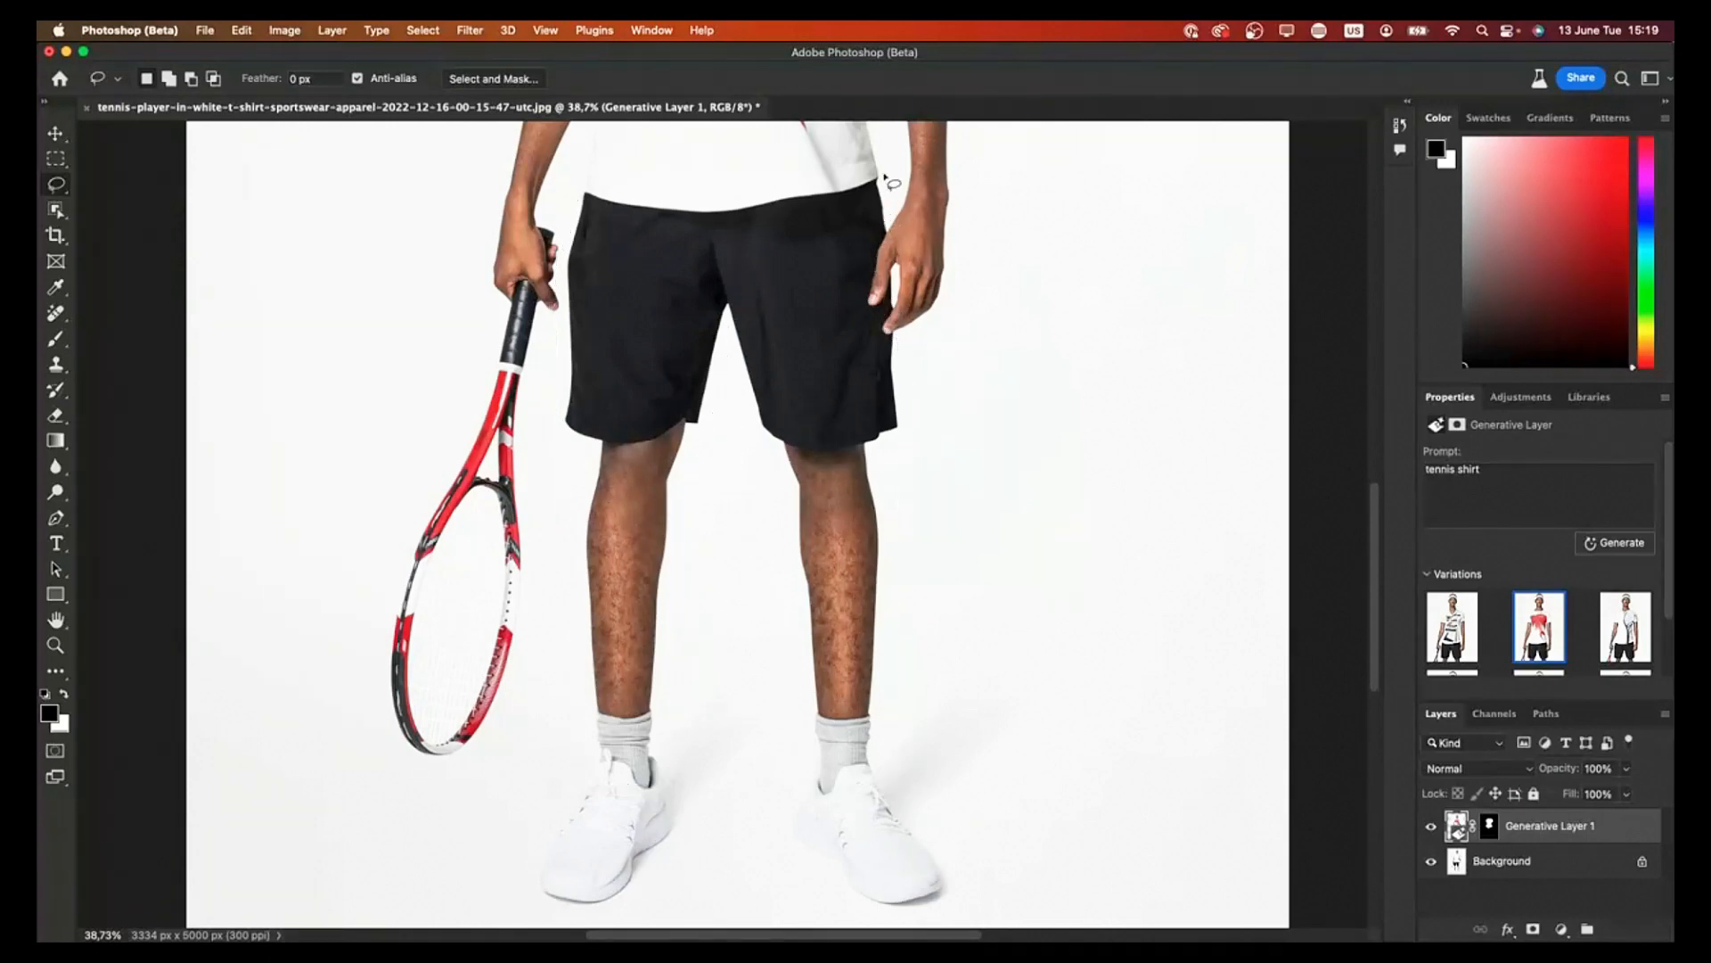
type("sports pants")
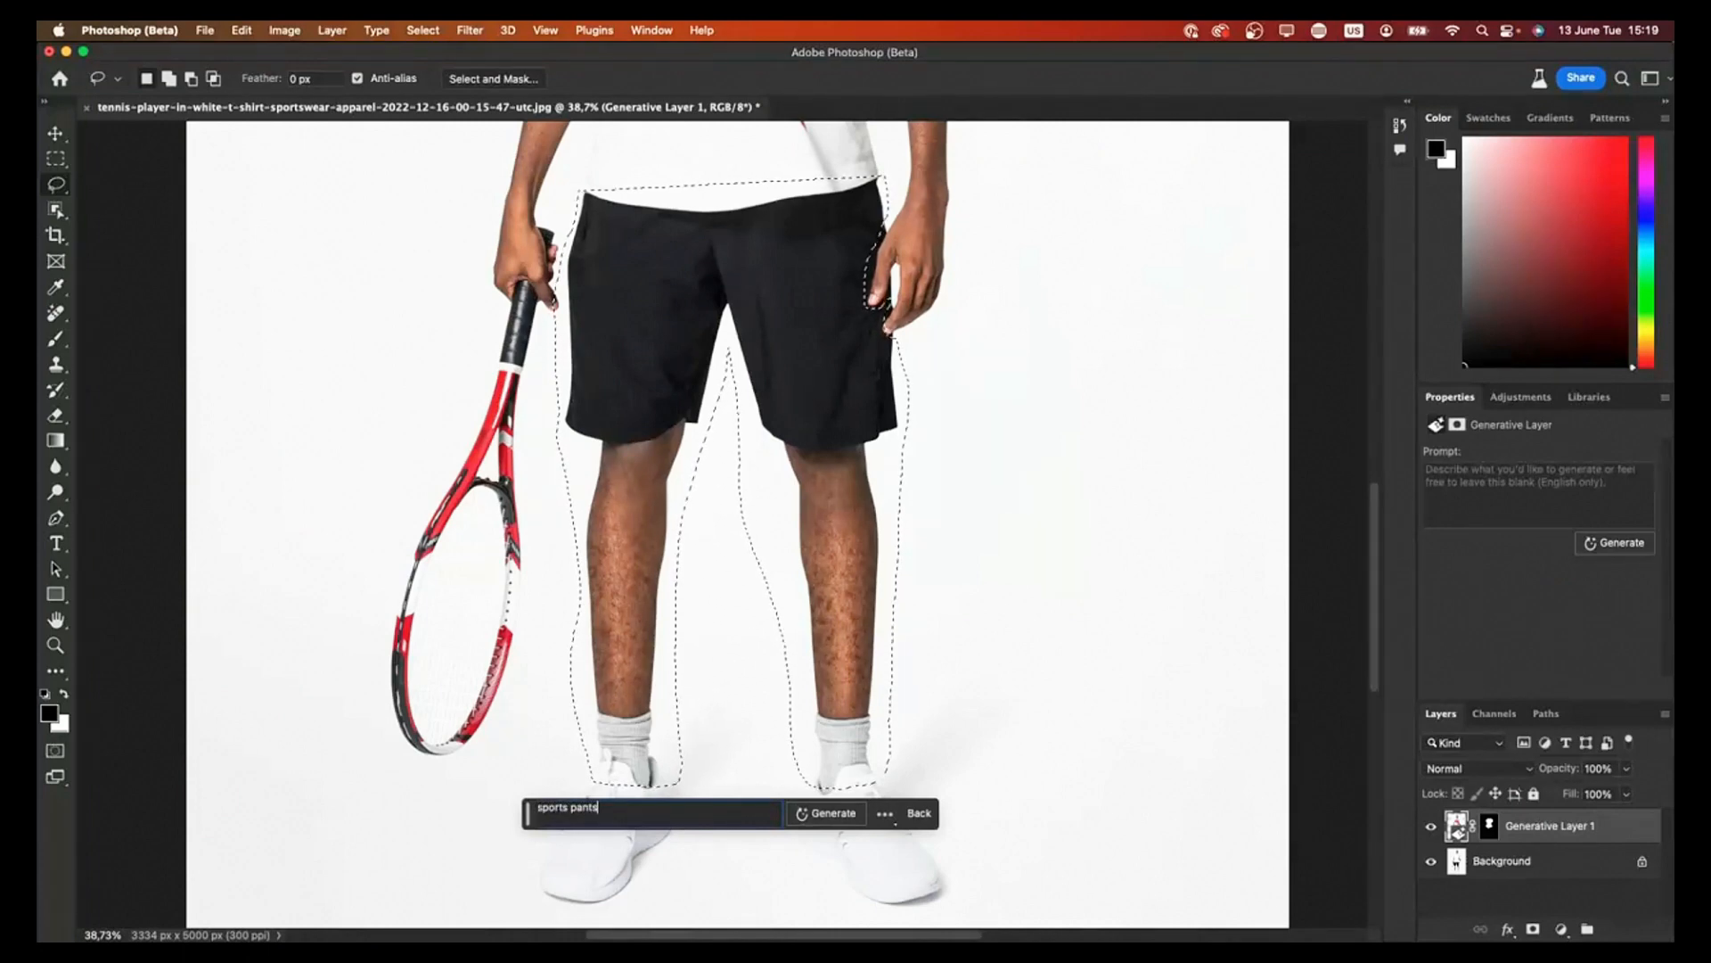
key("Return")
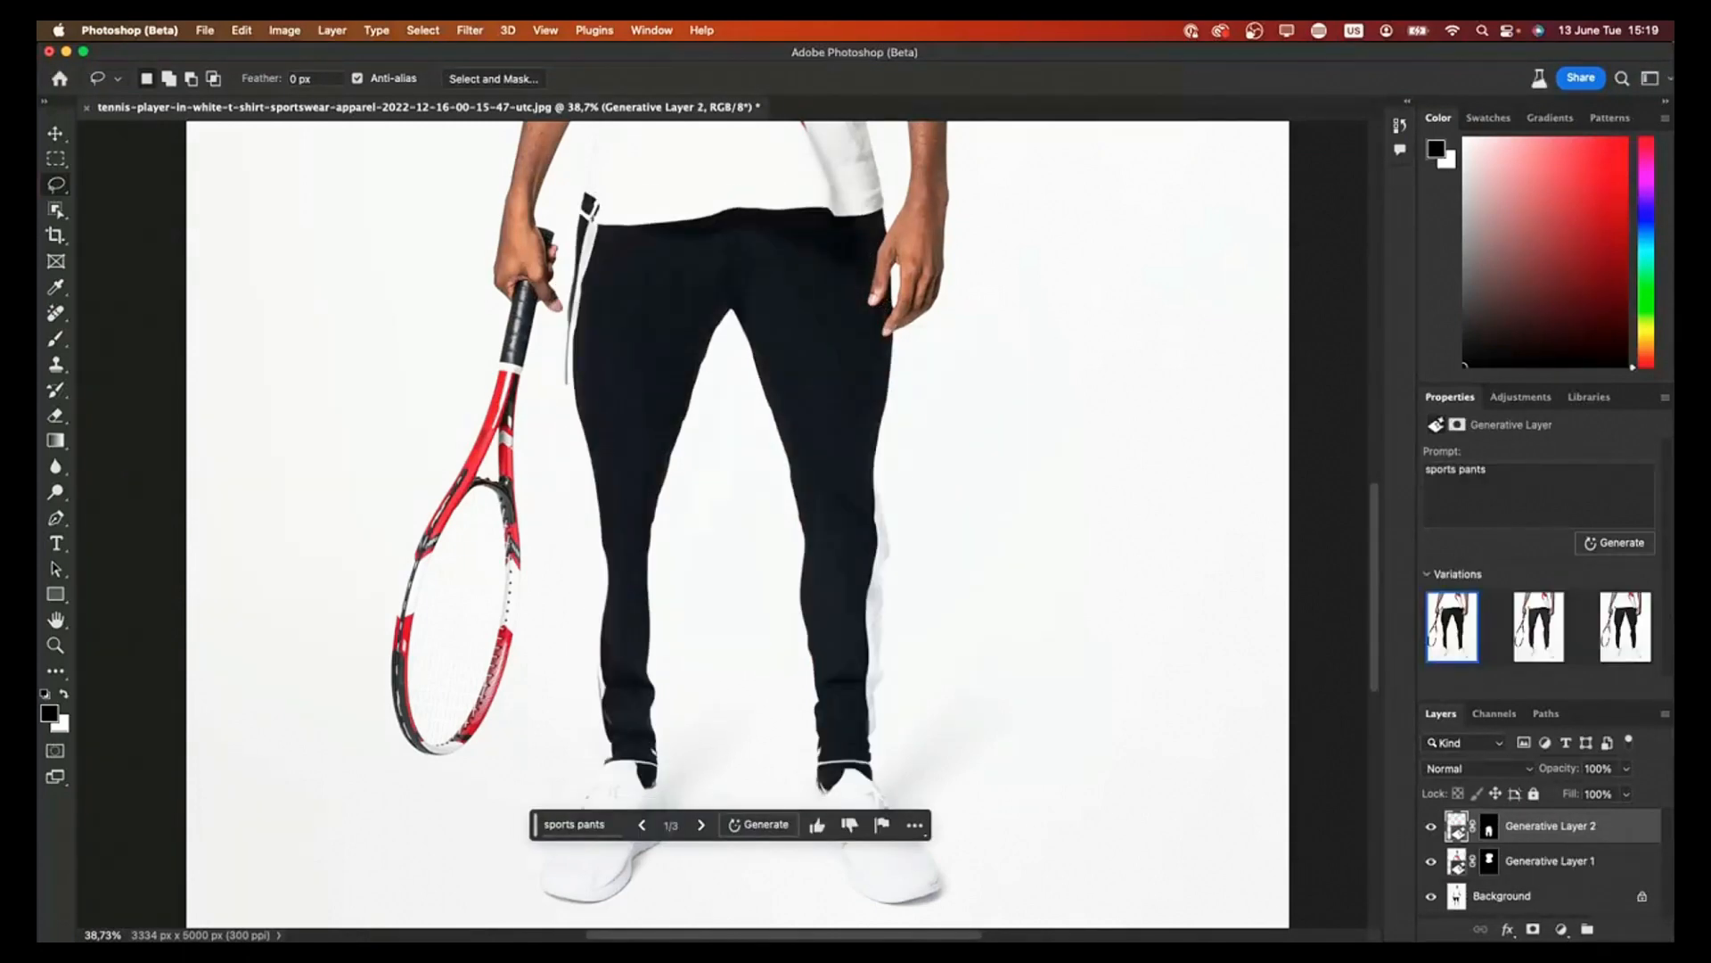
Step: Compare the "sports pants" variations and choose the second one, with the red-orange panels on the lower legs
scroll(683, 653, "down", 5)
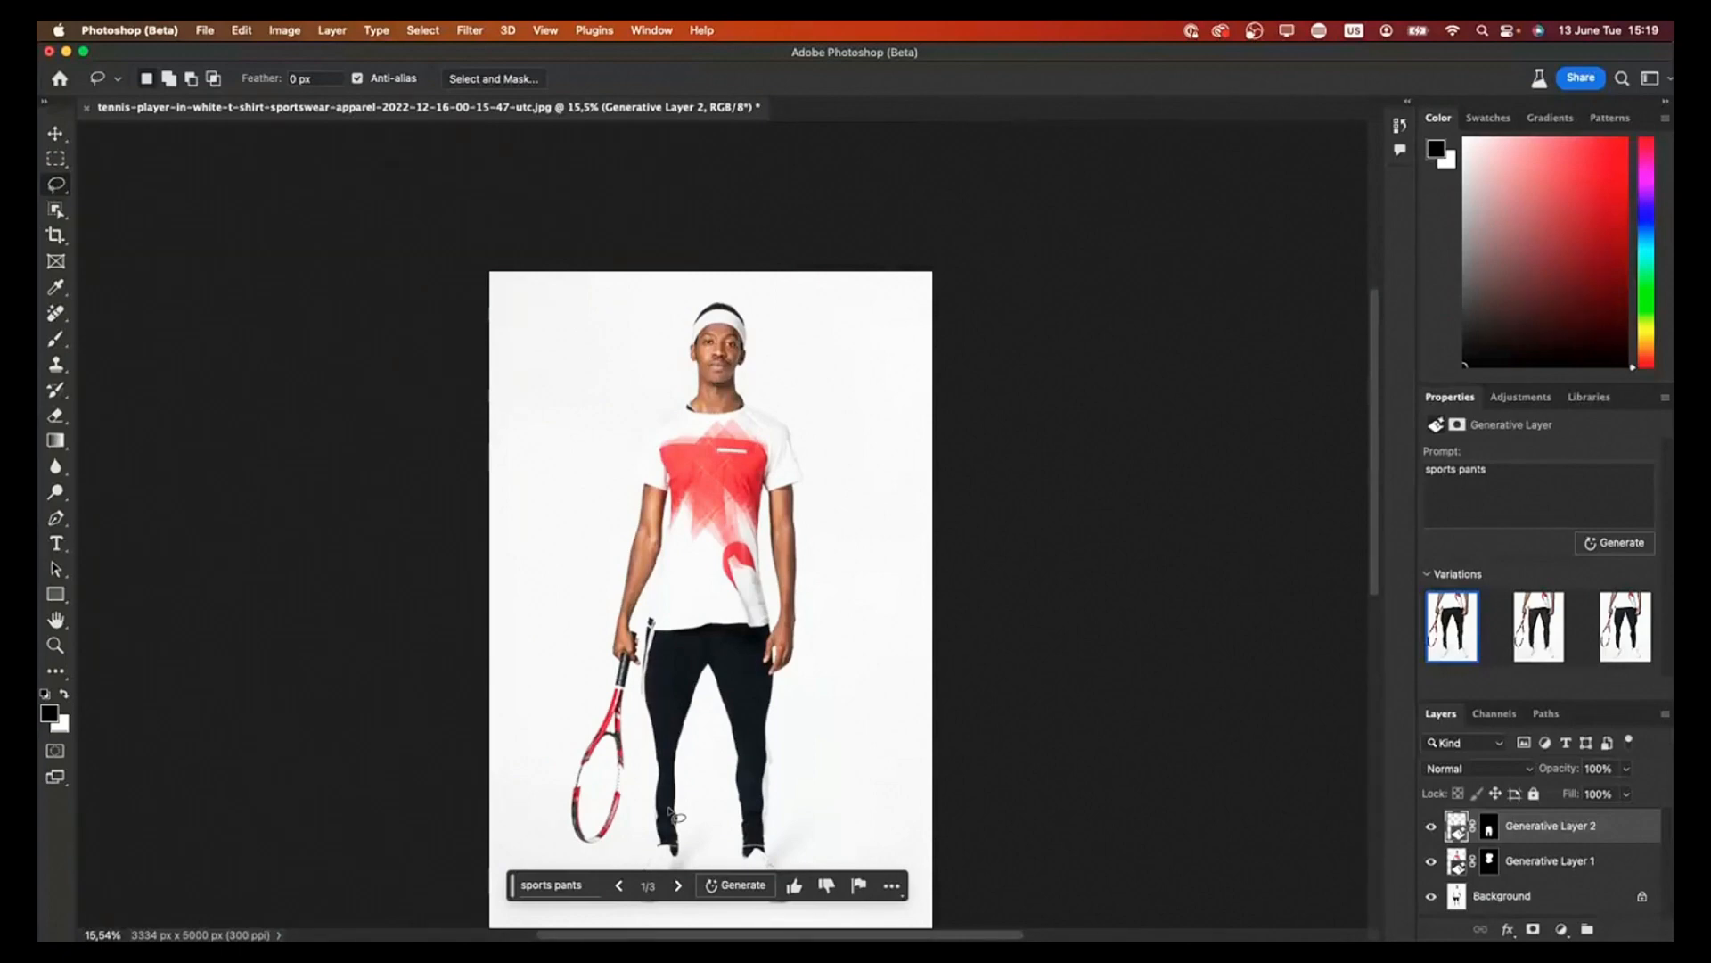
left_click(677, 885)
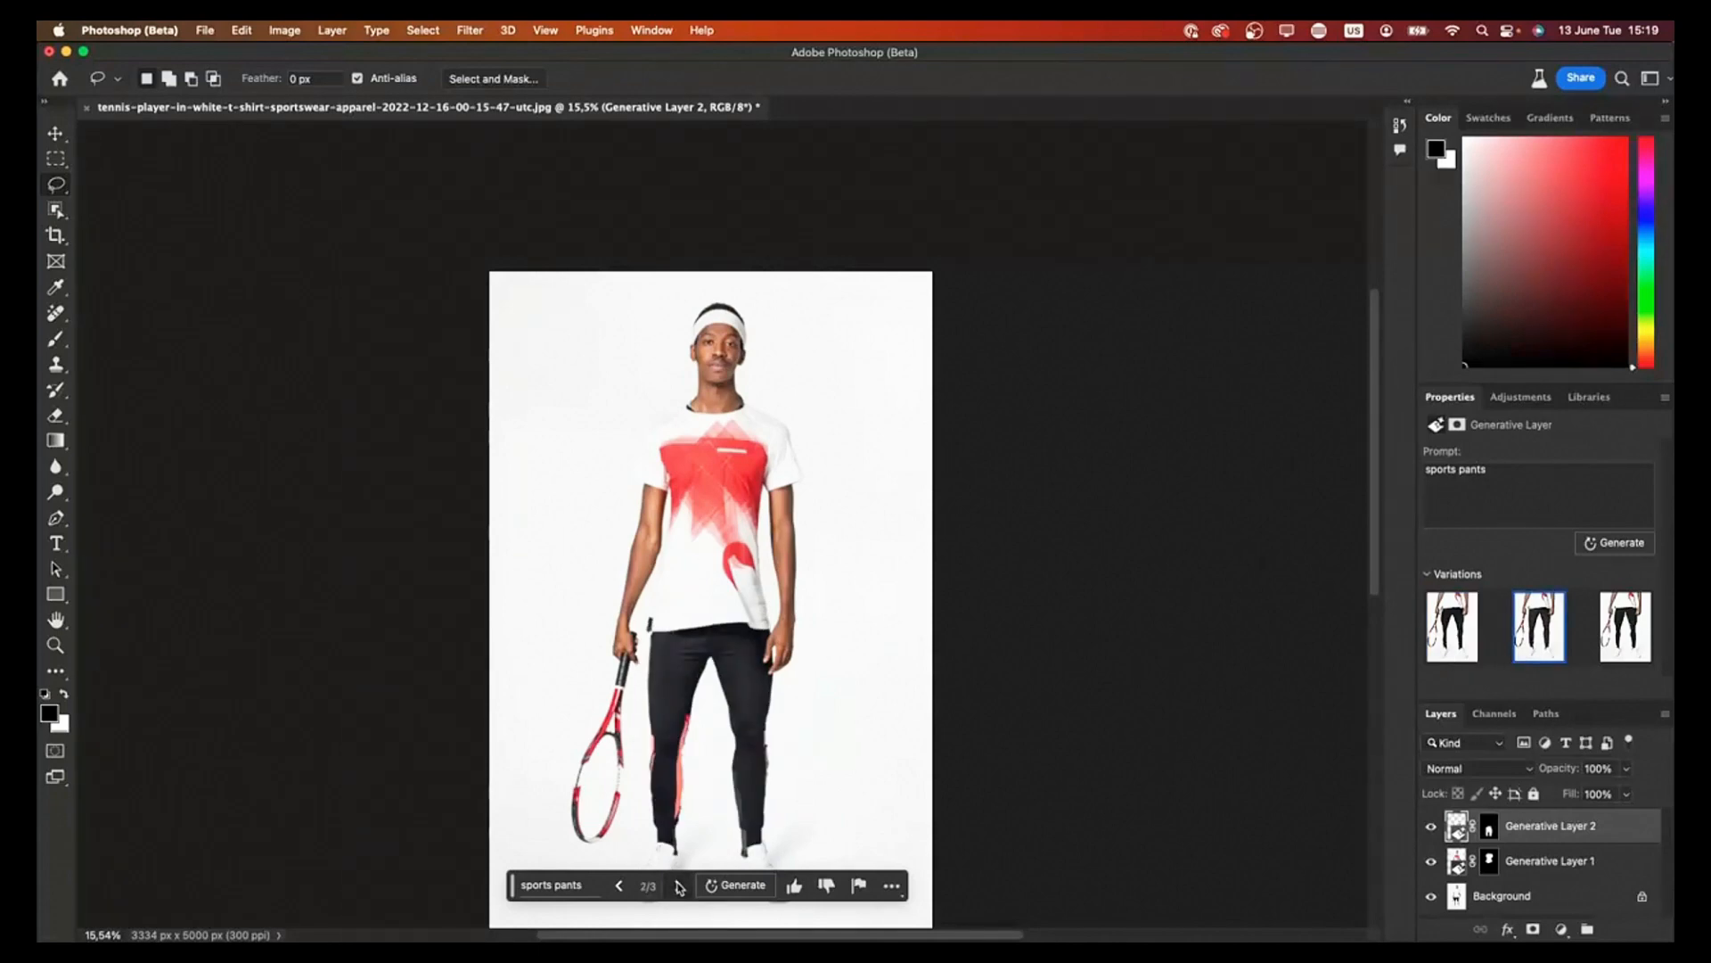
left_click(678, 886)
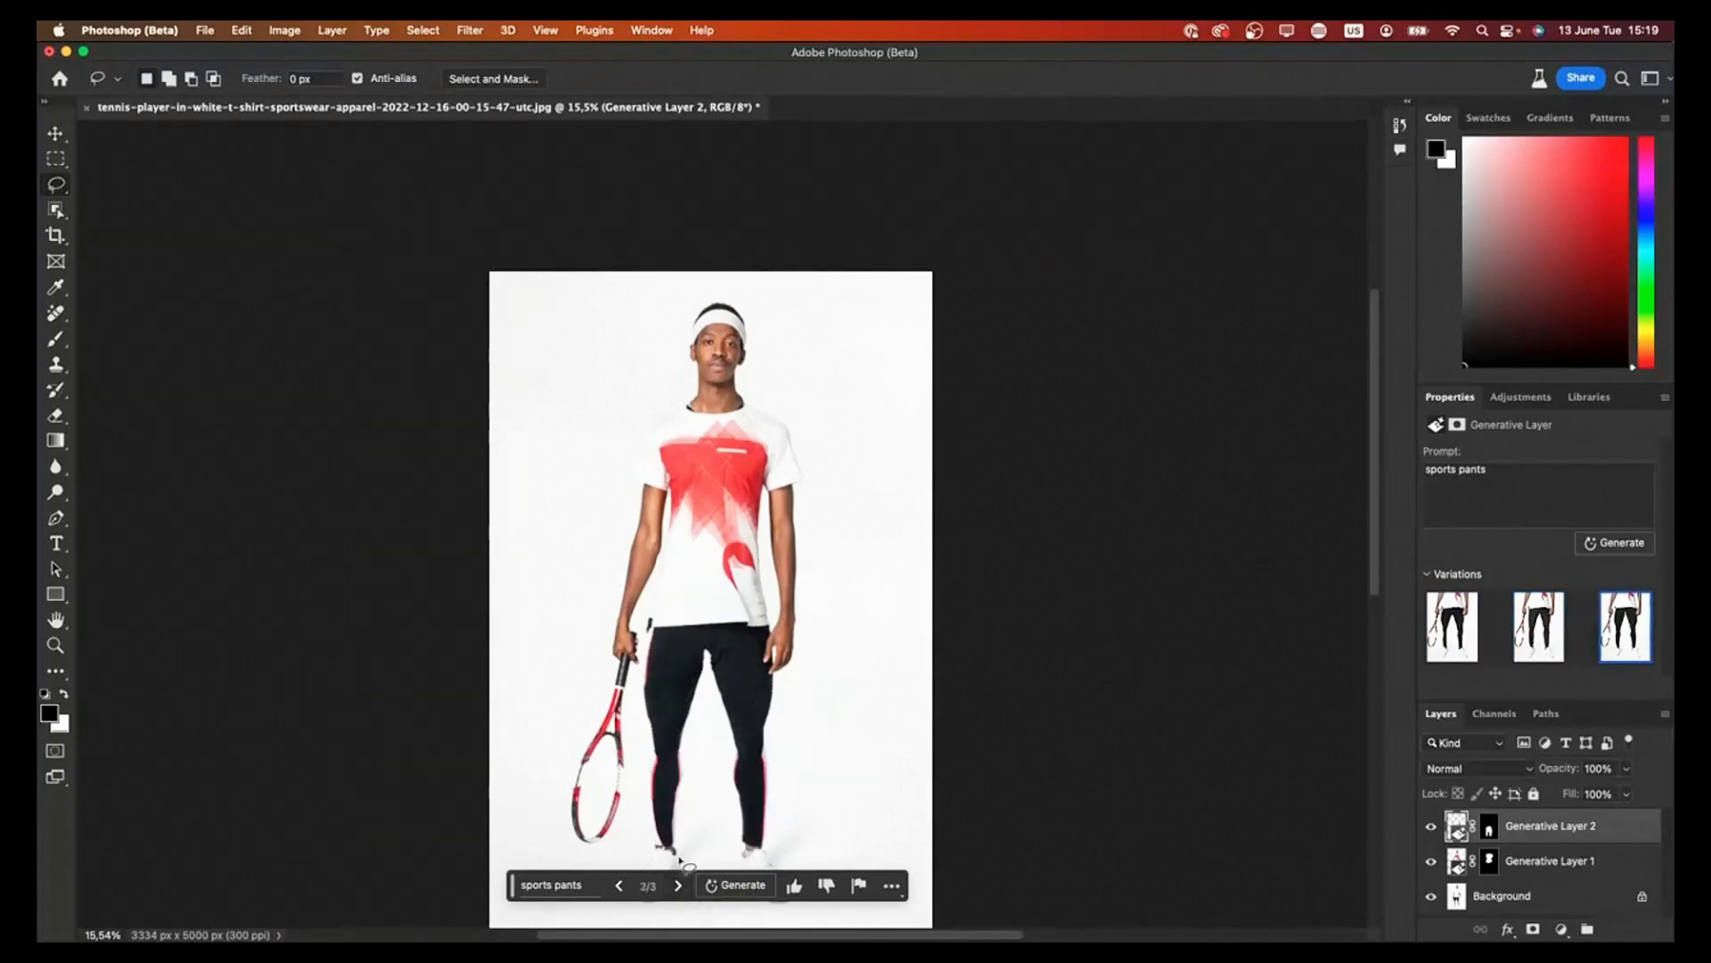
left_click(675, 886)
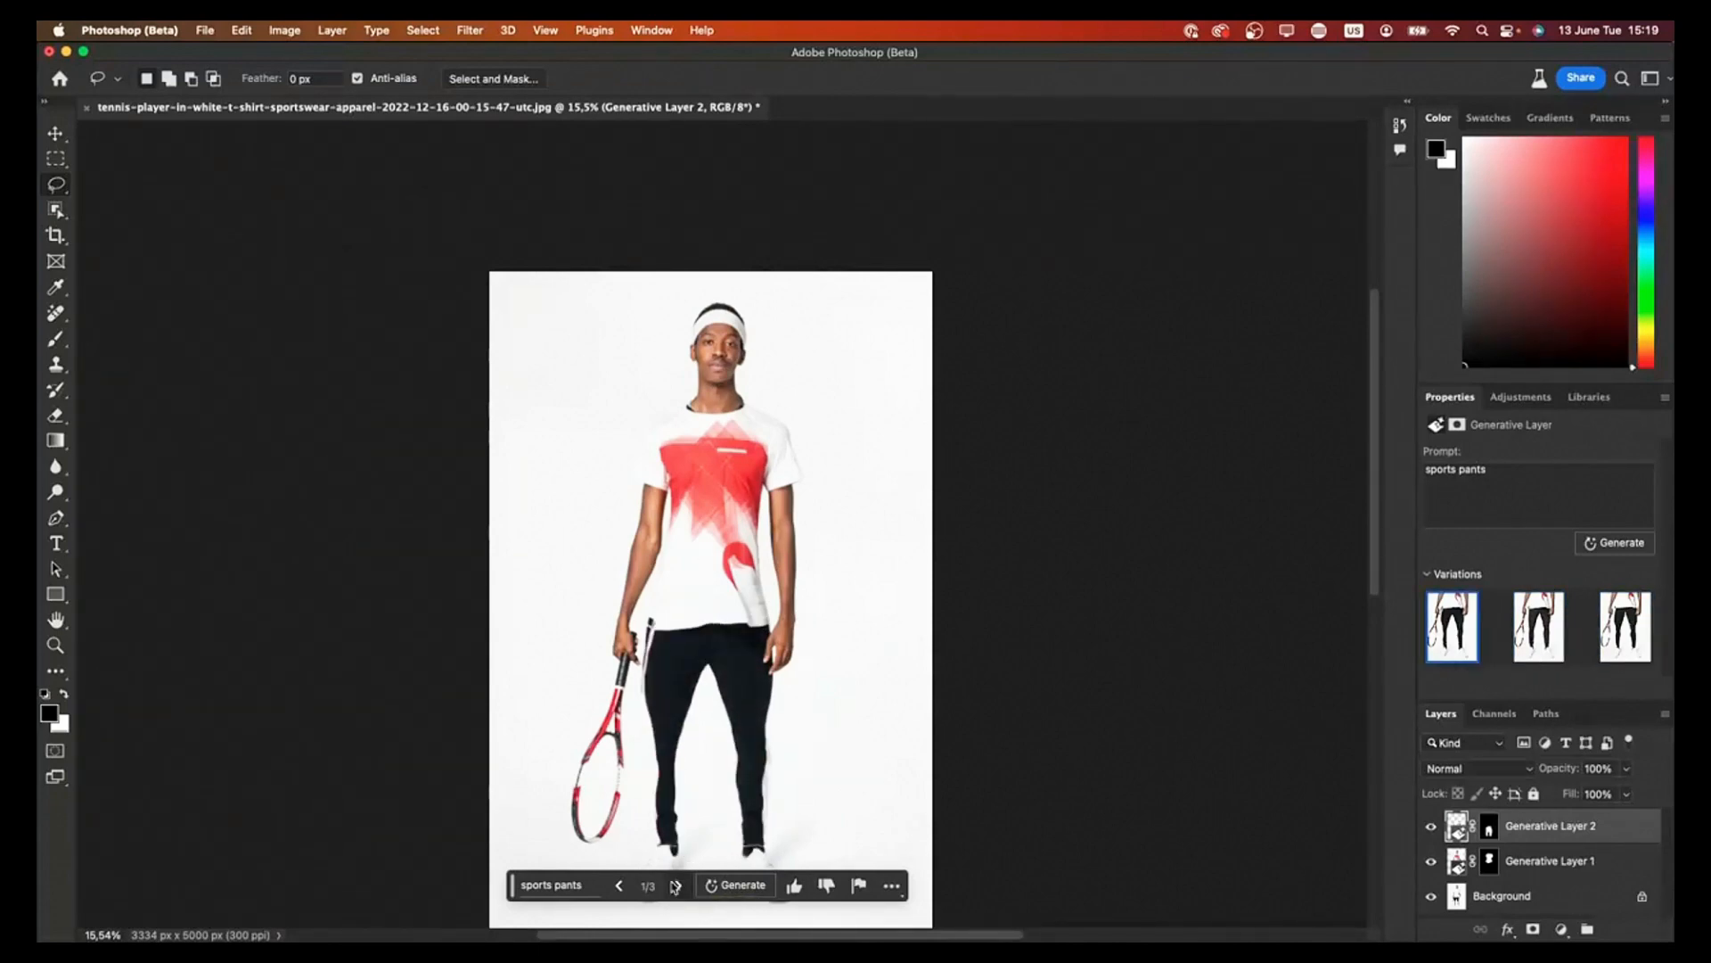
left_click(674, 886)
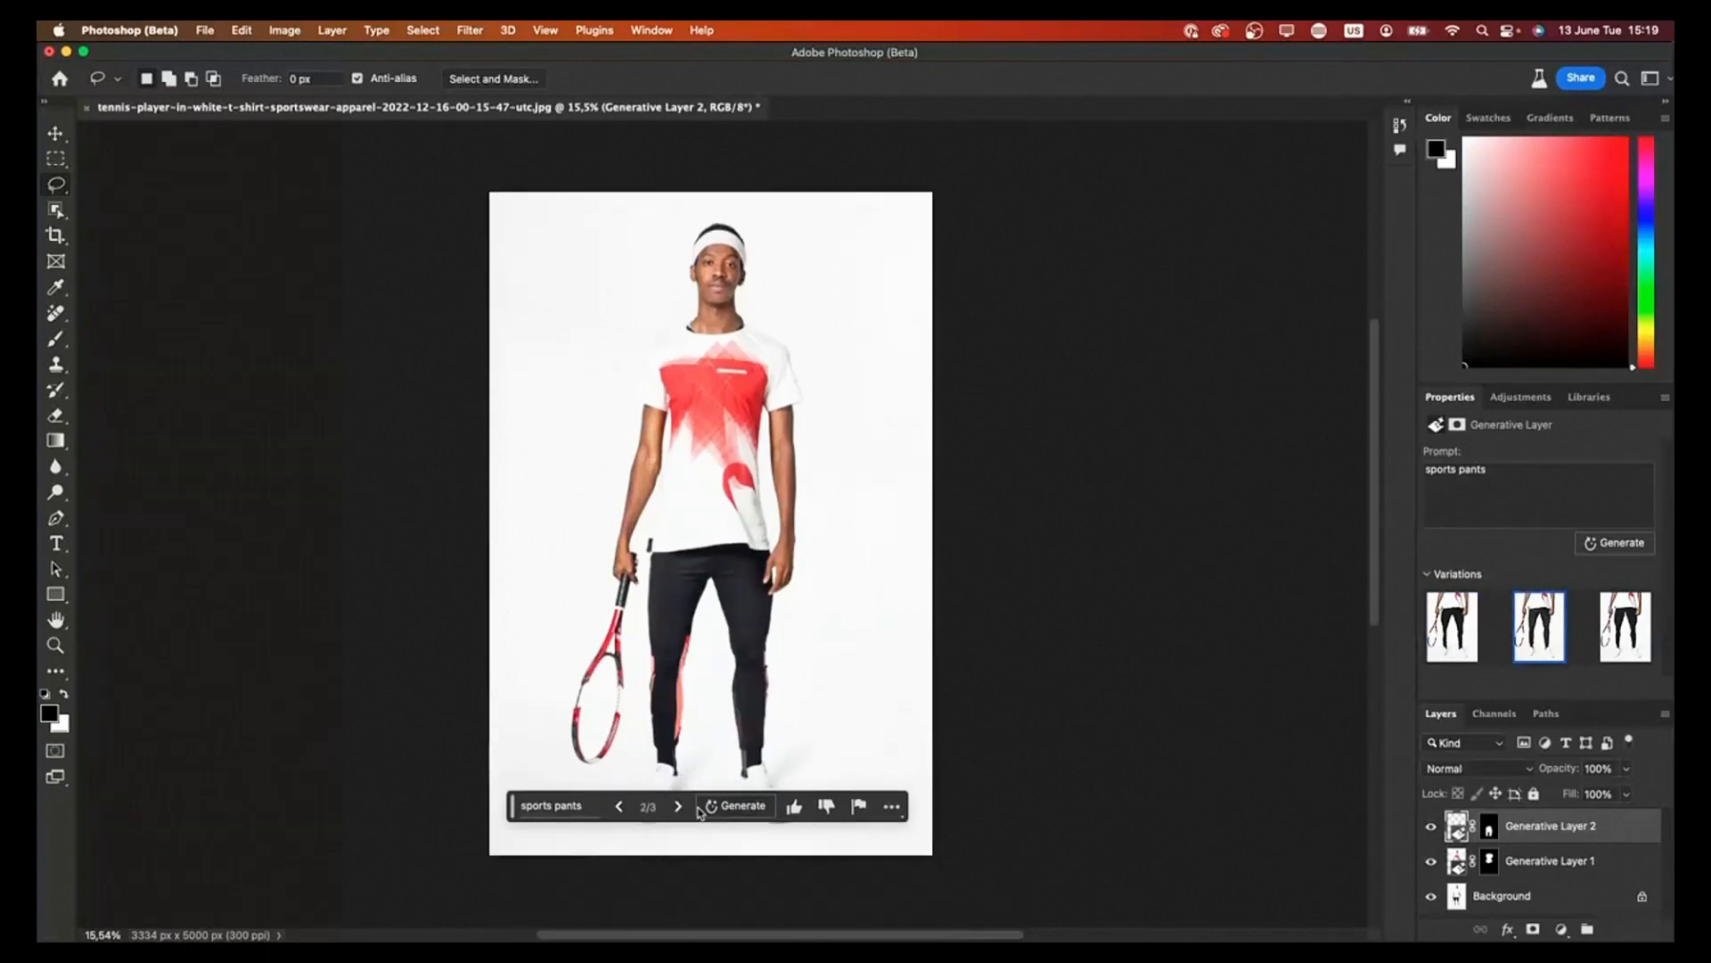
scroll(691, 713, "down", 3)
scroll(692, 710, "up", 3)
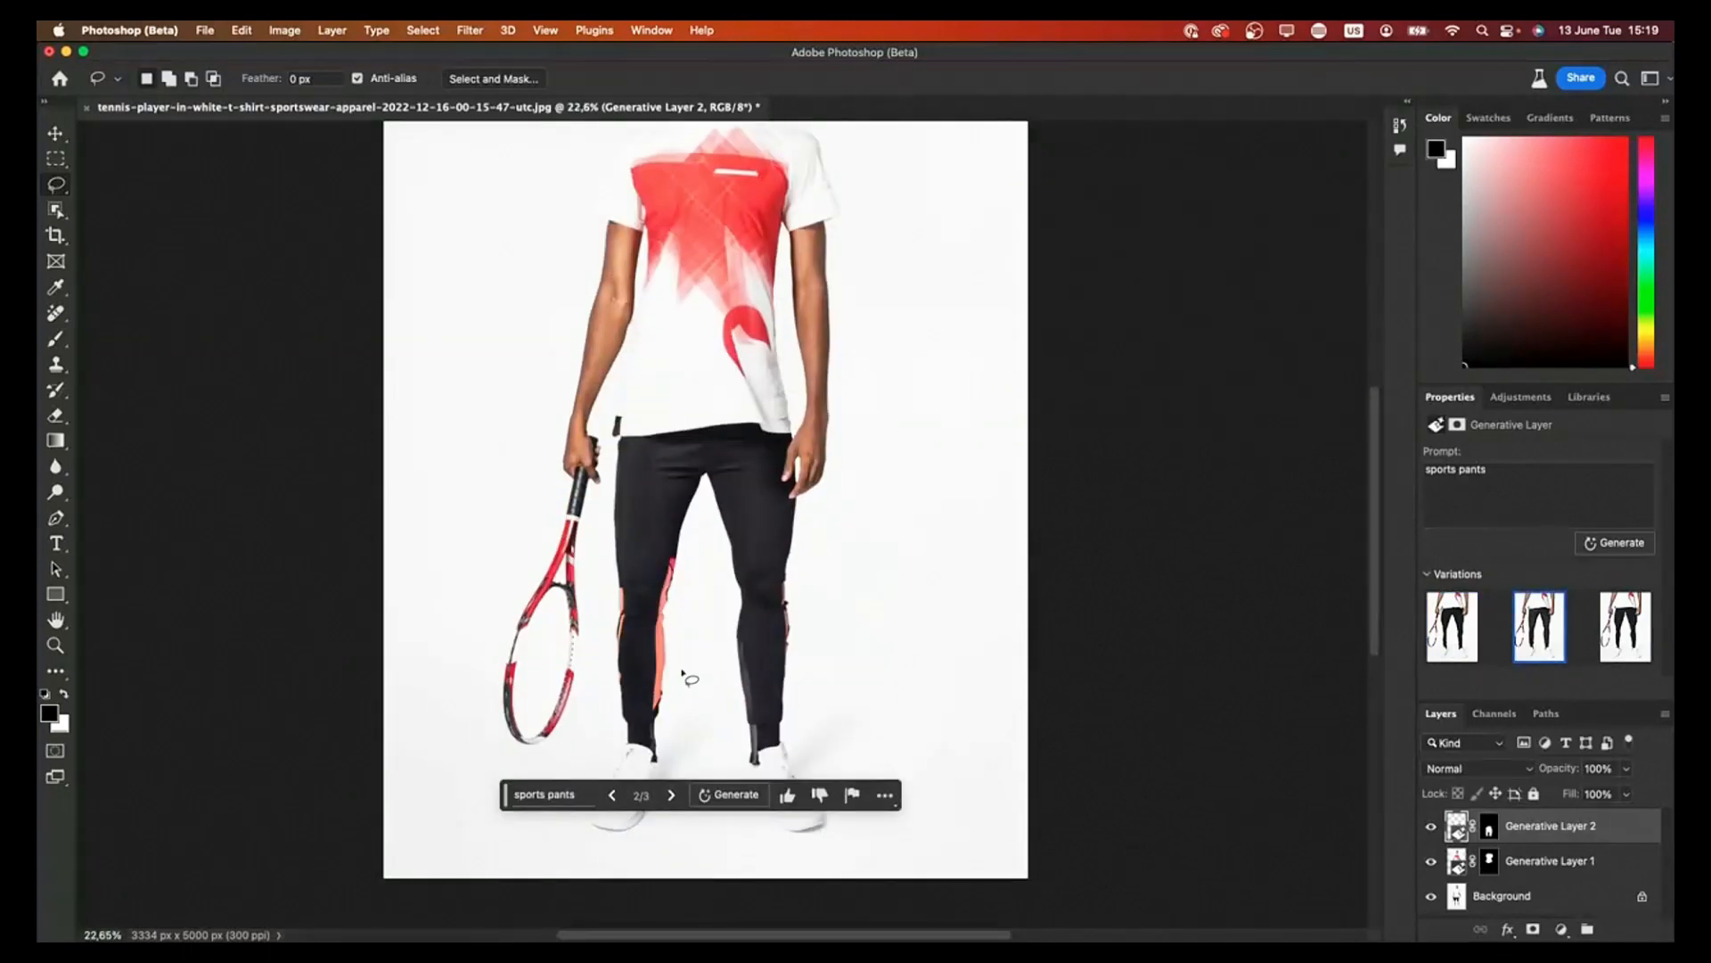
scroll(688, 665, "up", 2)
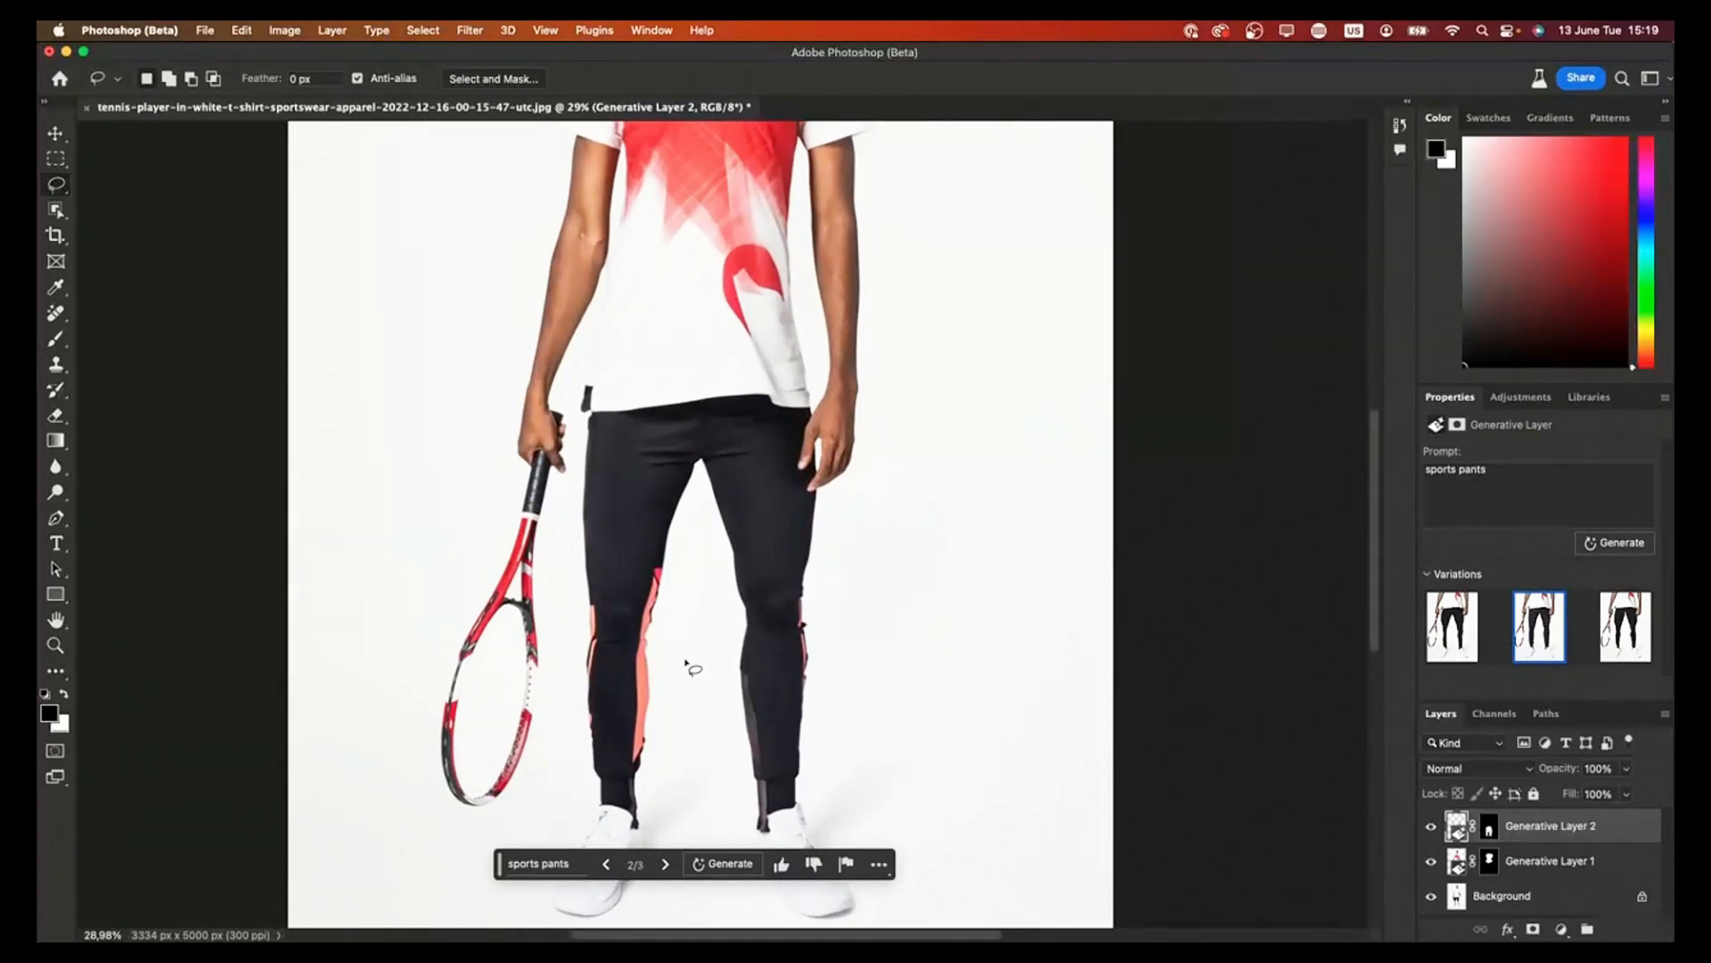
scroll(678, 584, "down", 3)
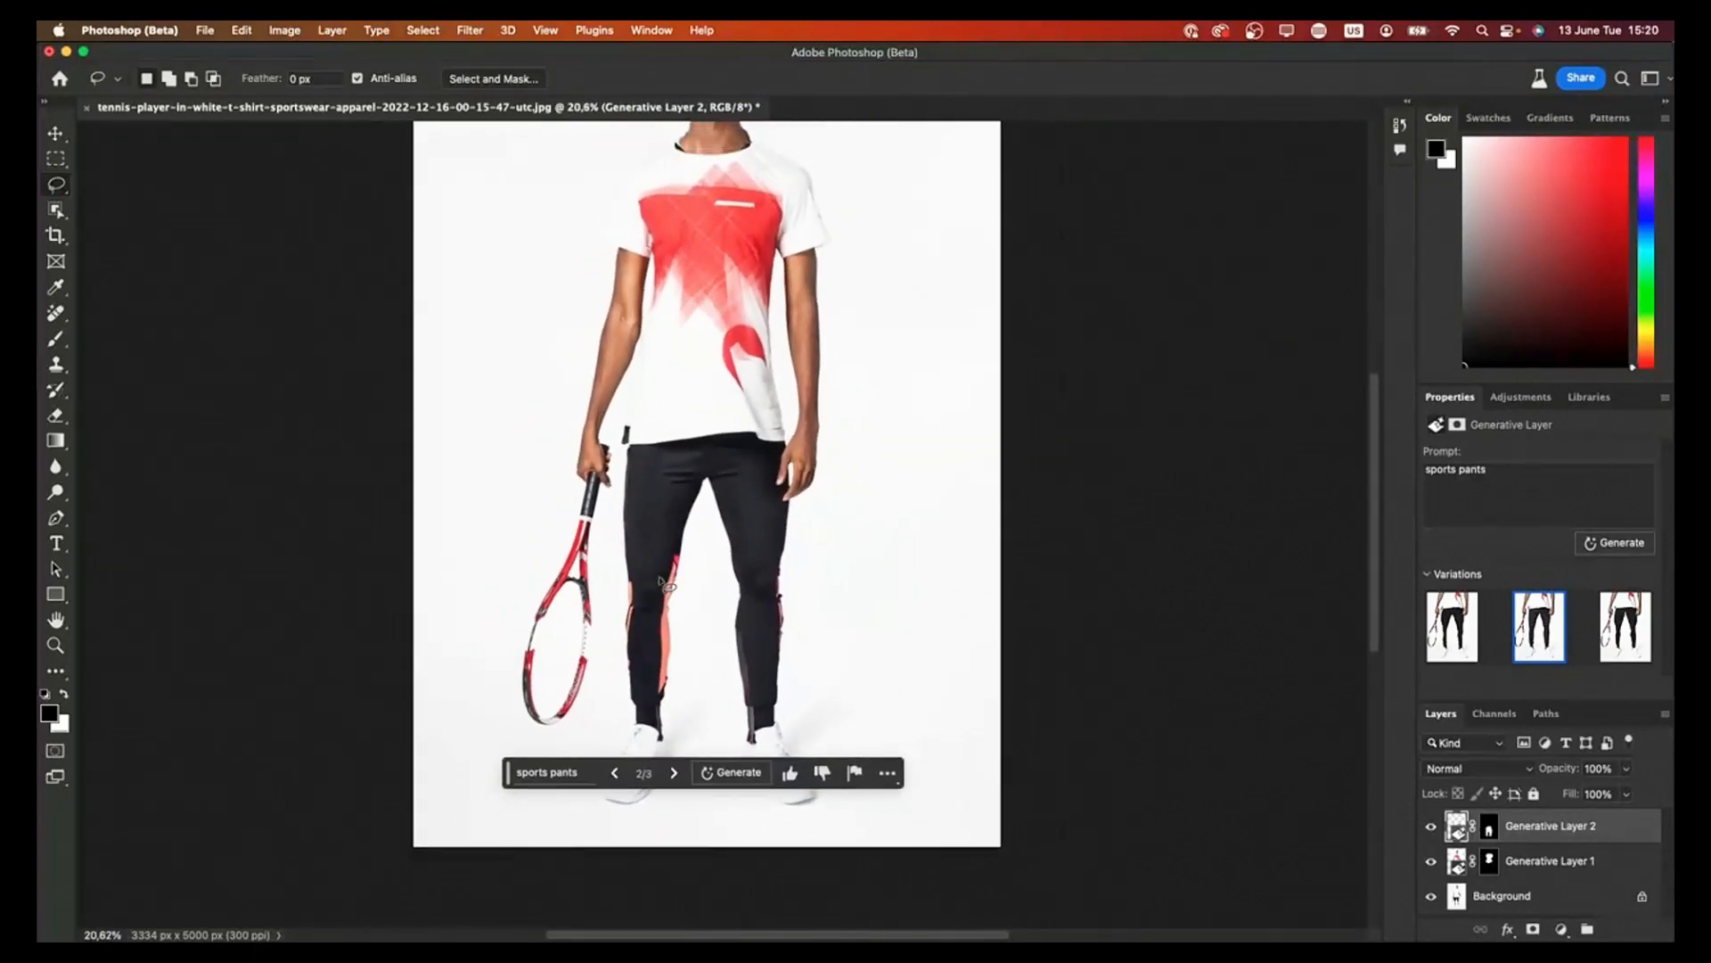
scroll(693, 490, "up", 3)
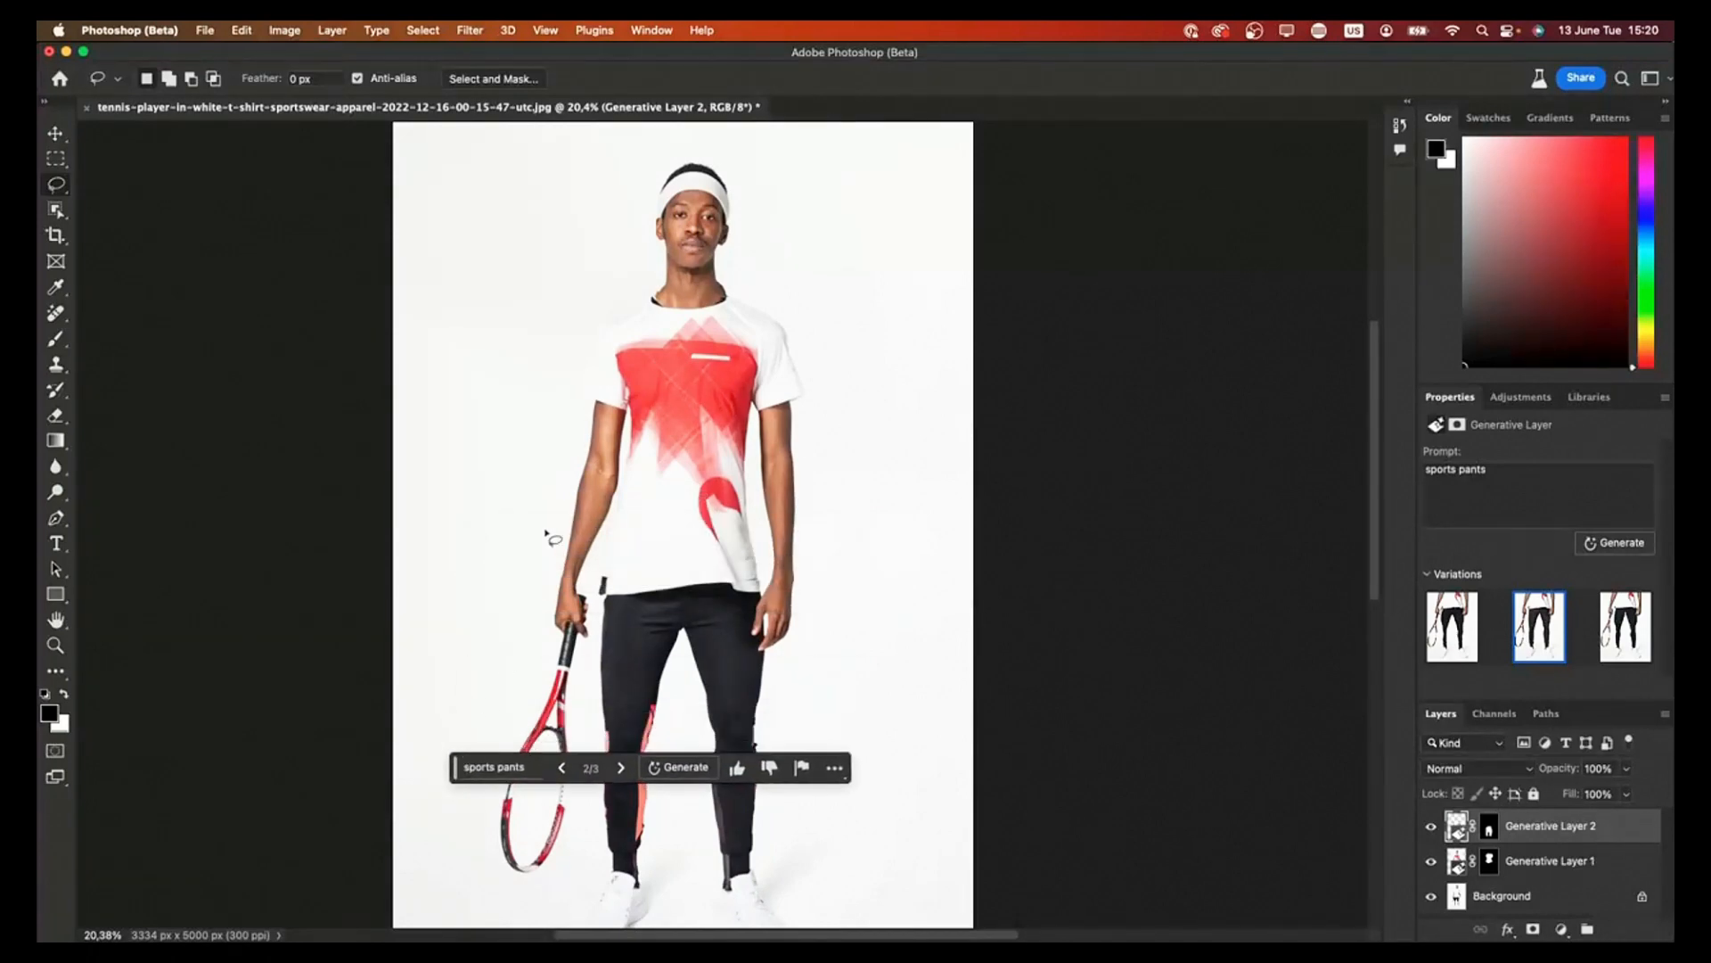
Step: Lasso the shirt and both arms down to the wrists and run Generative Fill with the prompt "sweatshirt"
scroll(582, 489, "up", 3)
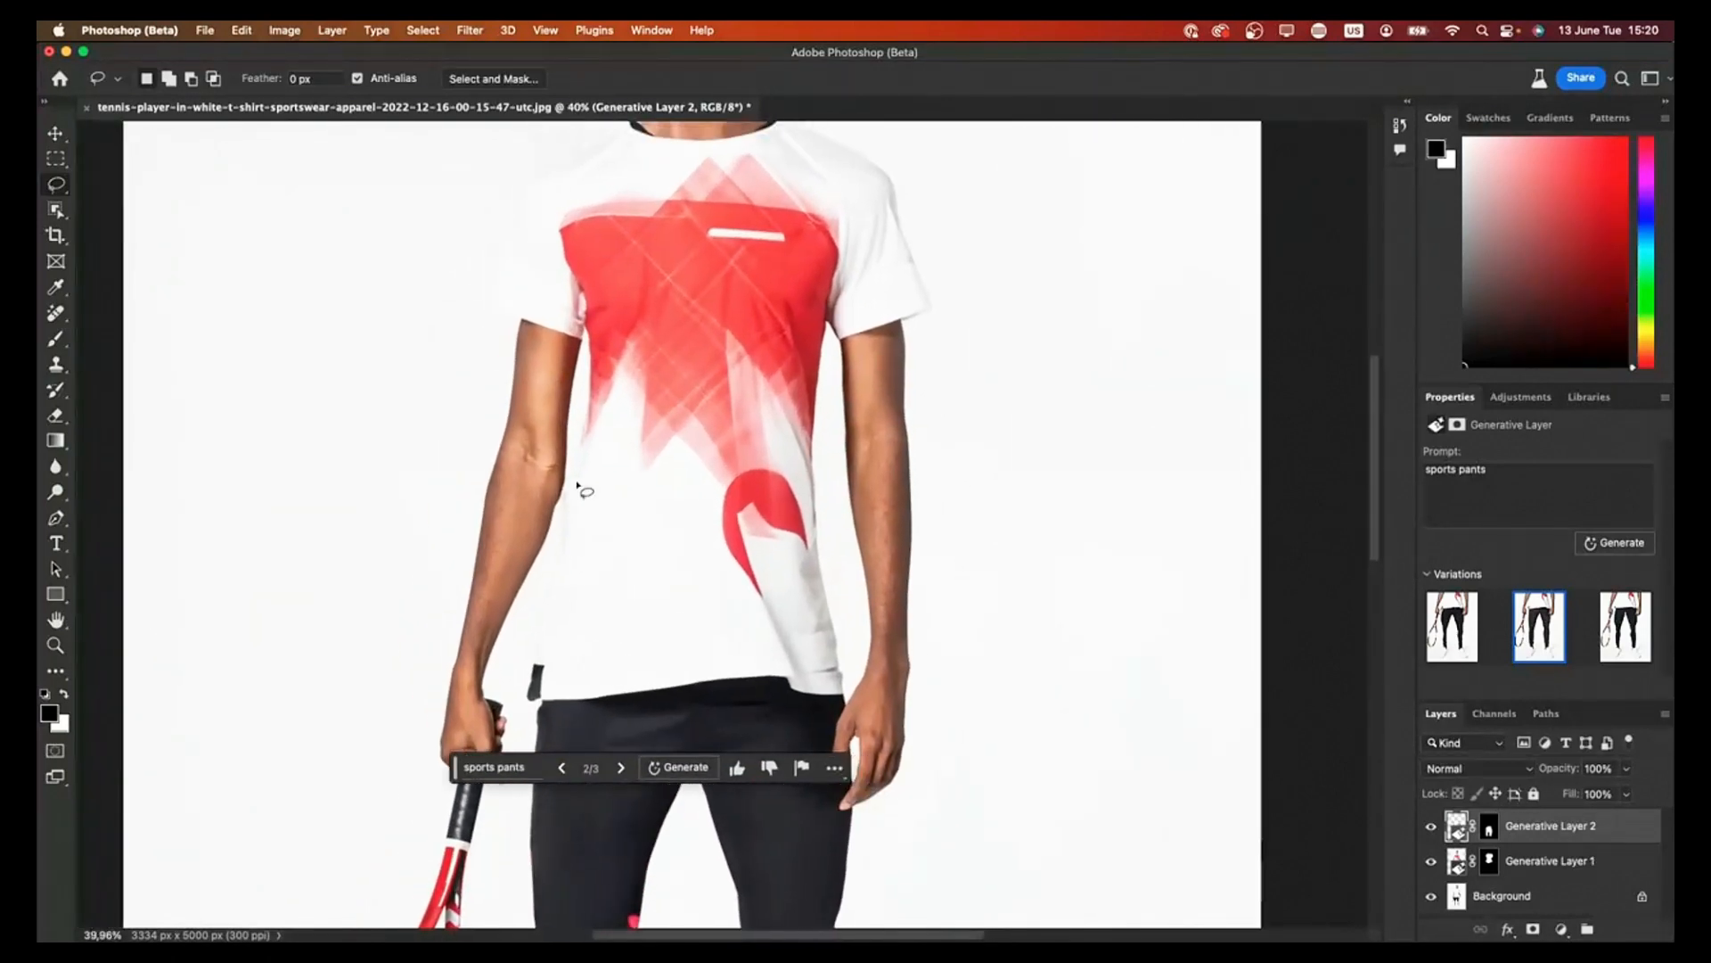
scroll(581, 489, "down", 2)
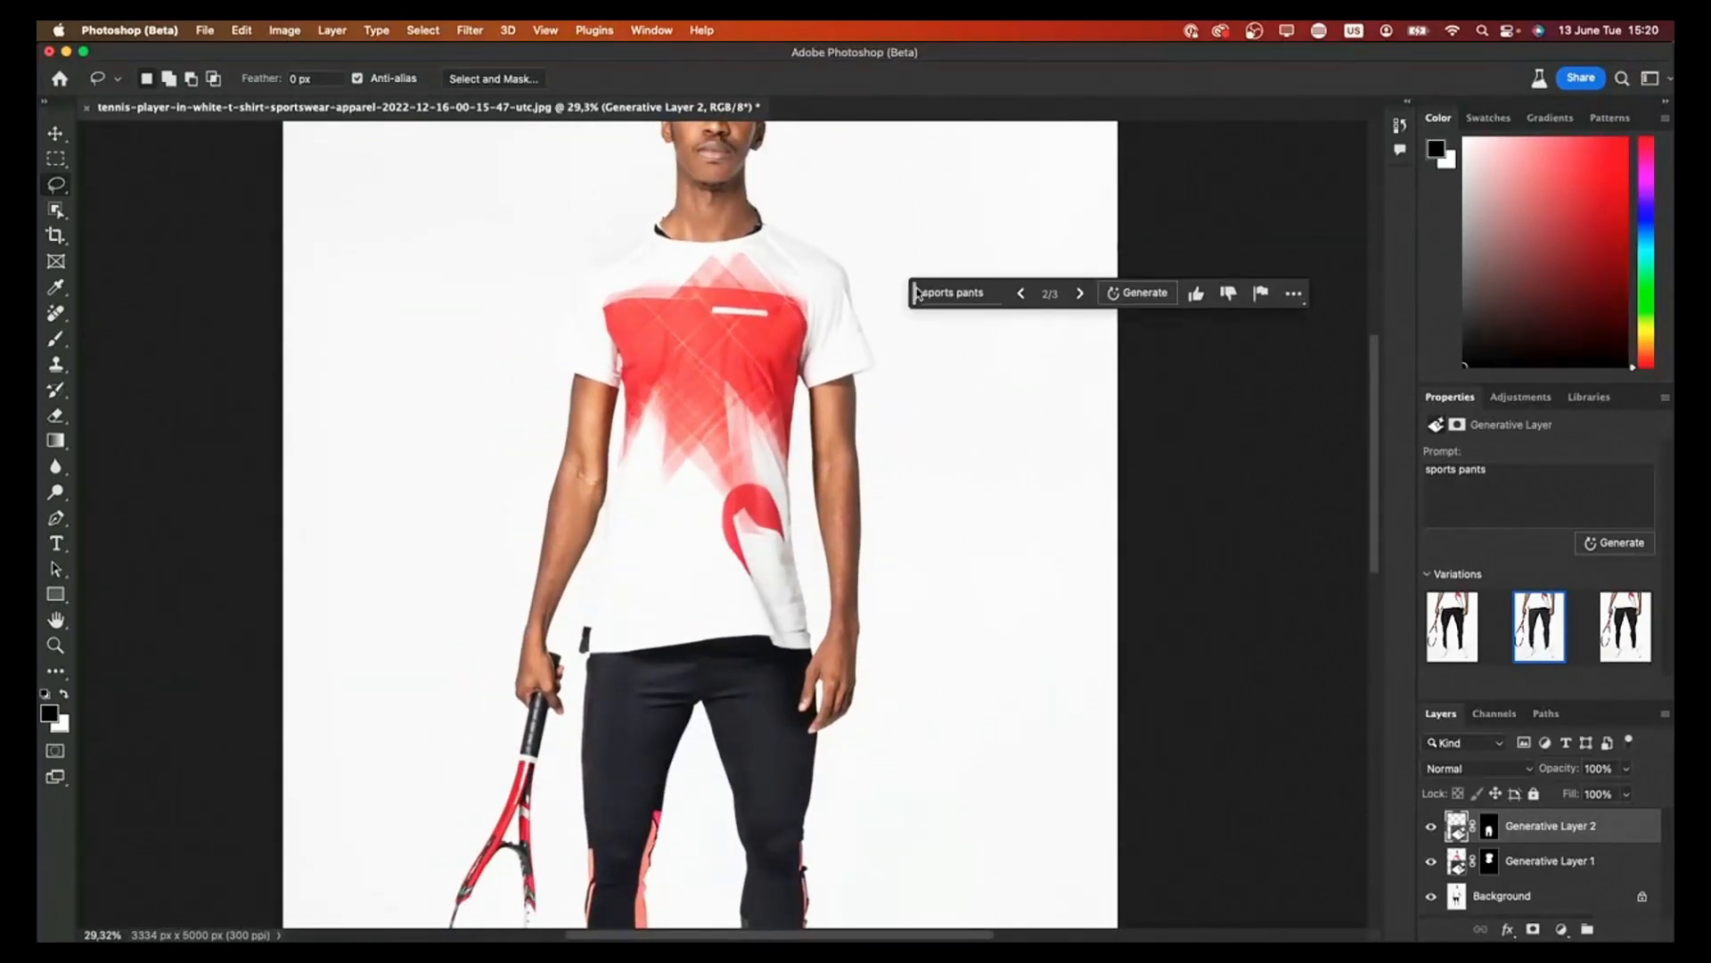
scroll(756, 328, "up", 3)
mouse_move(482, 756)
left_mouse_down()
mouse_move(535, 756)
mouse_move(579, 642)
mouse_move(557, 742)
mouse_move(577, 787)
mouse_move(792, 774)
mouse_move(781, 556)
mouse_move(798, 718)
mouse_move(831, 761)
mouse_move(864, 442)
mouse_move(796, 364)
mouse_move(722, 340)
mouse_move(600, 346)
mouse_move(556, 386)
mouse_move(531, 435)
mouse_move(524, 617)
mouse_move(488, 742)
left_mouse_up()
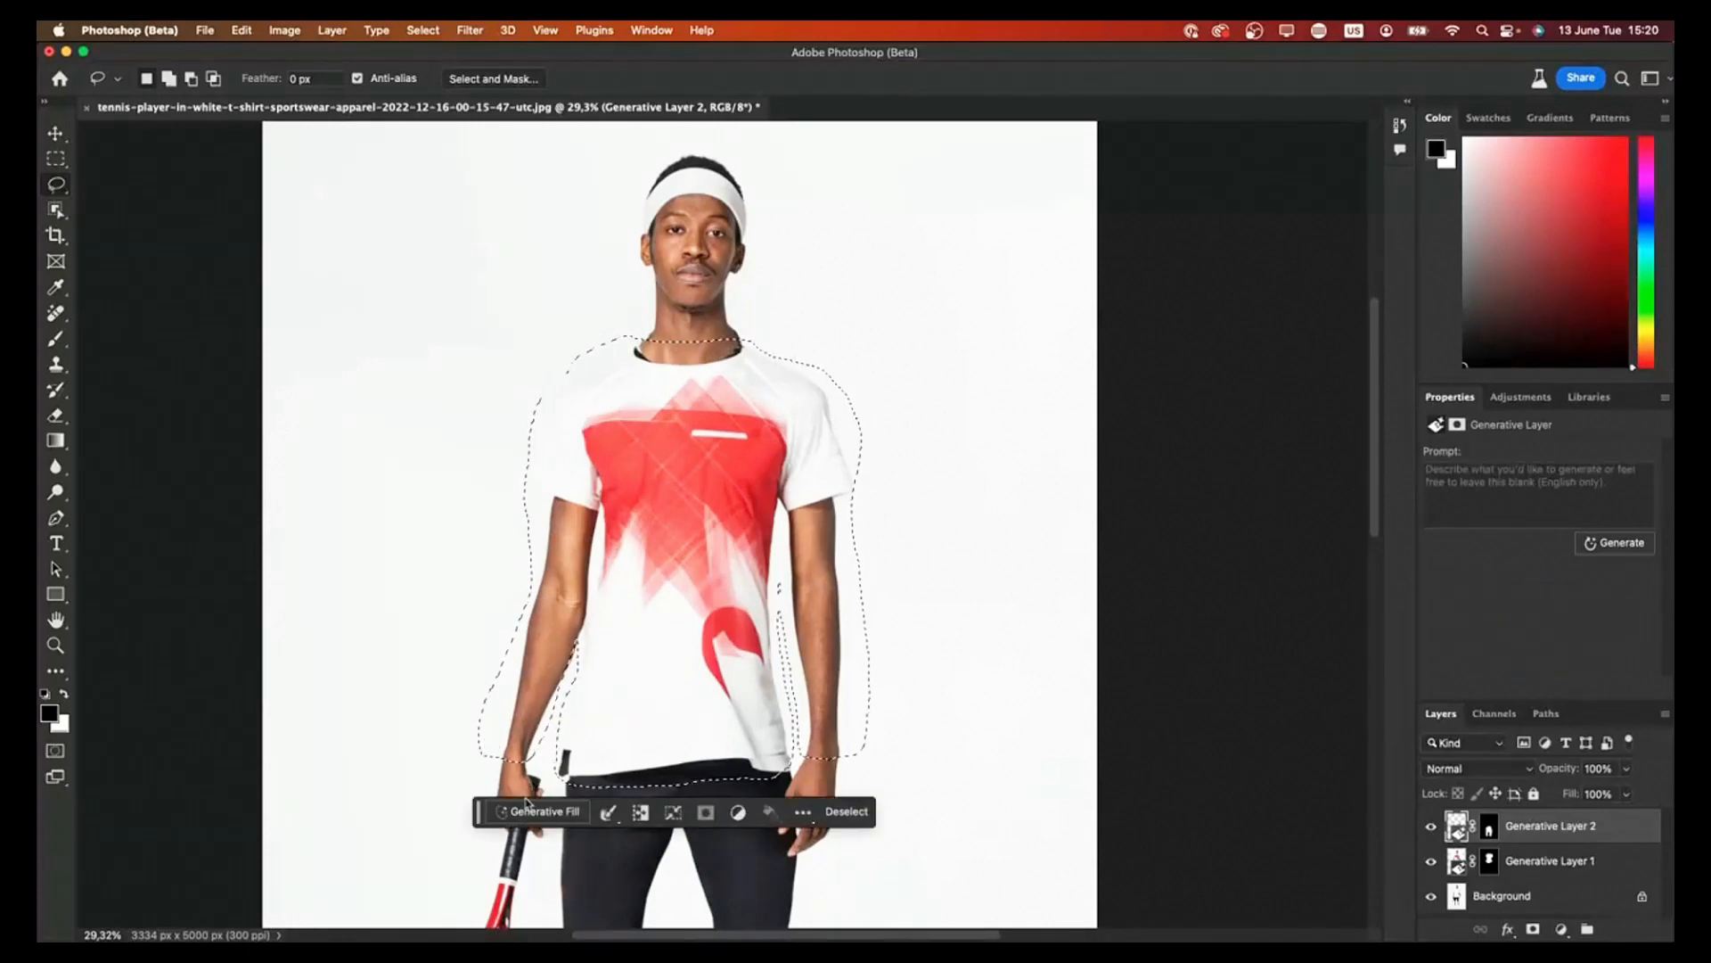
left_click(531, 811)
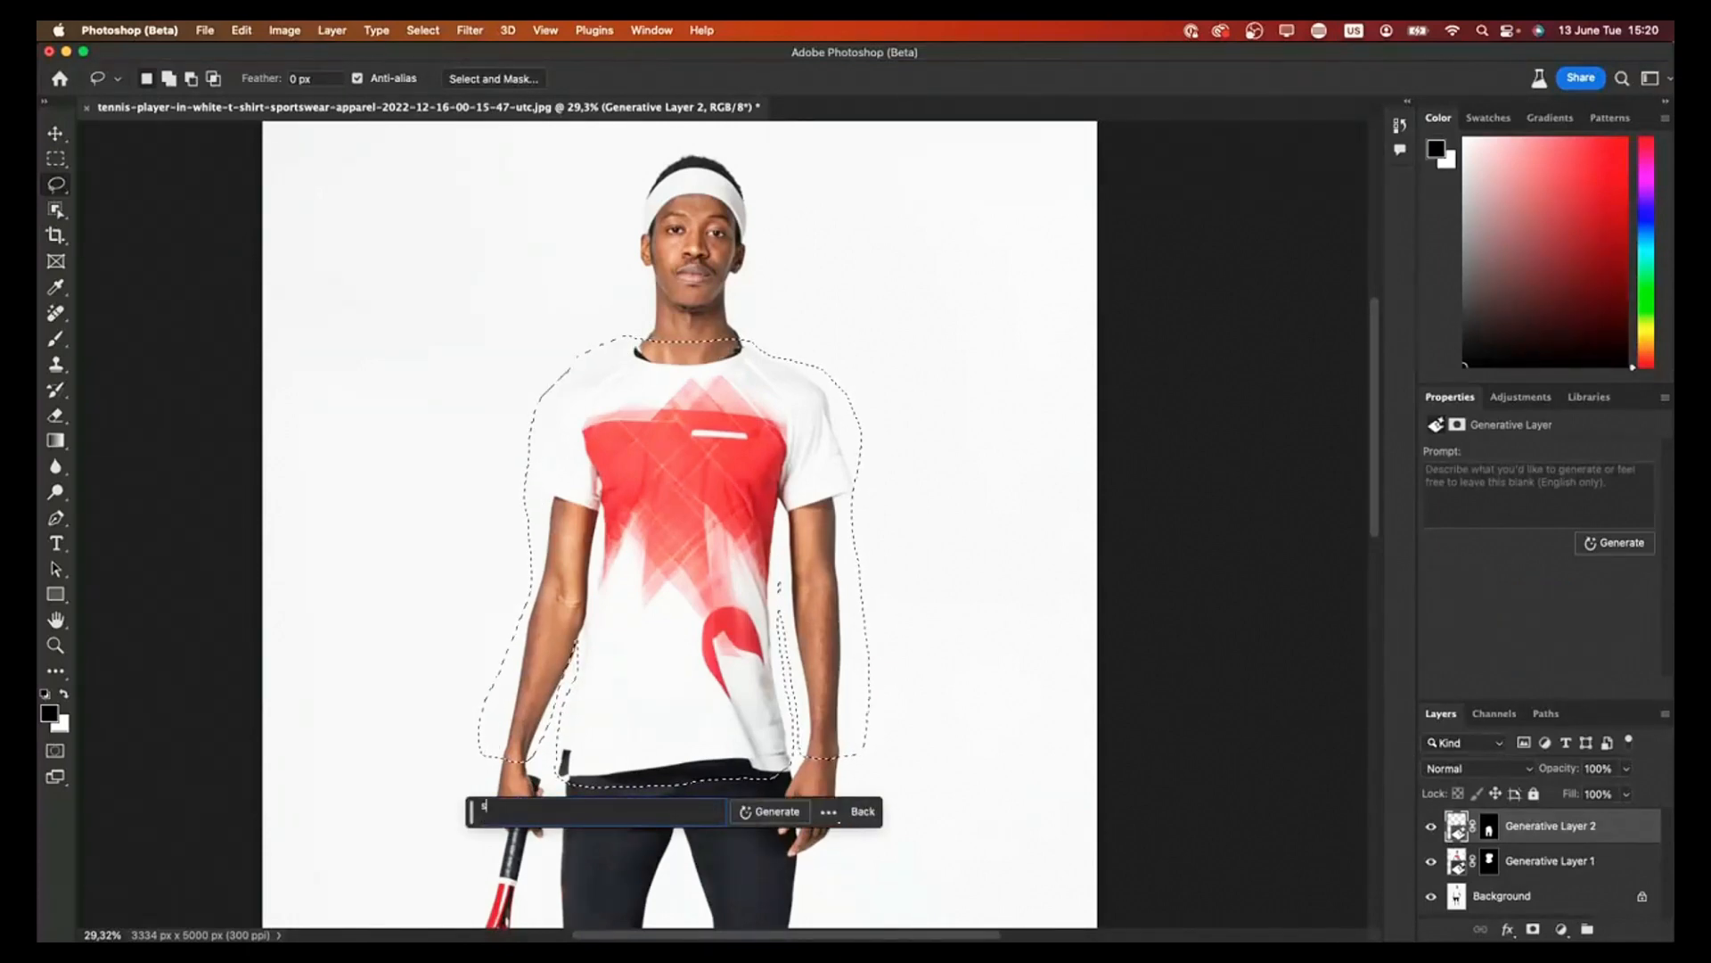
key("Return")
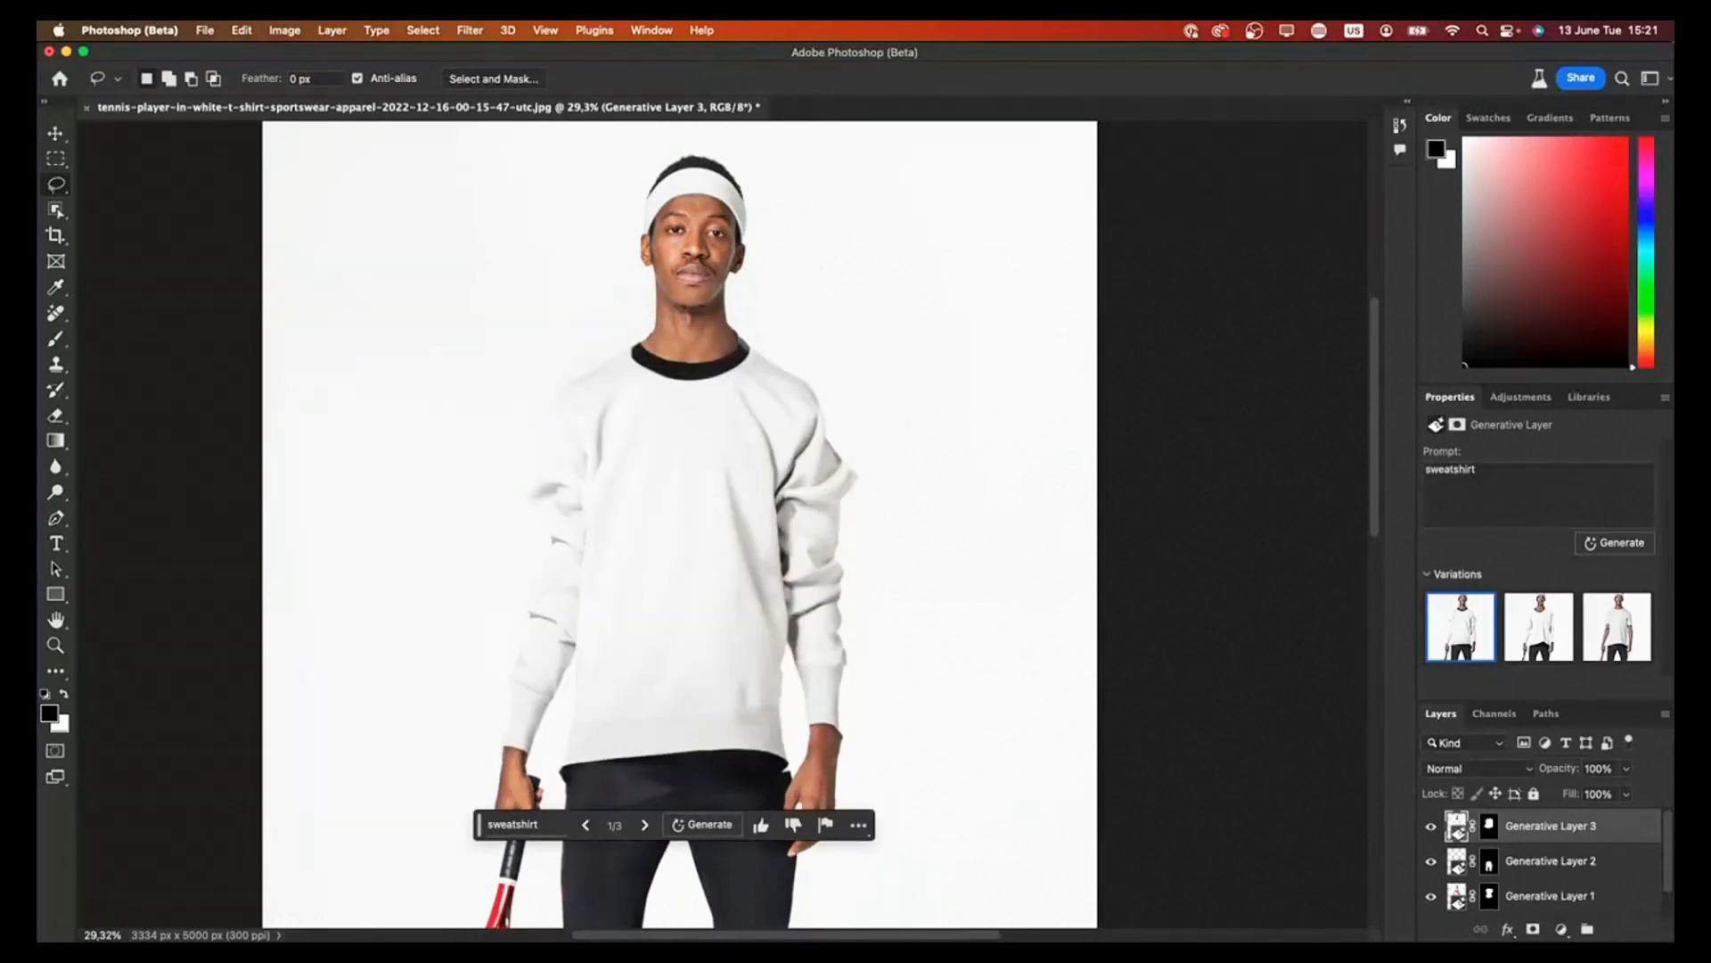
Step: Compare the three "sweatshirt" variations against the pants and return to the first one, with the black collar
scroll(612, 604, "down", 2)
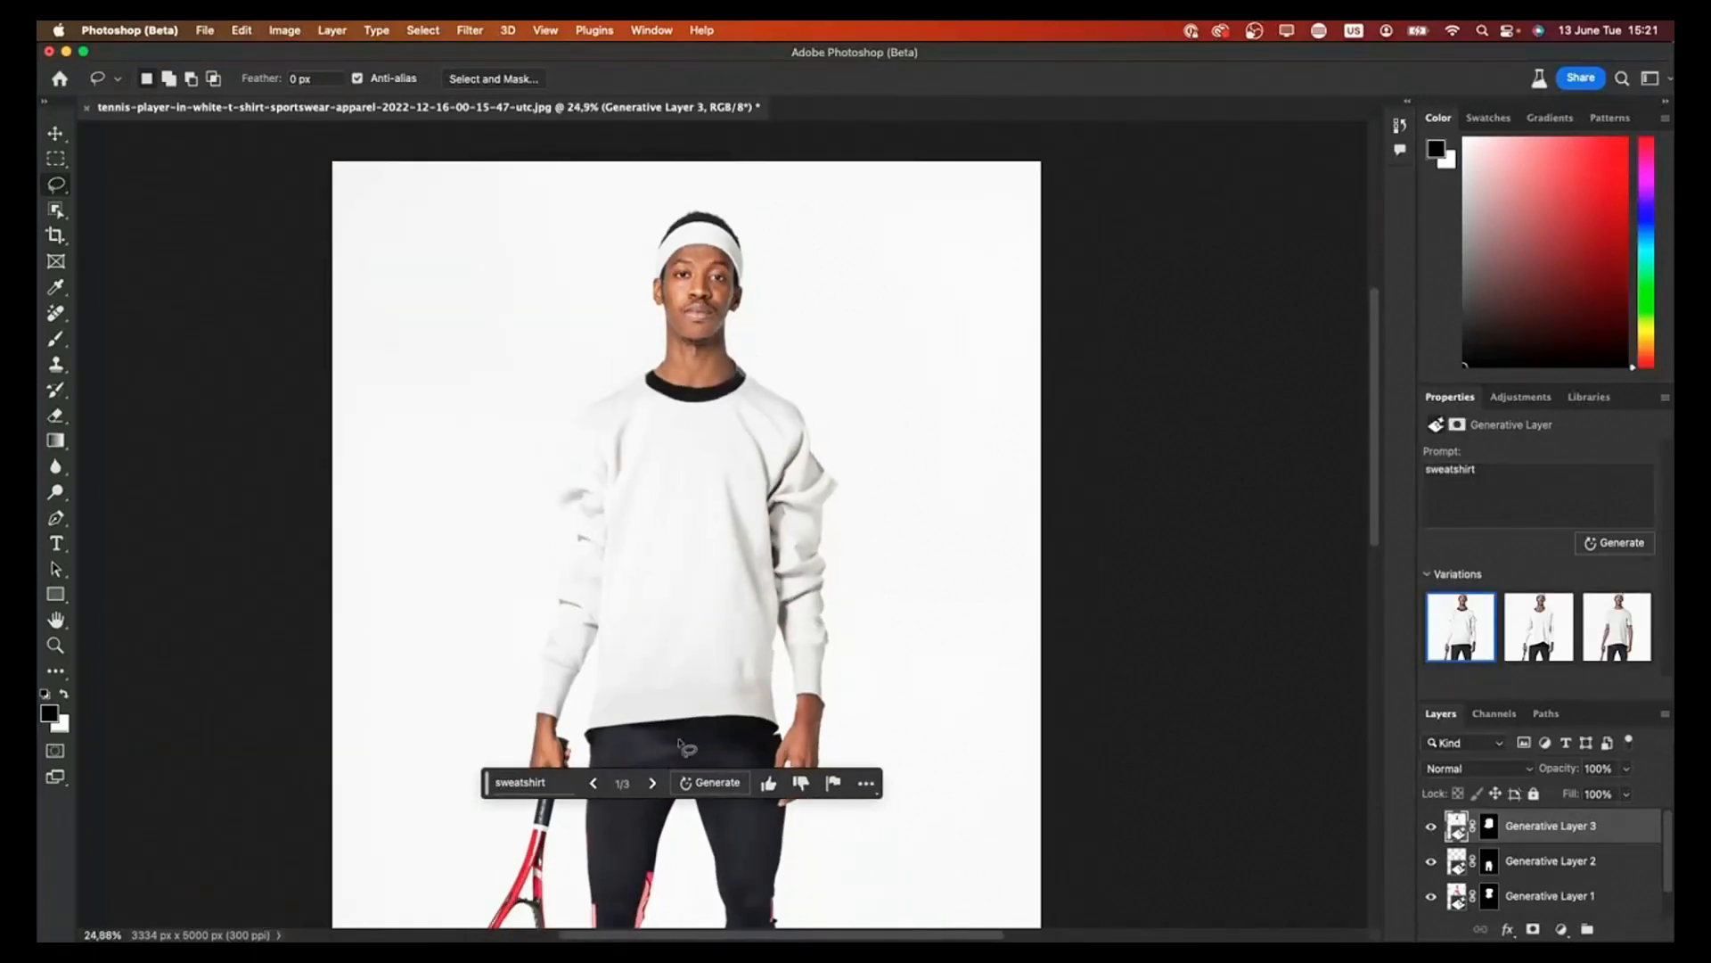
left_click(650, 791)
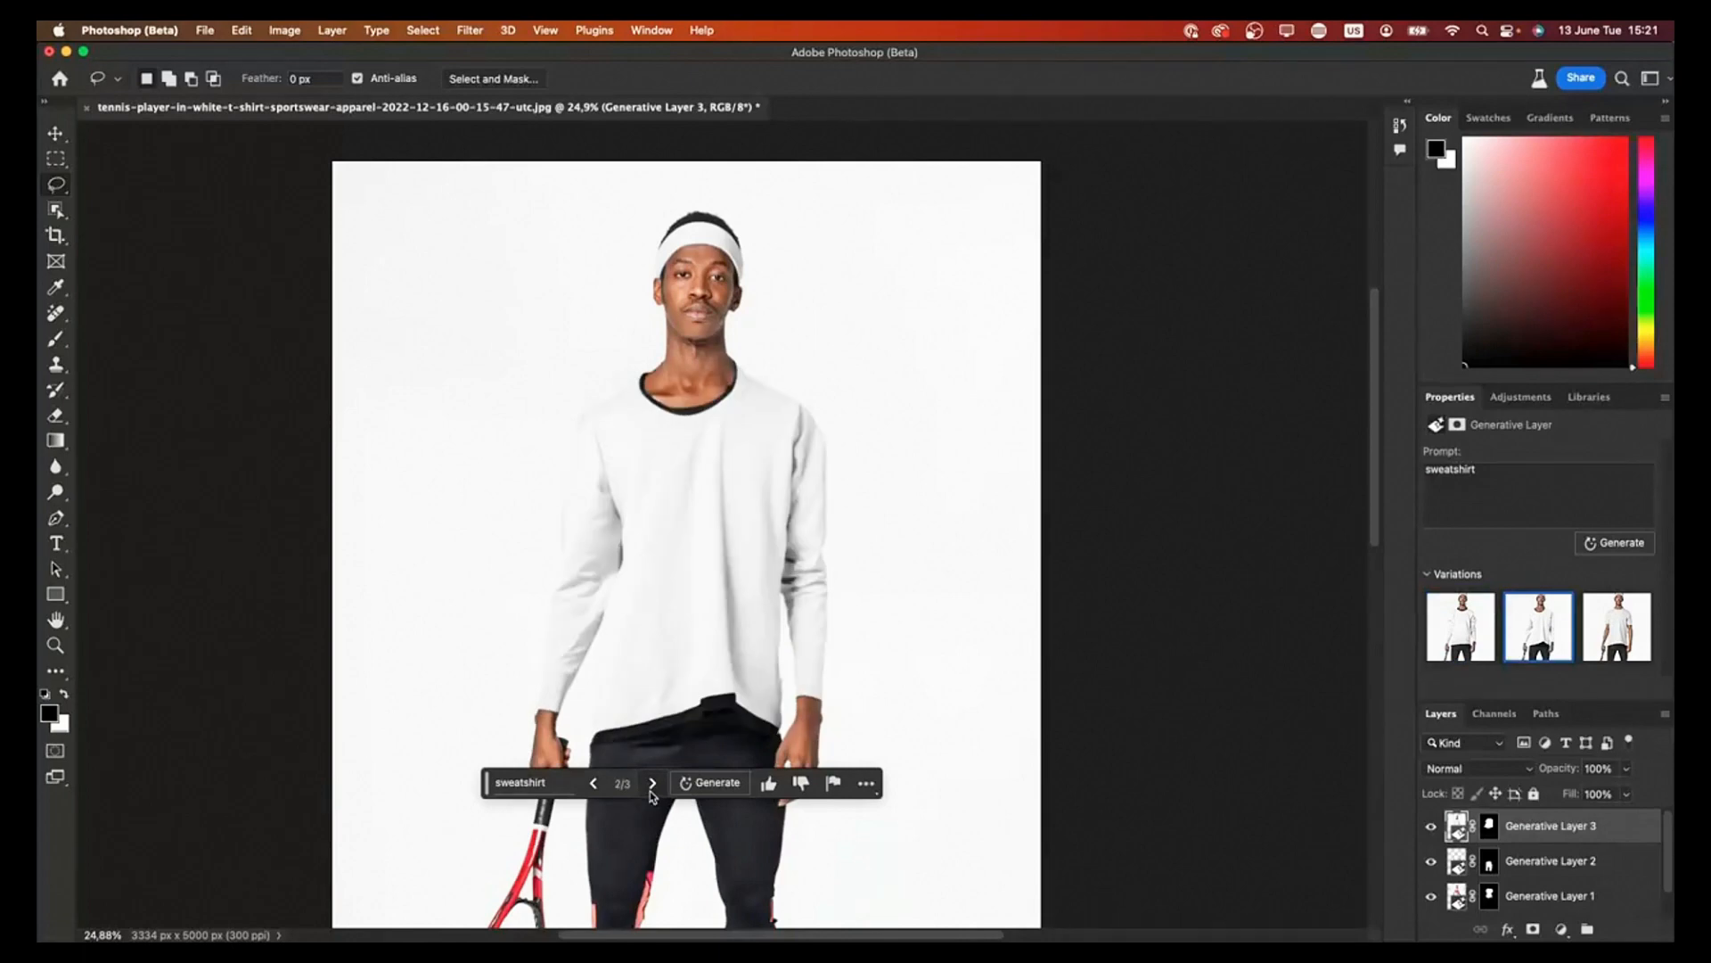
left_click(650, 790)
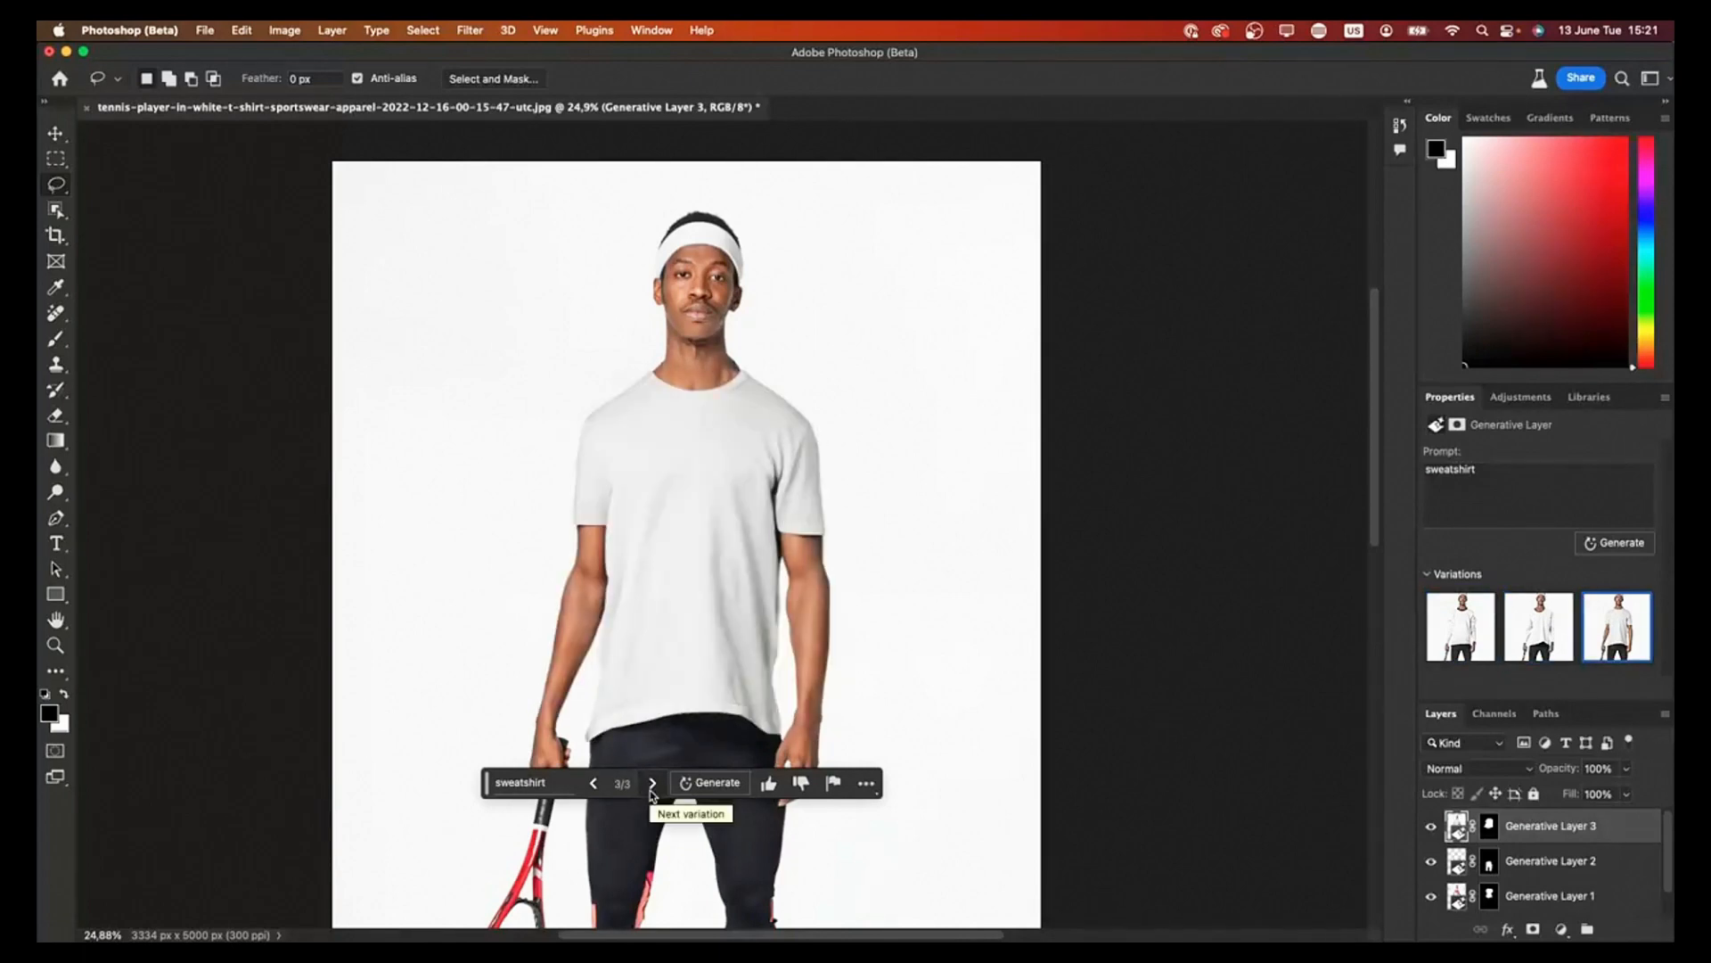
left_click(651, 784)
scroll(857, 535, "down", 3)
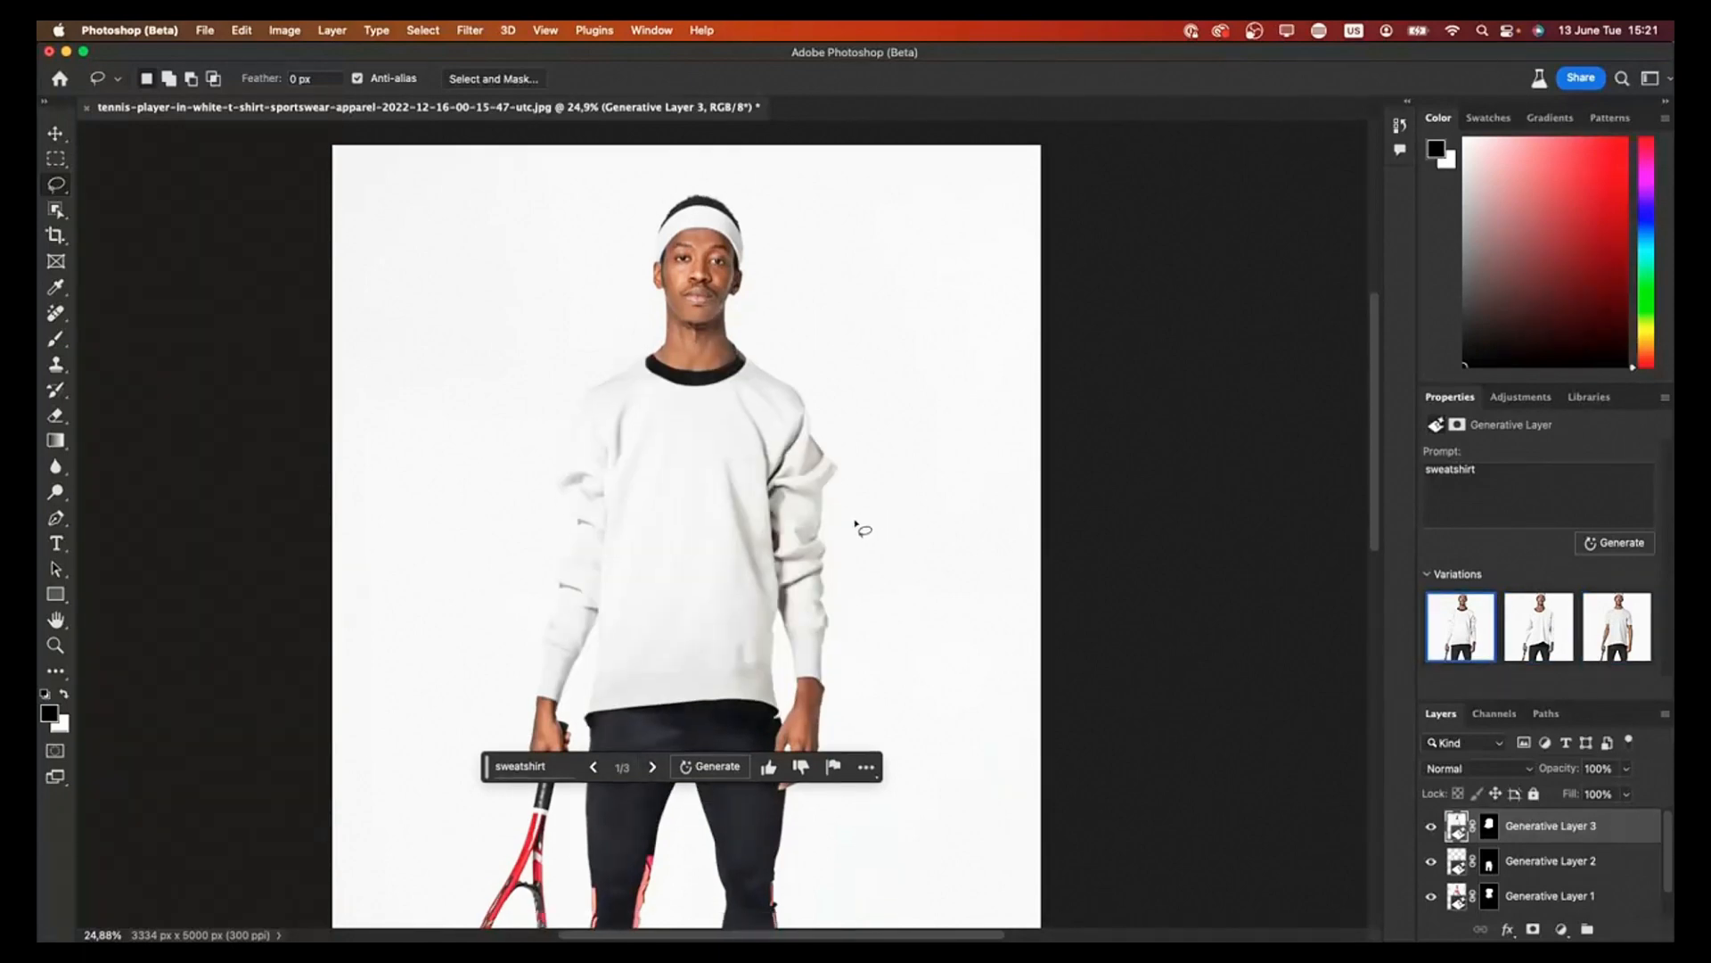
scroll(856, 526, "down", 2)
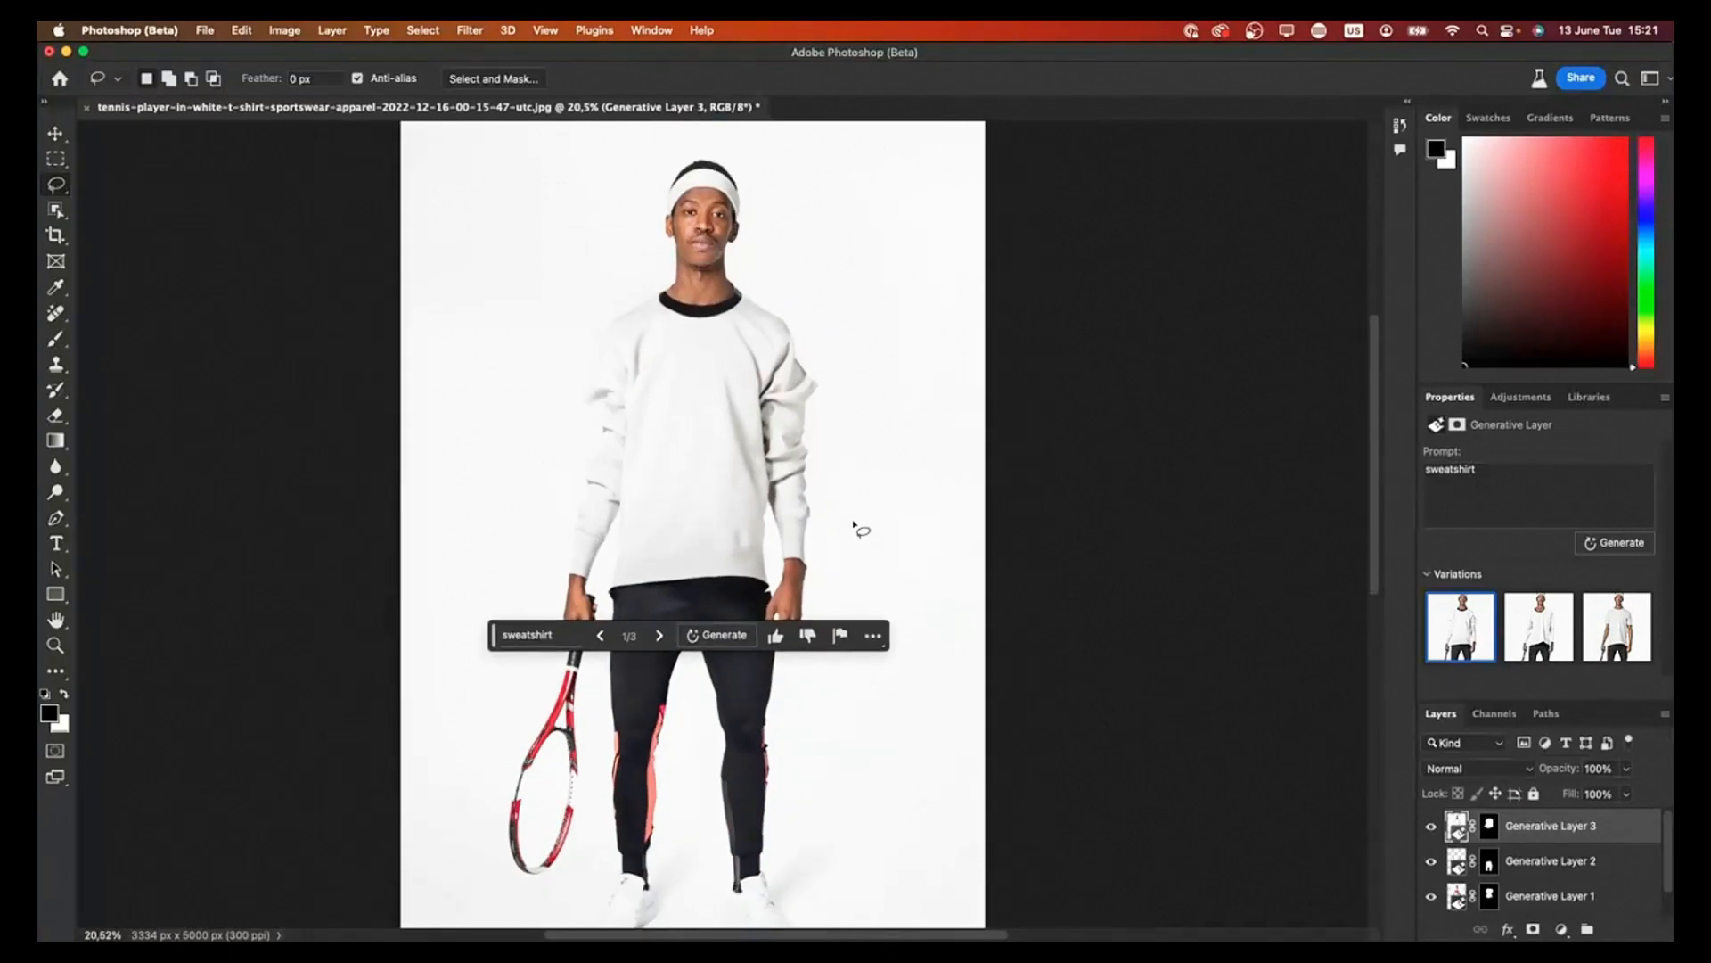
scroll(854, 526, "down", 1)
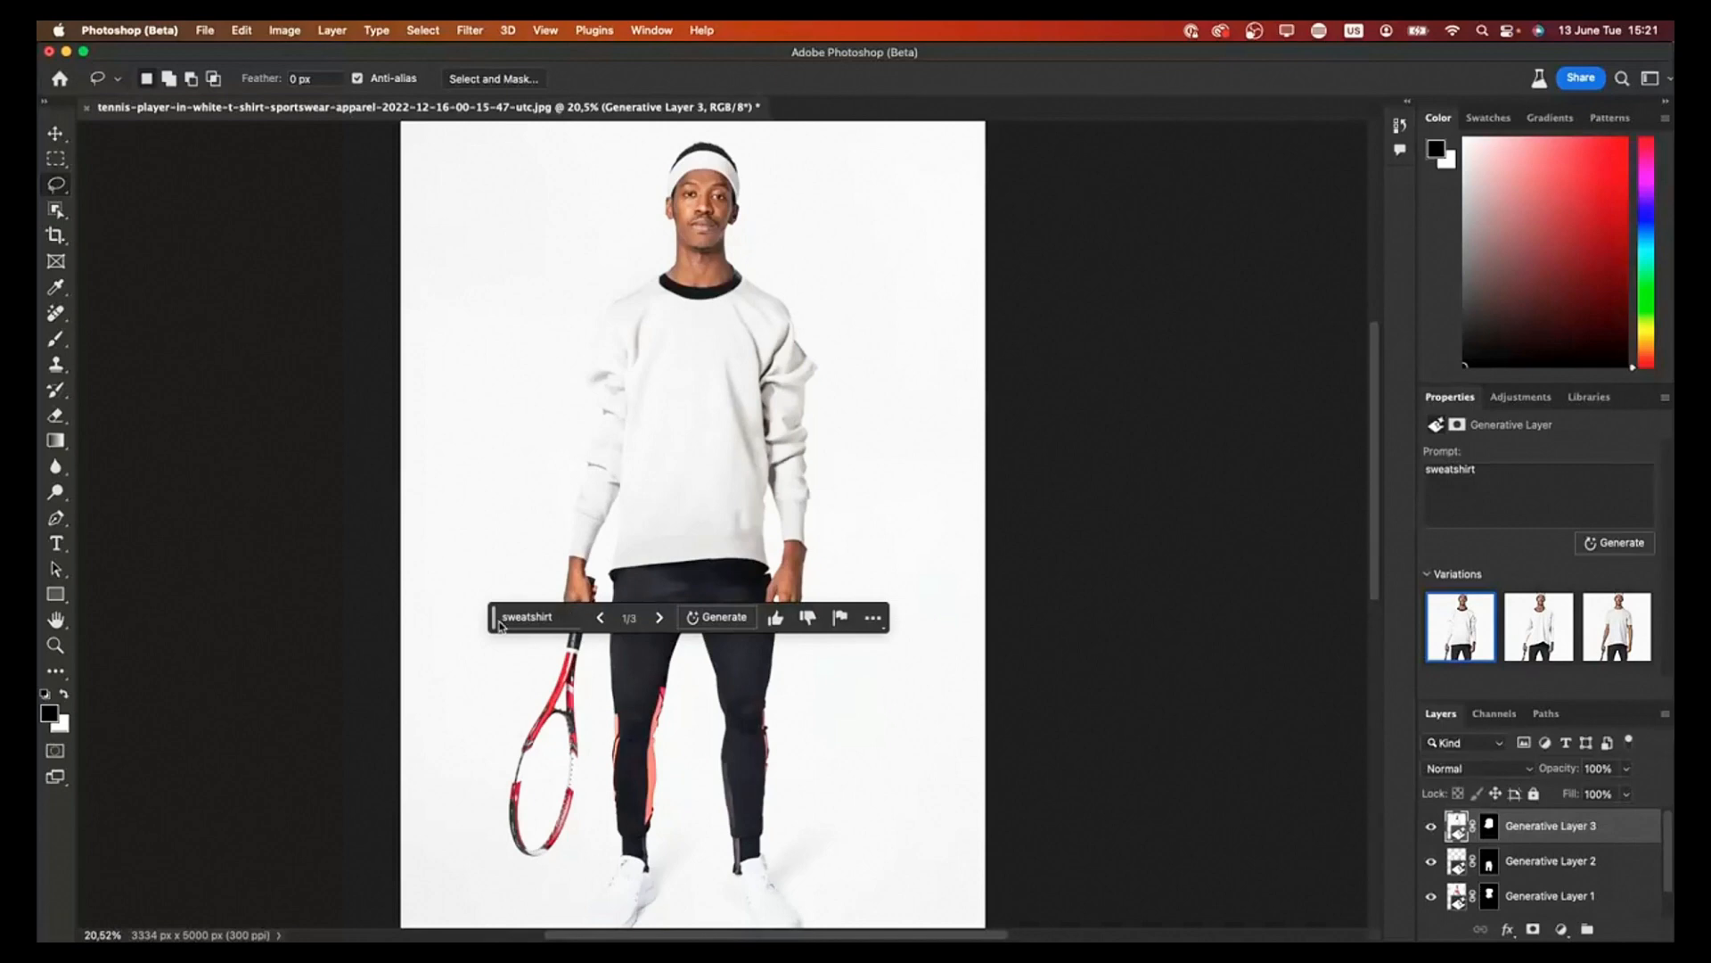
Step: Move the contextual task bar down beside the shoes and generate new variations of the pants layer with the prompt "cargo pants"
left_click_drag(497, 618, 302, 851)
scroll(696, 434, "down", 5)
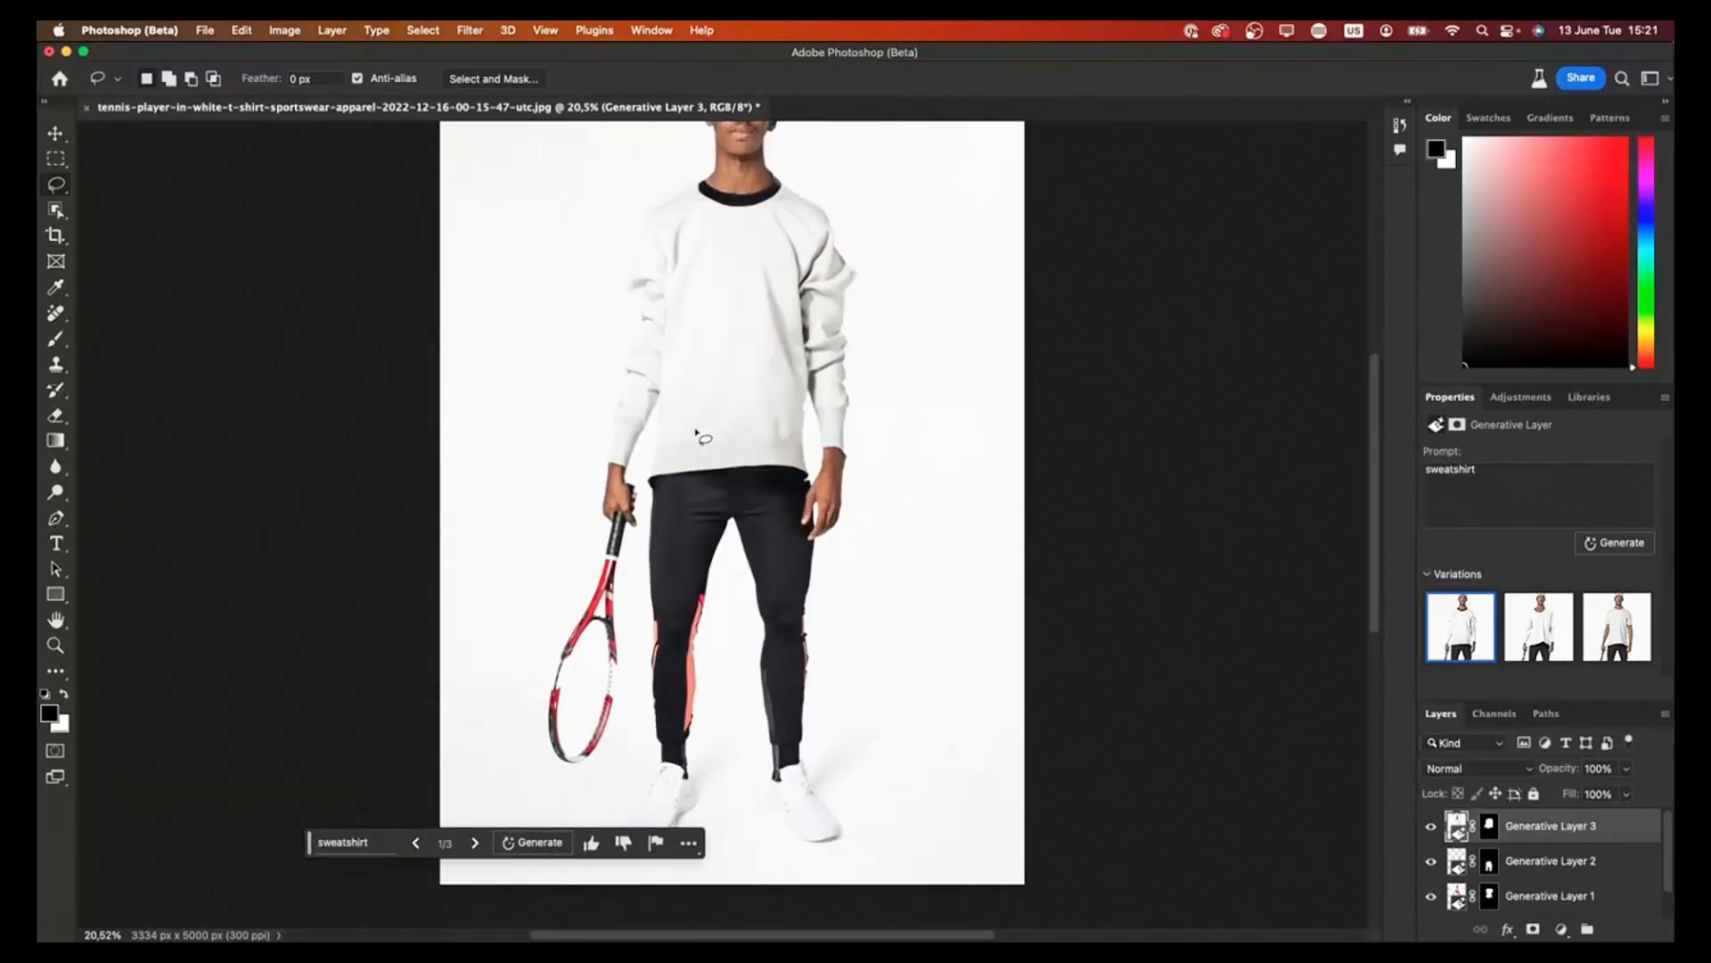
scroll(696, 434, "up", 5)
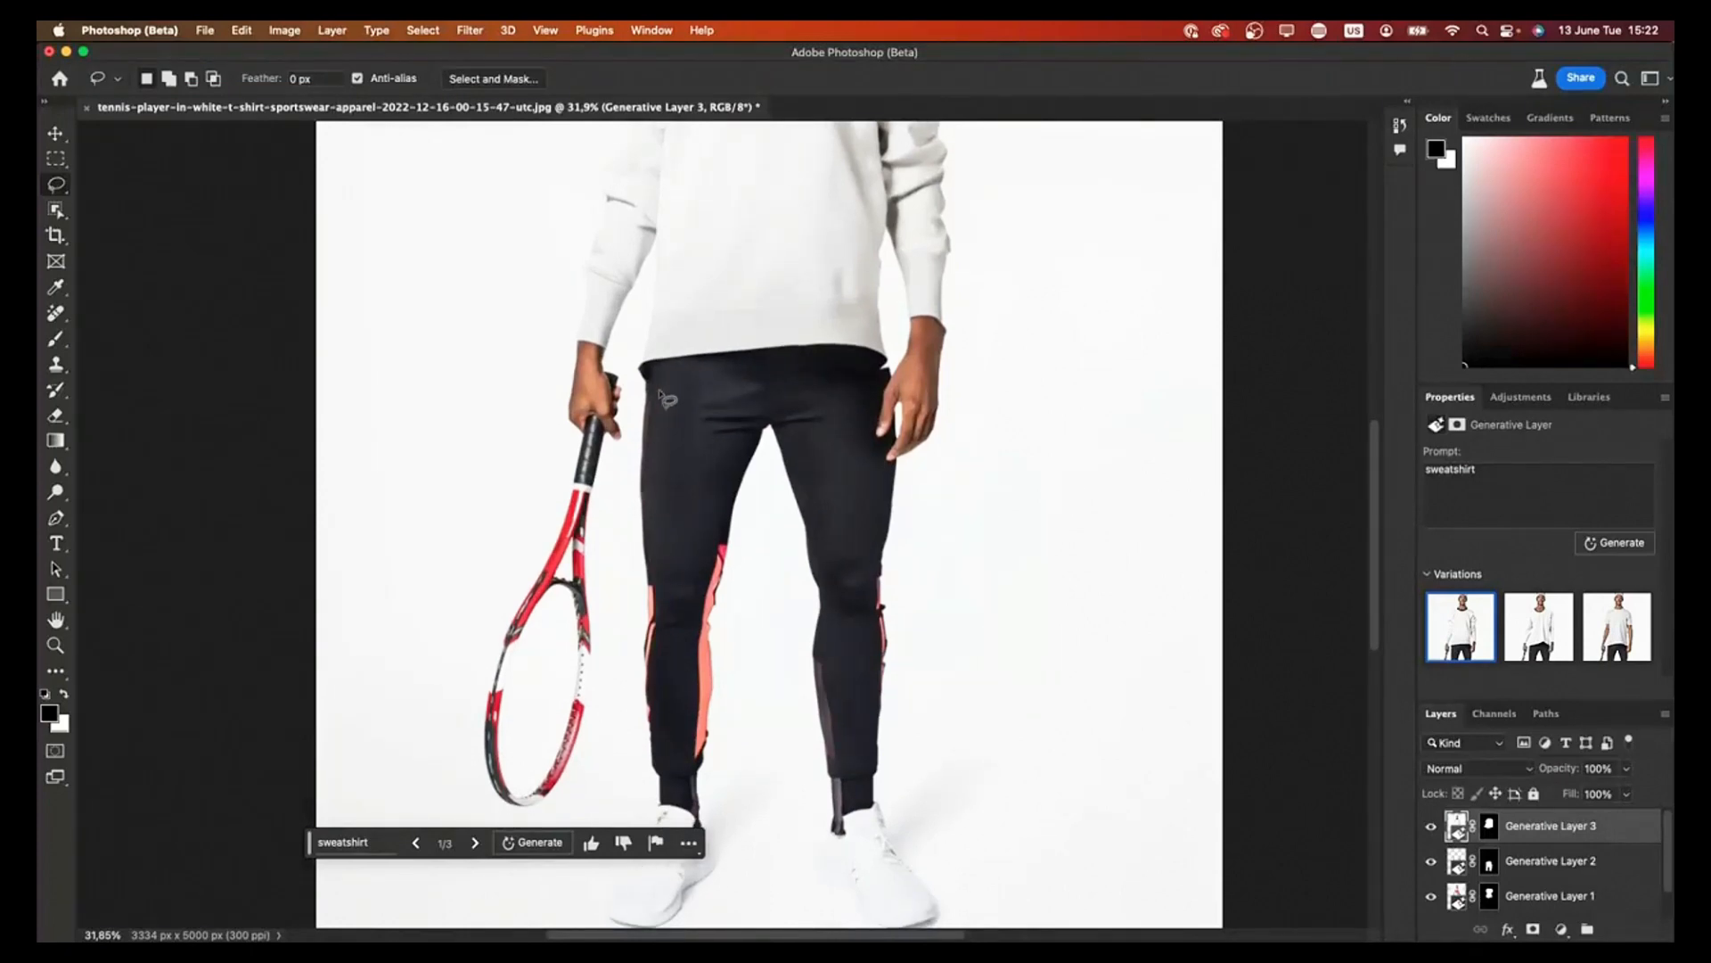
left_click(1561, 863)
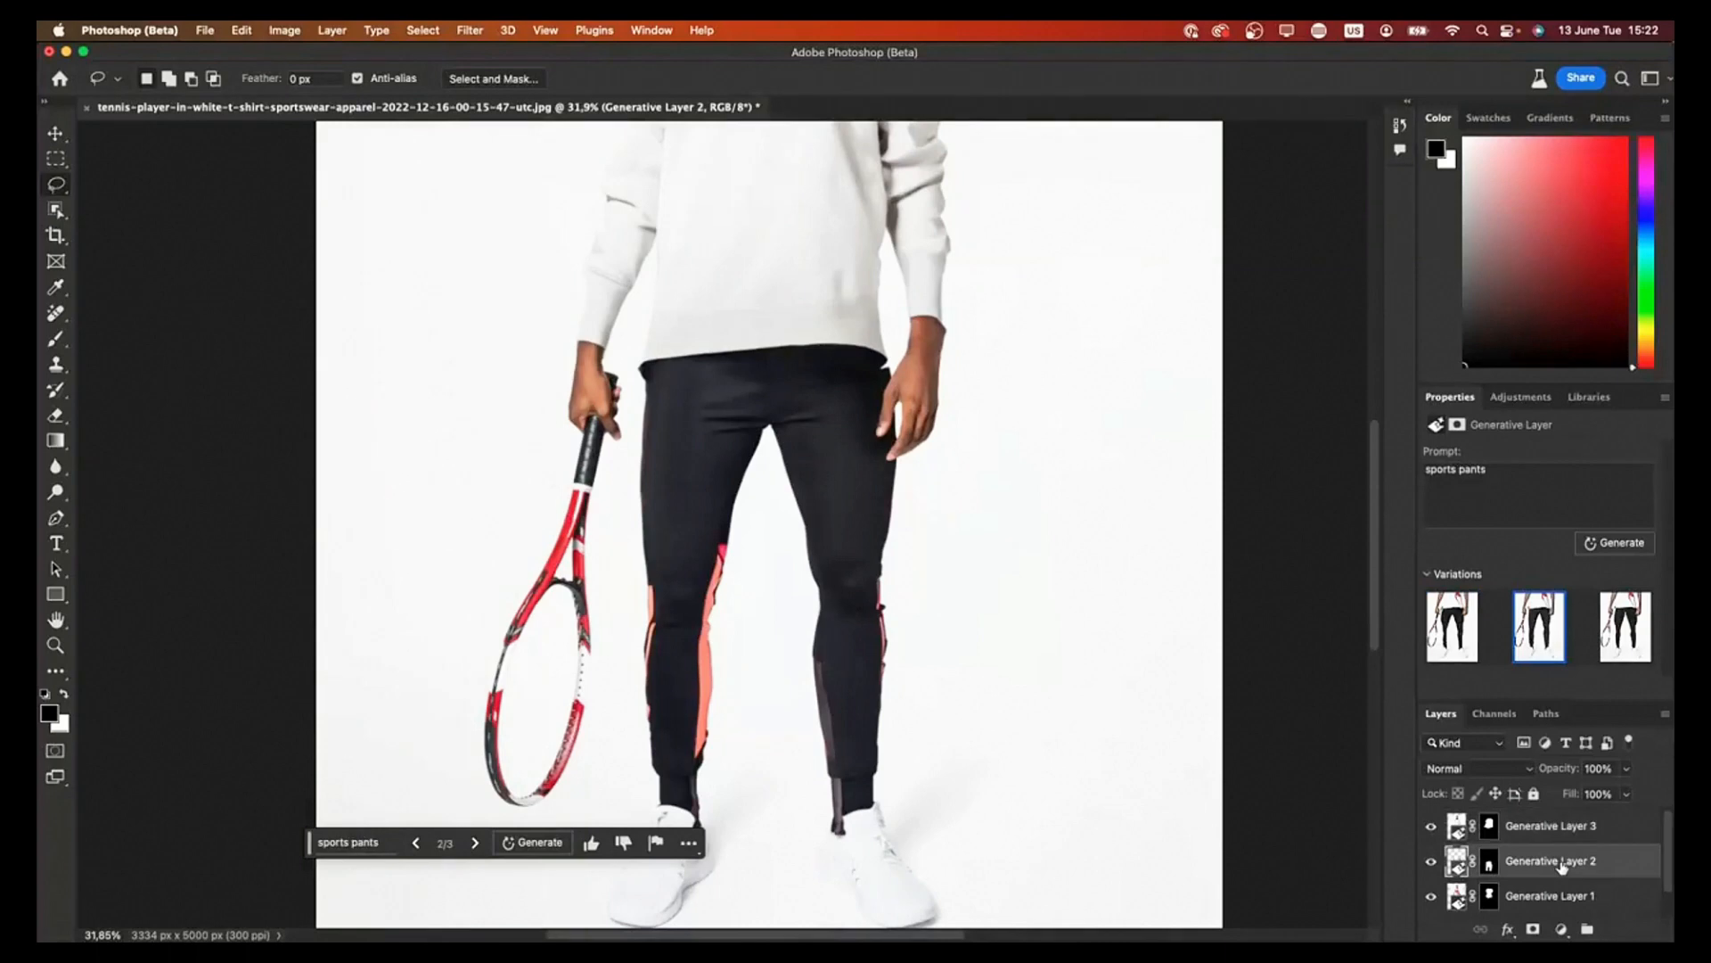
triple_click(1491, 468)
type("sports c")
key("BackSpace")
key("BackSpace")
key("BackSpace")
key("BackSpace")
key("BackSpace")
key("BackSpace")
key("BackSpace")
key("BackSpace")
key("BackSpace")
type("cargo pants")
left_click(1615, 543)
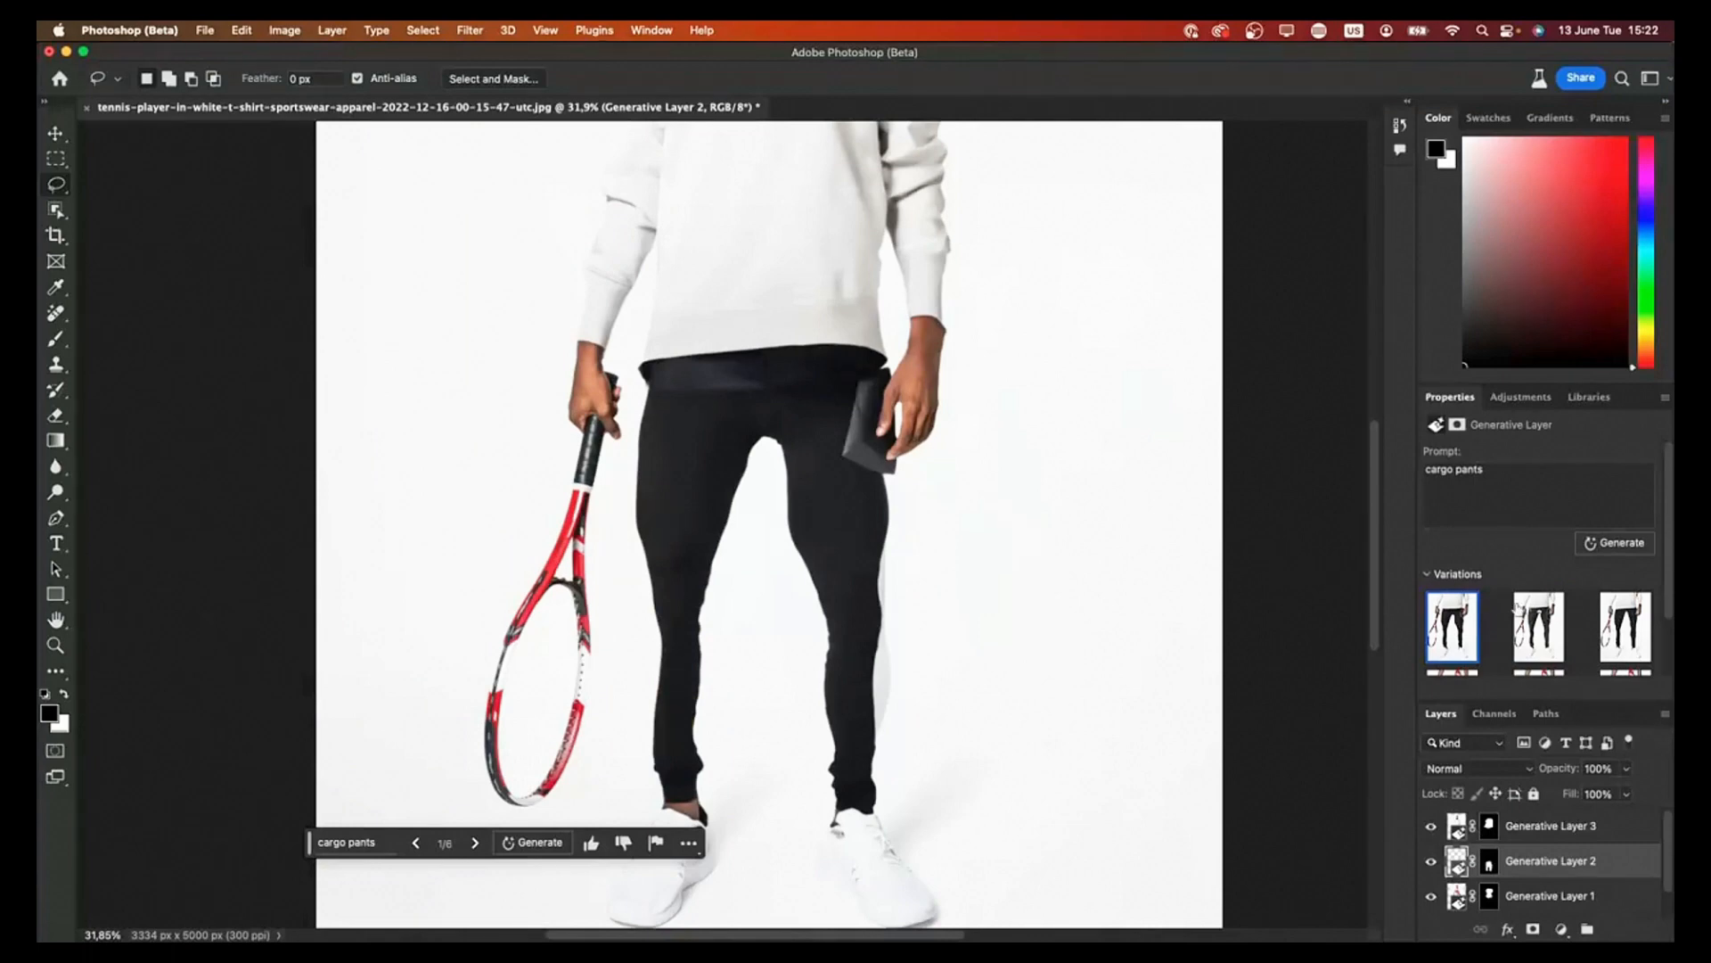
Step: Compare the "cargo pants" variations with the earlier "sports pants" ones on the pants layer
left_click(1518, 635)
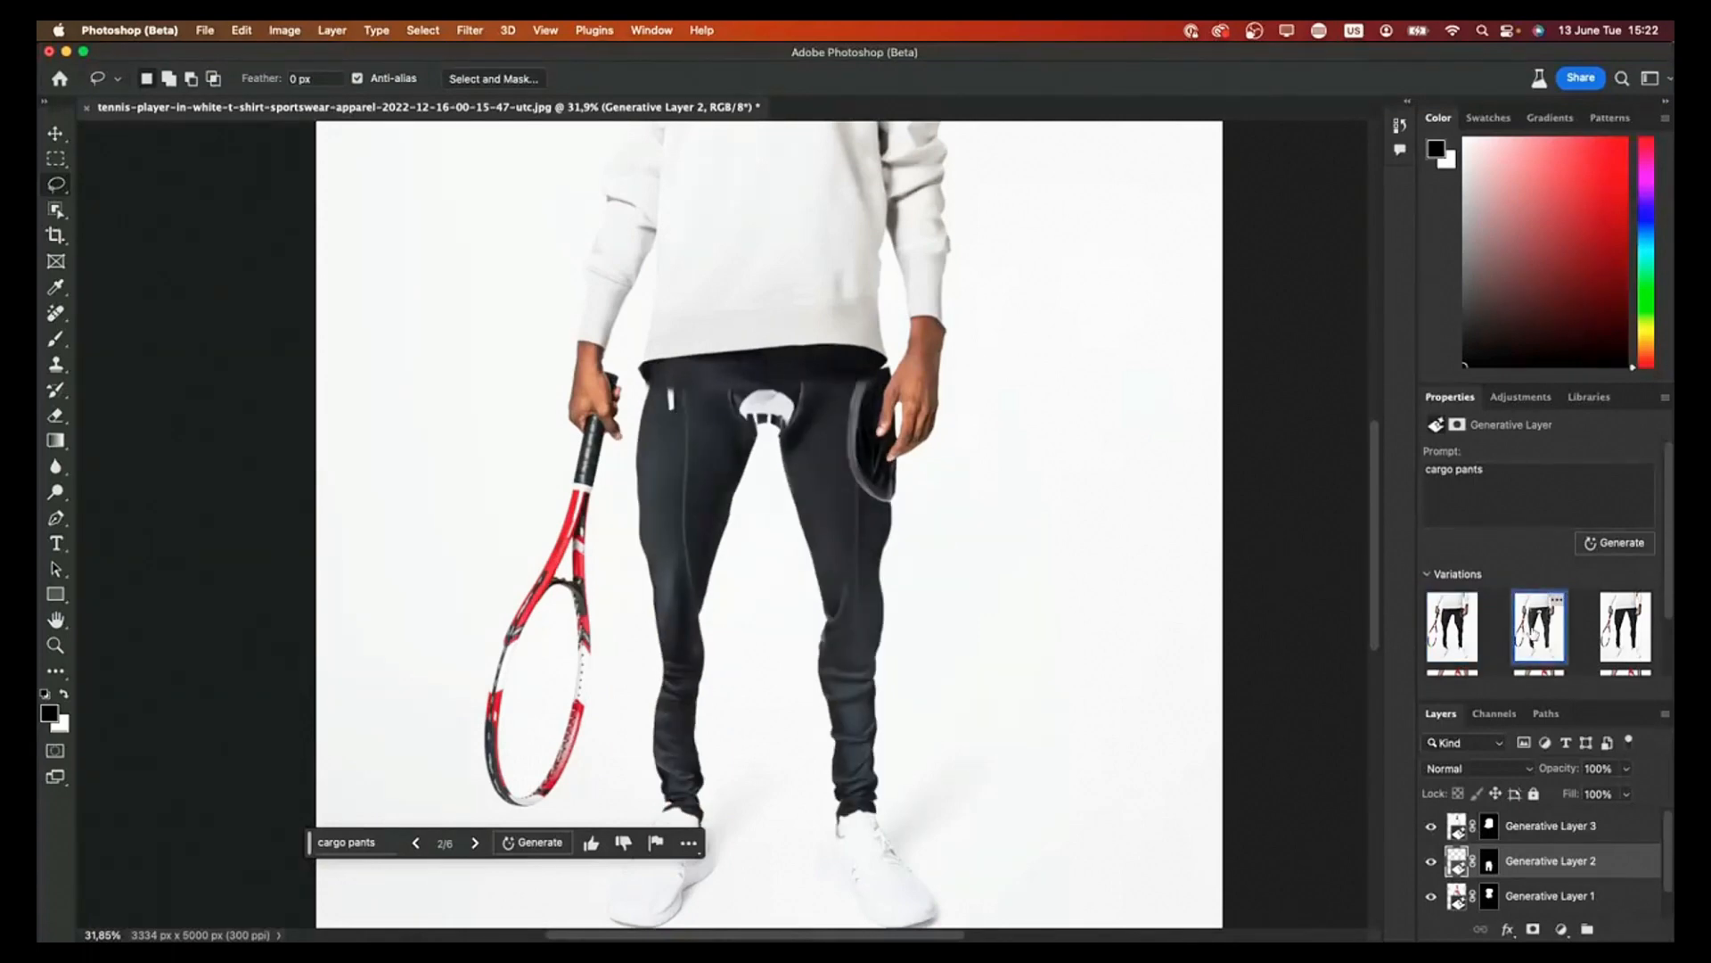
left_click(1625, 628)
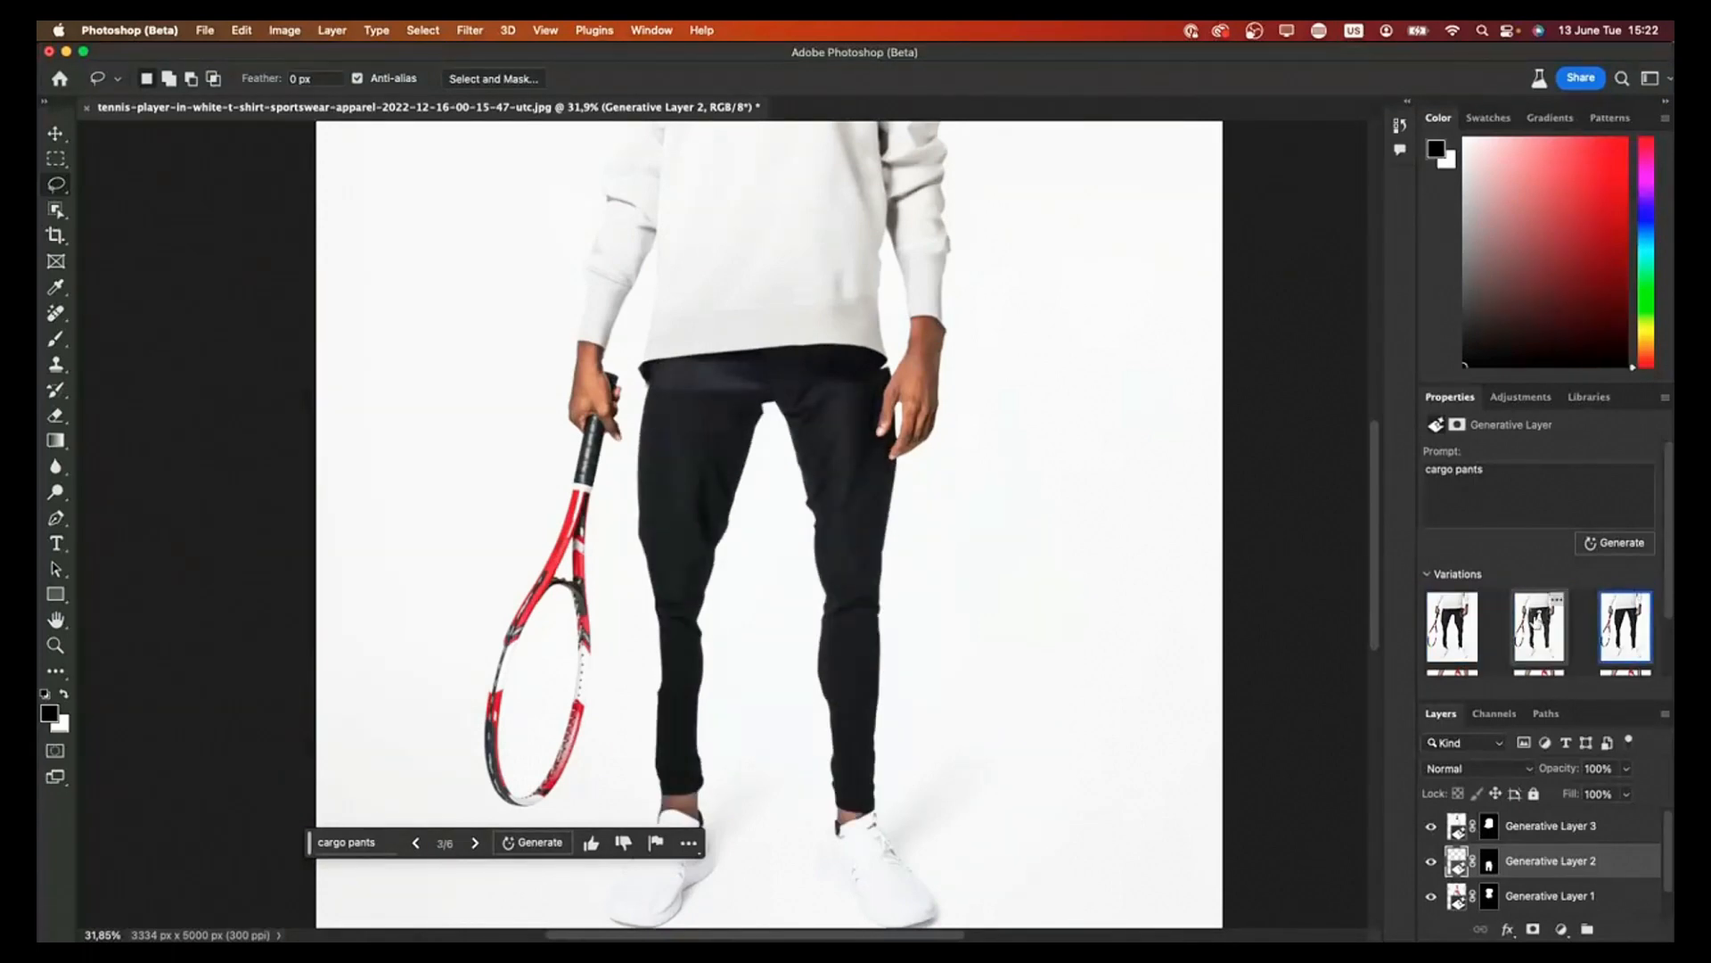
scroll(1542, 624, "down", 2)
left_click(1454, 629)
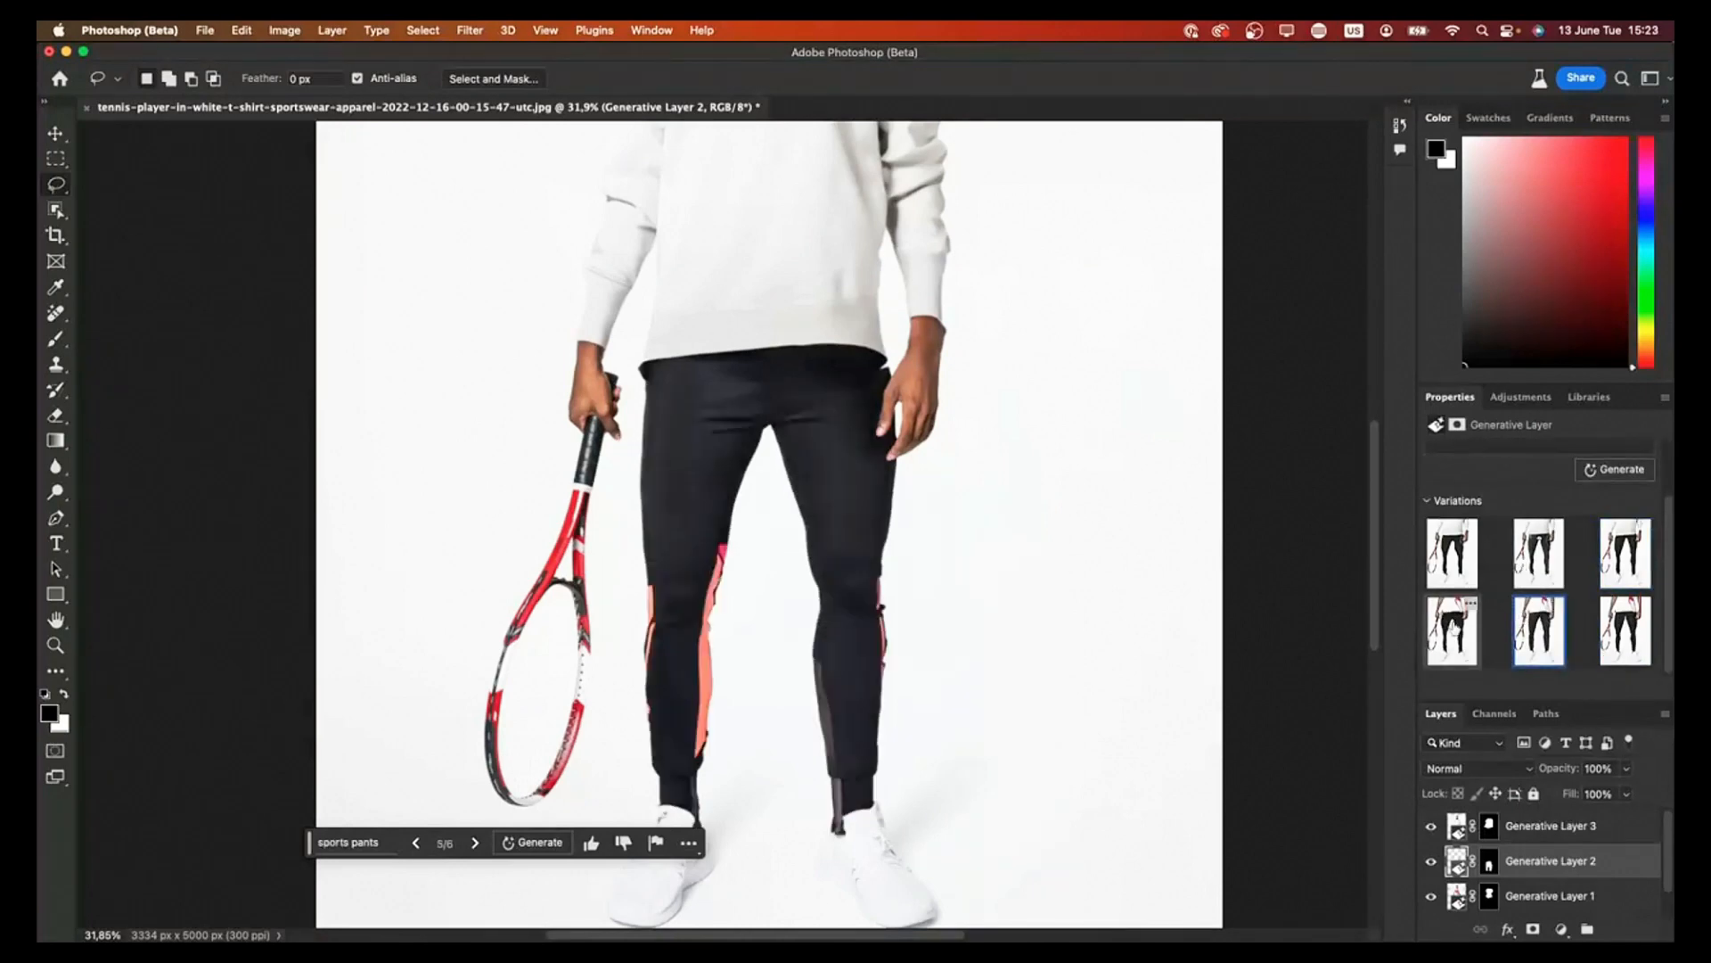
left_click(1539, 629)
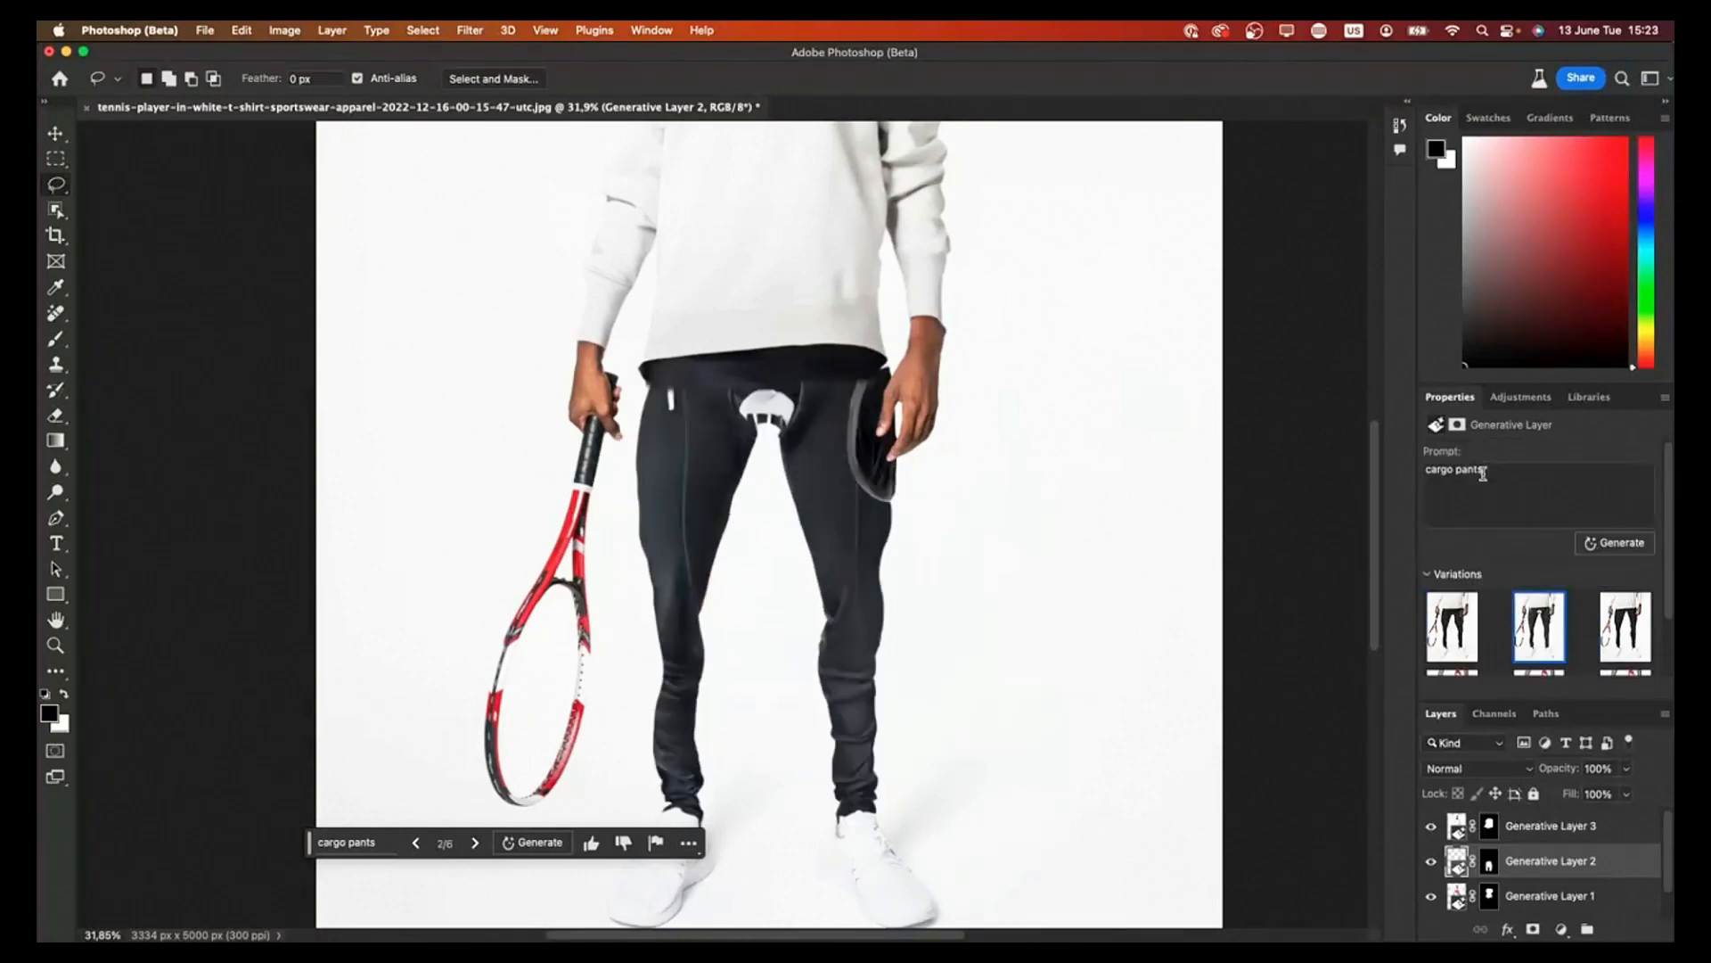
Step: Replace the pants layer's prompt with "jeans", generate new variations and select the second one
triple_click(1483, 474)
type("jeans")
left_click(1637, 550)
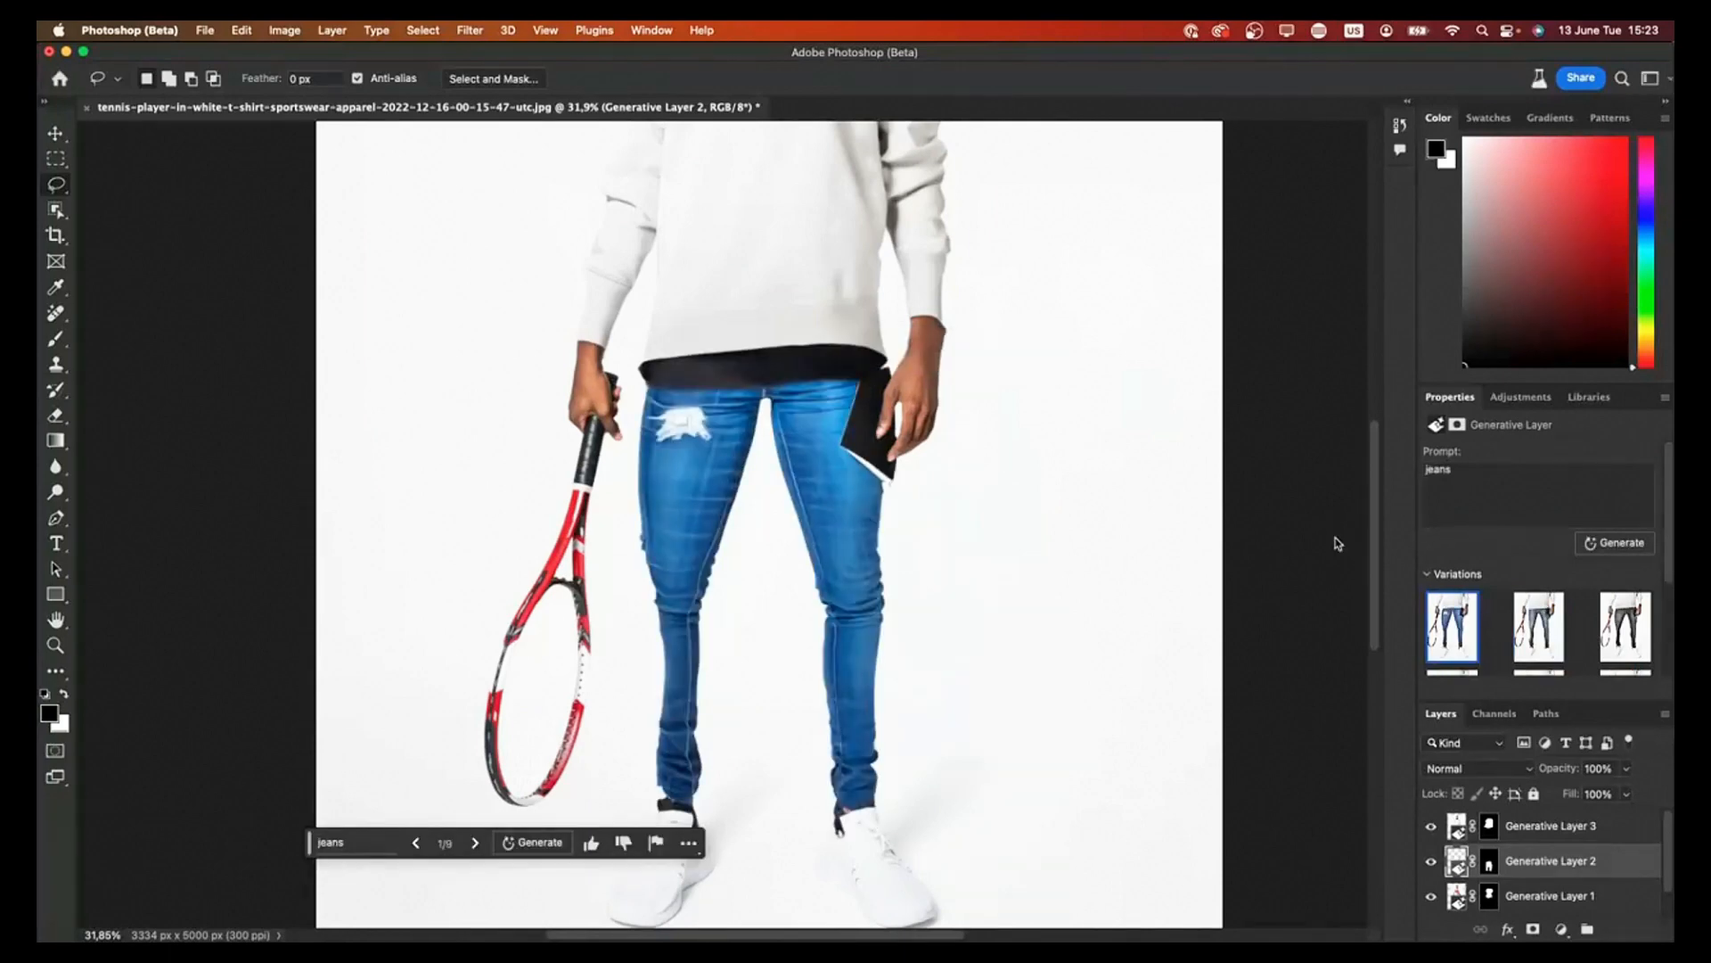
left_click(1515, 620)
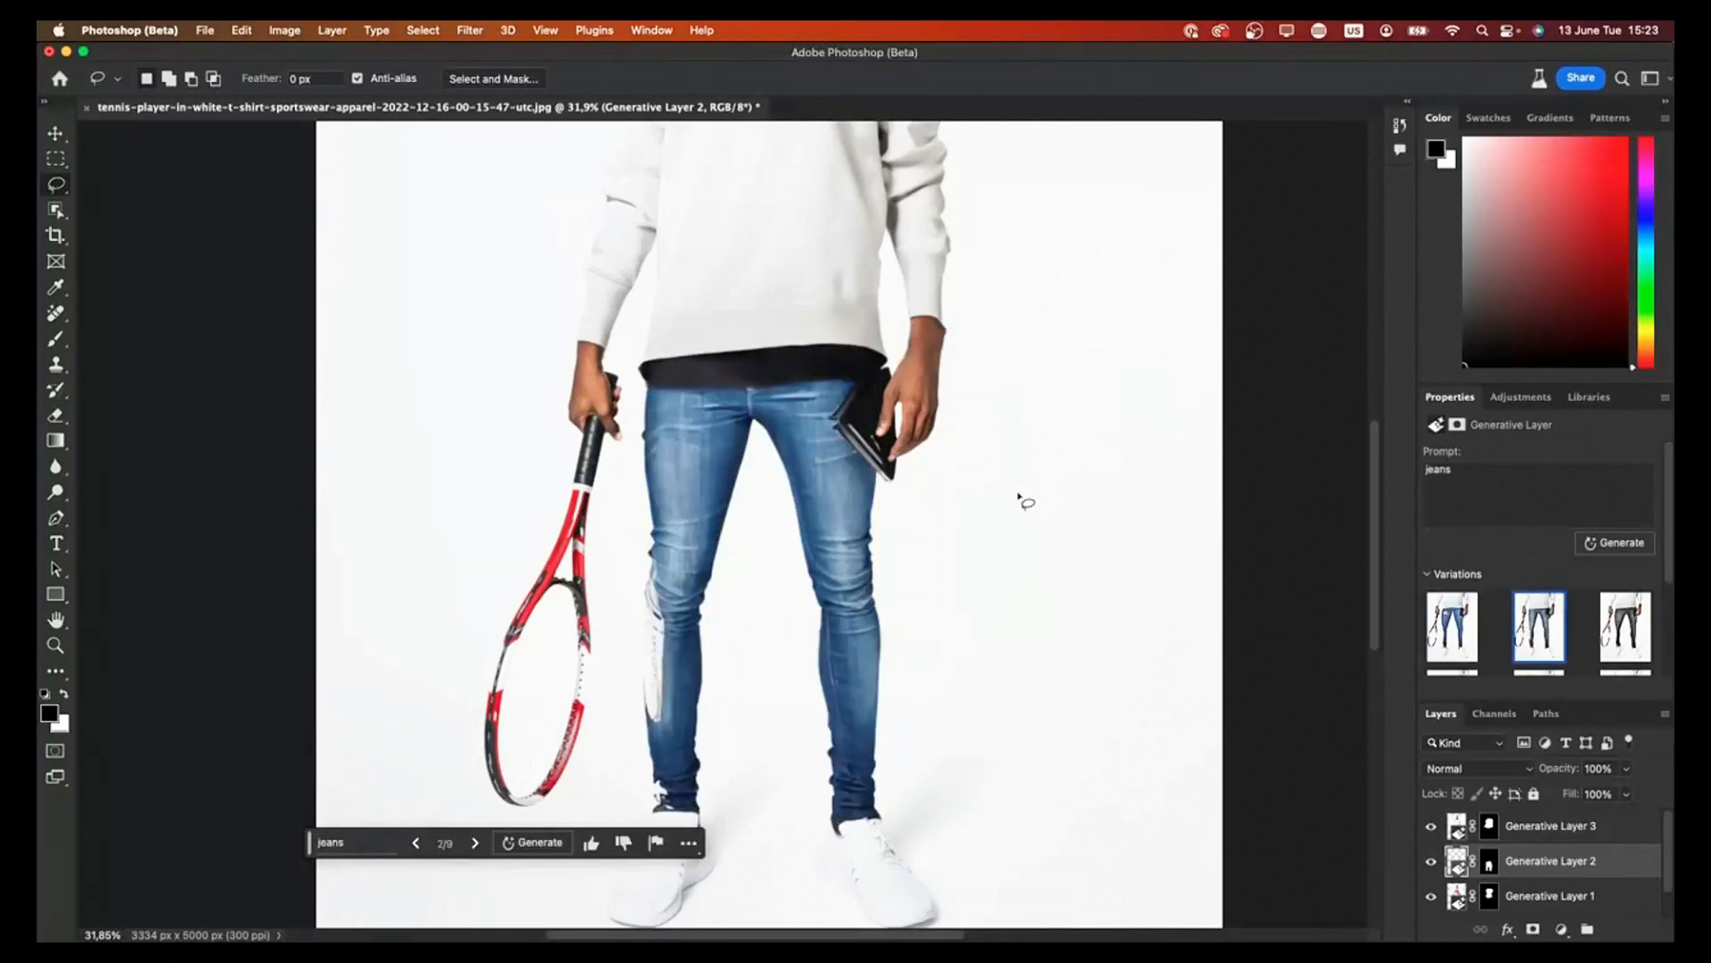
Step: Select the third "jeans" variation on the pants layer and generate another set with the same prompt
scroll(1020, 497, "down", 3)
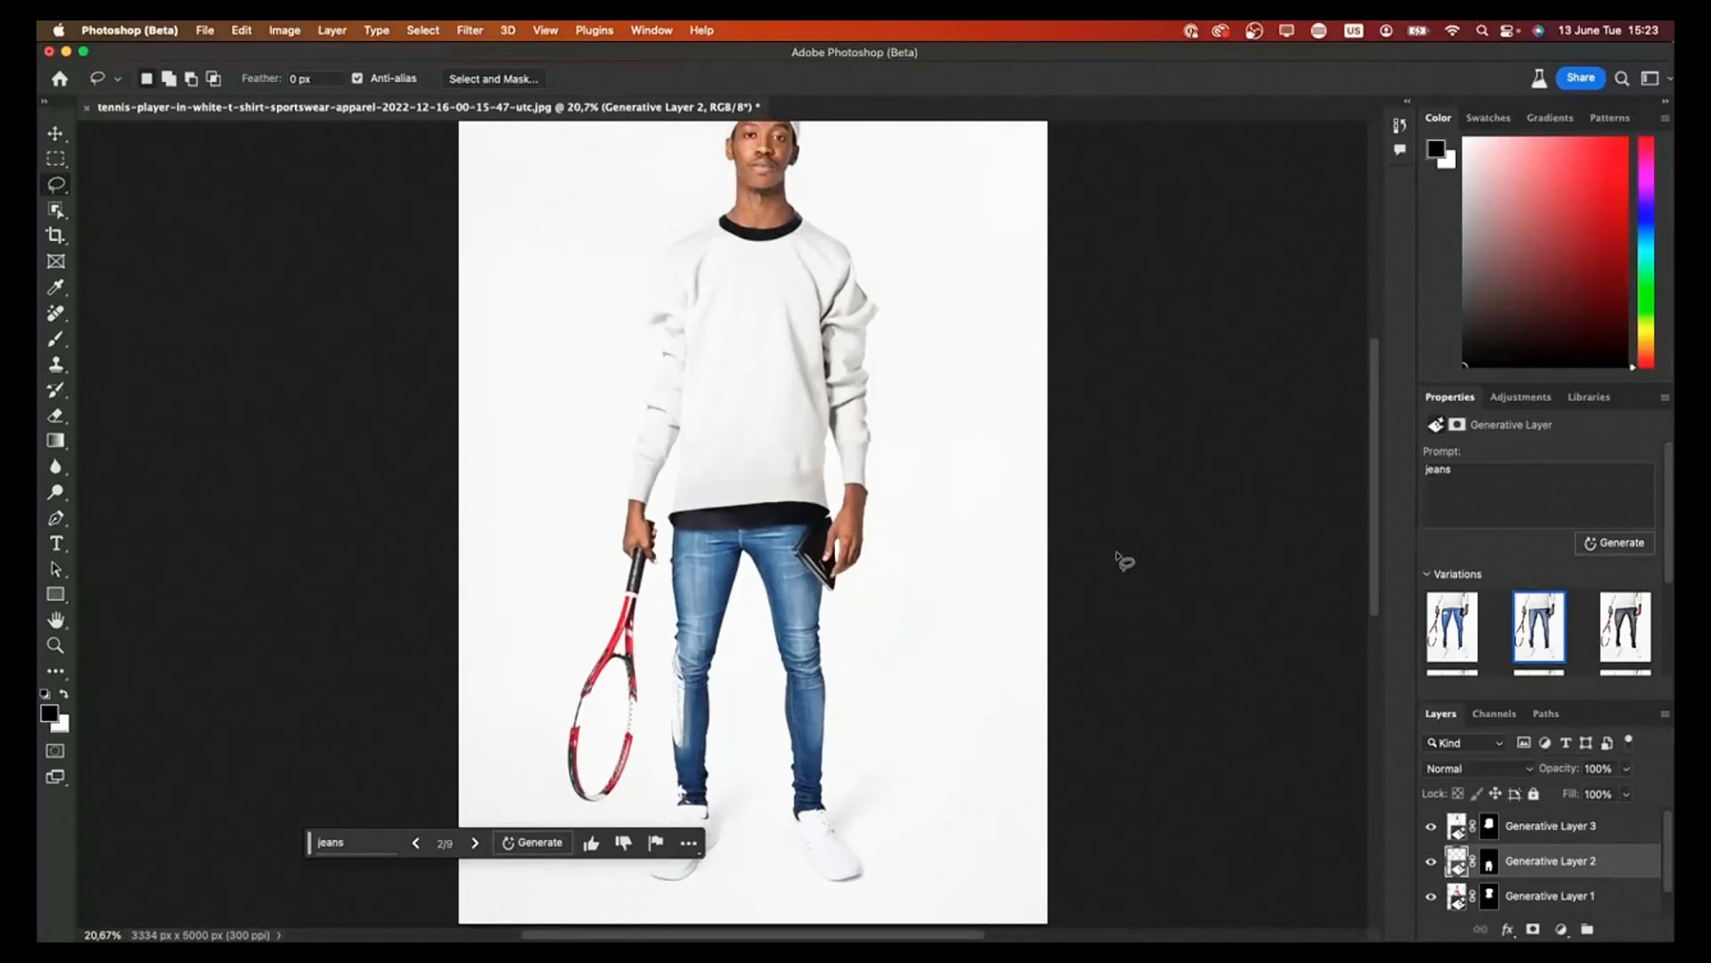
left_click(1635, 641)
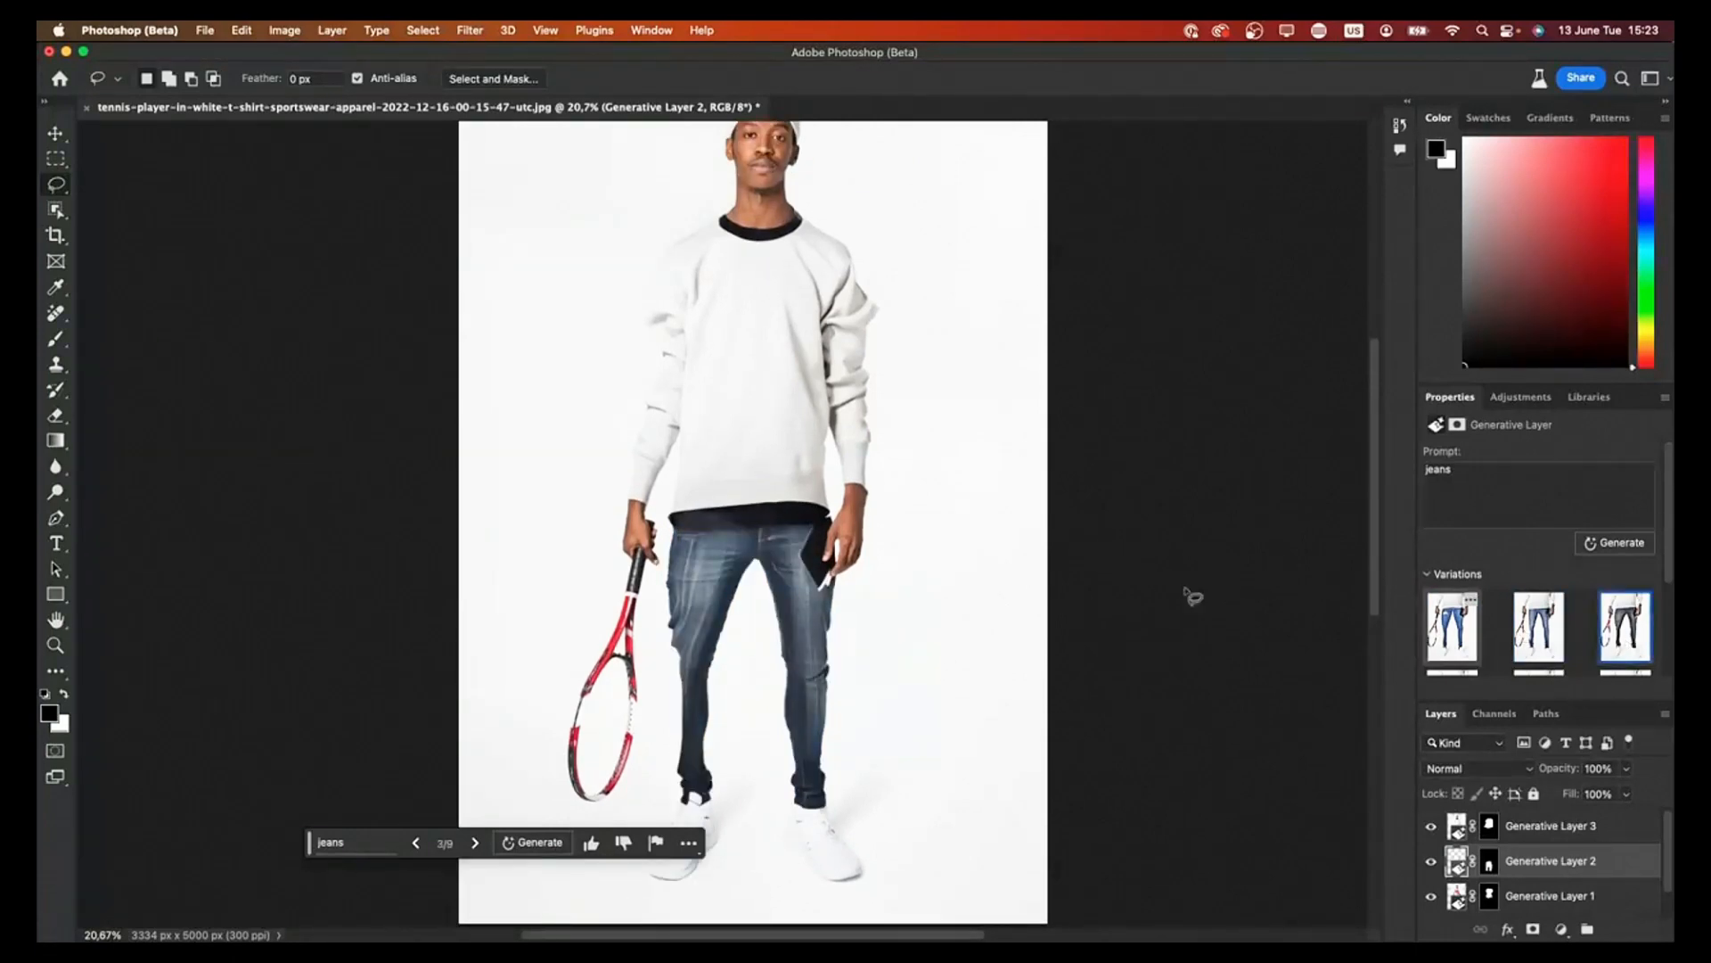
scroll(869, 510, "down", 2)
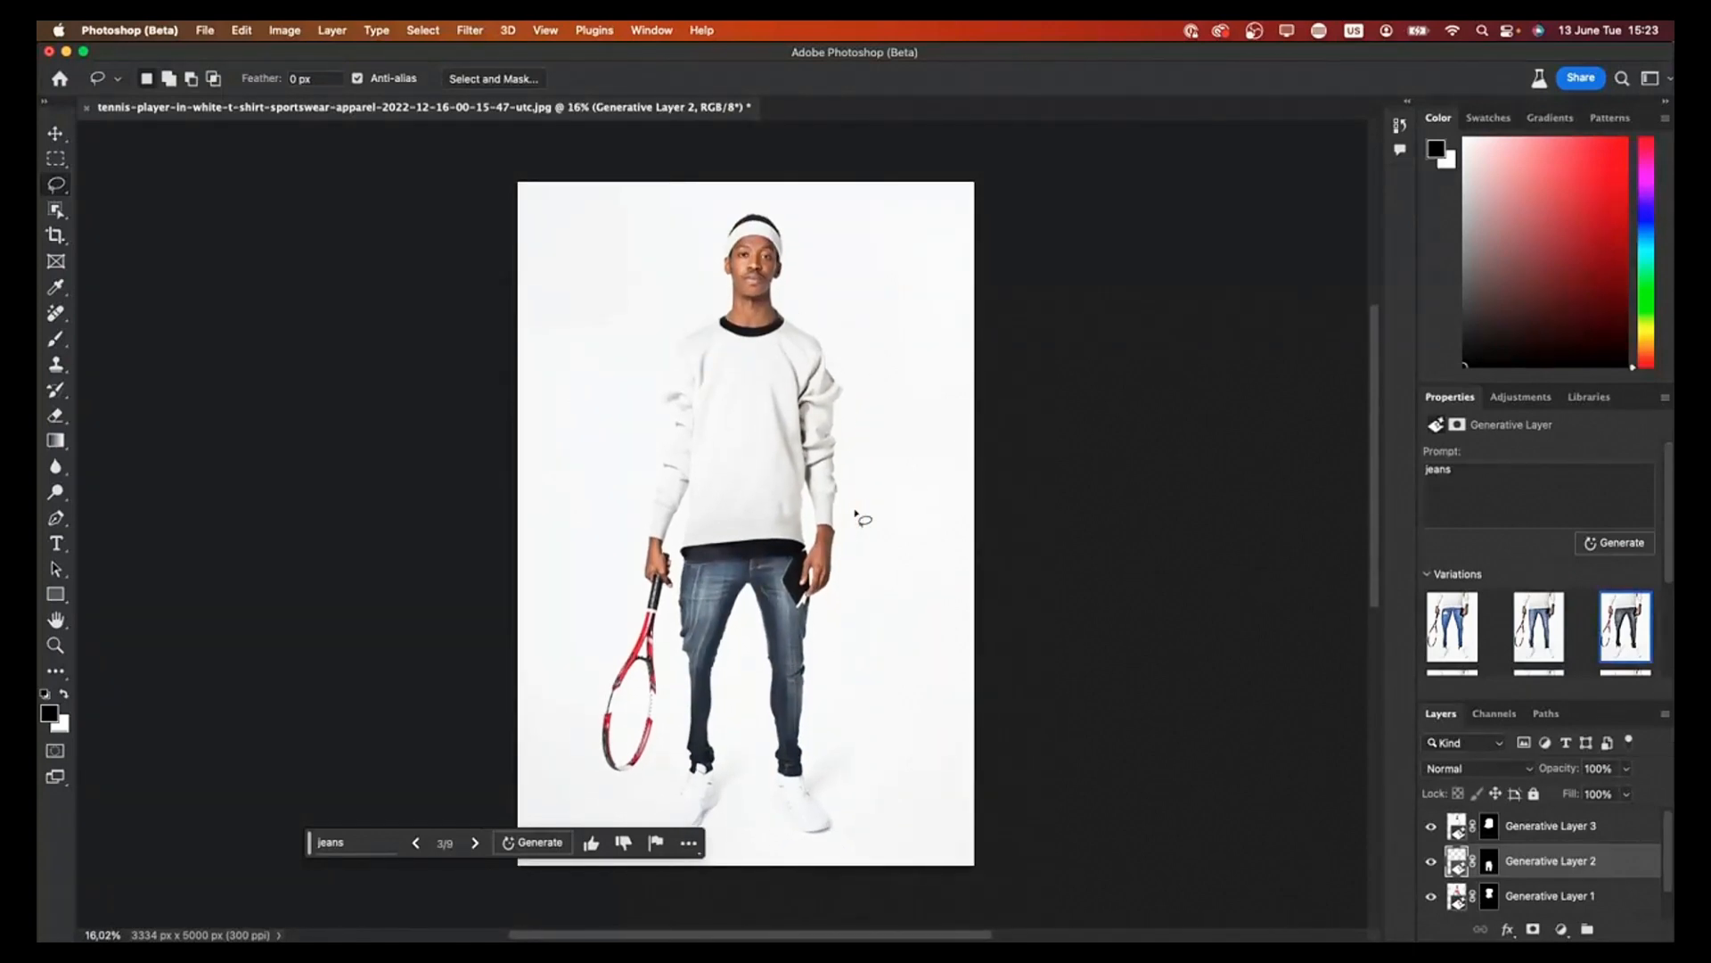
left_click(1612, 543)
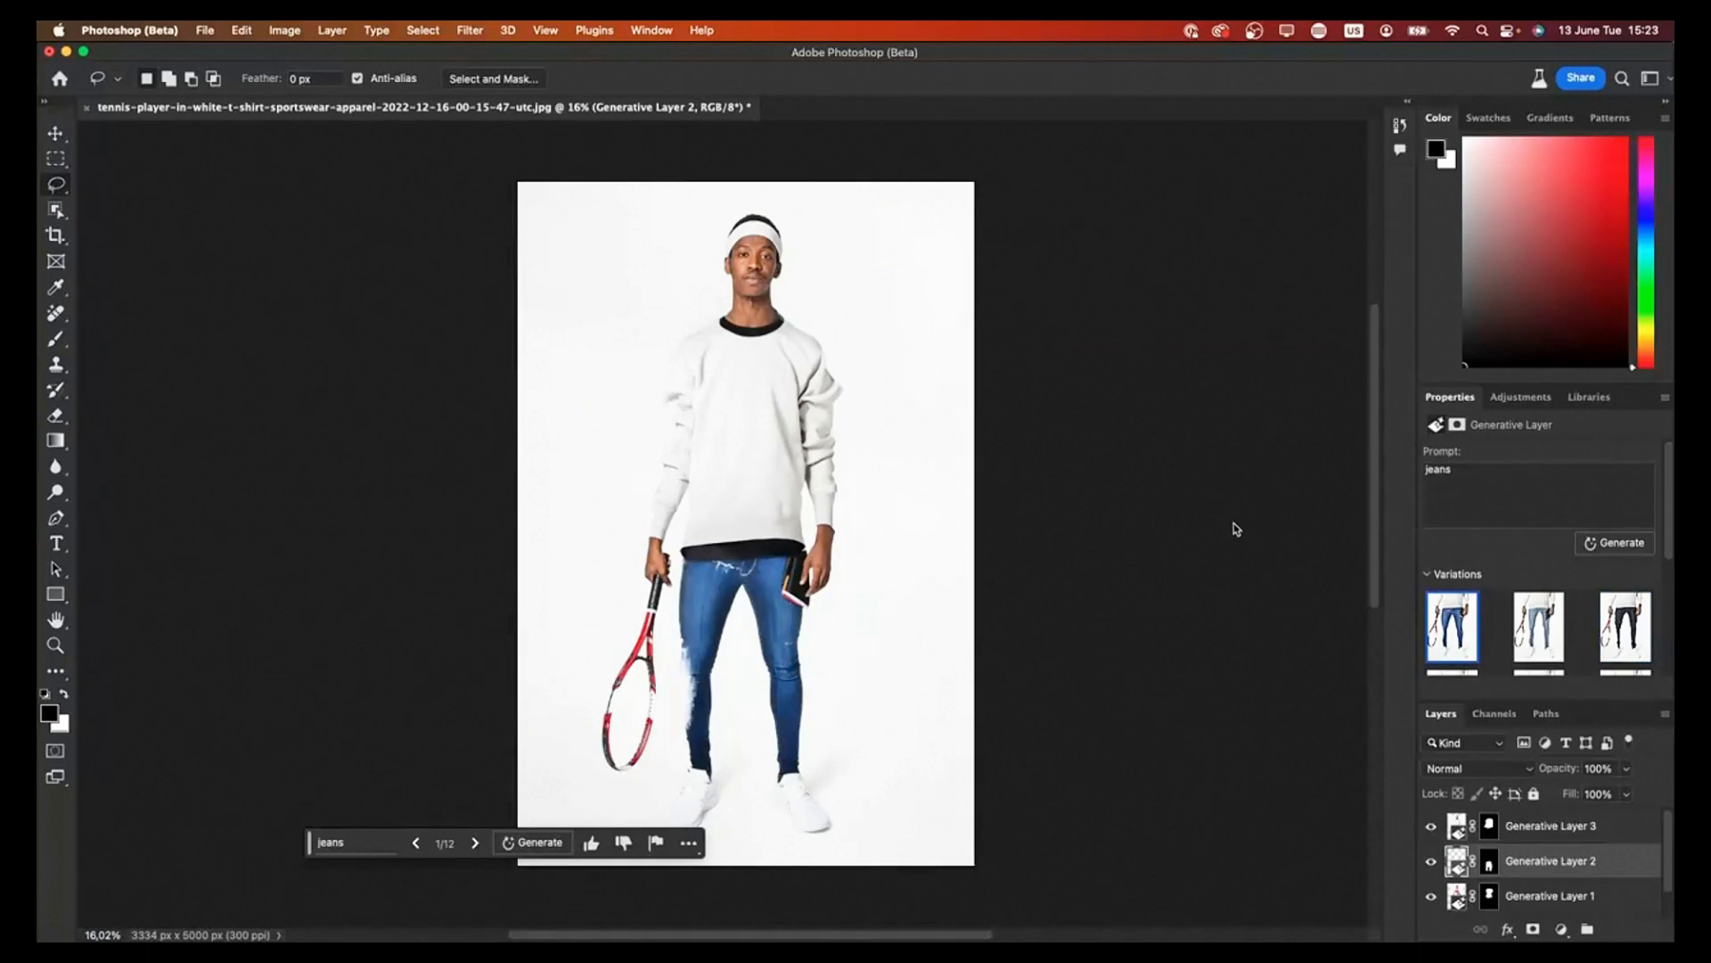
Step: Compare the new "jeans" variations with the earlier pants versions and return to the first one
left_click(472, 843)
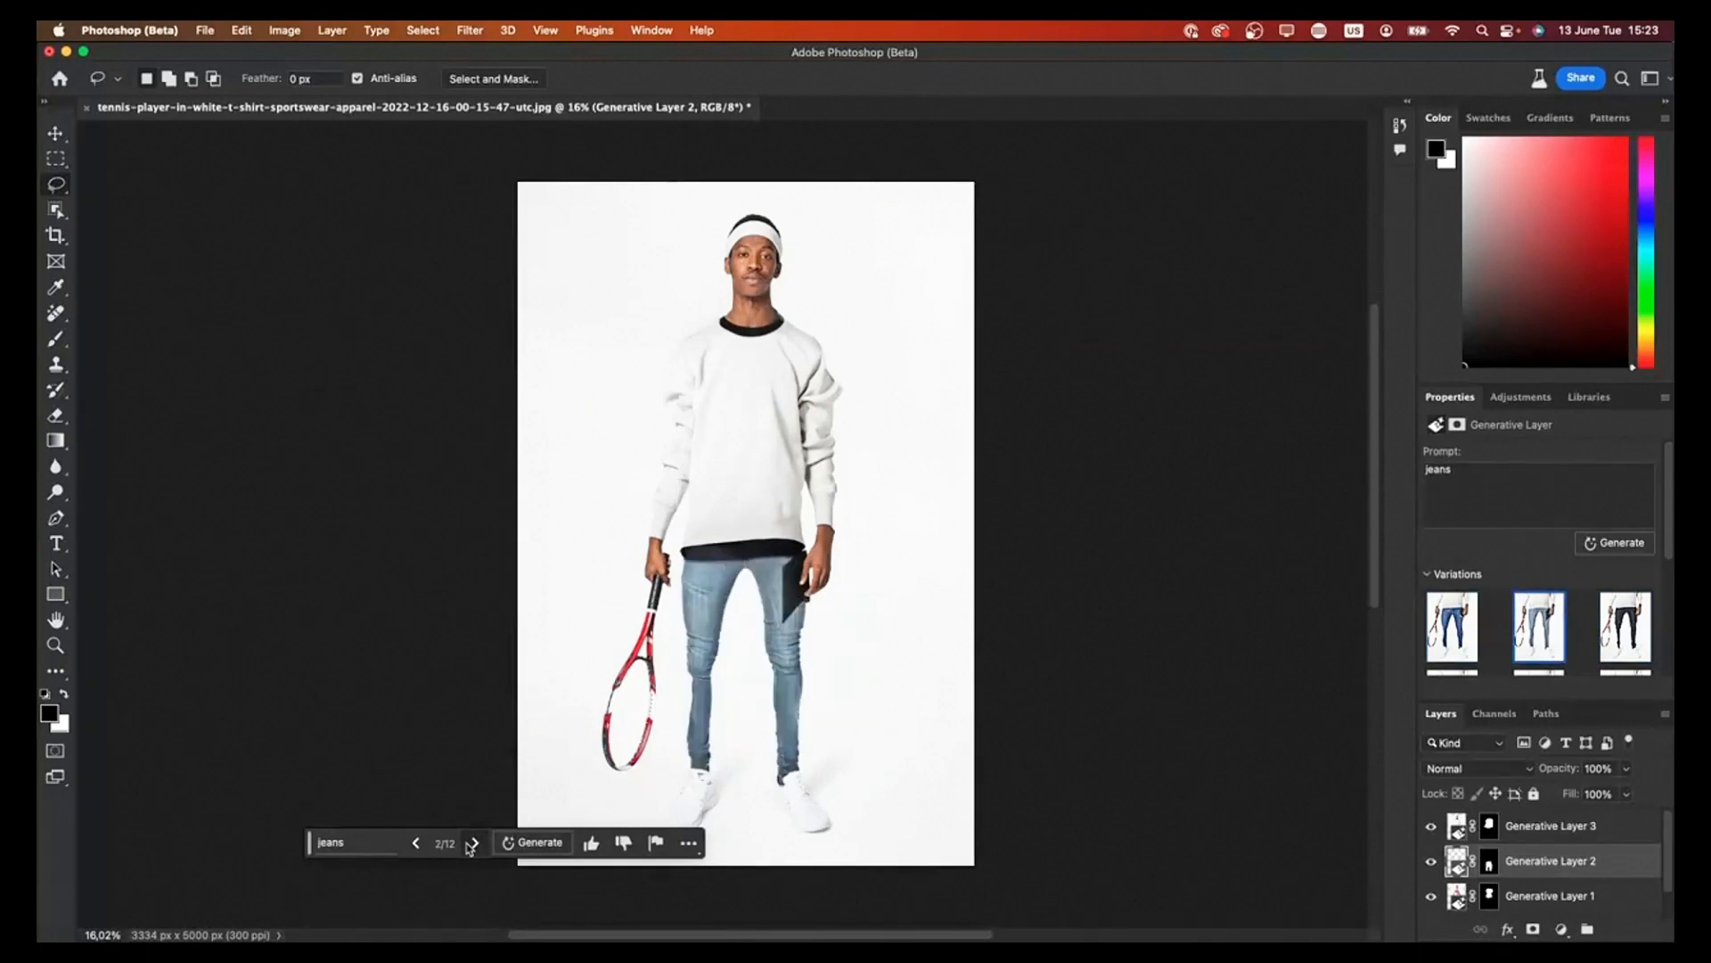
left_click(472, 843)
left_click(472, 843)
left_click(472, 843)
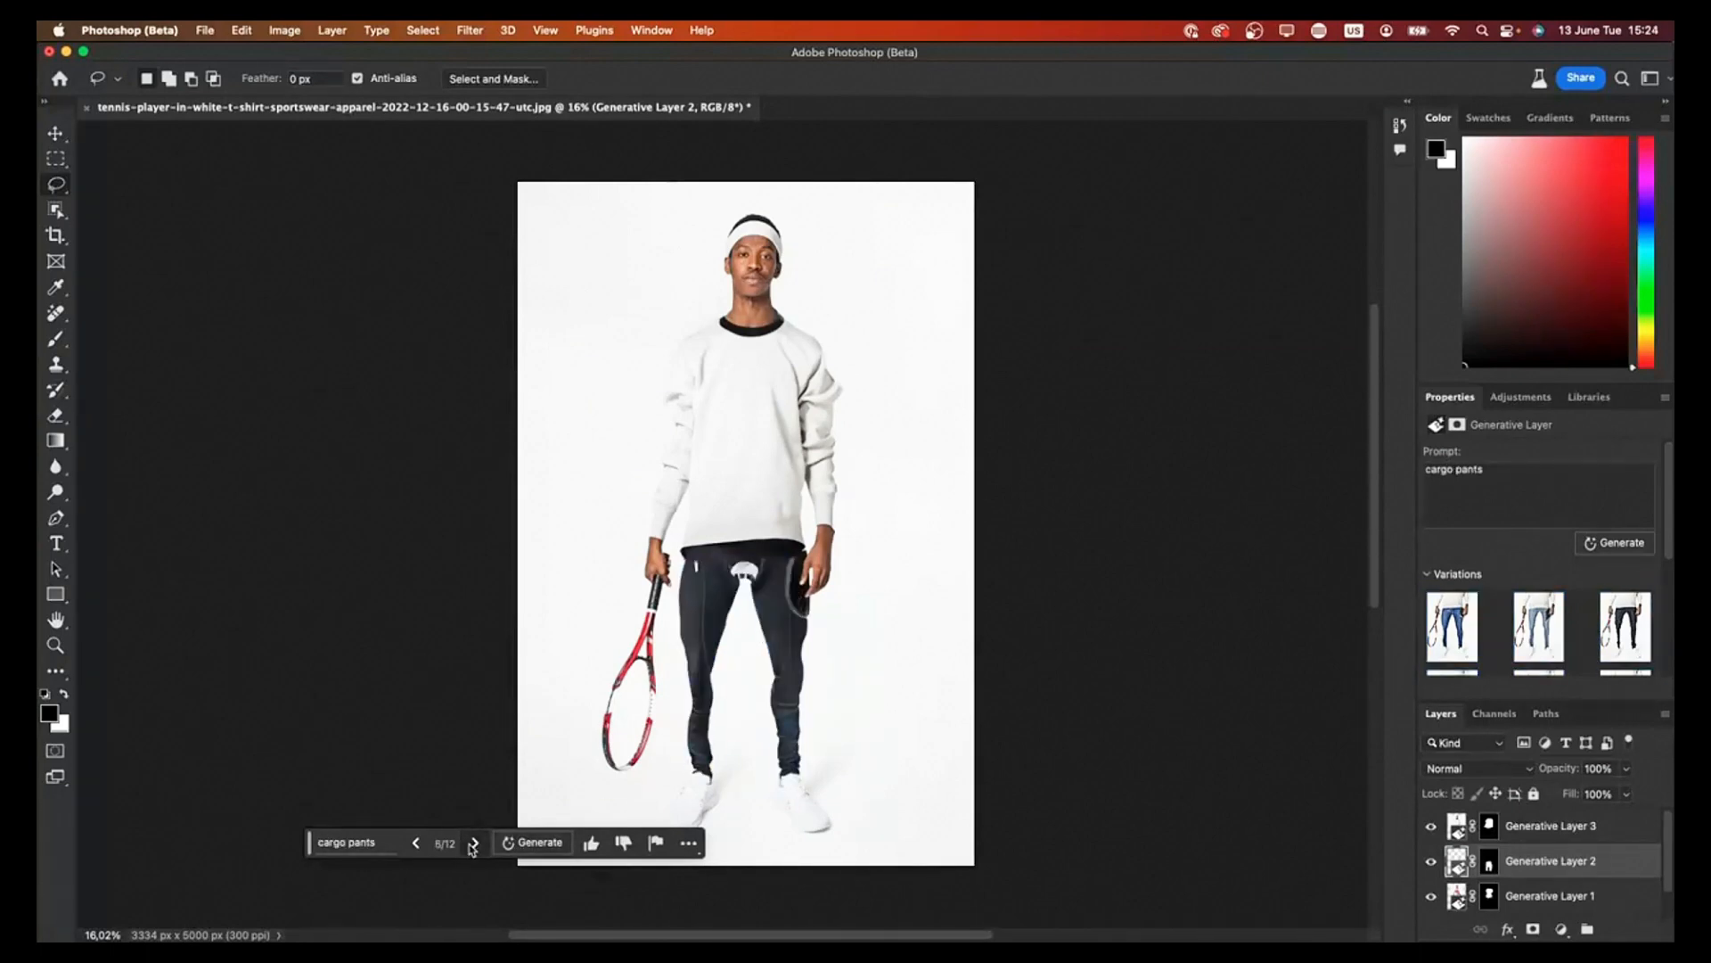
left_click(474, 843)
left_click(473, 844)
left_click(473, 843)
left_click(473, 844)
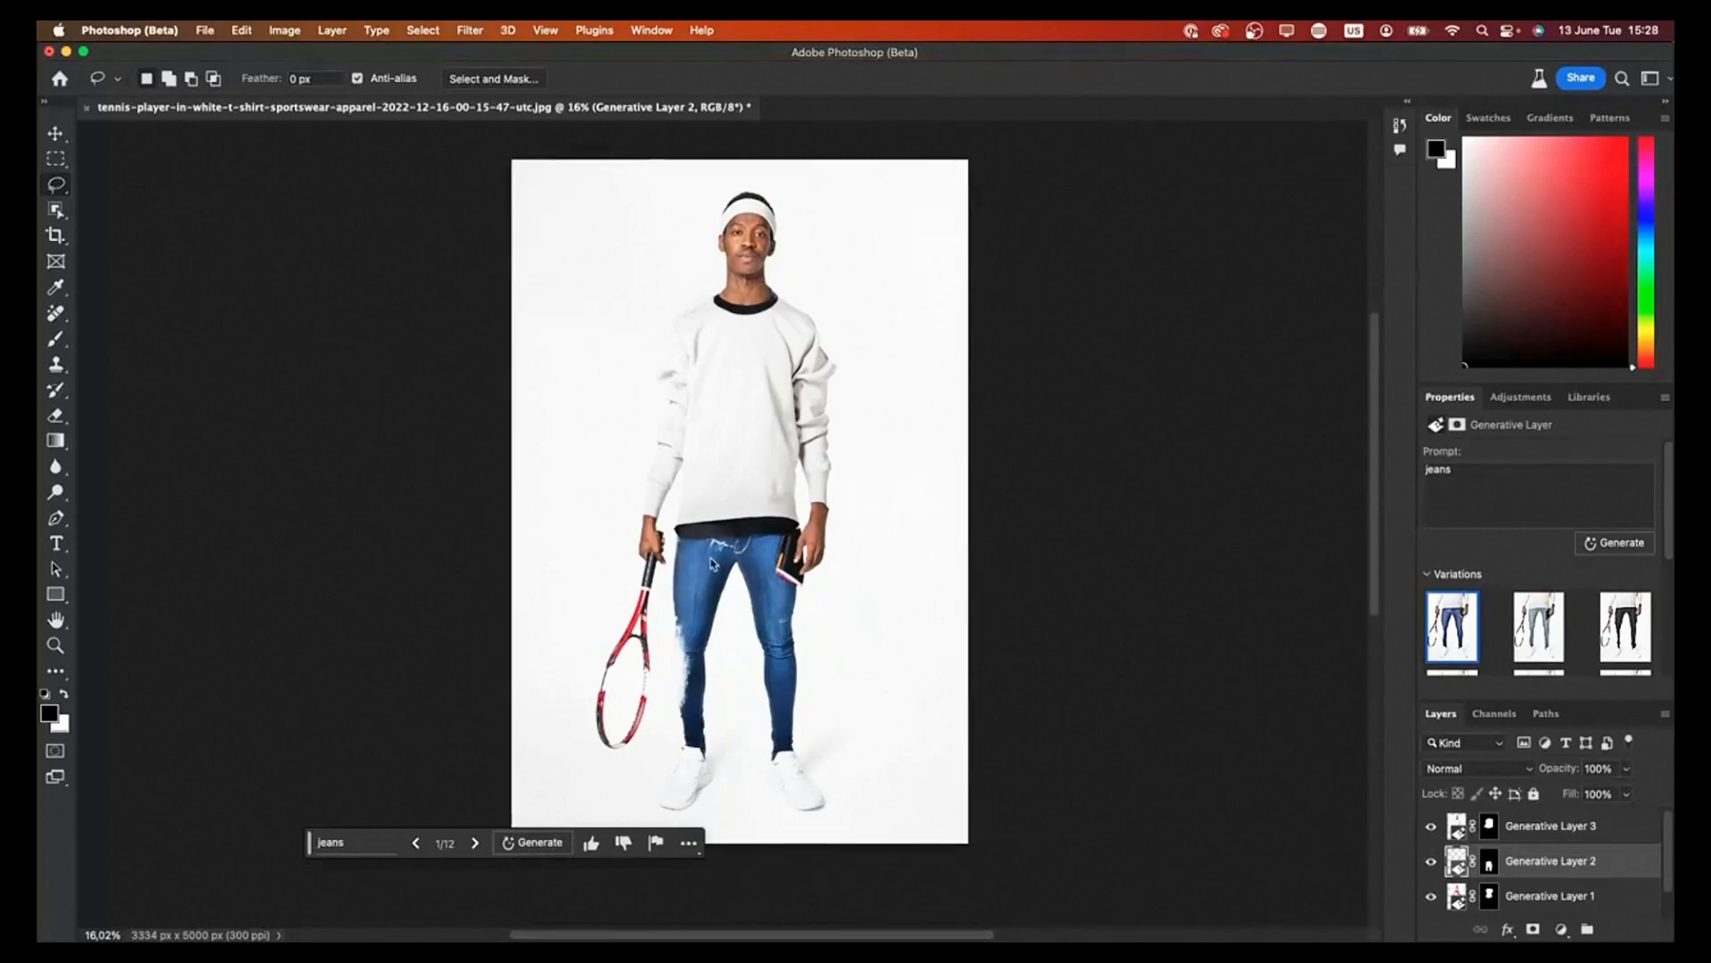
Step: Lasso the white patch along the outer edge of the racket-side leg and run Generative Fill with a blank prompt
scroll(711, 562, "up", 5)
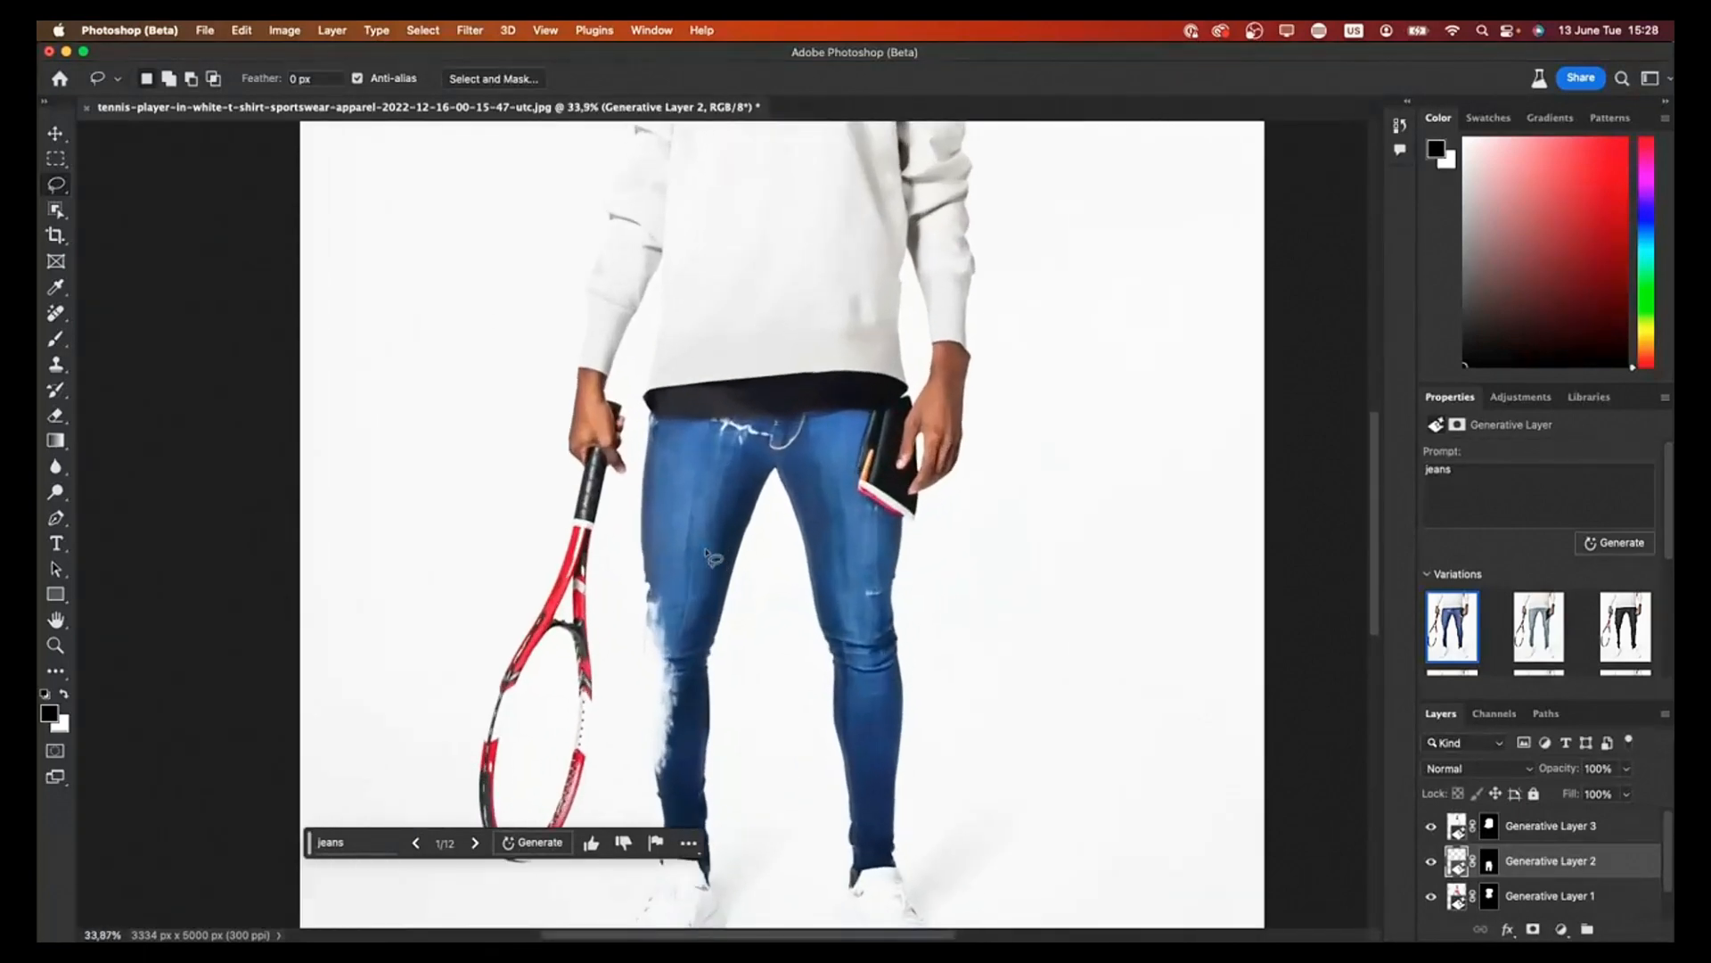
scroll(712, 558, "down", 2)
scroll(712, 559, "left", 1)
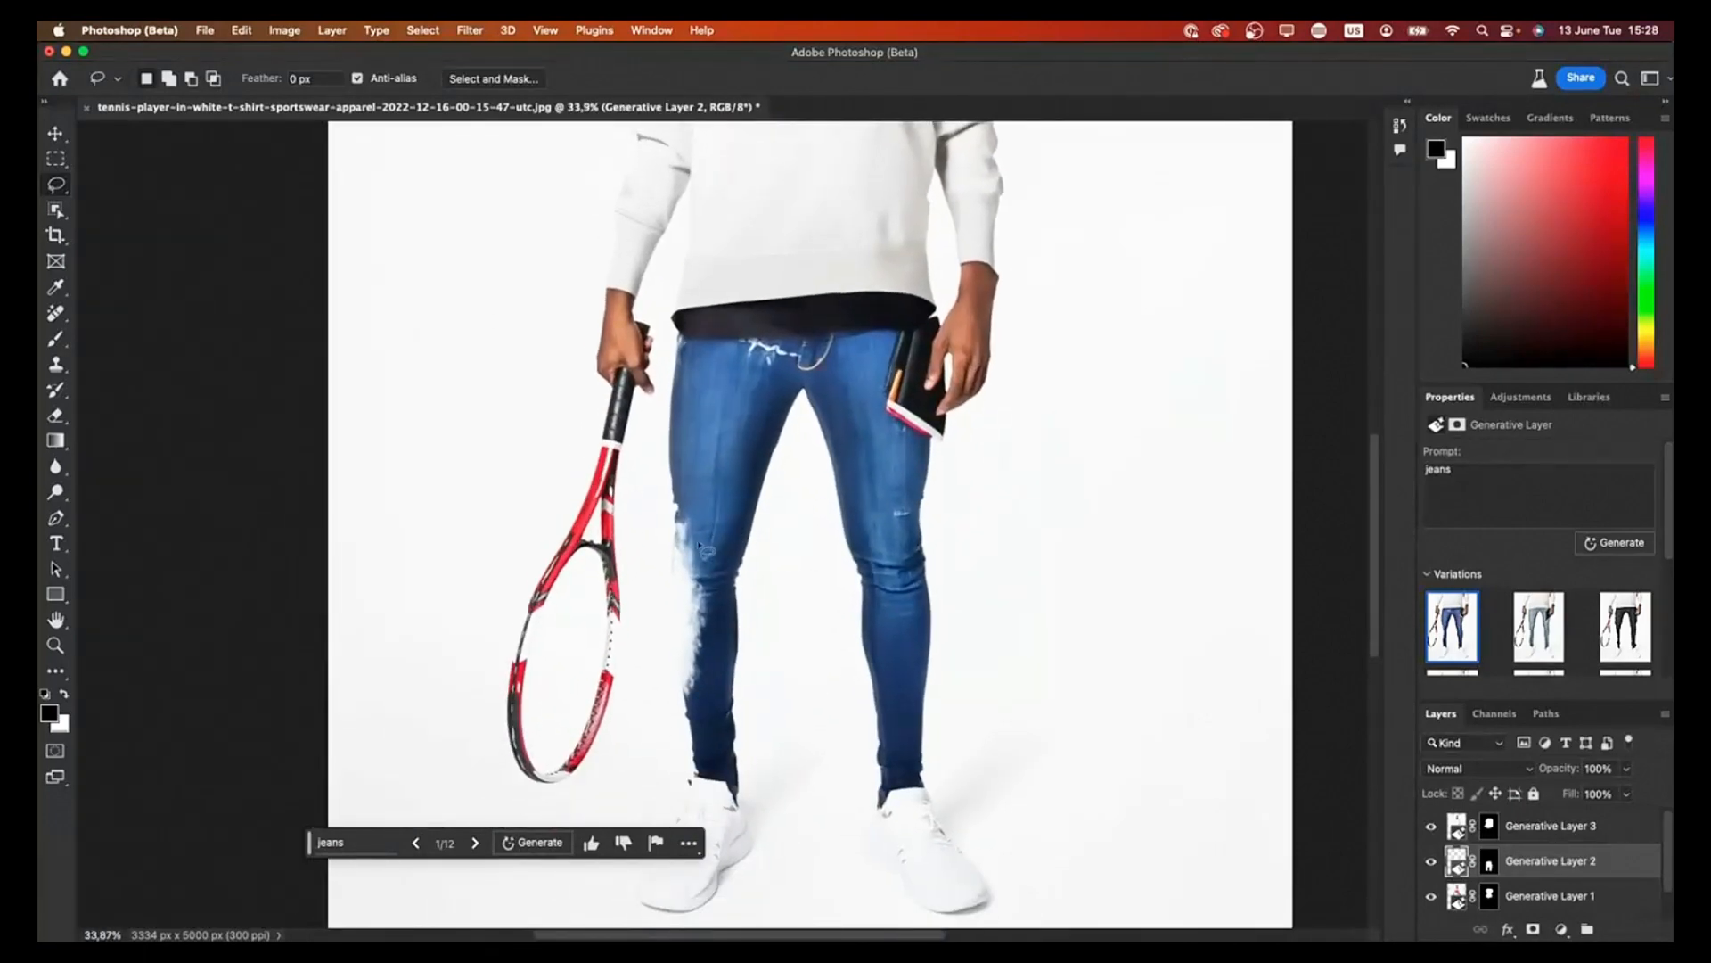
scroll(685, 553, "down", 2)
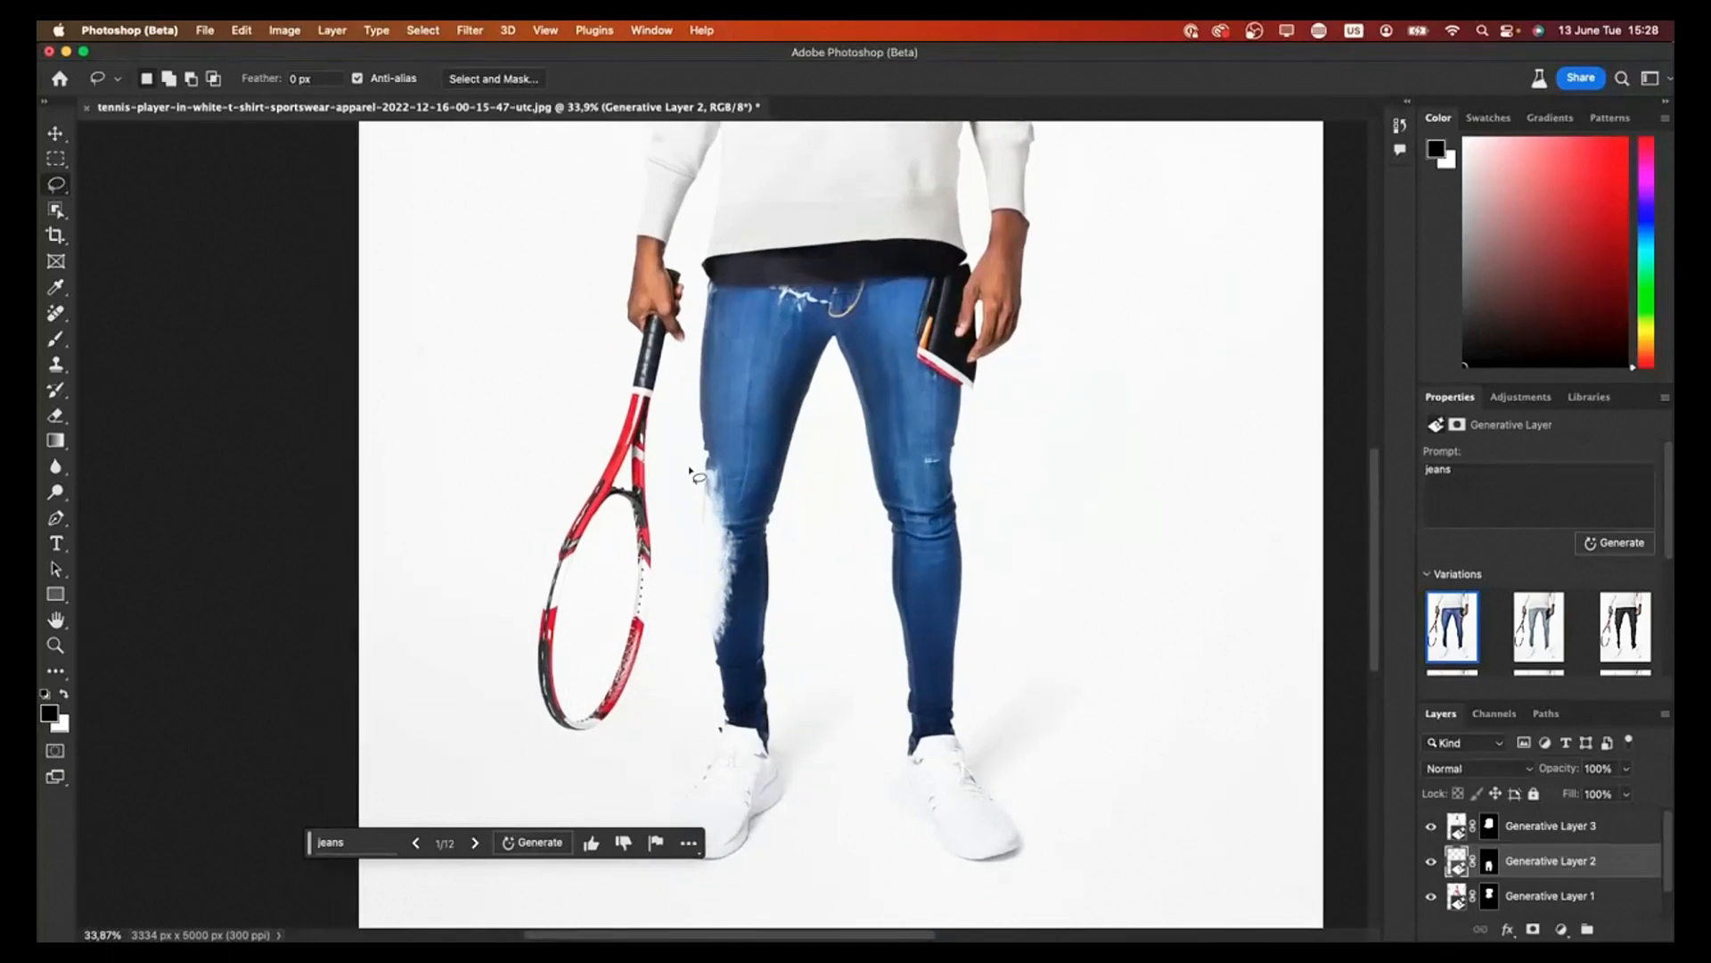
mouse_move(691, 455)
left_mouse_down()
mouse_move(686, 649)
mouse_move(726, 652)
mouse_move(746, 475)
mouse_move(696, 477)
left_mouse_up()
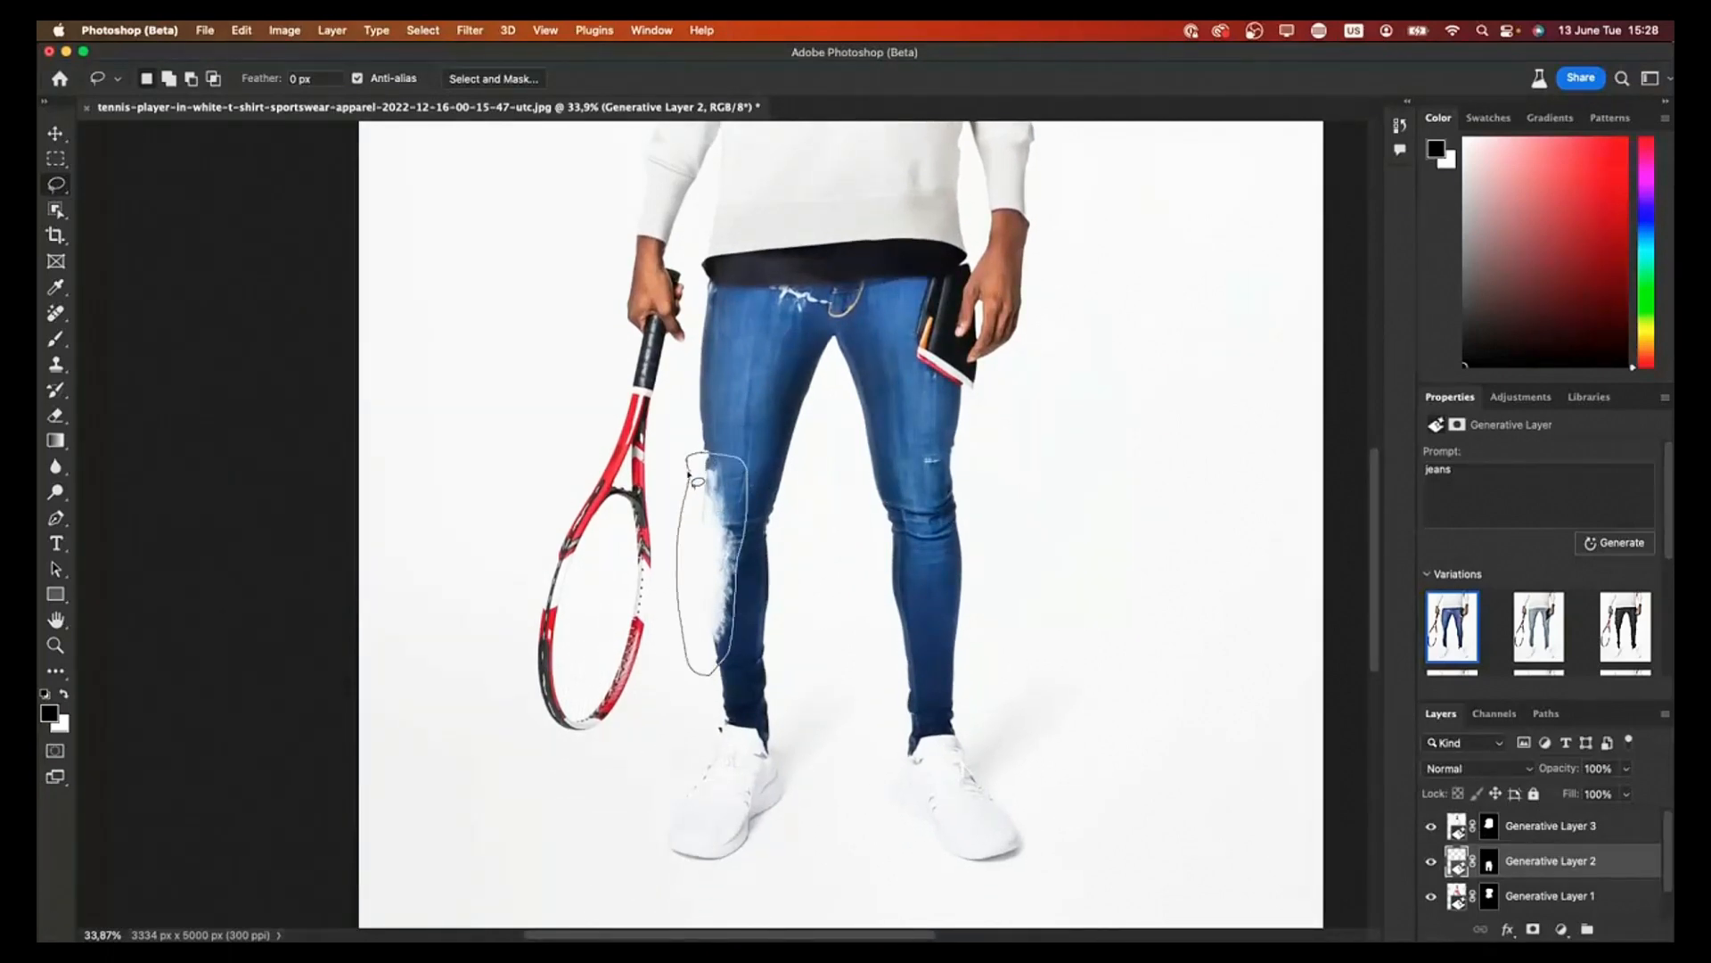
left_click(817, 701)
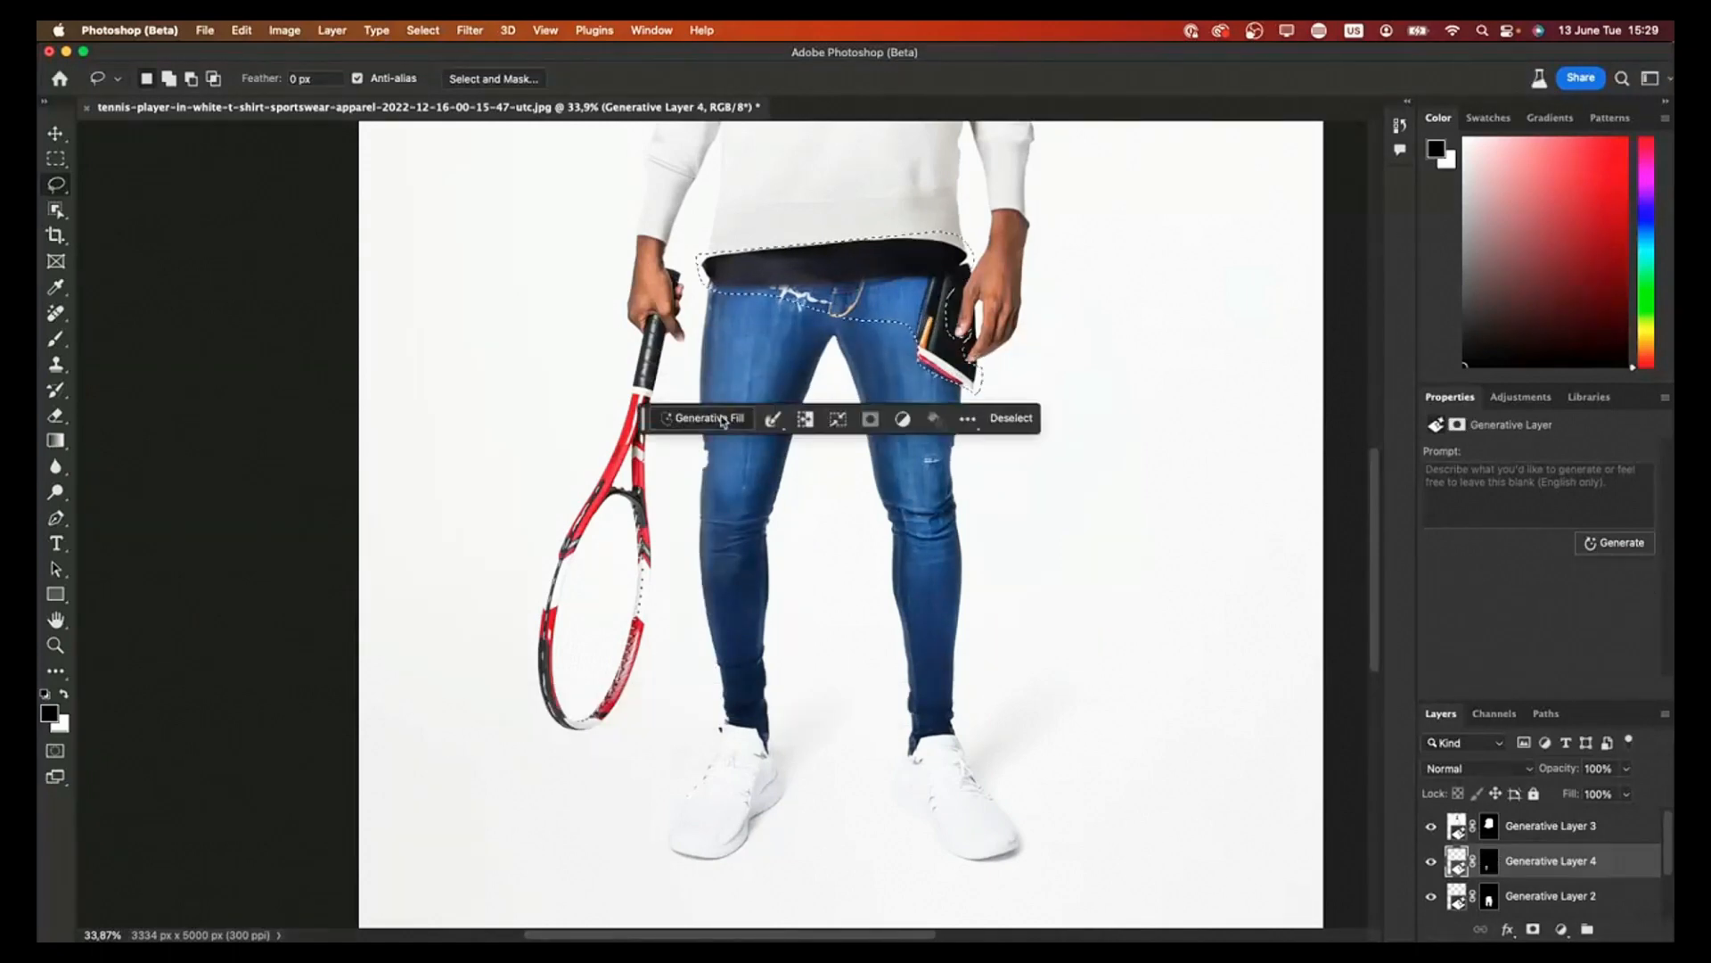
Step: Apply Generative Fill with a blank prompt to the shirt hem area and the lassoed black book in the hand
left_click(723, 419)
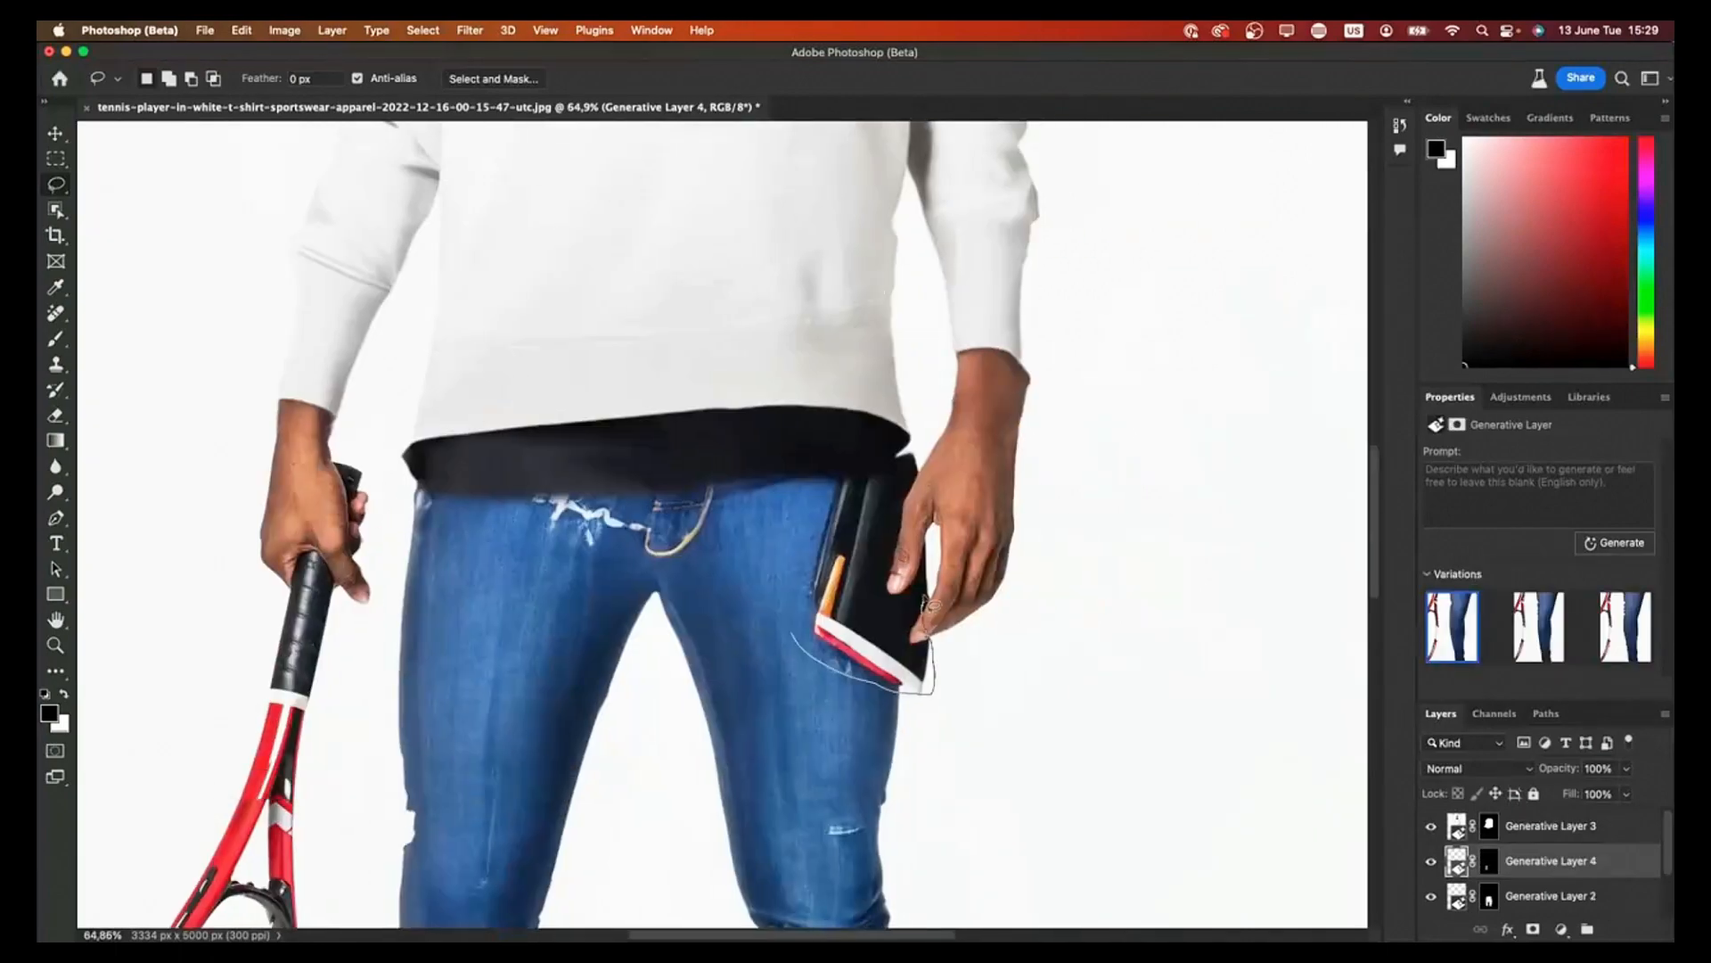
left_click_drag(932, 606, 796, 615)
left_click(1025, 731)
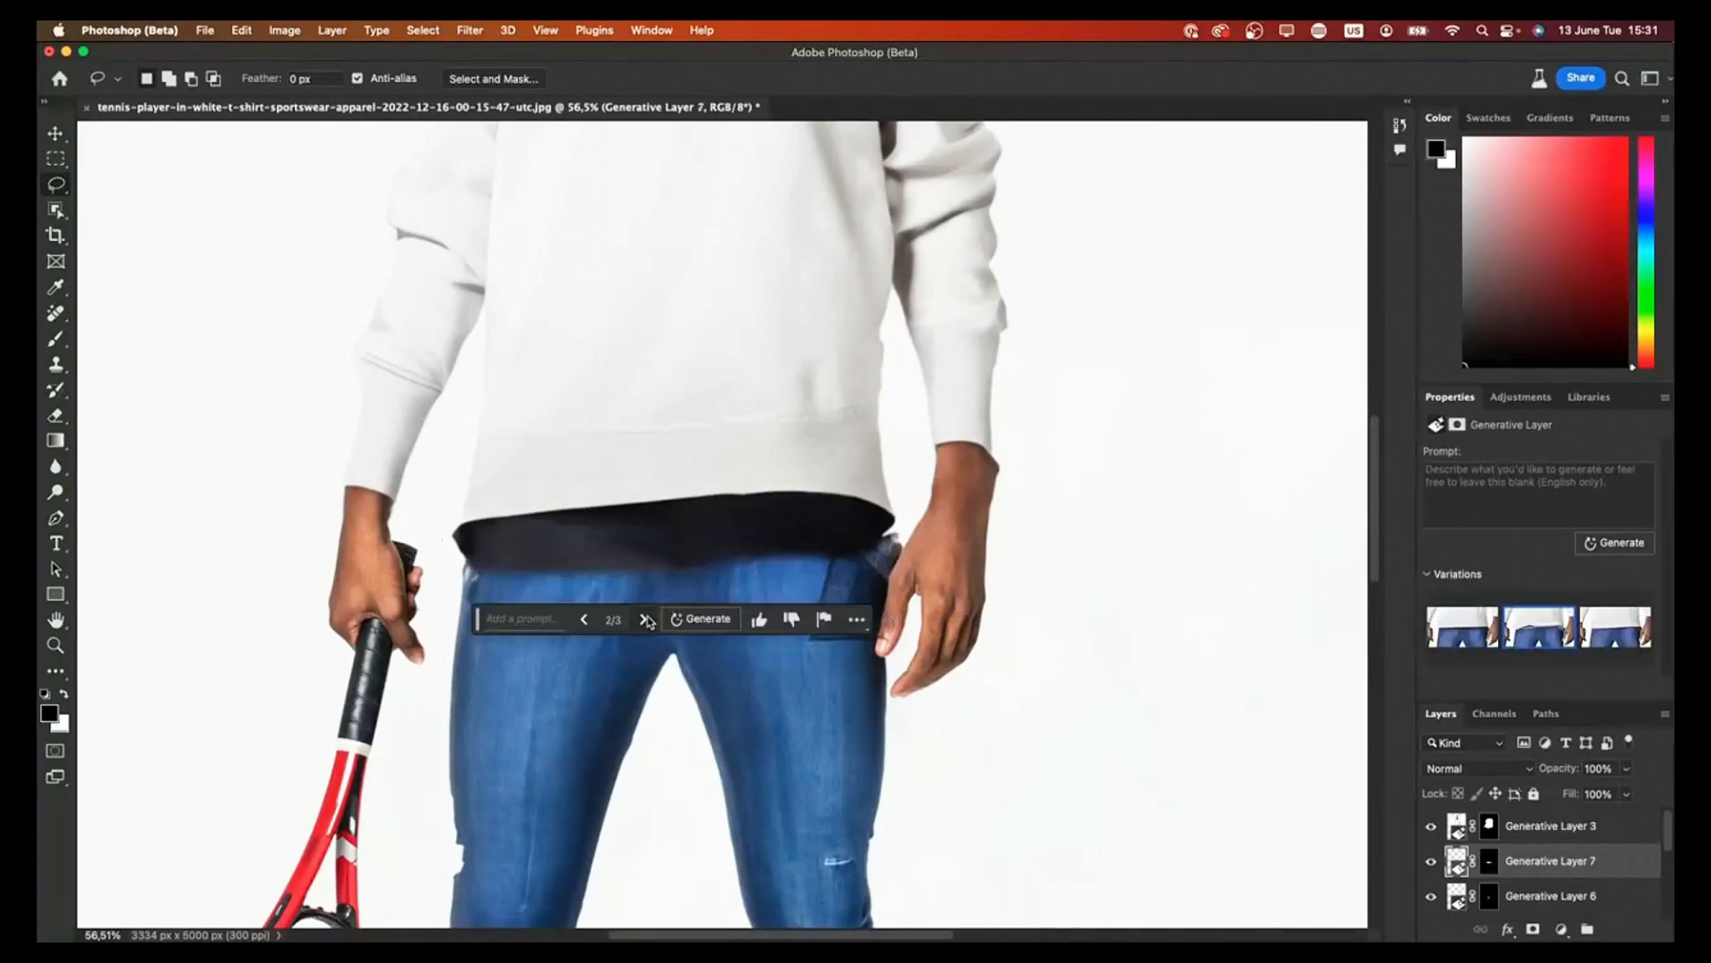
Step: Compare the fill variations around the waist, select the first one and move the contextual task bar off the jeans
scroll(682, 423, "down", 3)
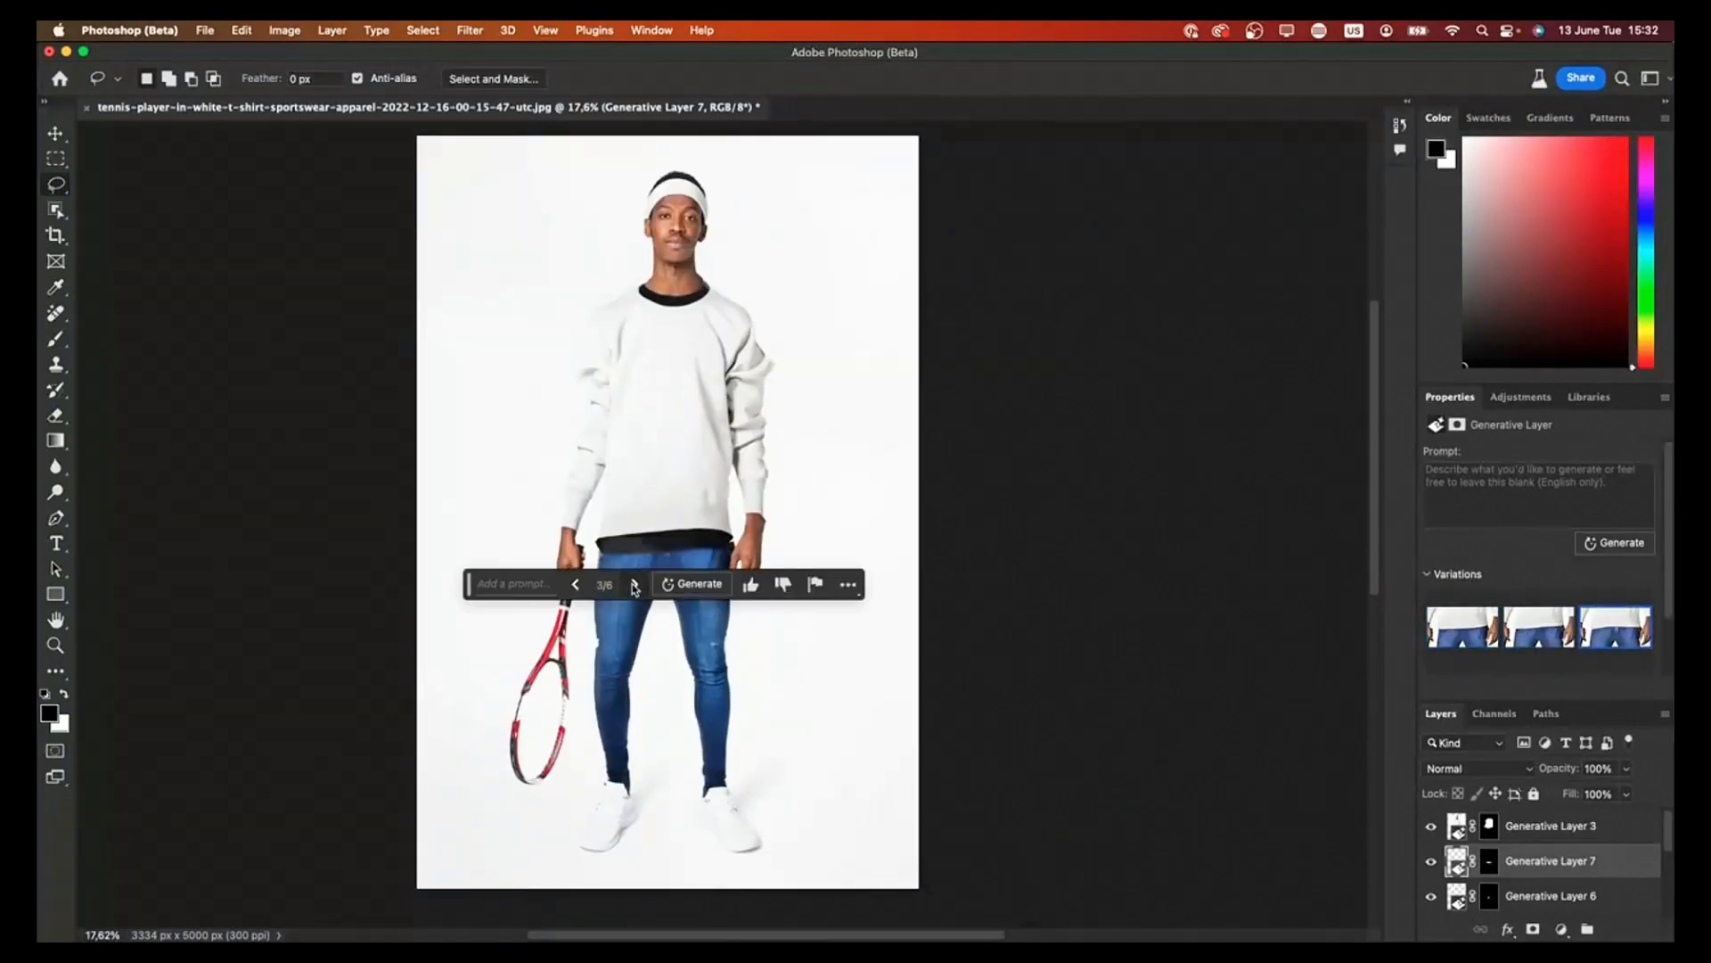
scroll(636, 528, "up", 5)
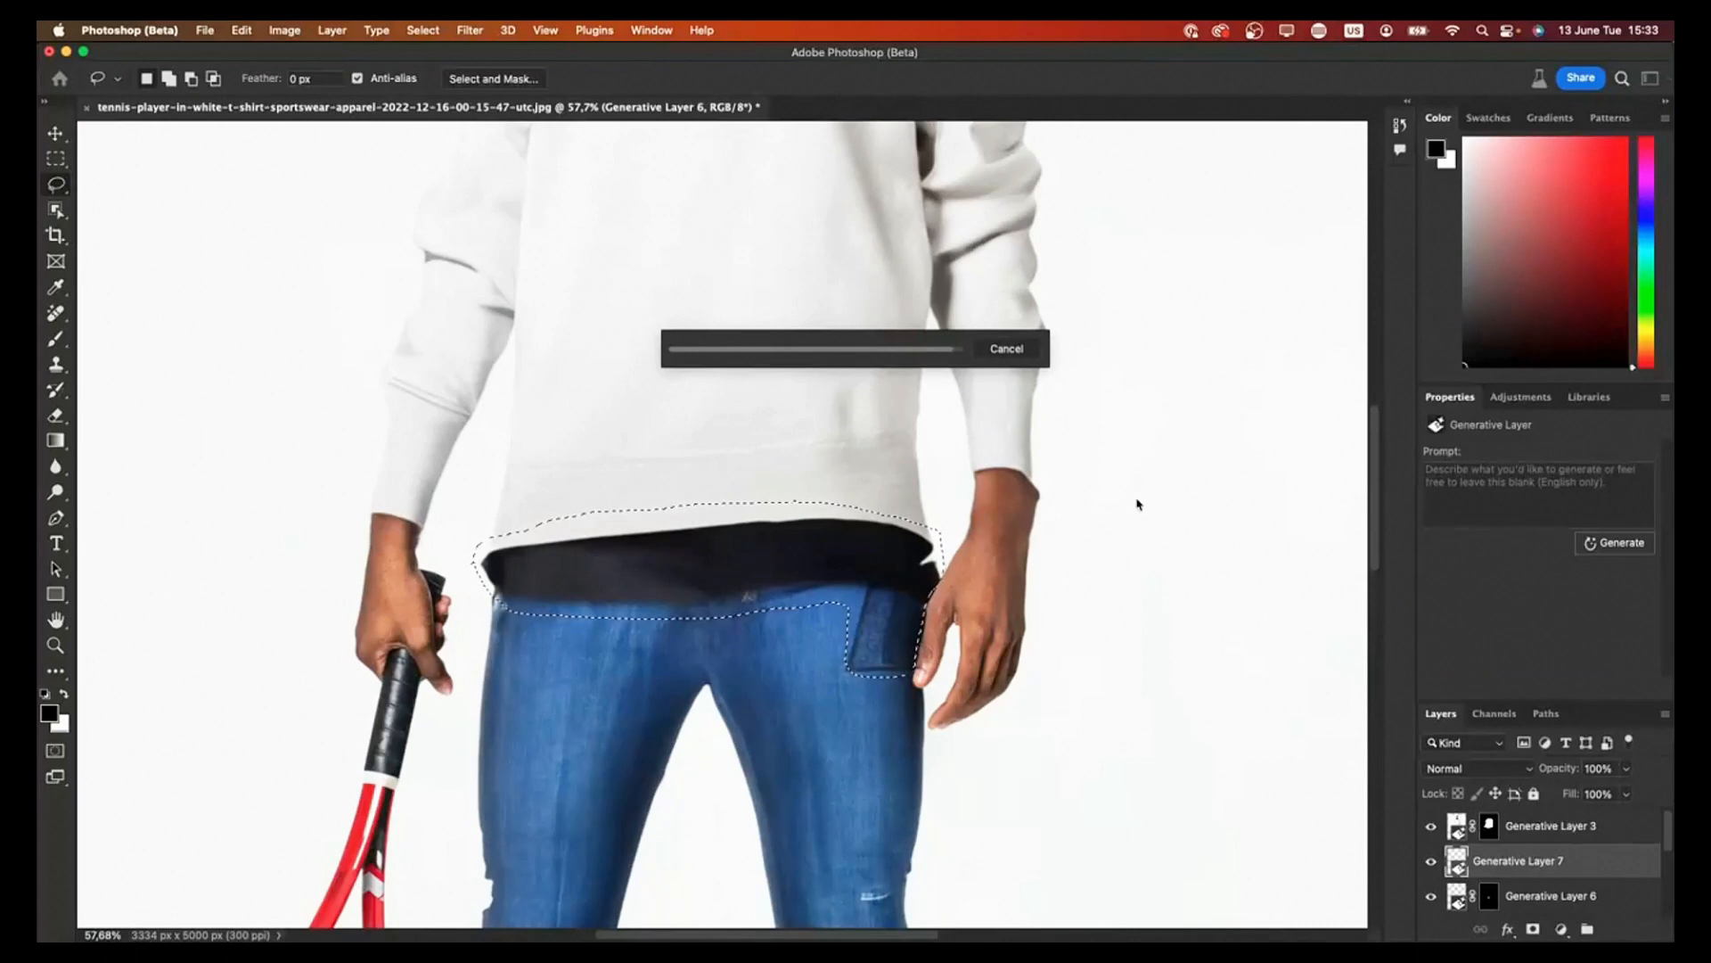
left_click(618, 711)
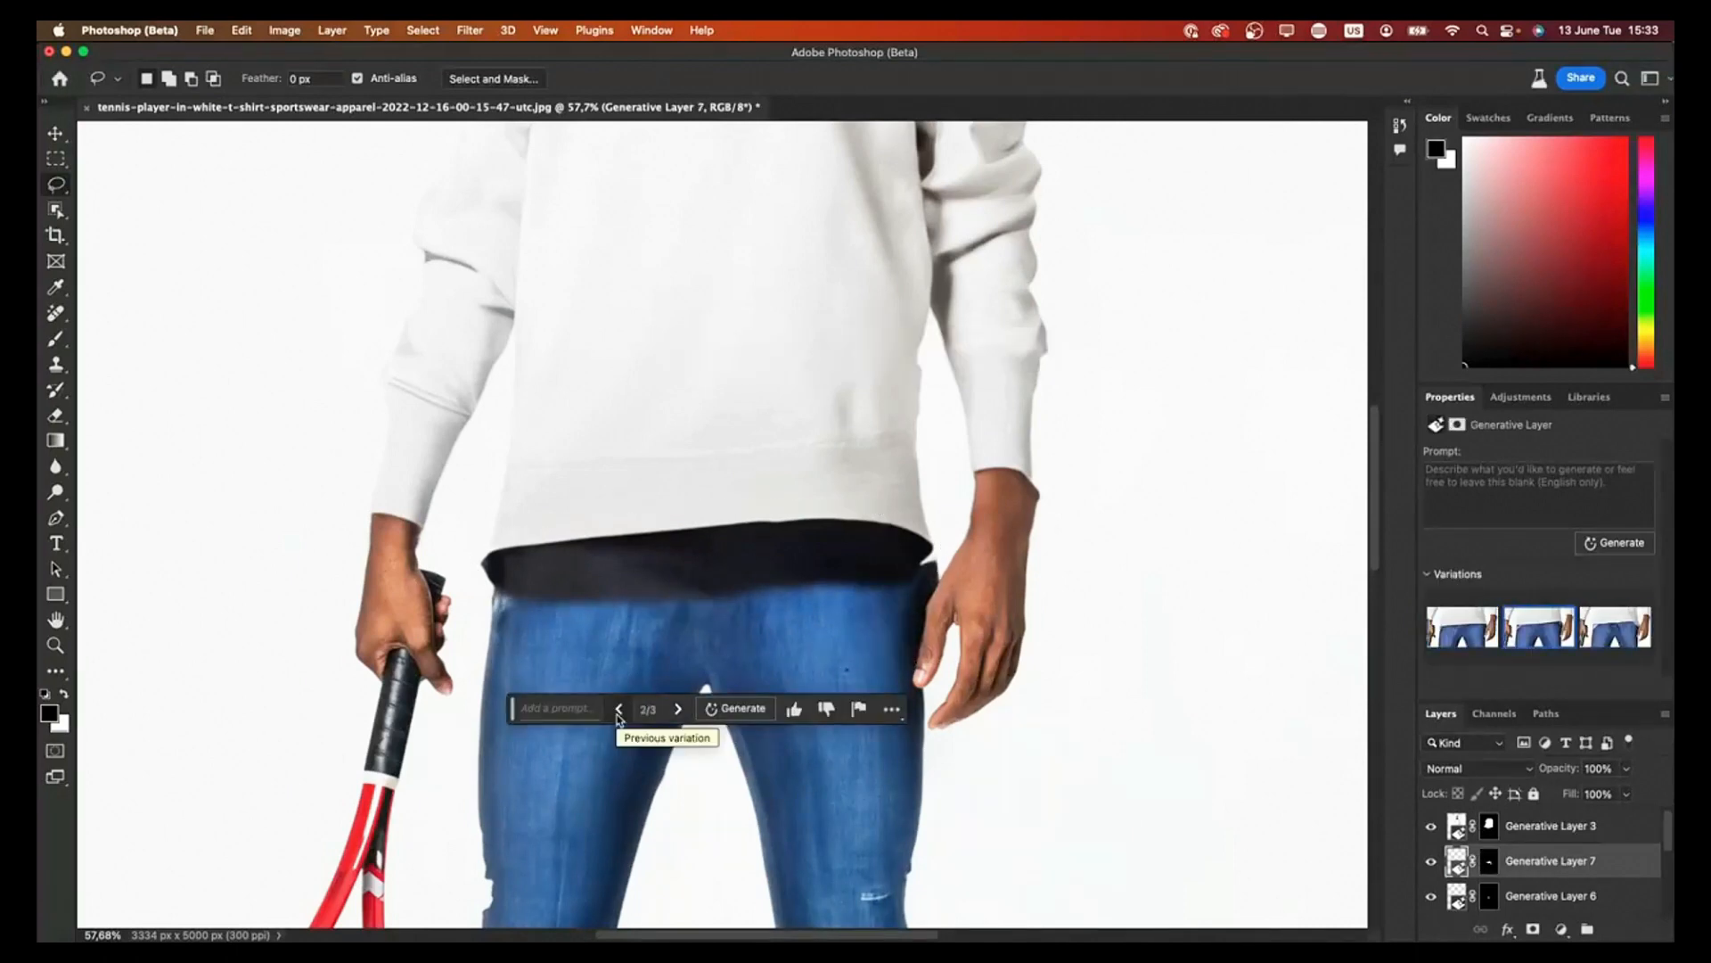
left_click(619, 710)
scroll(757, 517, "down", 6)
scroll(781, 513, "up", 2)
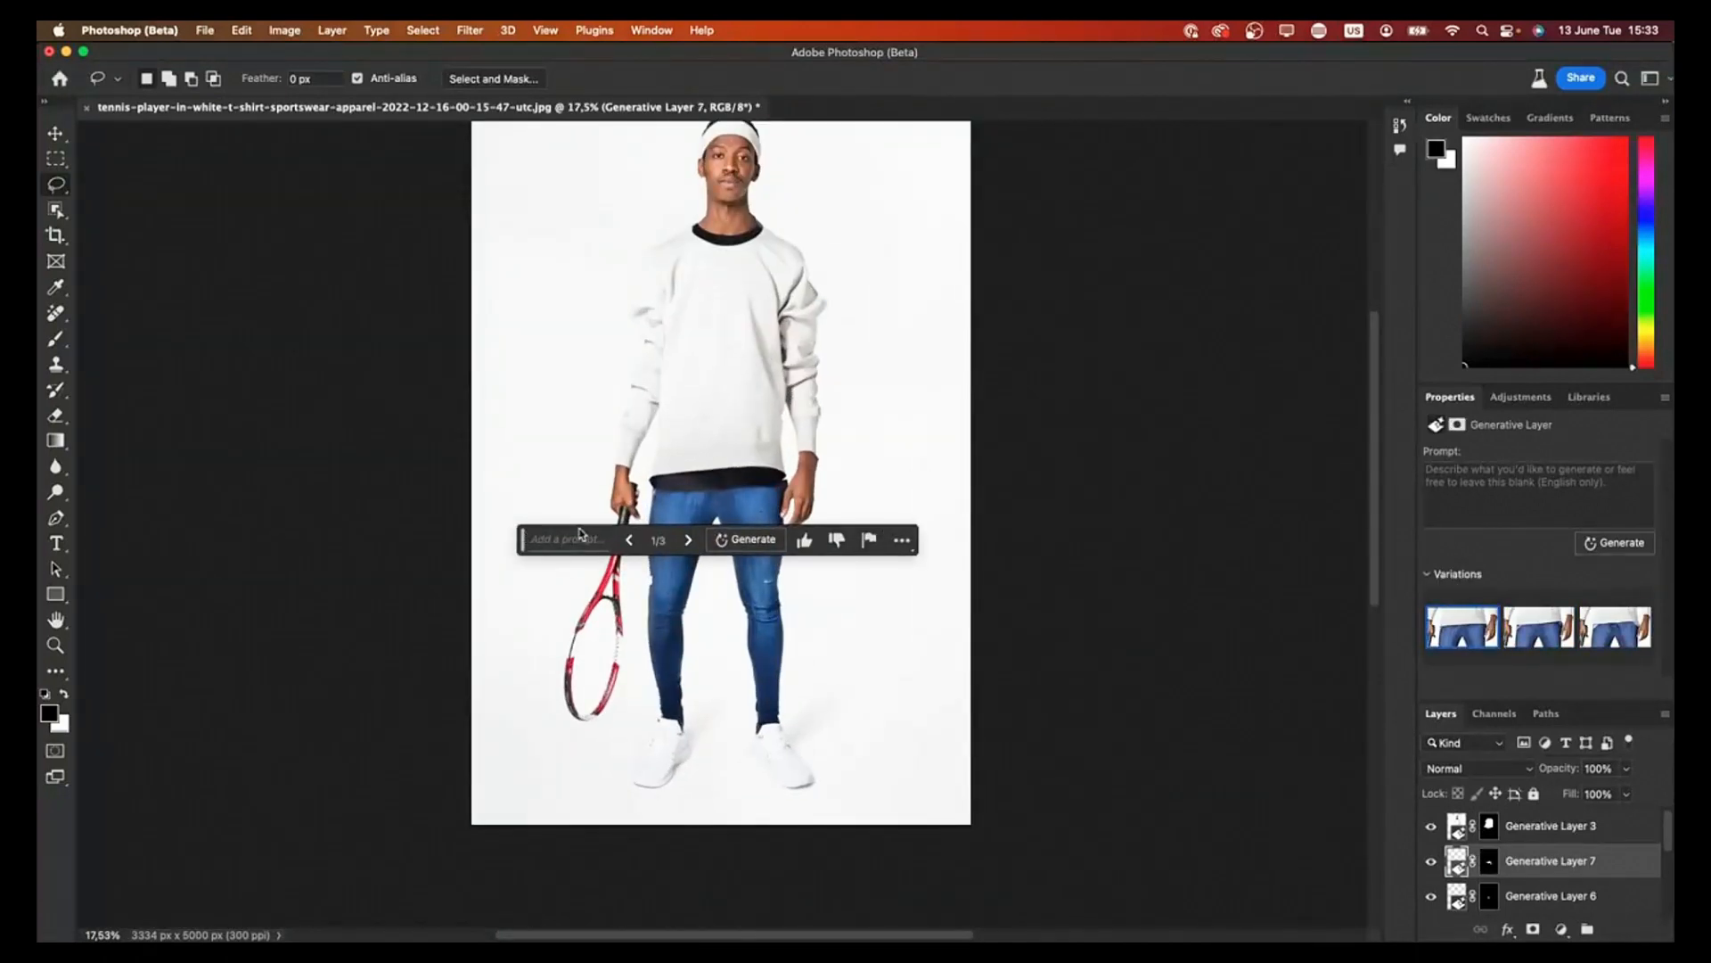
left_click_drag(526, 542, 293, 553)
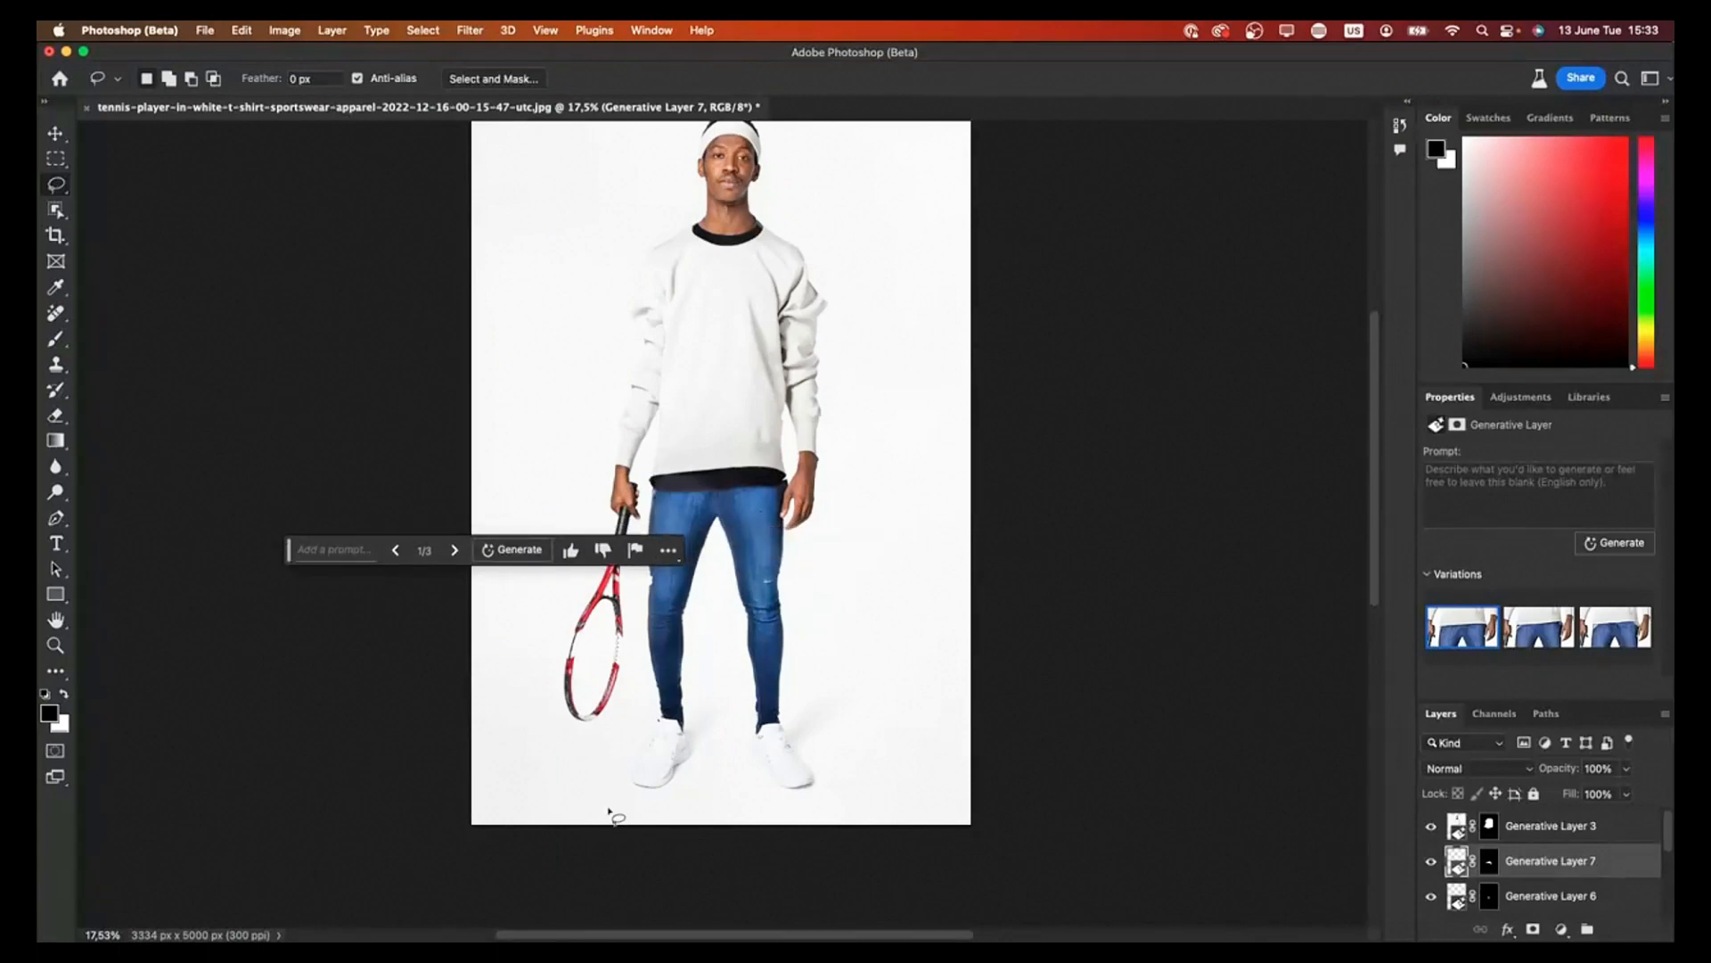
Step: Lasso the racket-side shoe, generate a replacement with the prompt "sneakers" and select the third variation, white with black laces
scroll(612, 813, "up", 3)
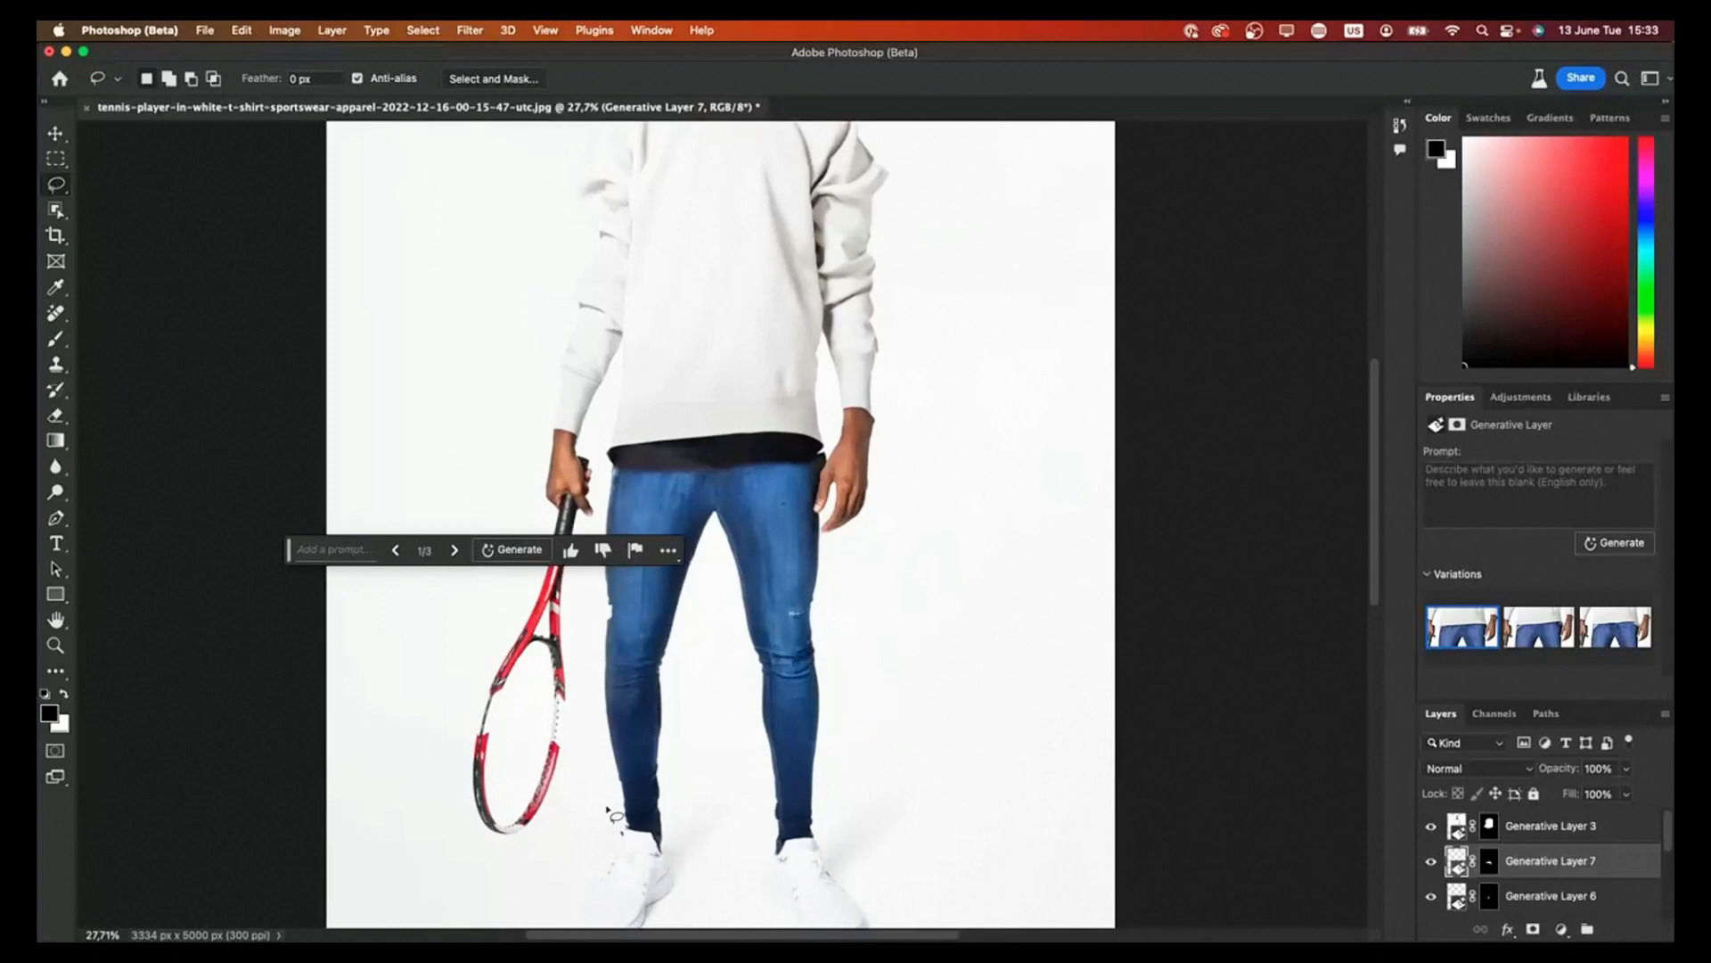
scroll(609, 811, "down", 2)
scroll(609, 810, "up", 5)
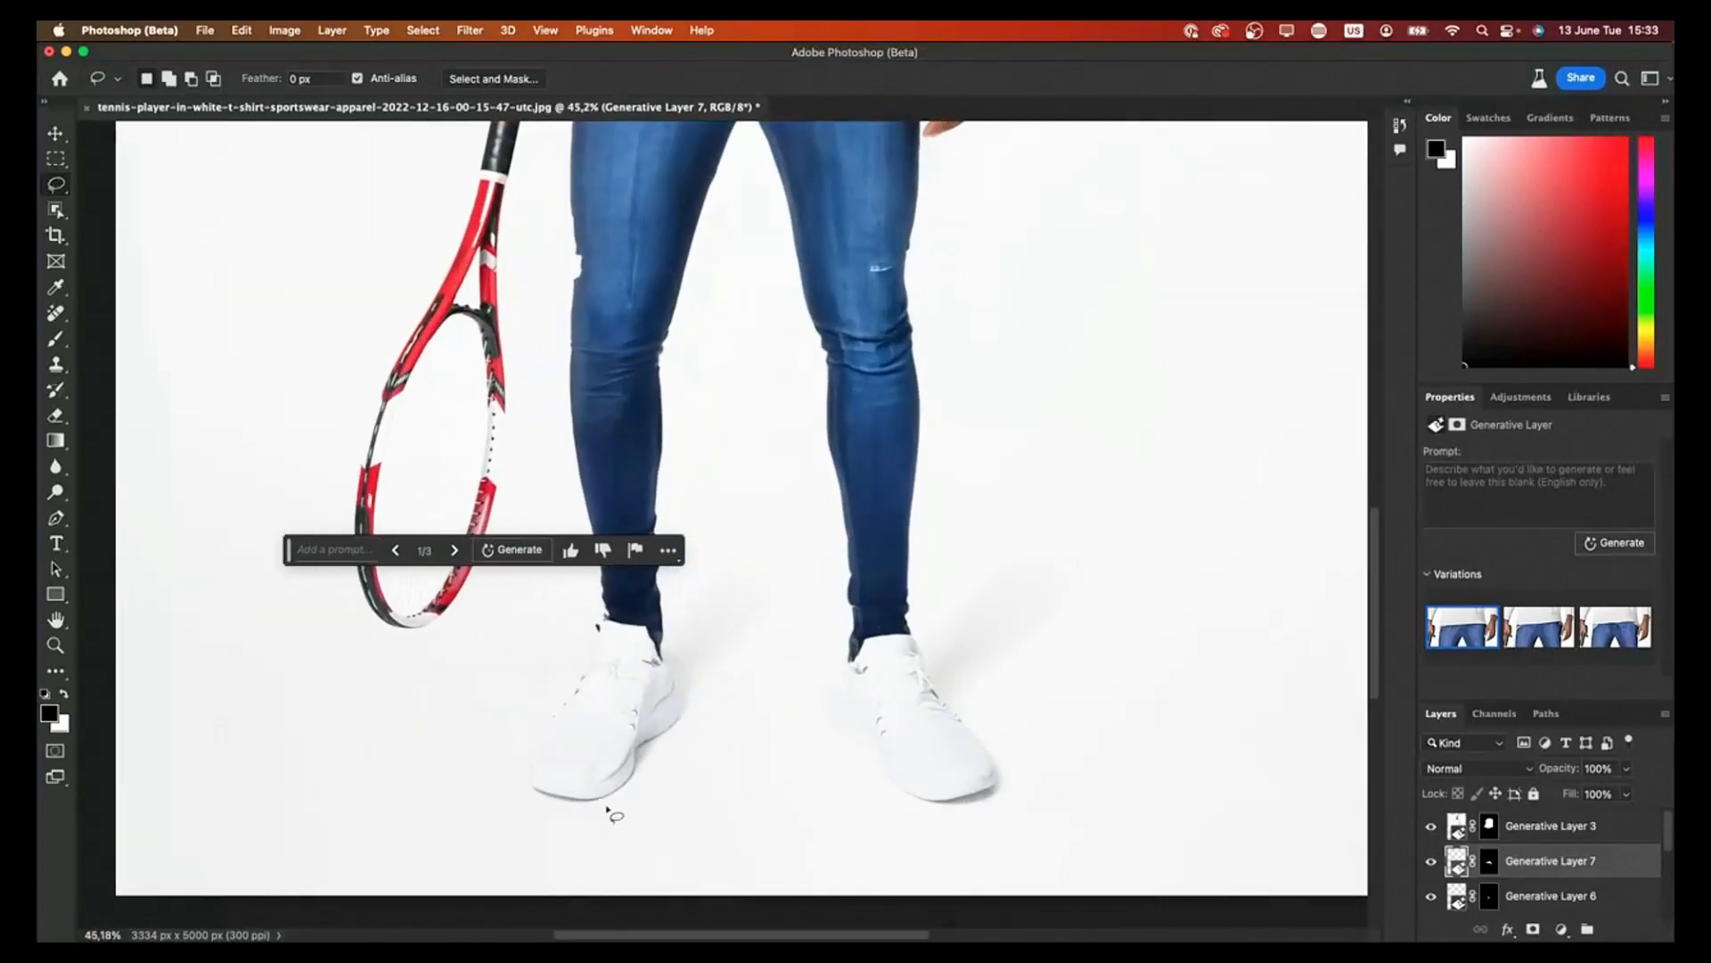
mouse_move(546, 646)
left_mouse_down()
mouse_move(457, 848)
mouse_move(487, 904)
mouse_move(587, 897)
mouse_move(611, 848)
mouse_move(678, 793)
mouse_move(656, 694)
mouse_move(616, 655)
mouse_move(546, 645)
left_mouse_up()
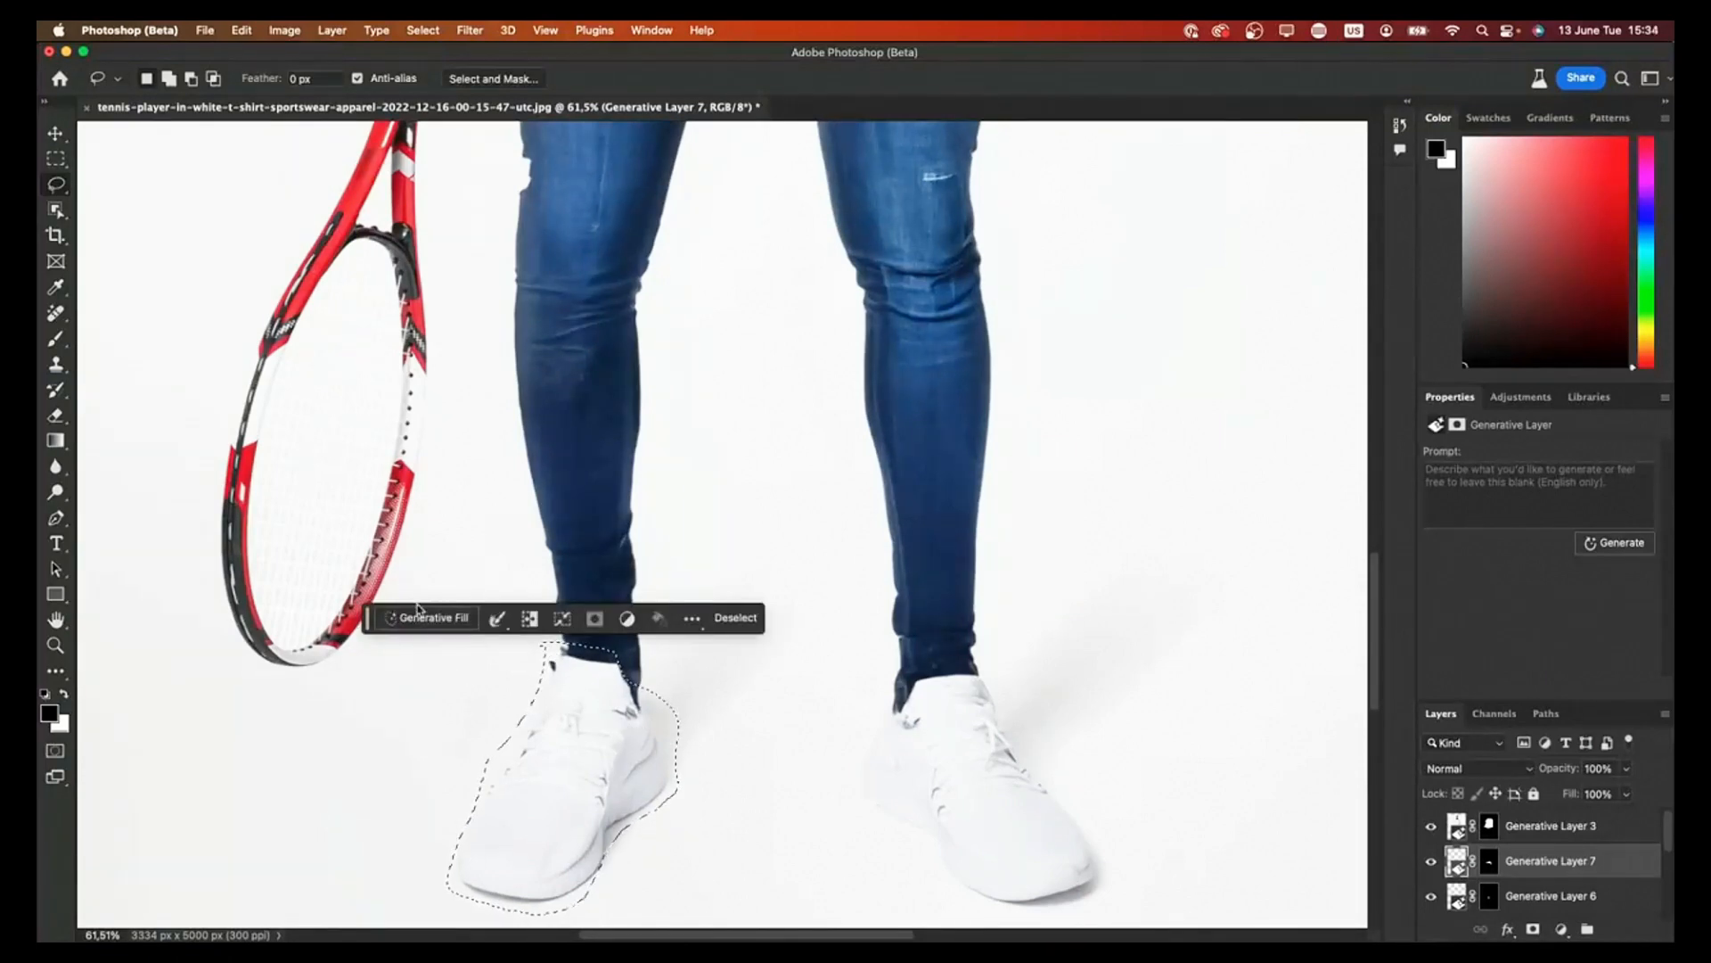
left_click(421, 615)
type("sneakers")
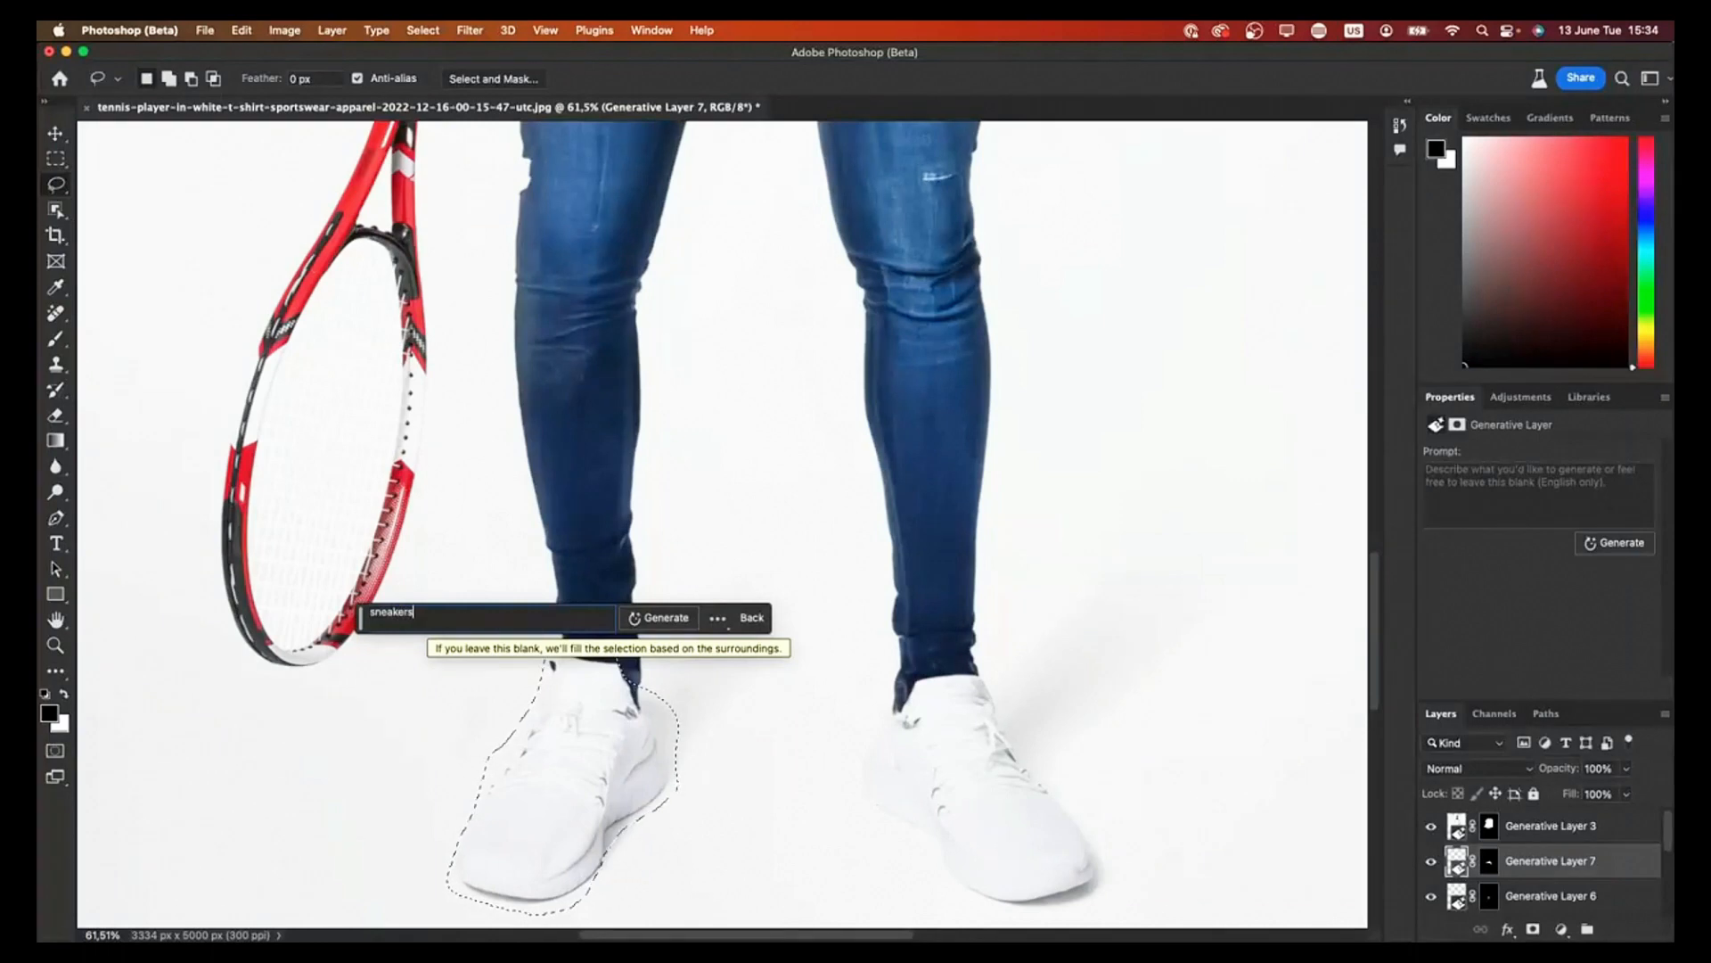
key("Return")
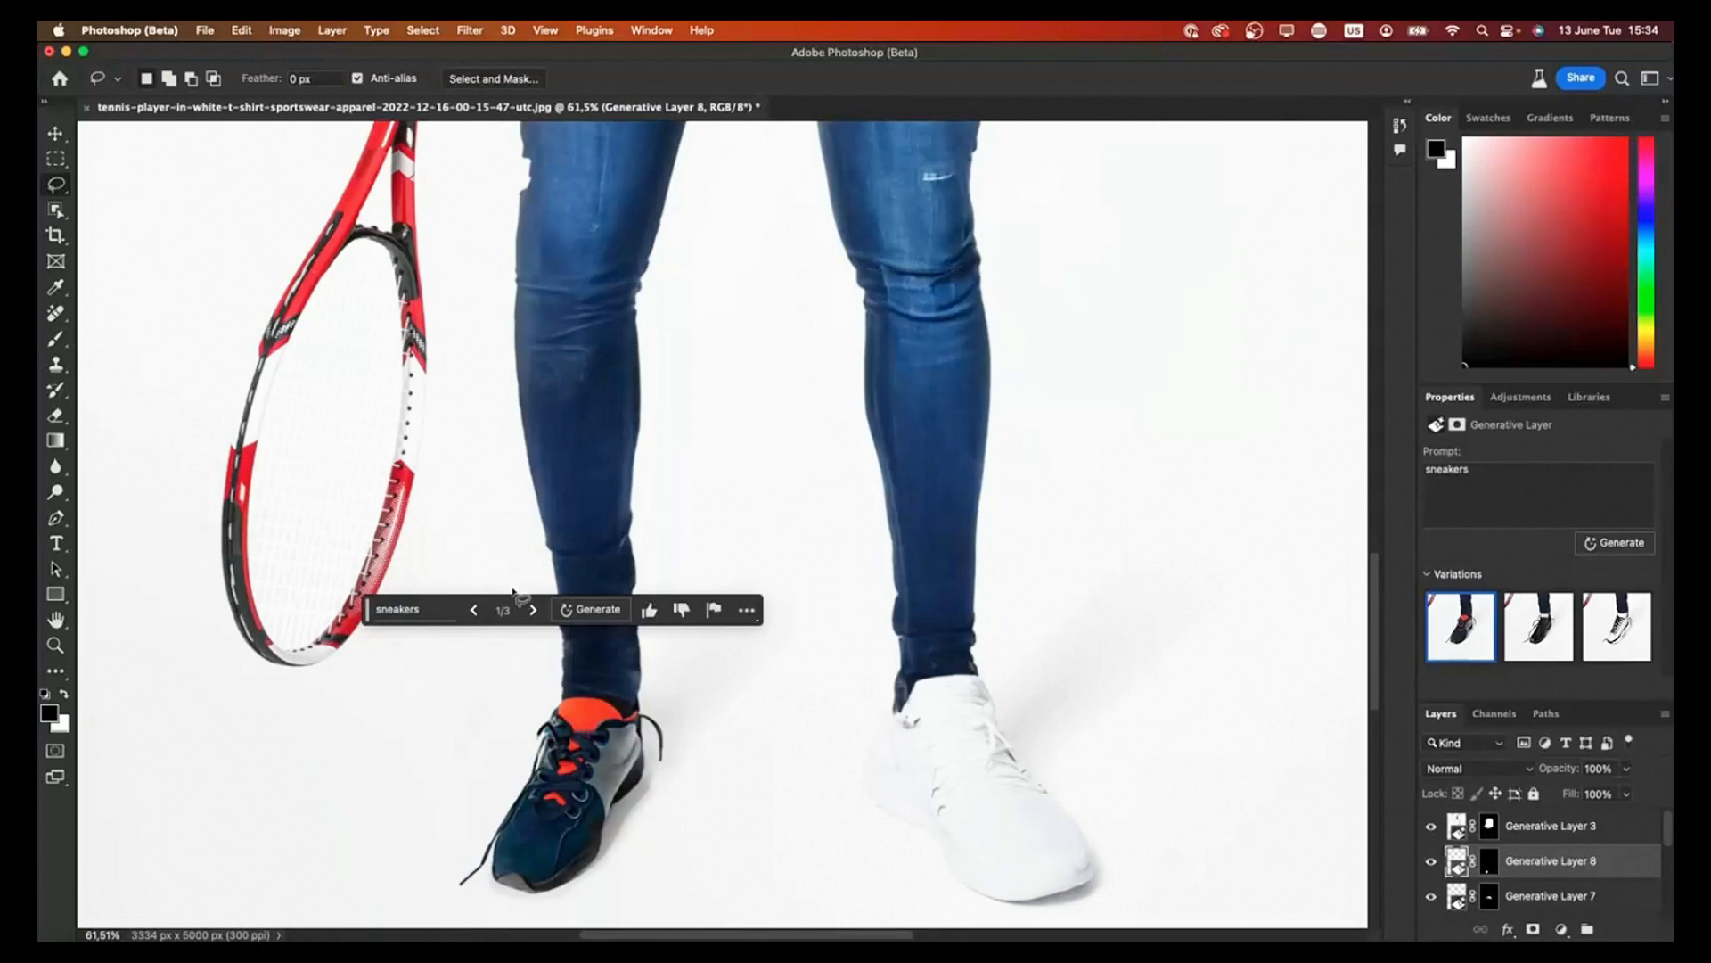
left_click(532, 610)
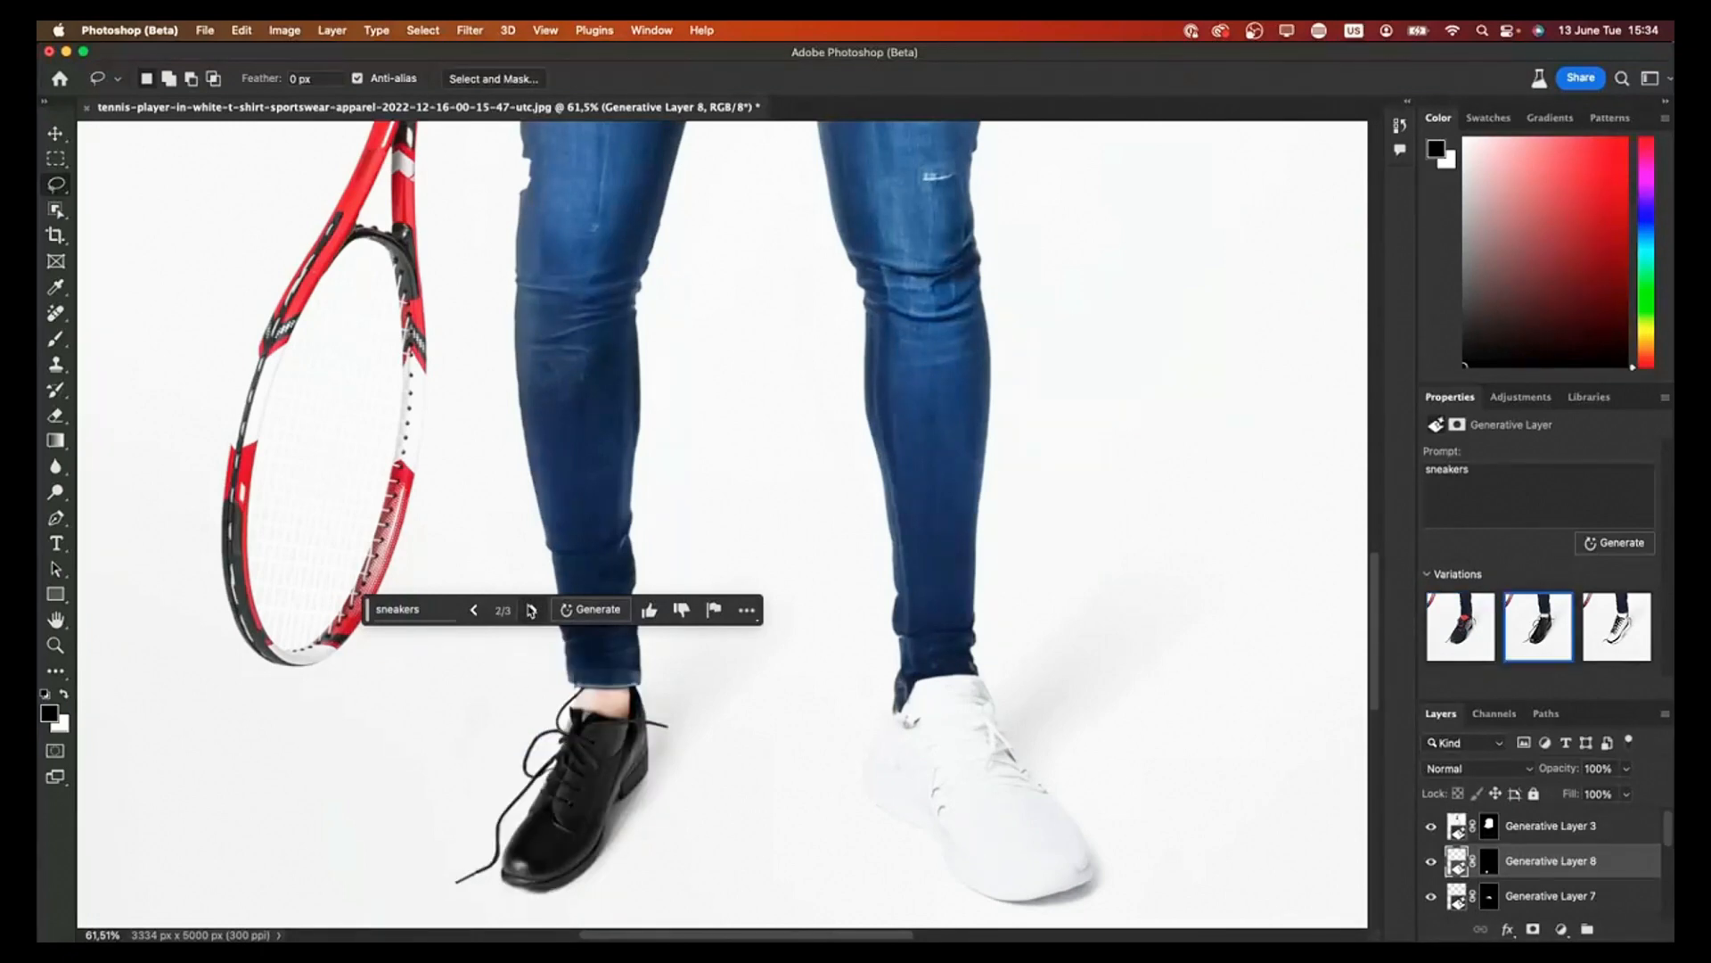
left_click(532, 610)
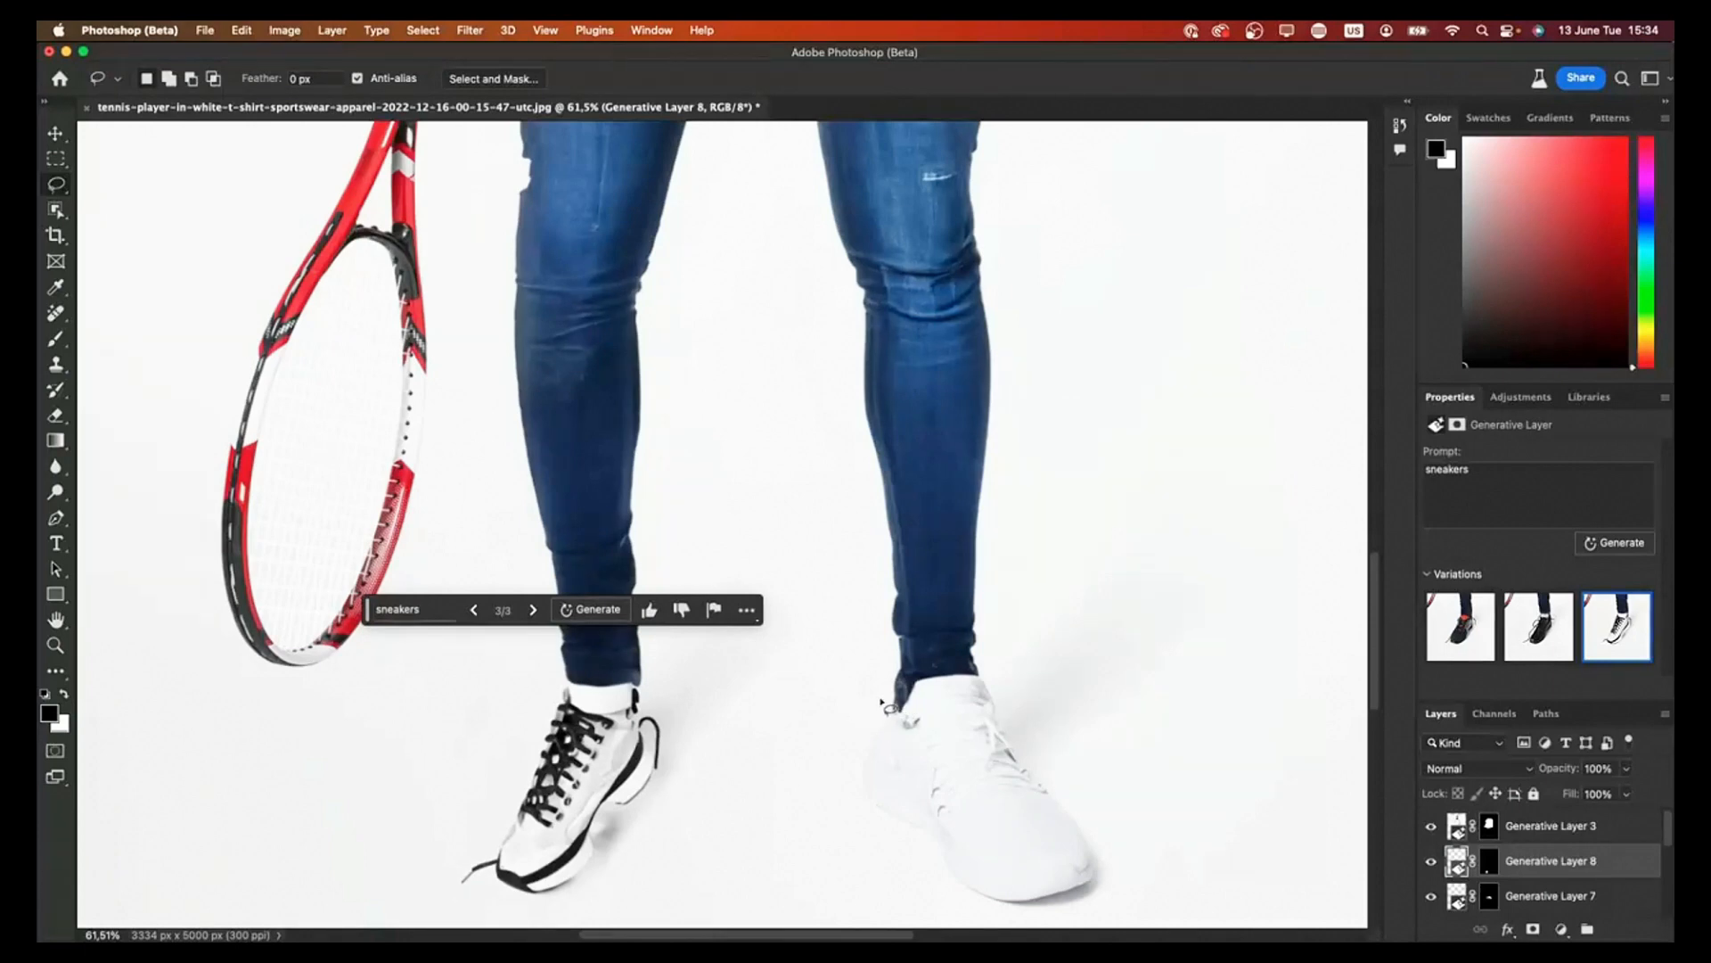
Step: Lasso the other shoe, generate a replacement with the prompt "sneakers" and select the second variation, with the turquoise sole
mouse_move(882, 704)
left_mouse_down()
mouse_move(858, 788)
mouse_move(963, 892)
mouse_move(1080, 910)
mouse_move(1120, 888)
mouse_move(1101, 824)
mouse_move(982, 665)
mouse_move(879, 713)
left_mouse_up()
left_click(818, 640)
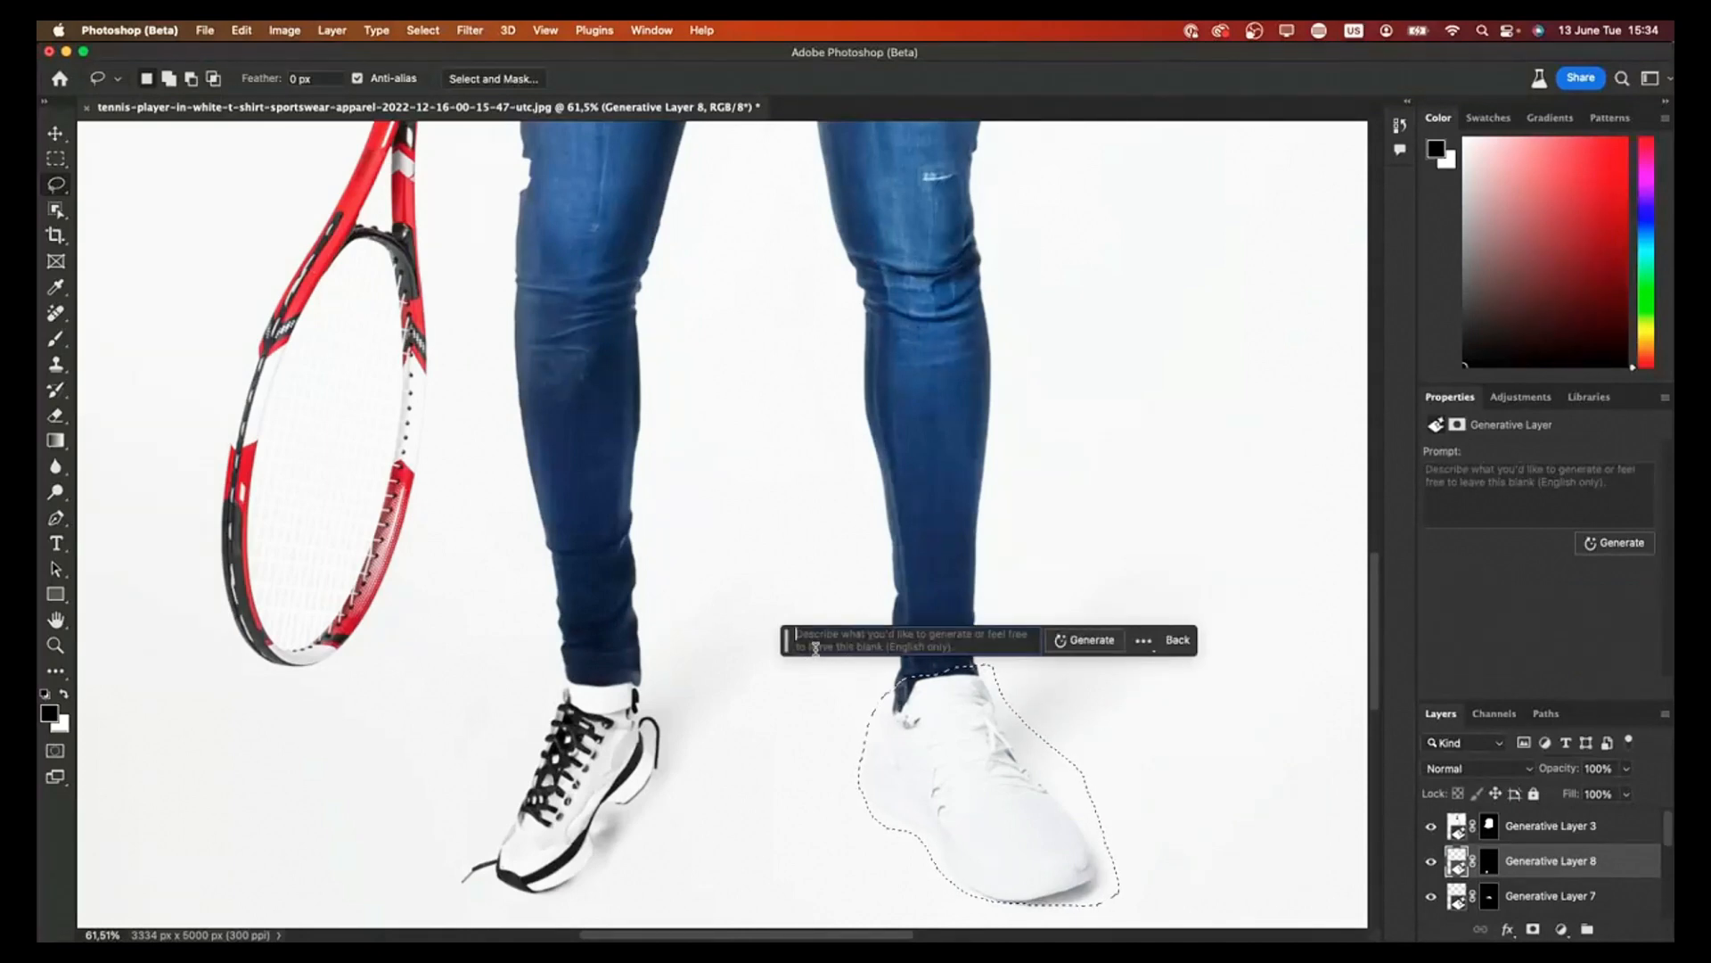
type("sneakers")
key("Return")
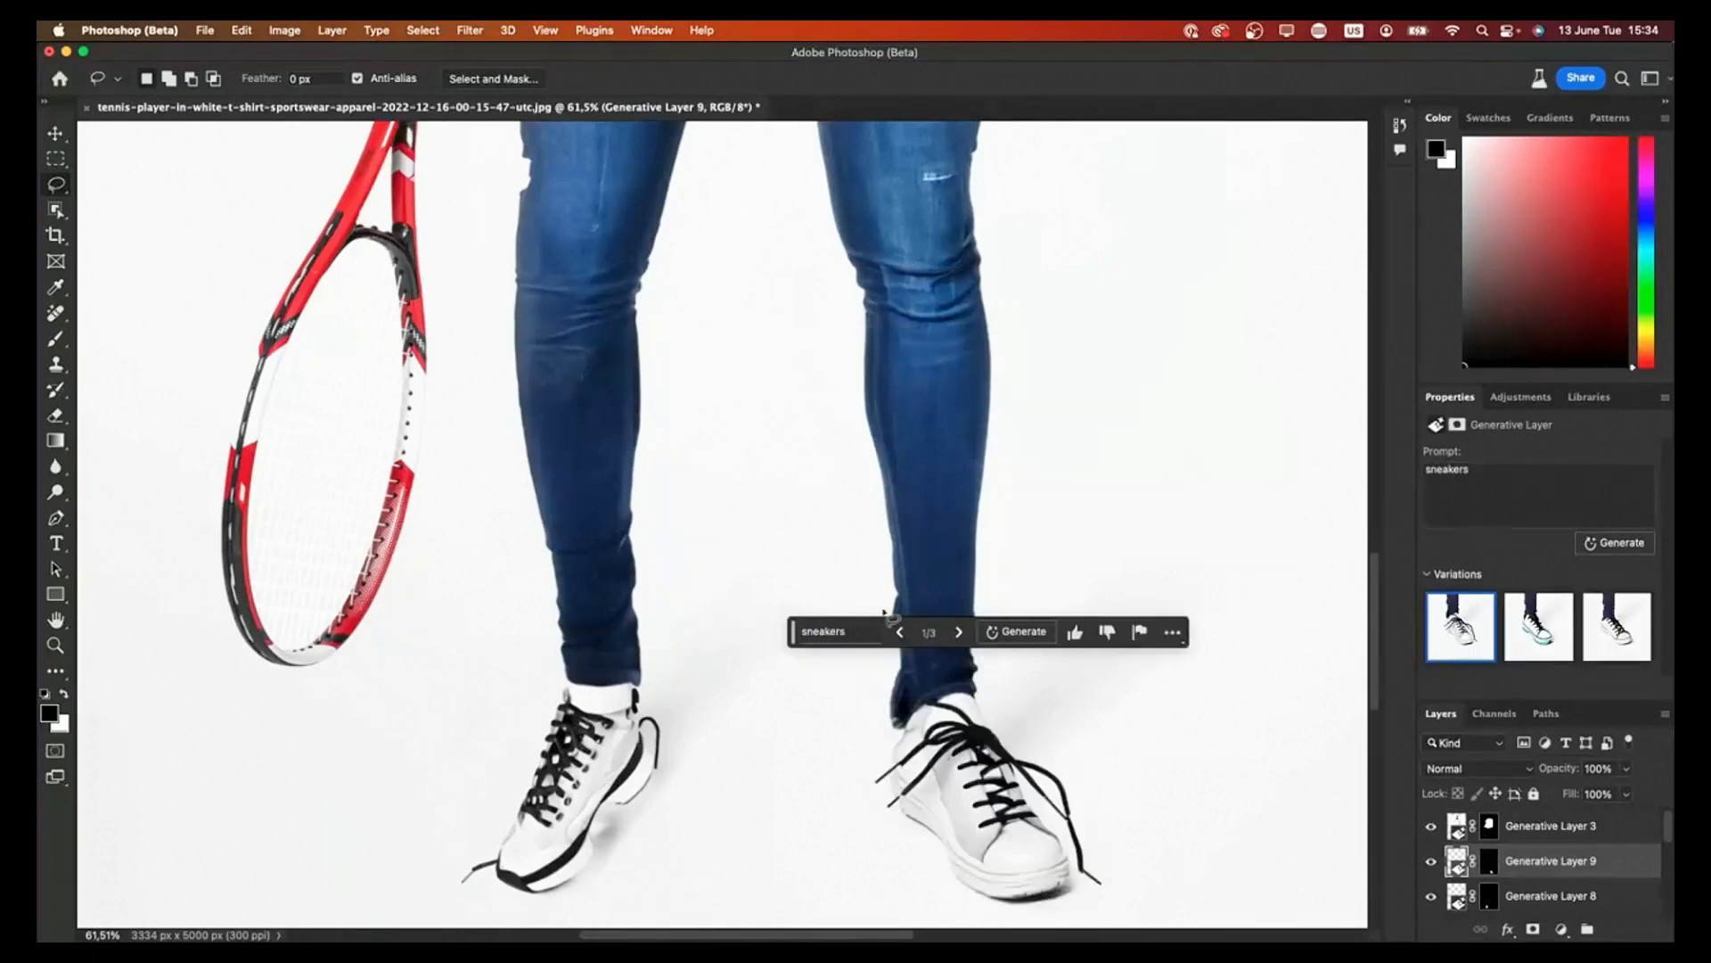
left_click(958, 632)
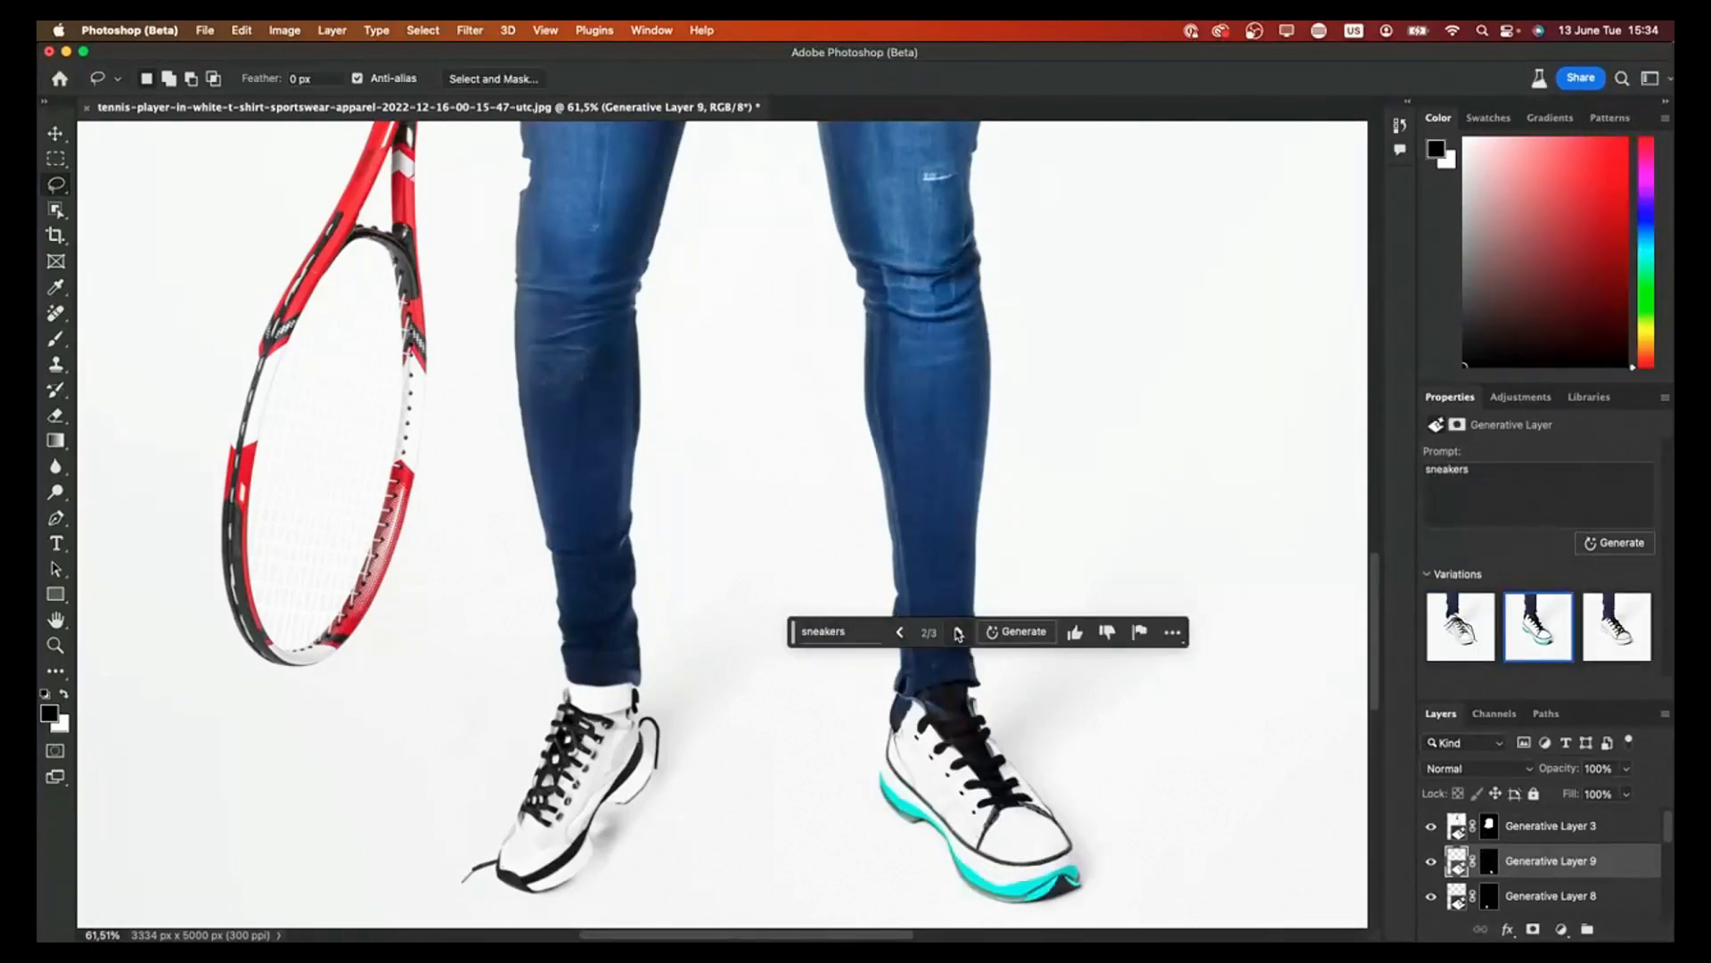
left_click(958, 632)
left_click(899, 633)
Step: Select the racket-side shoe's generative layer, replace its prompt with "same sneakers with the right foot" and generate new variations
left_click(1536, 829)
left_click(1547, 861)
left_click(1549, 899)
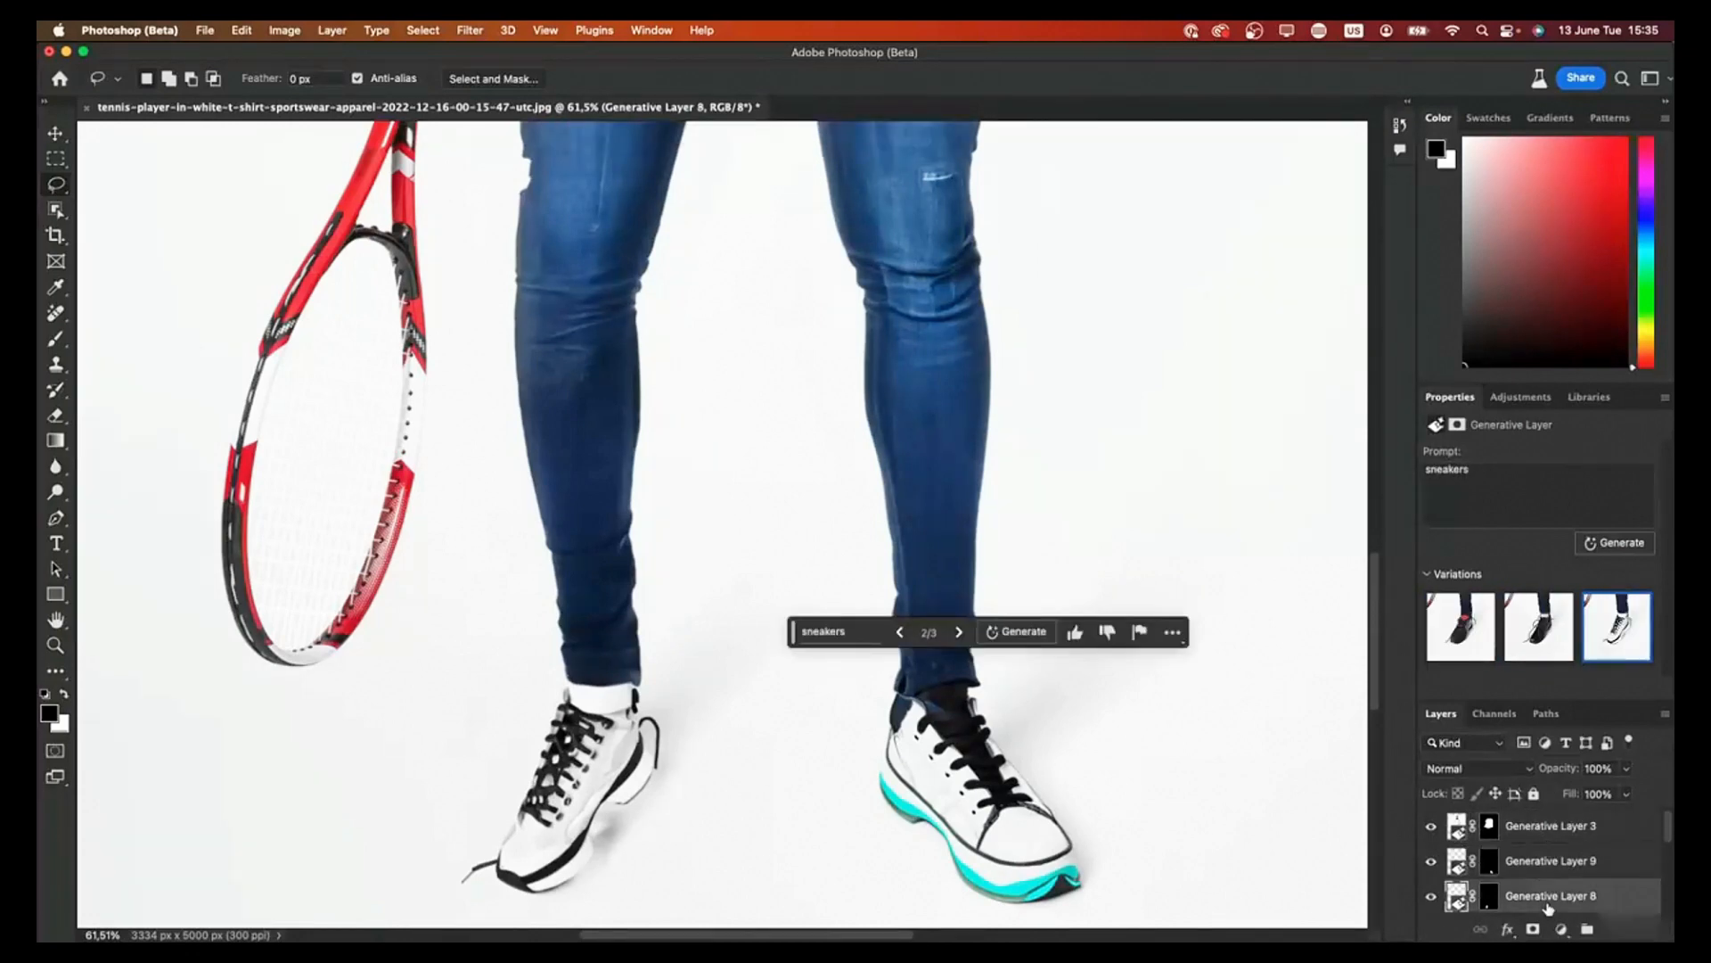
double_click(1446, 469)
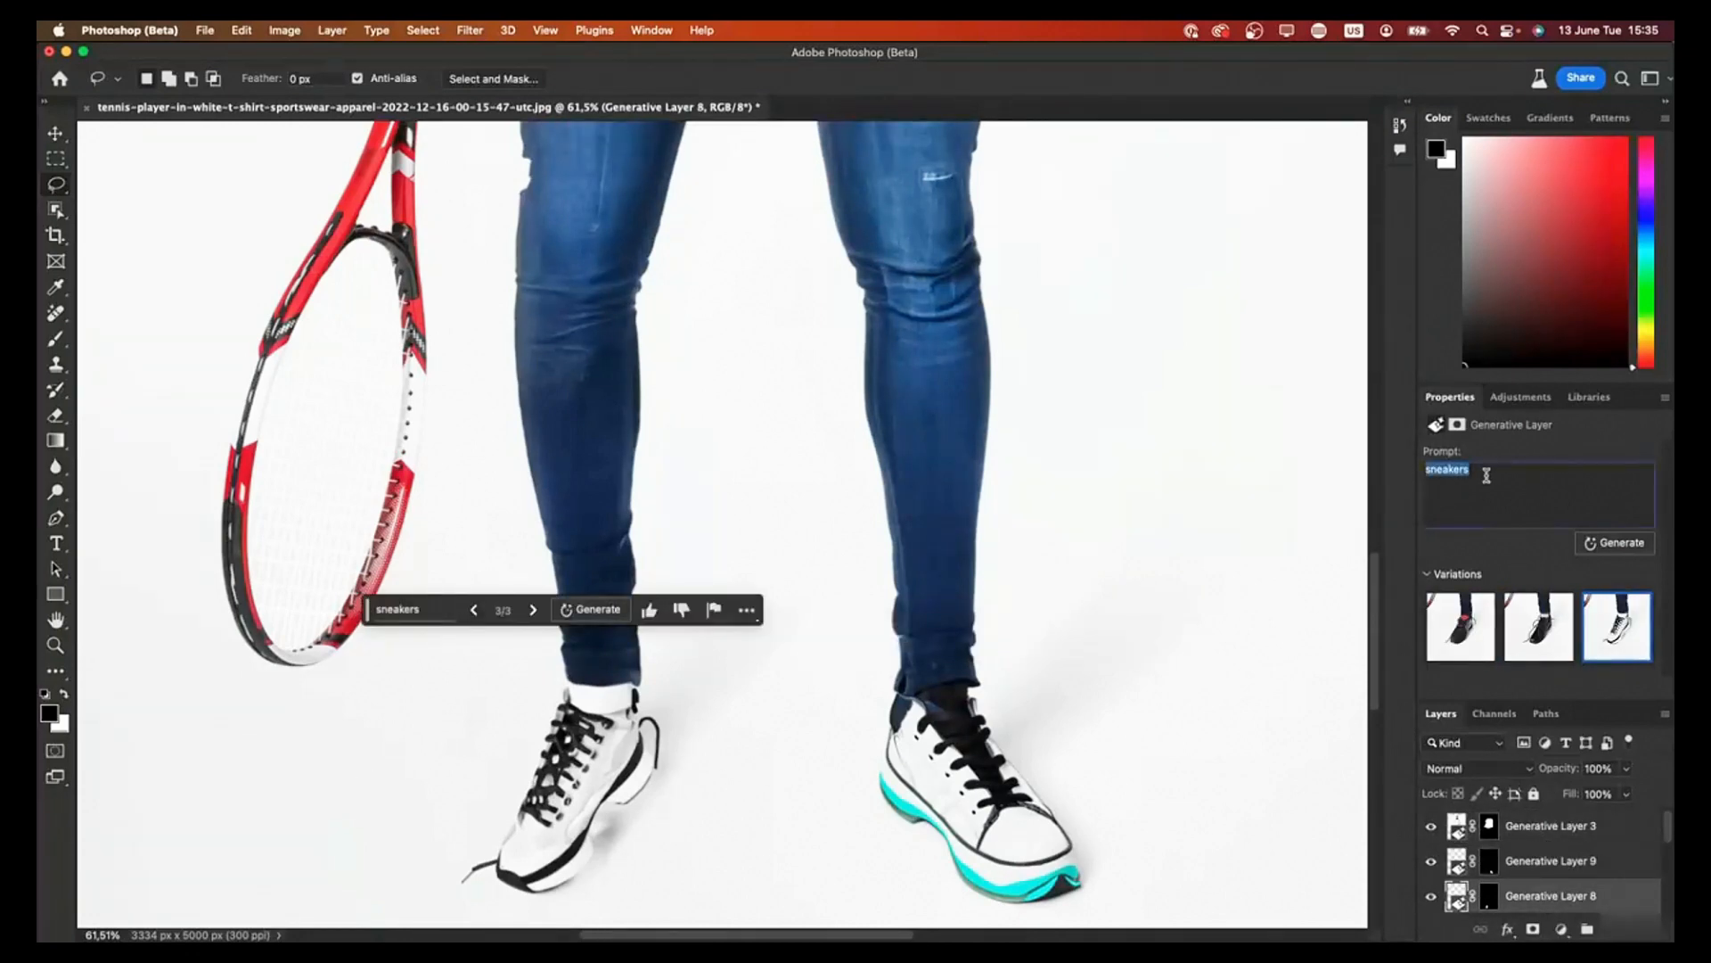
type("same sneakers with the right foot")
left_click(1644, 544)
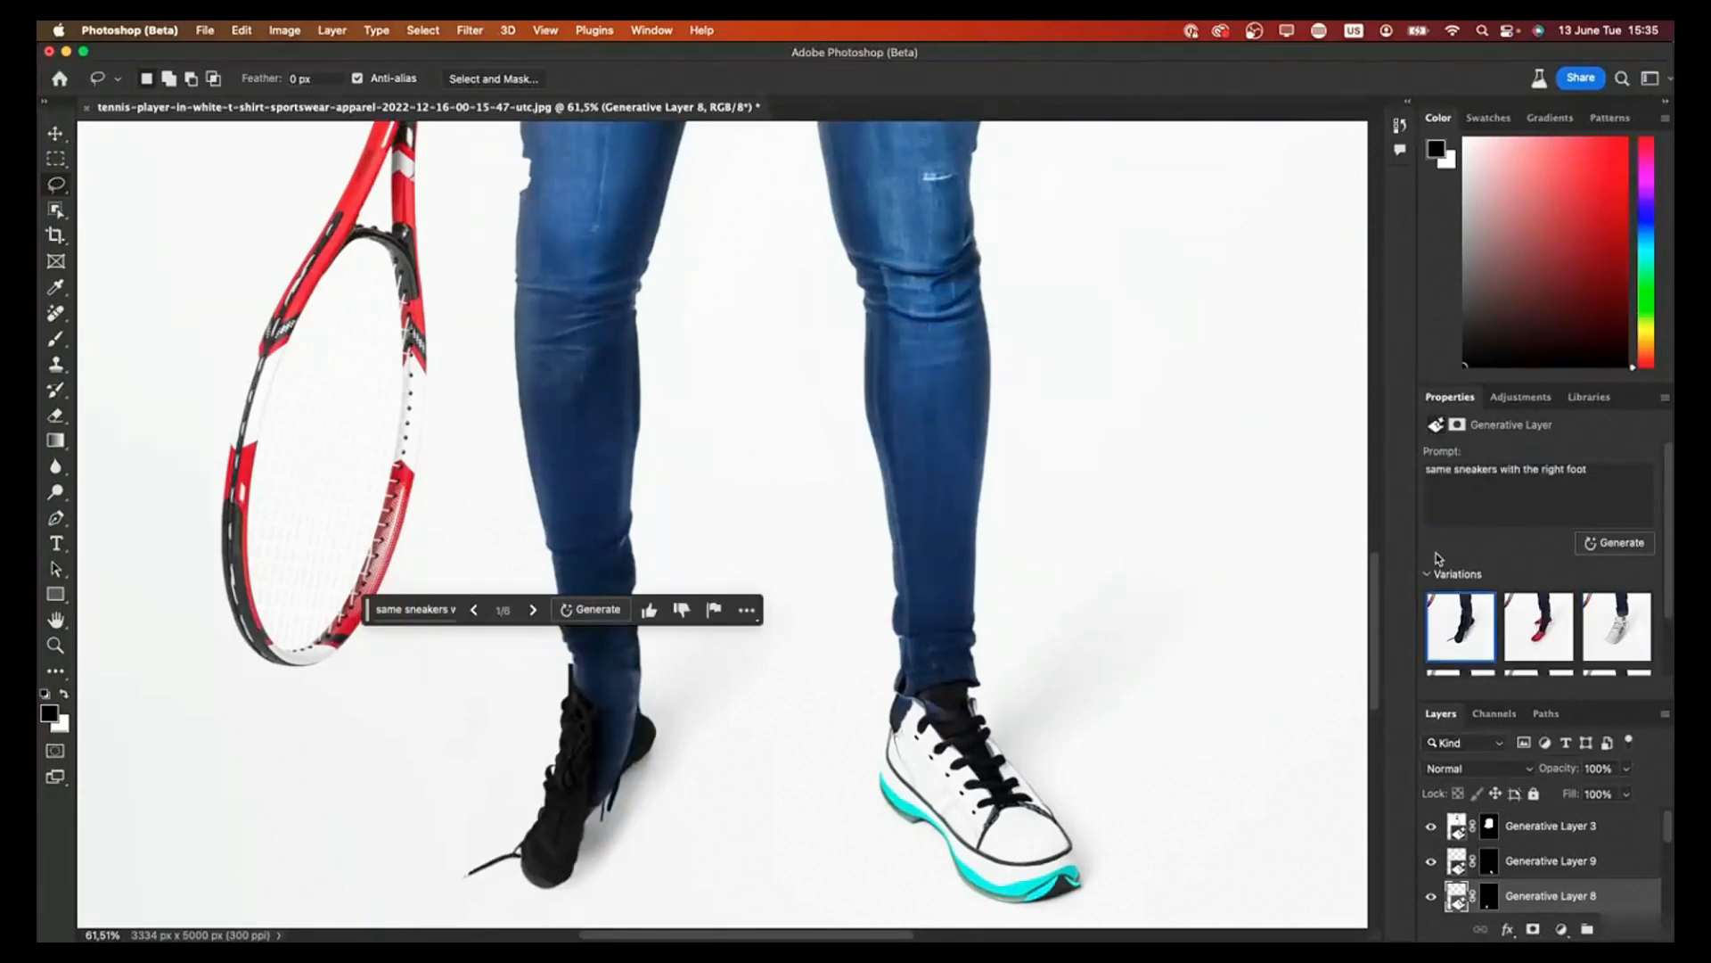
Step: Compare the three "same sneakers with the right foot" variations and return to the first one
left_click(533, 609)
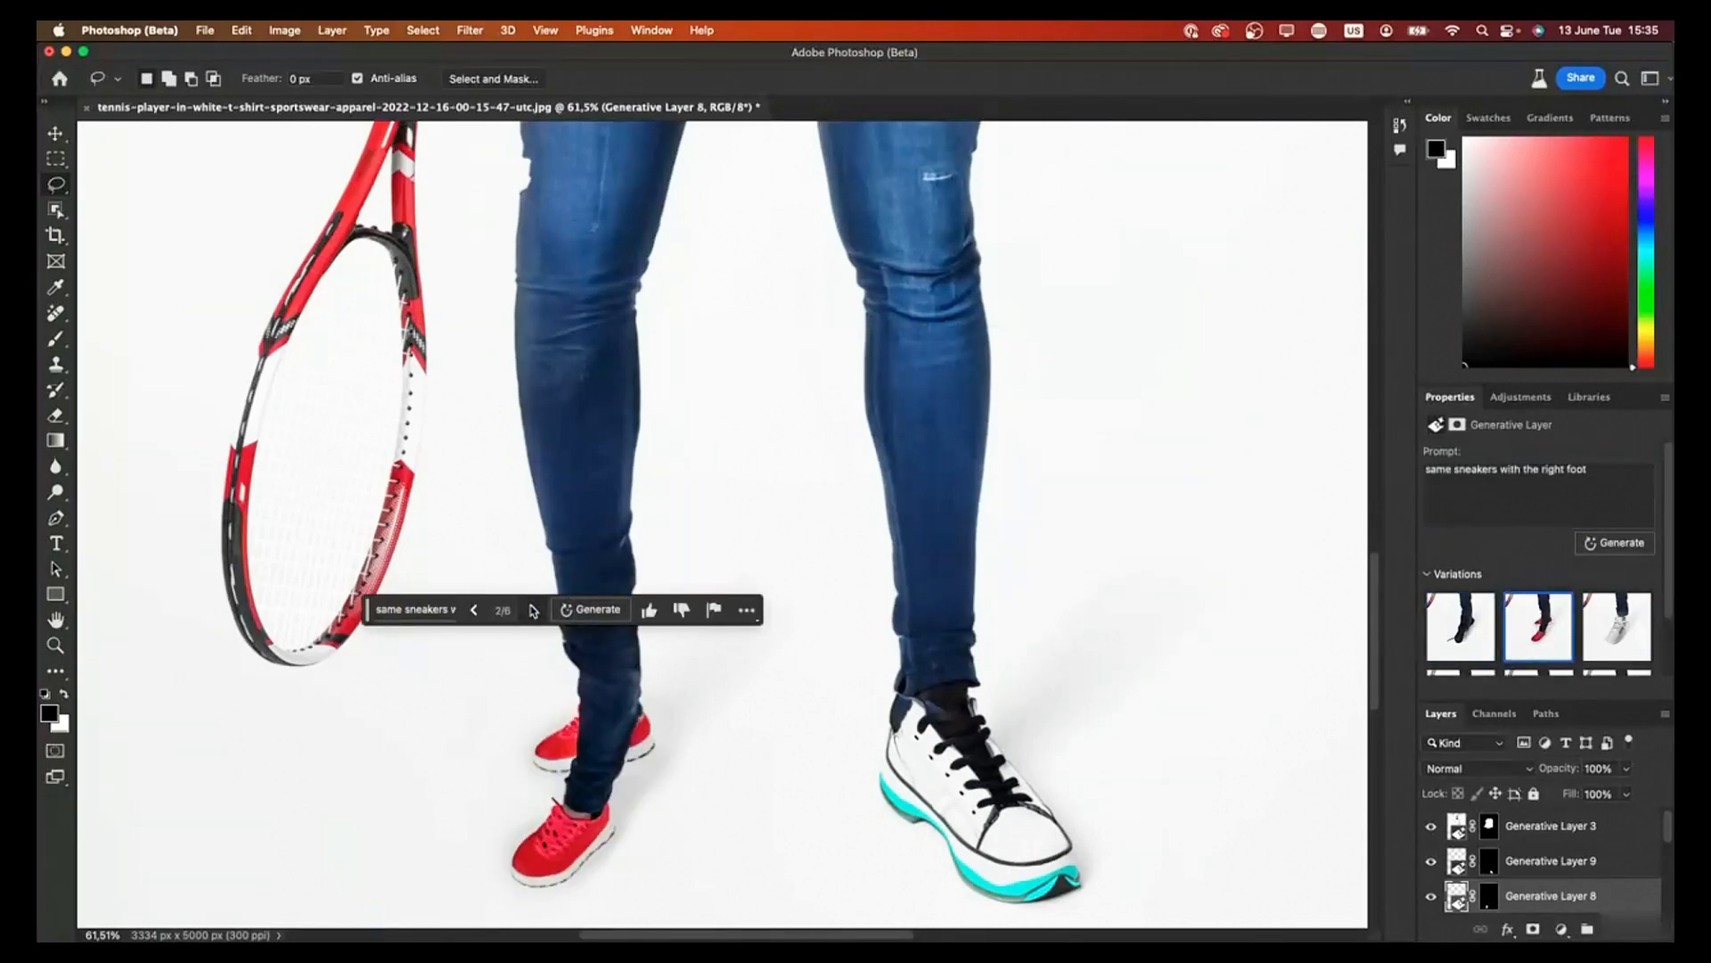
left_click(533, 609)
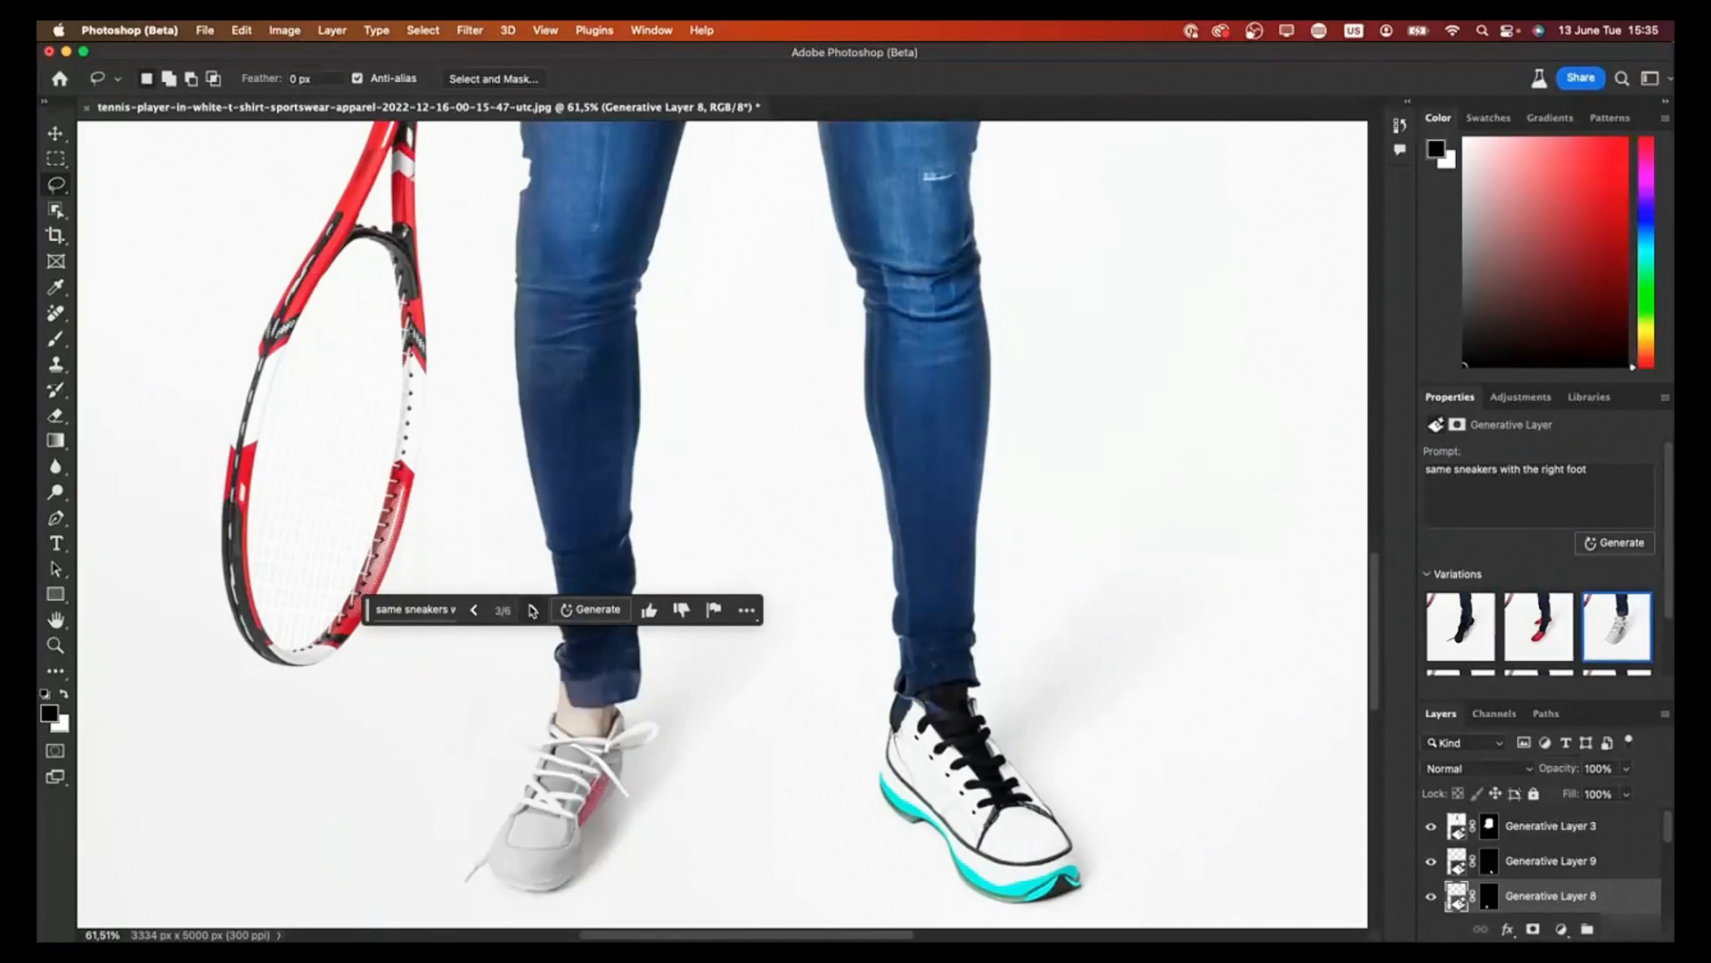
left_click(1460, 626)
Step: Change the racket-side shoe's prompt to "same shoe with the other foot", generate new variations and browse through them
double_click(1478, 471)
type("shoe")
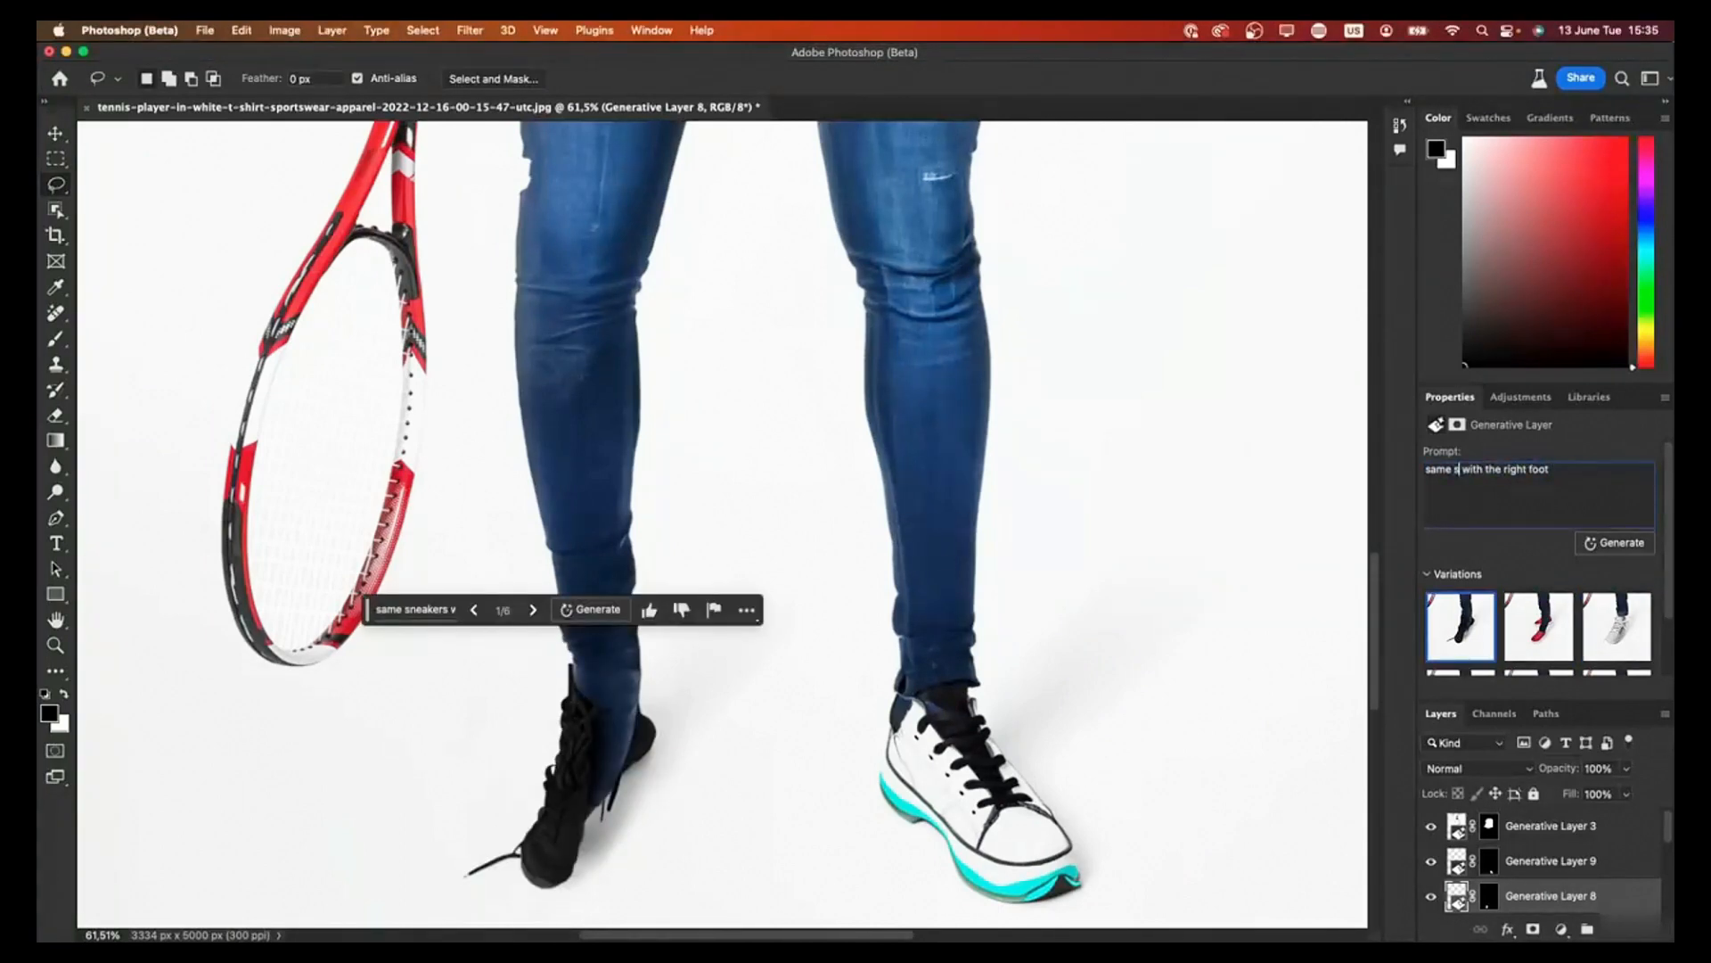
left_click(1587, 543)
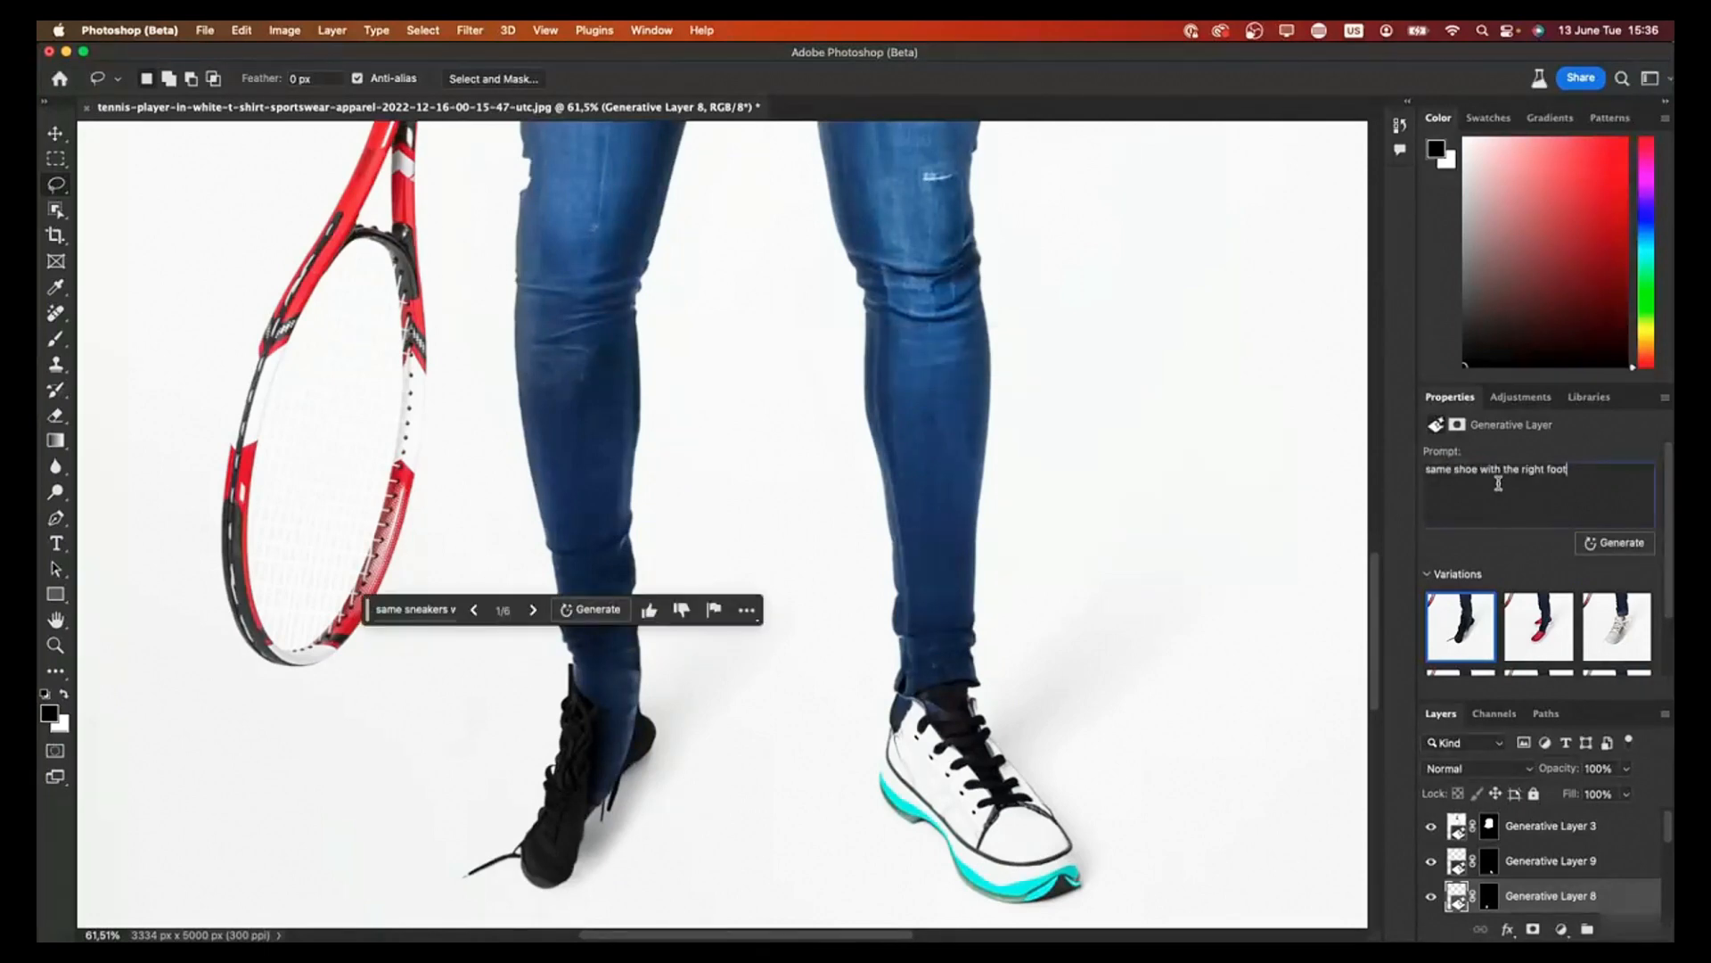
triple_click(1498, 480)
left_click(1569, 473)
double_click(1533, 474)
type("other")
left_click(1613, 545)
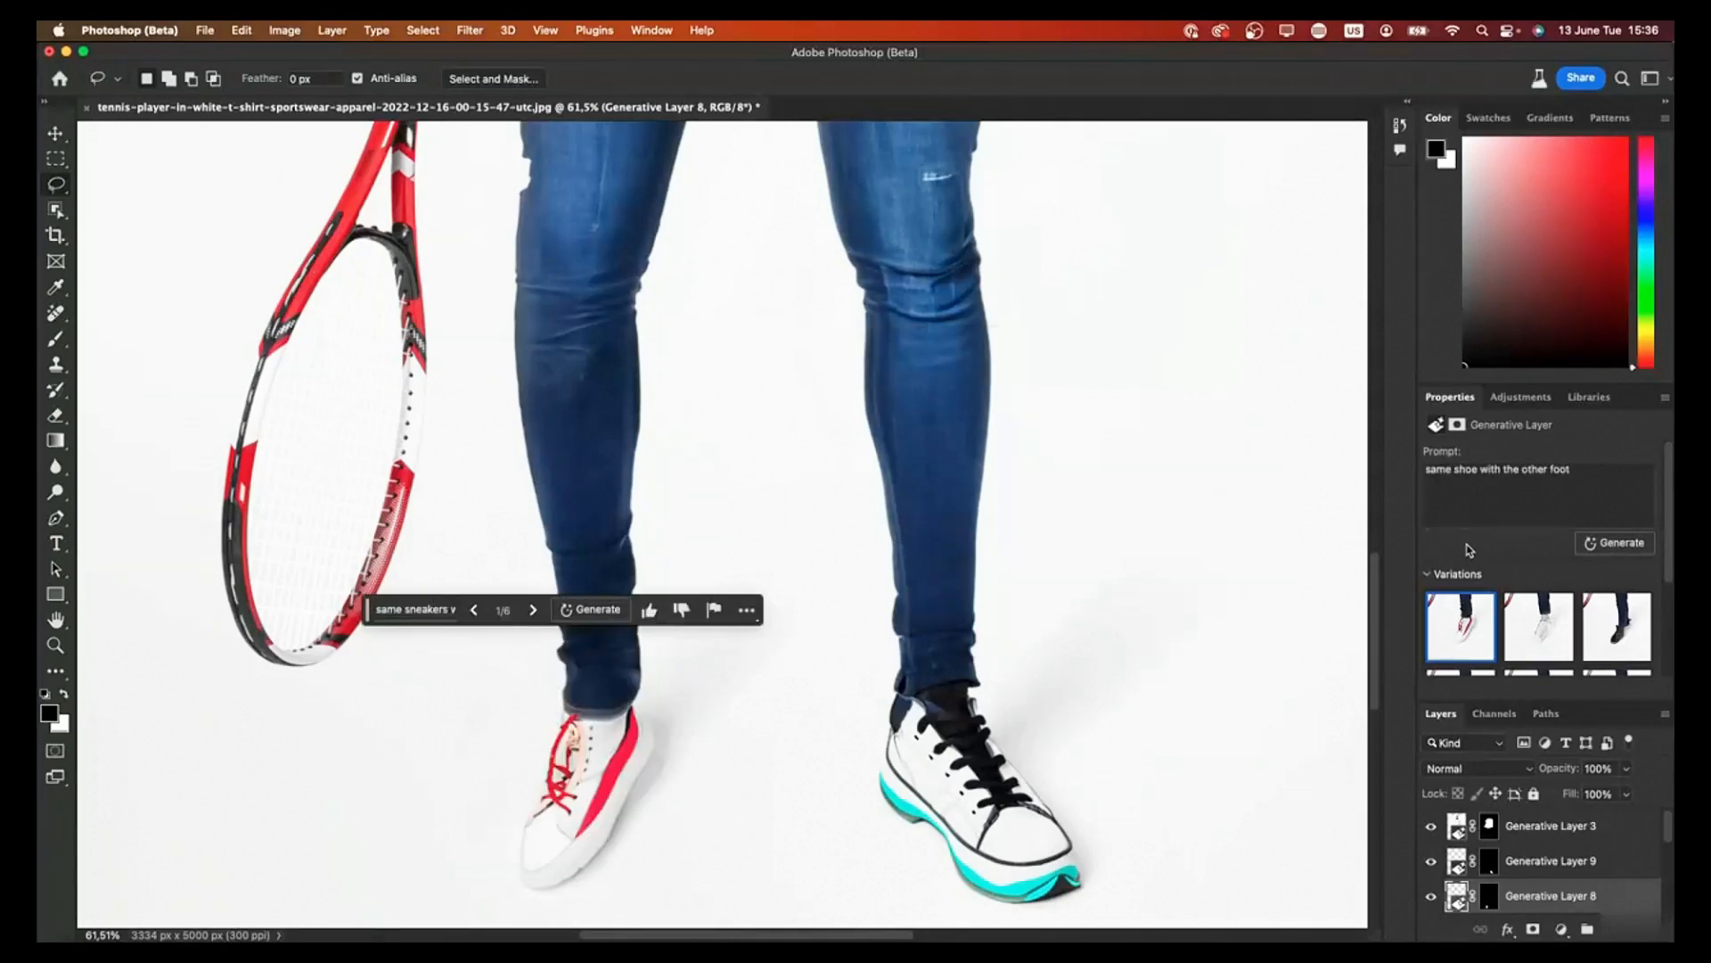
left_click(532, 610)
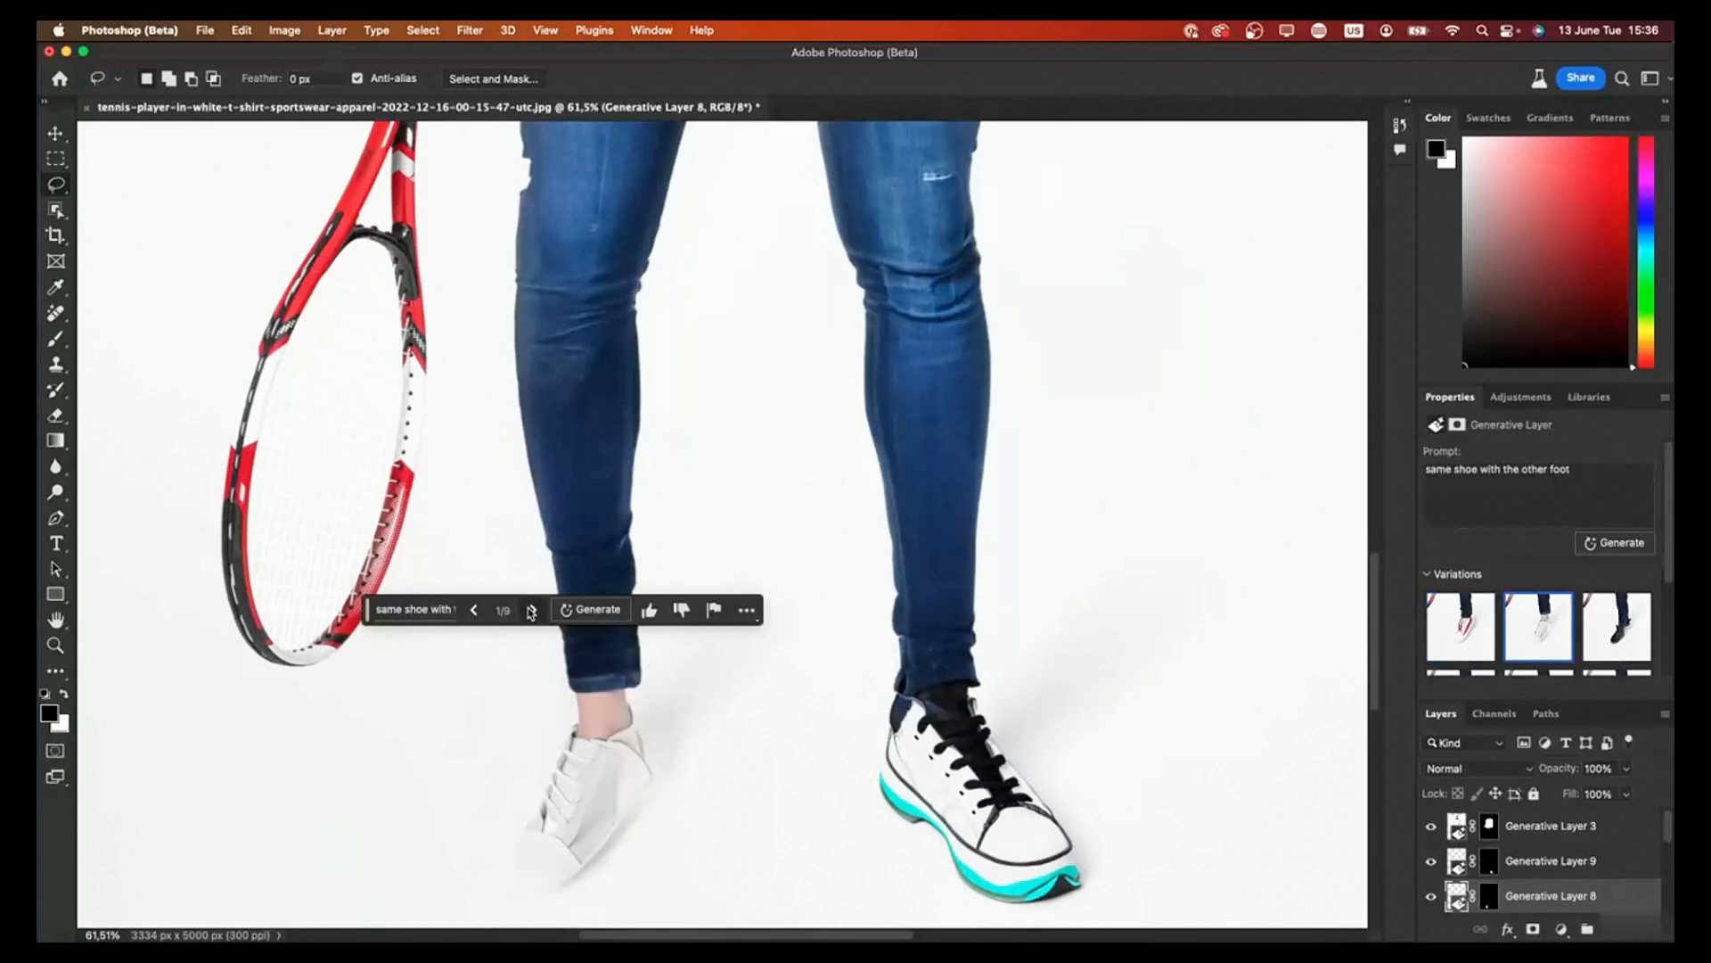
left_click(532, 611)
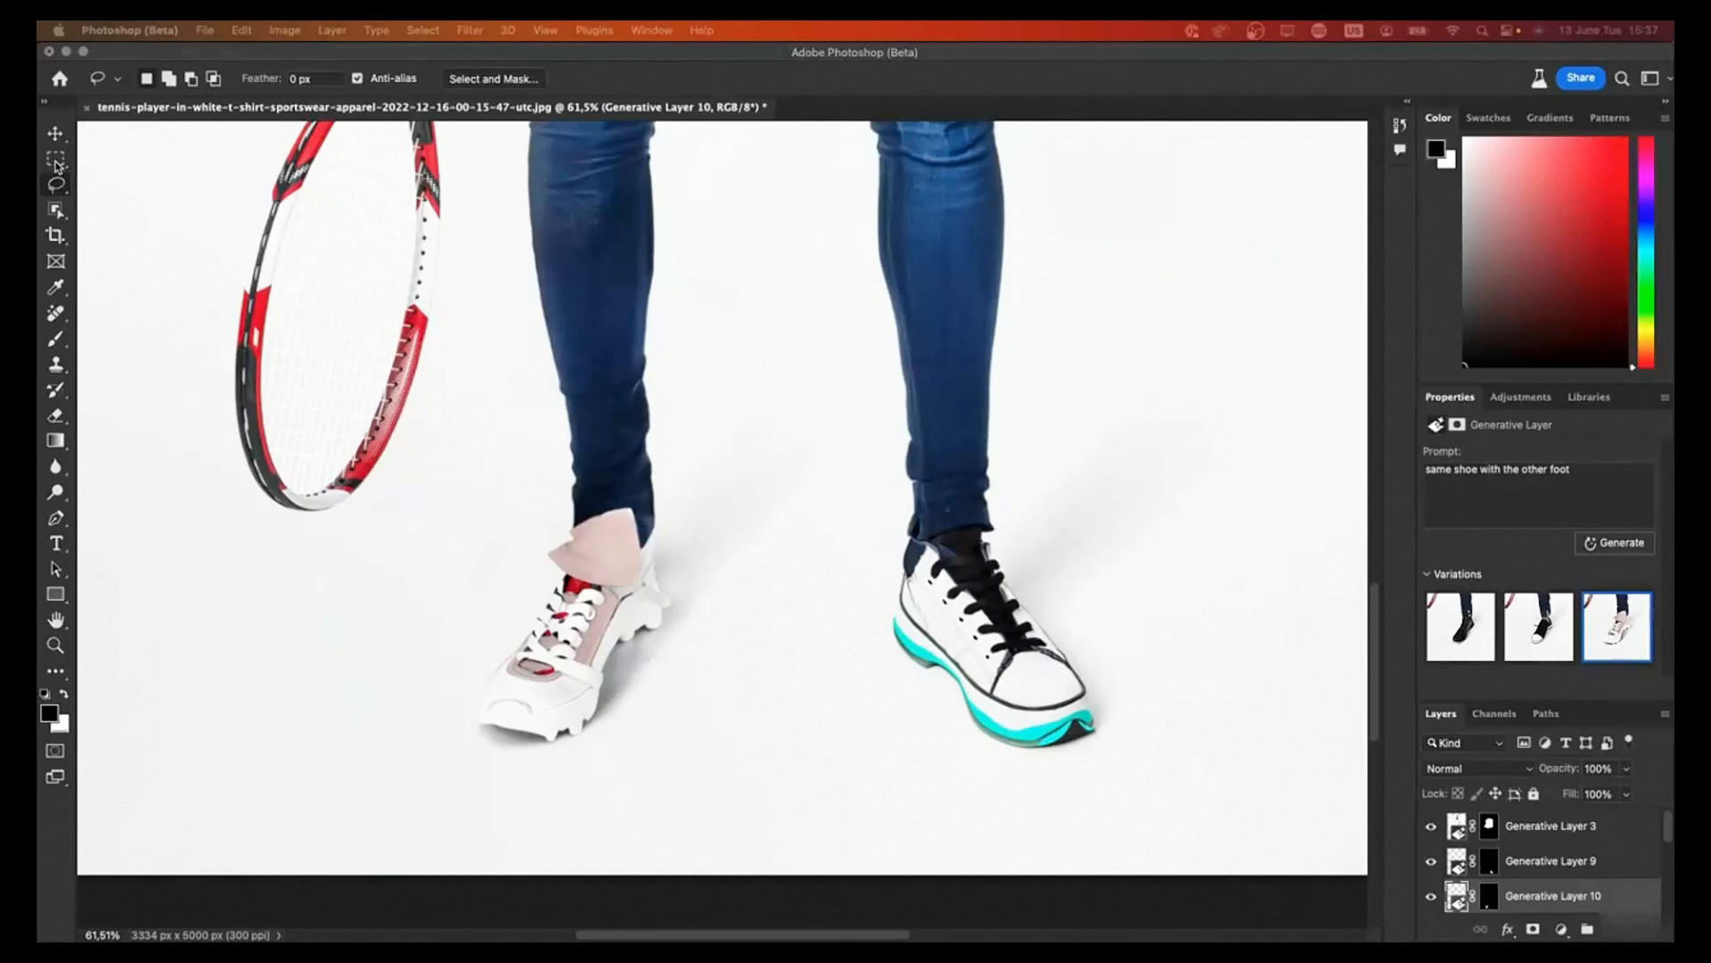
Step: Delete the generative layers of both shoes, including the one with the prompt "sneakers", to restore the original white shoes
left_click(1555, 896)
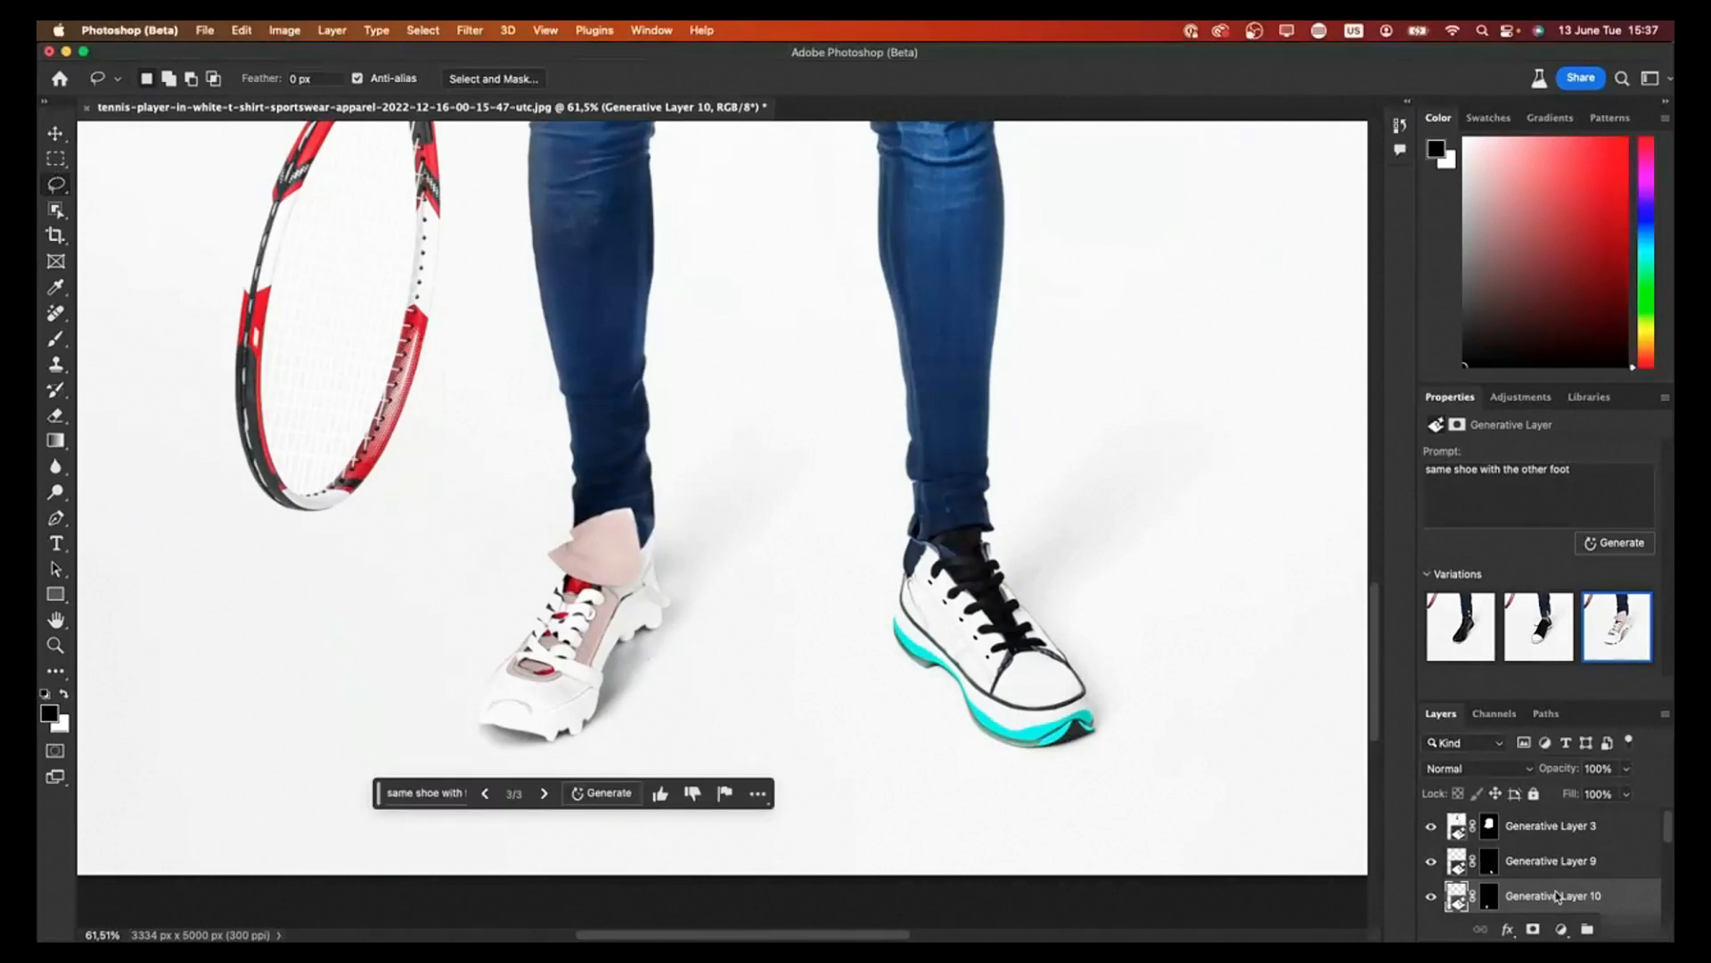
left_click(1548, 864)
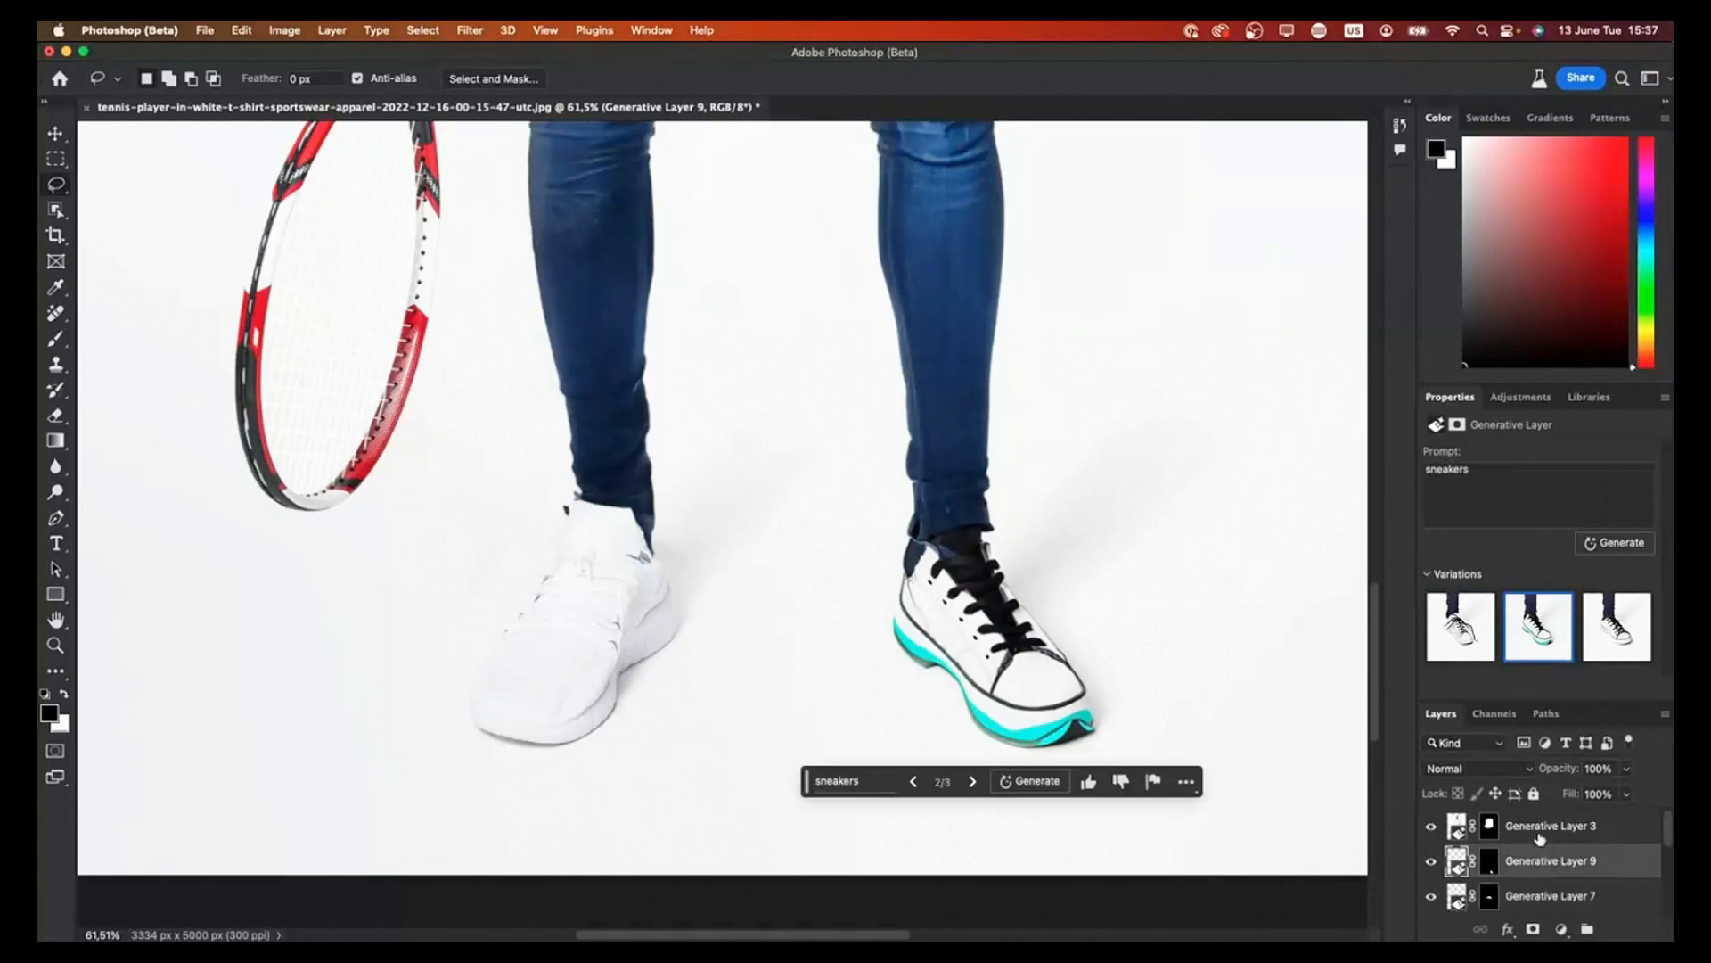
left_click(1540, 832)
left_click(1536, 860)
key("Delete")
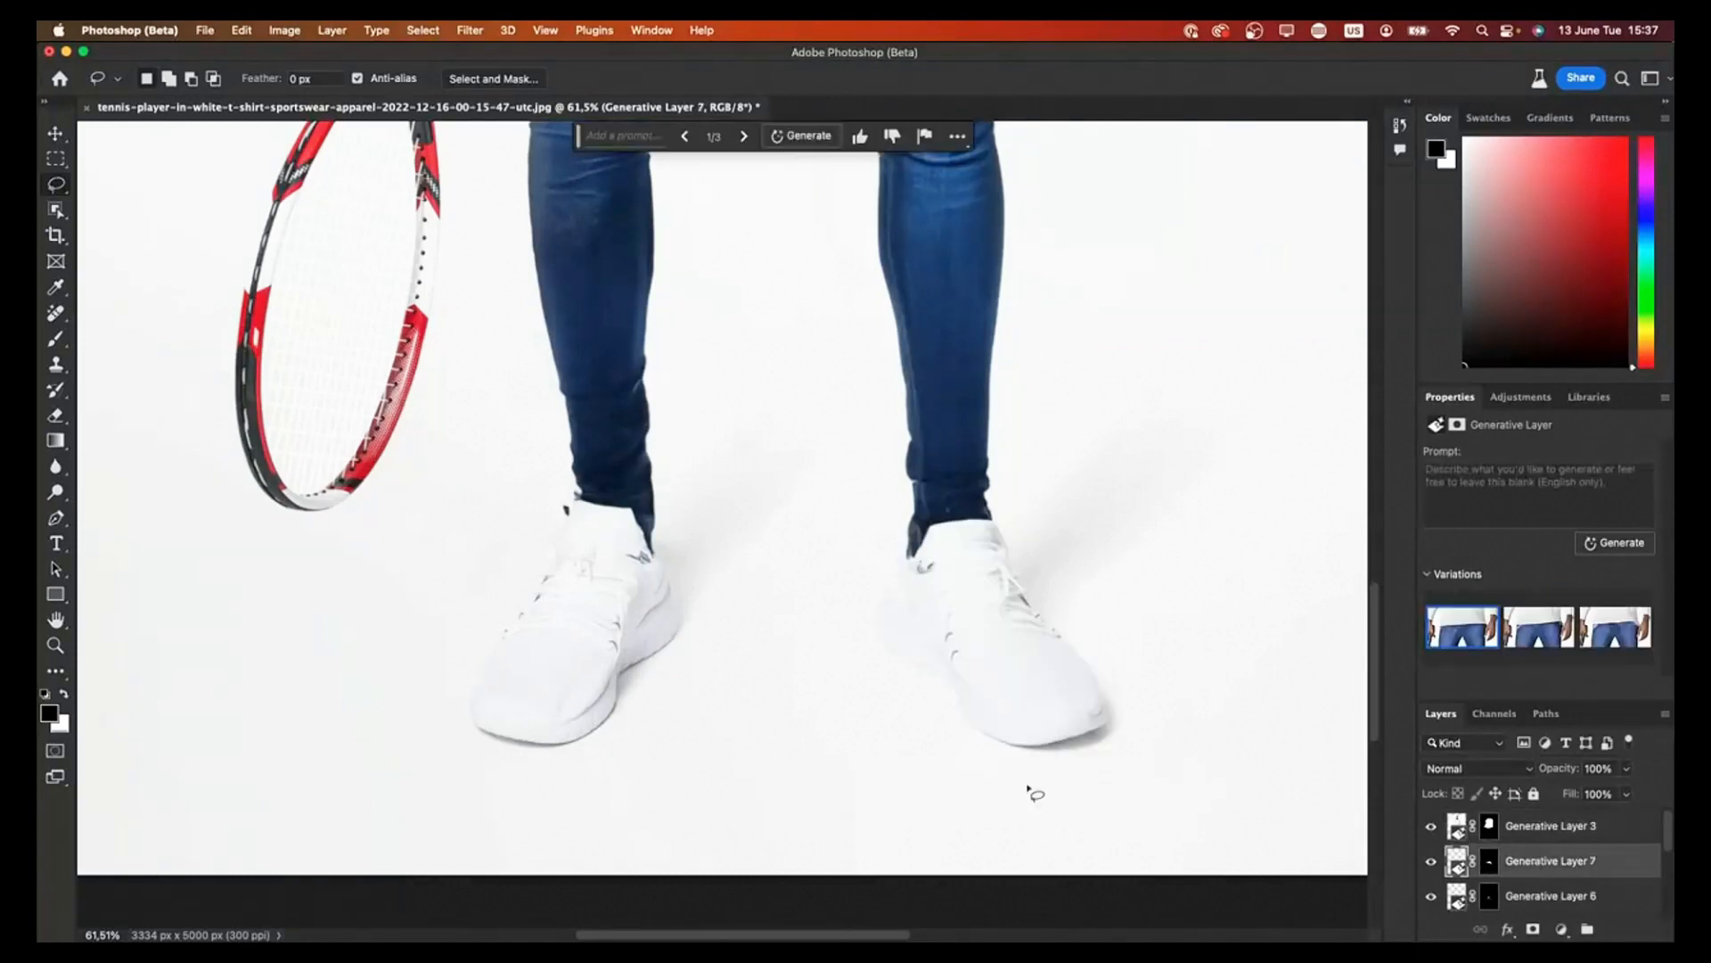
Step: Select both shoes together with a rectangular marquee and generate replacements with the prompt "black shoes"
left_click(56, 159)
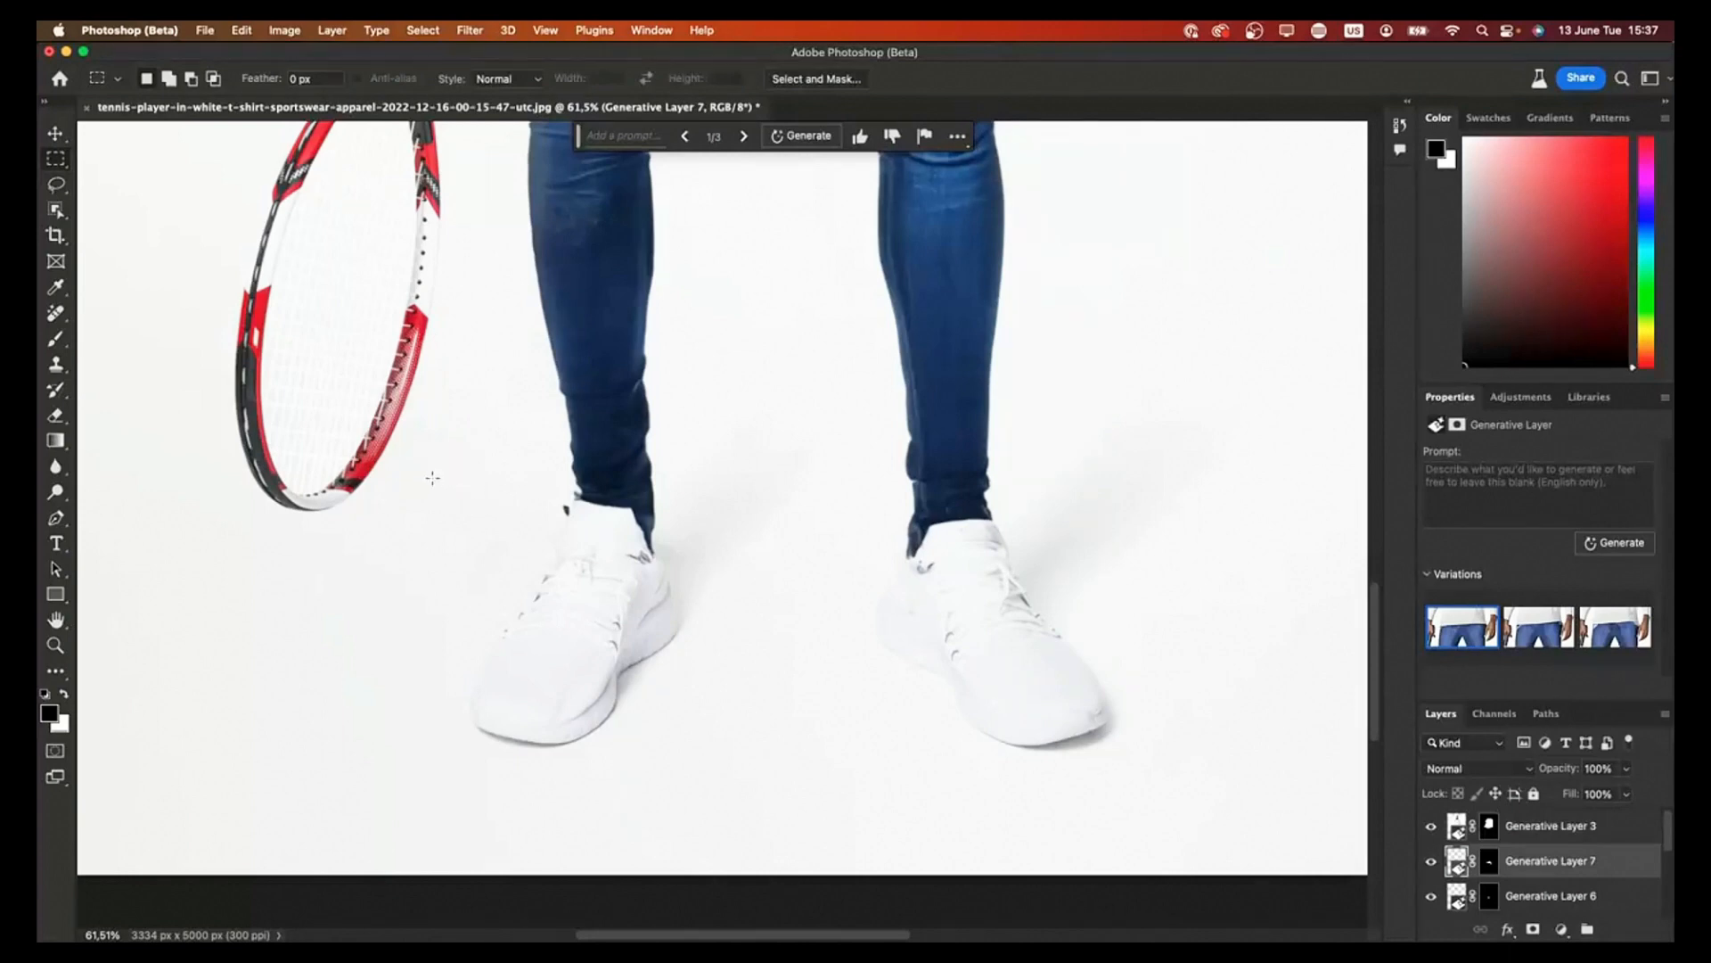
left_click_drag(434, 480, 1150, 763)
left_click(633, 788)
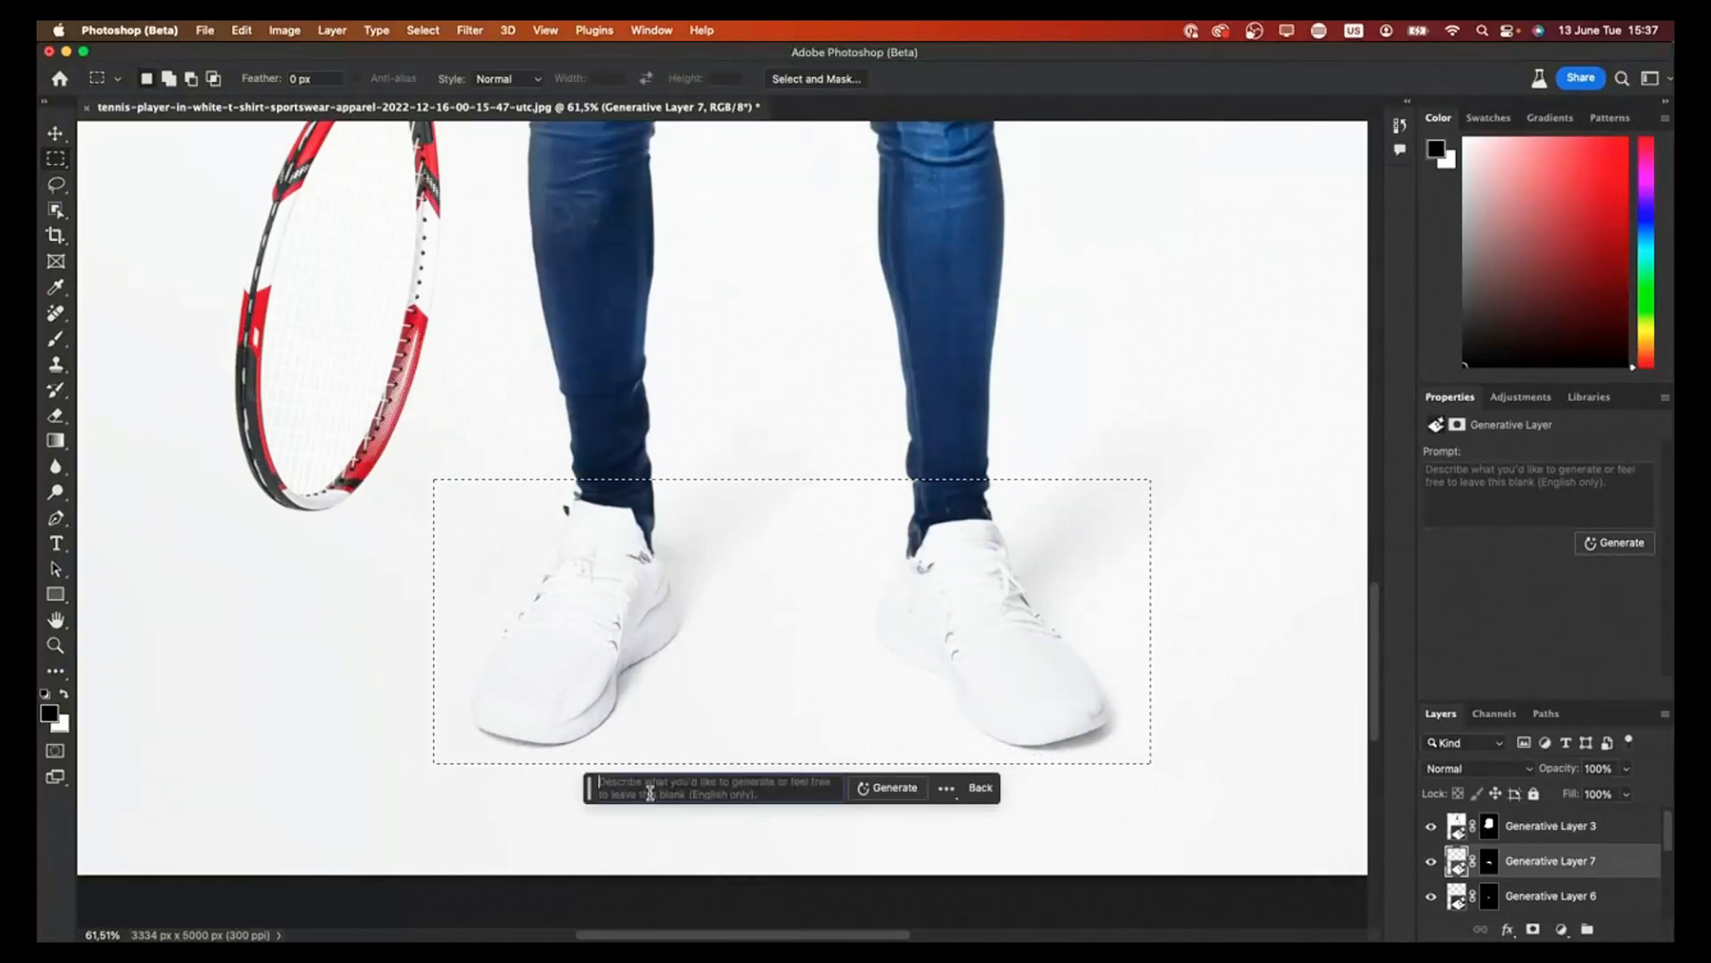
type("black shoes")
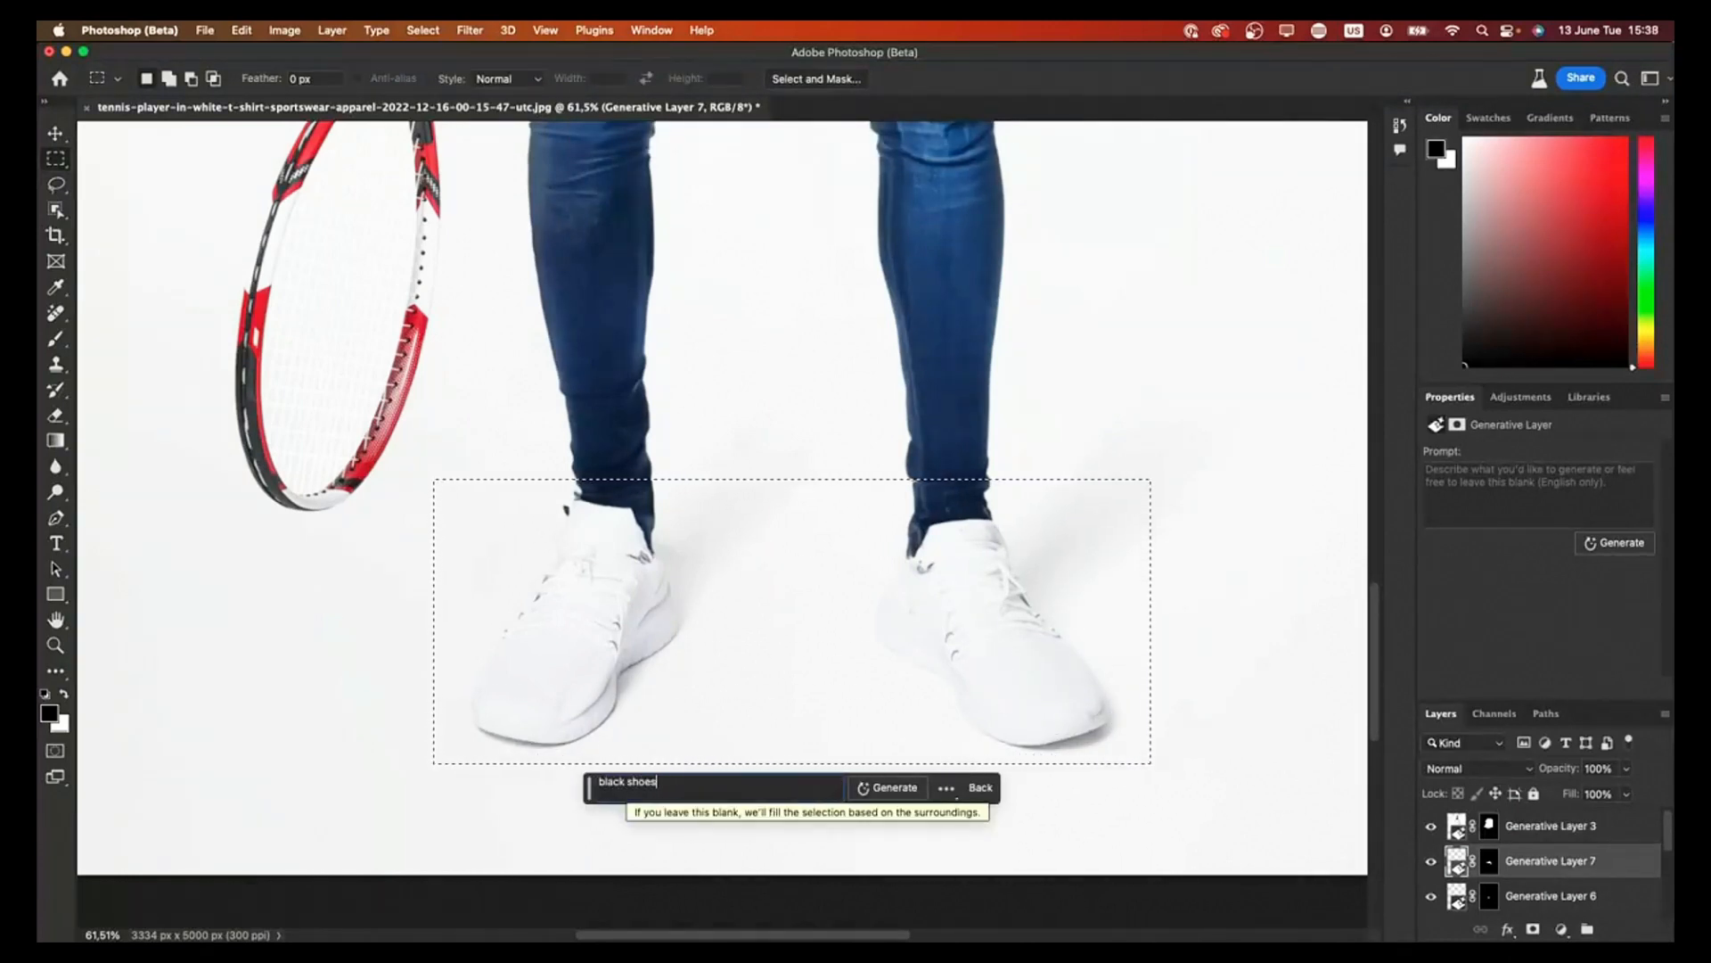
key("Return")
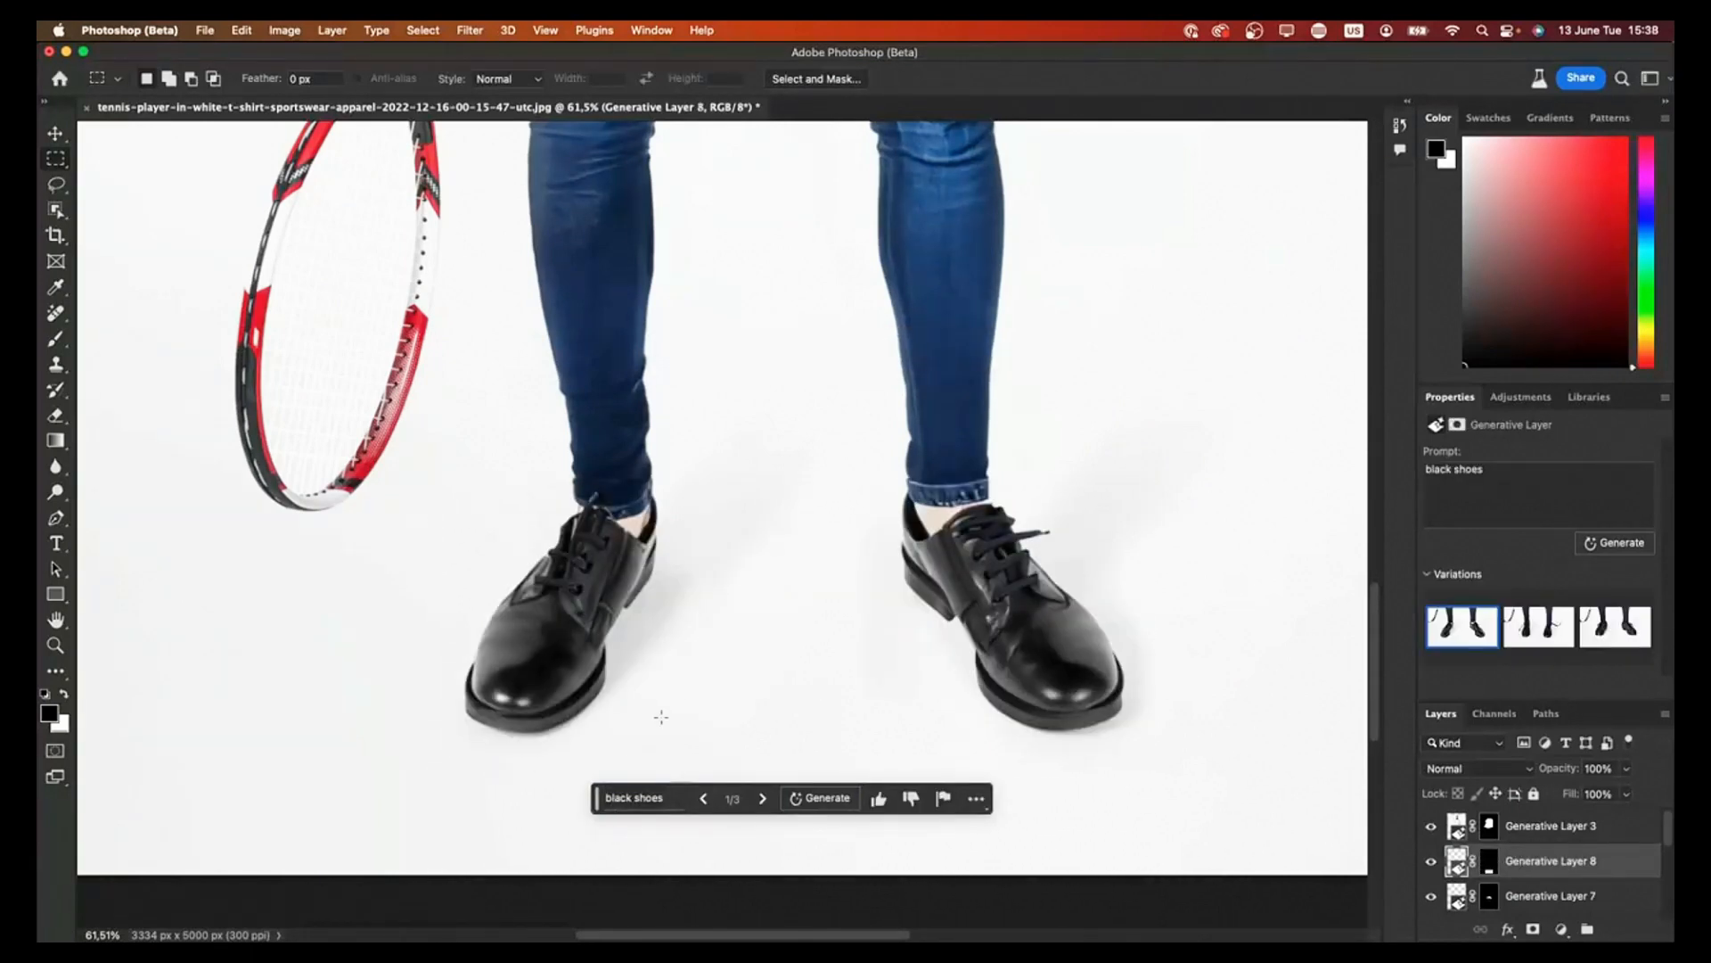
Step: Compare the three "black shoes" variations, cycling through them and ending on the third
left_click(763, 799)
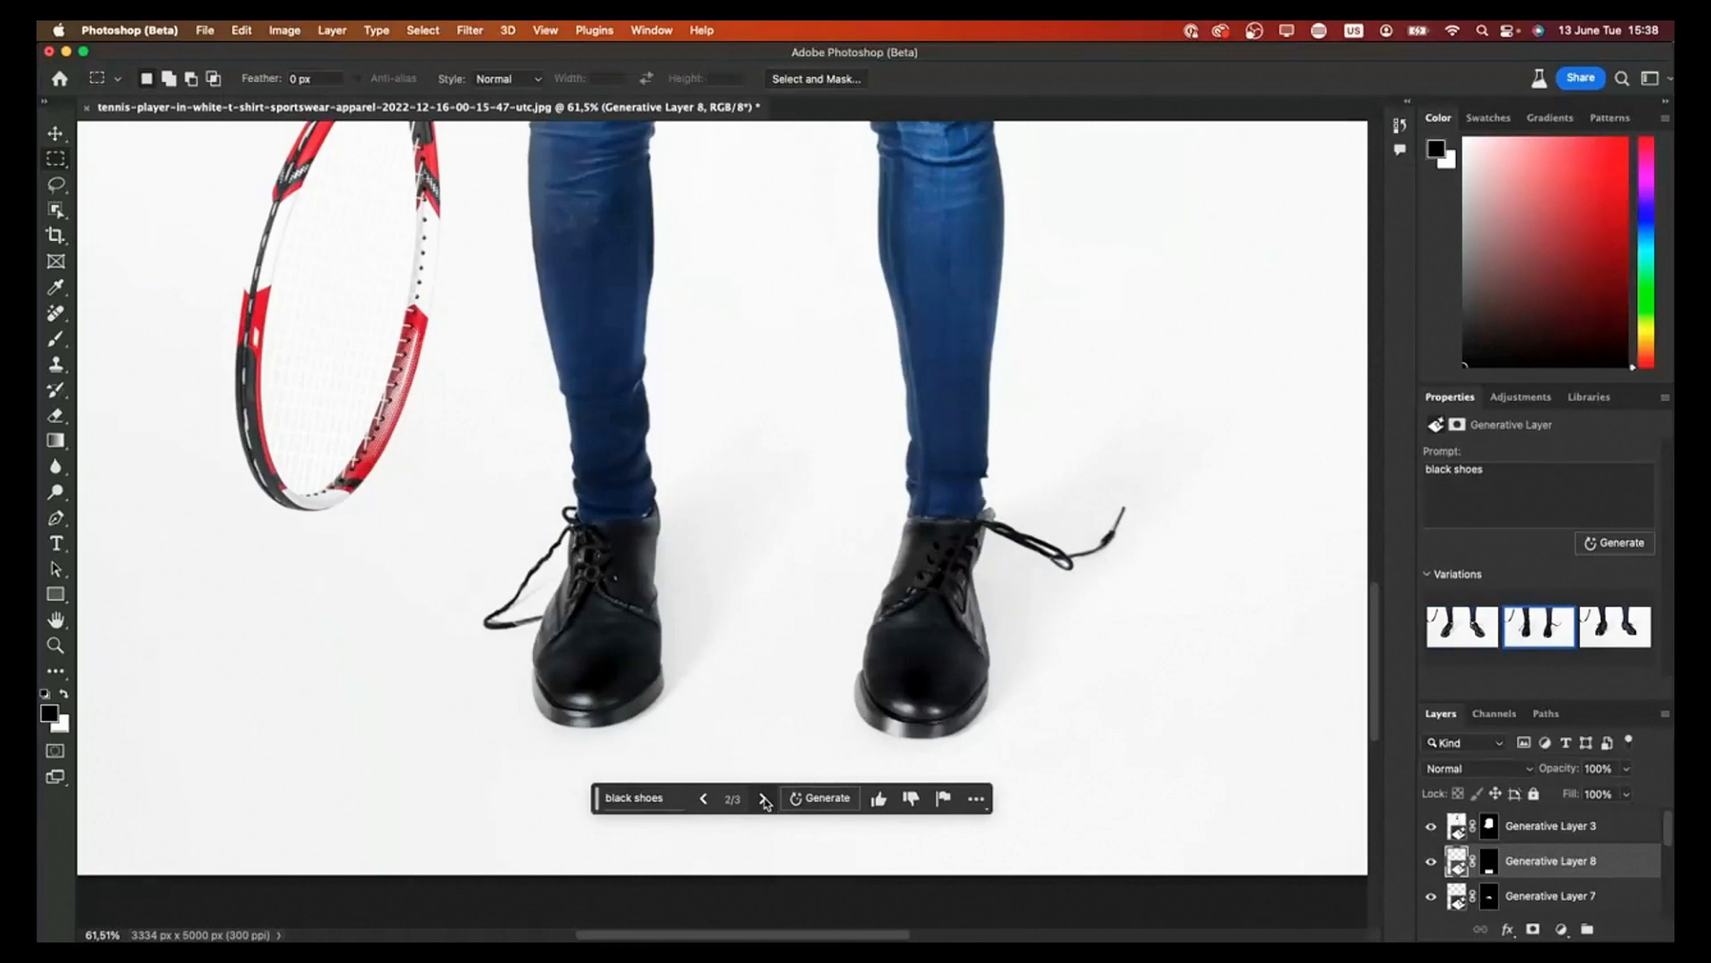
left_click(763, 799)
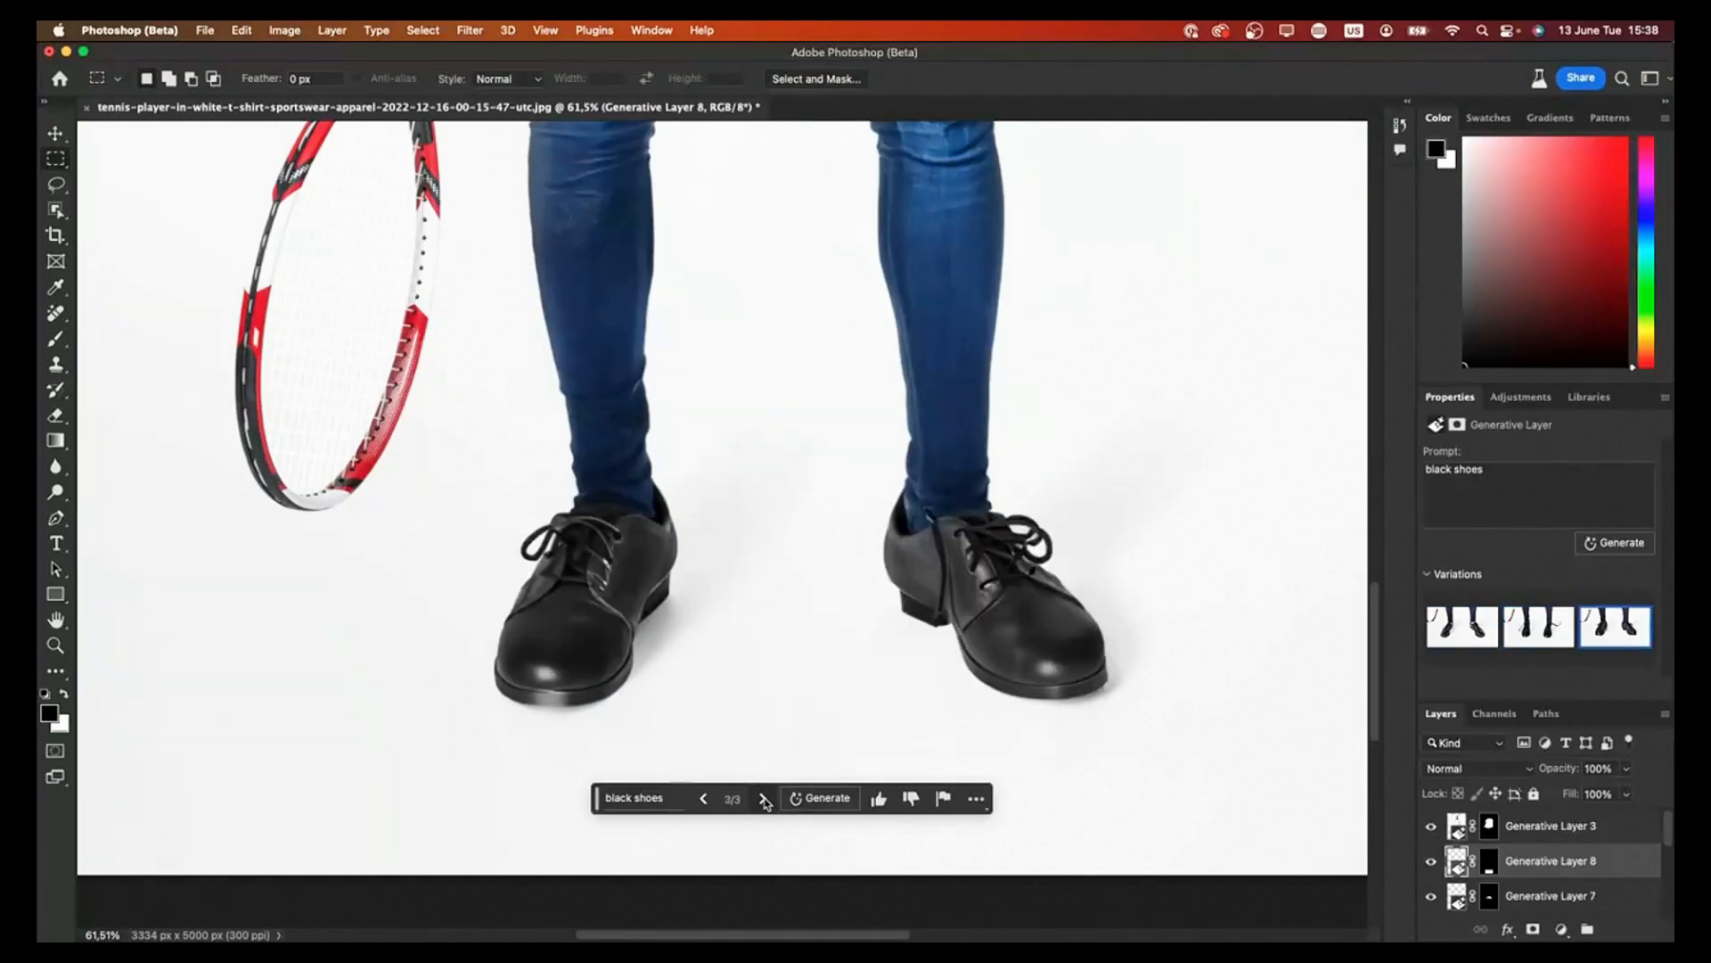
left_click(763, 799)
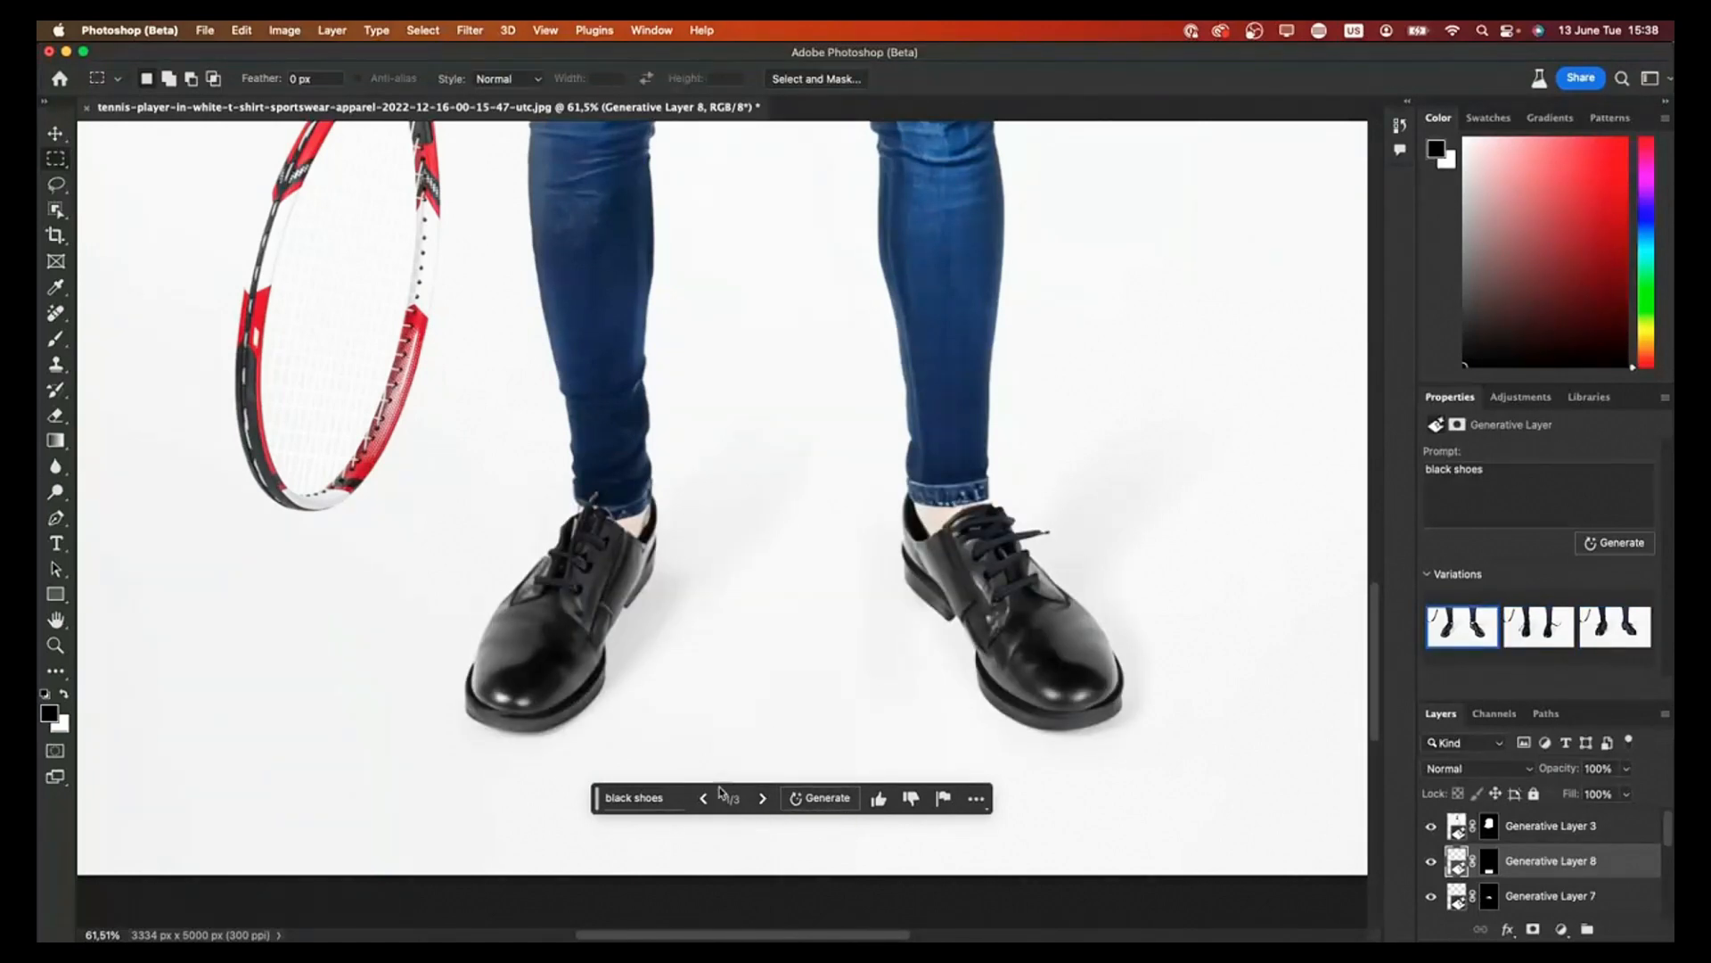
left_click(764, 798)
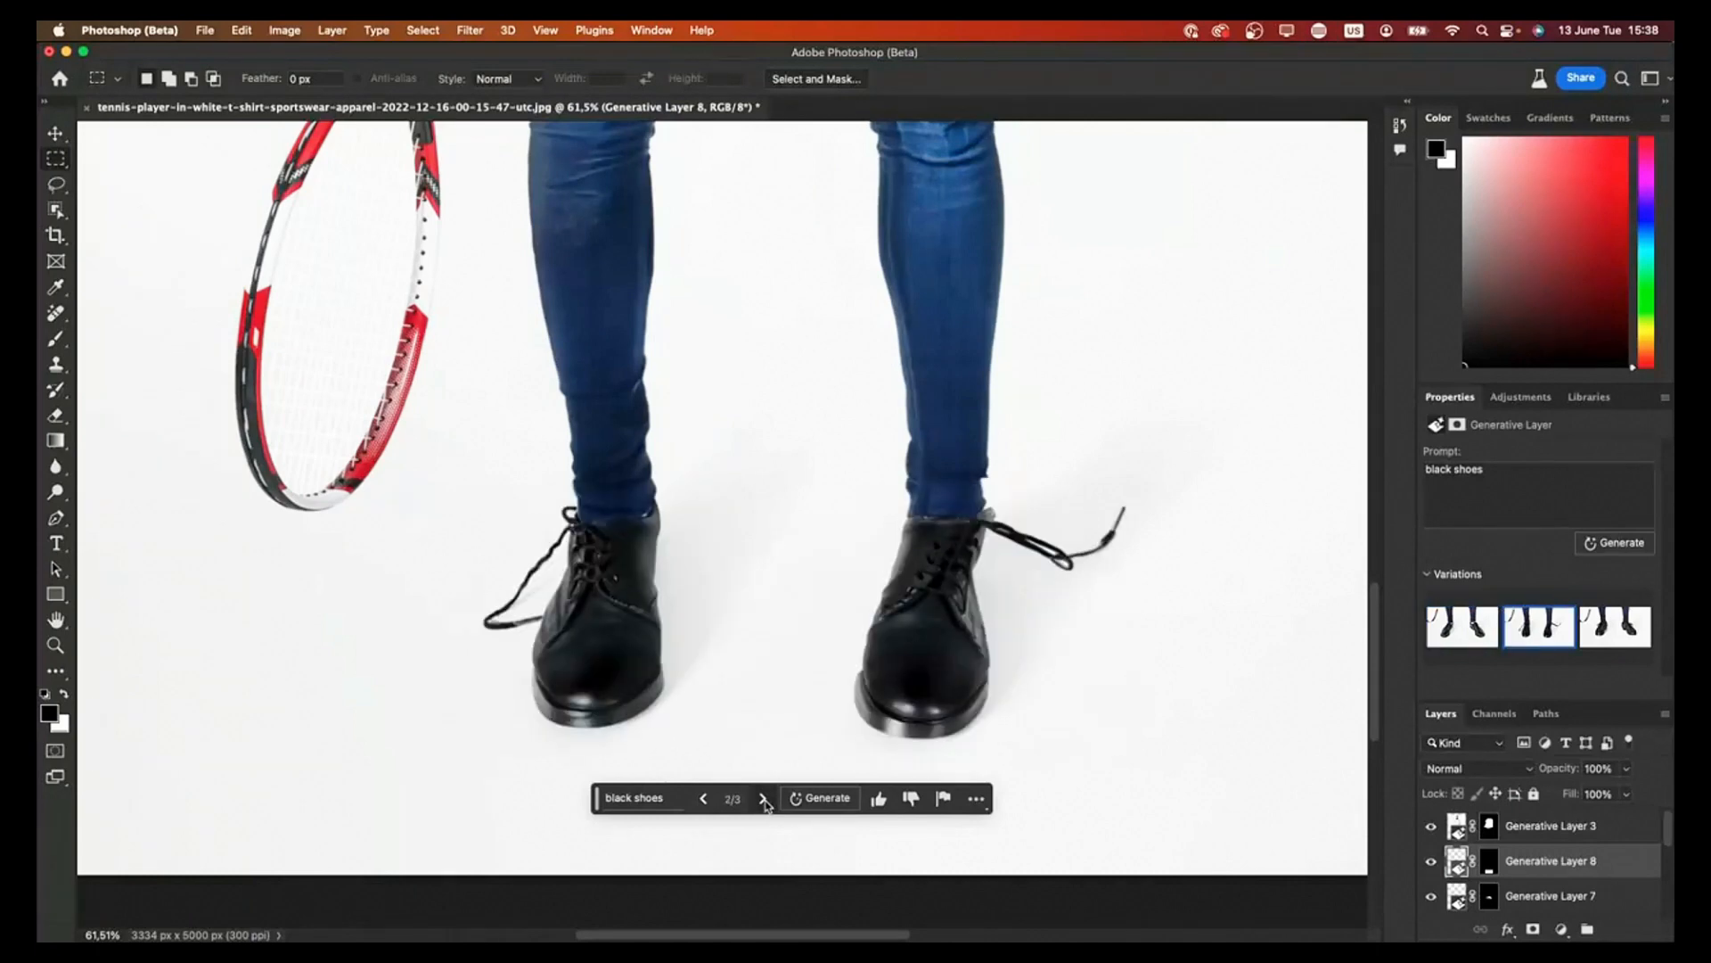
left_click(763, 799)
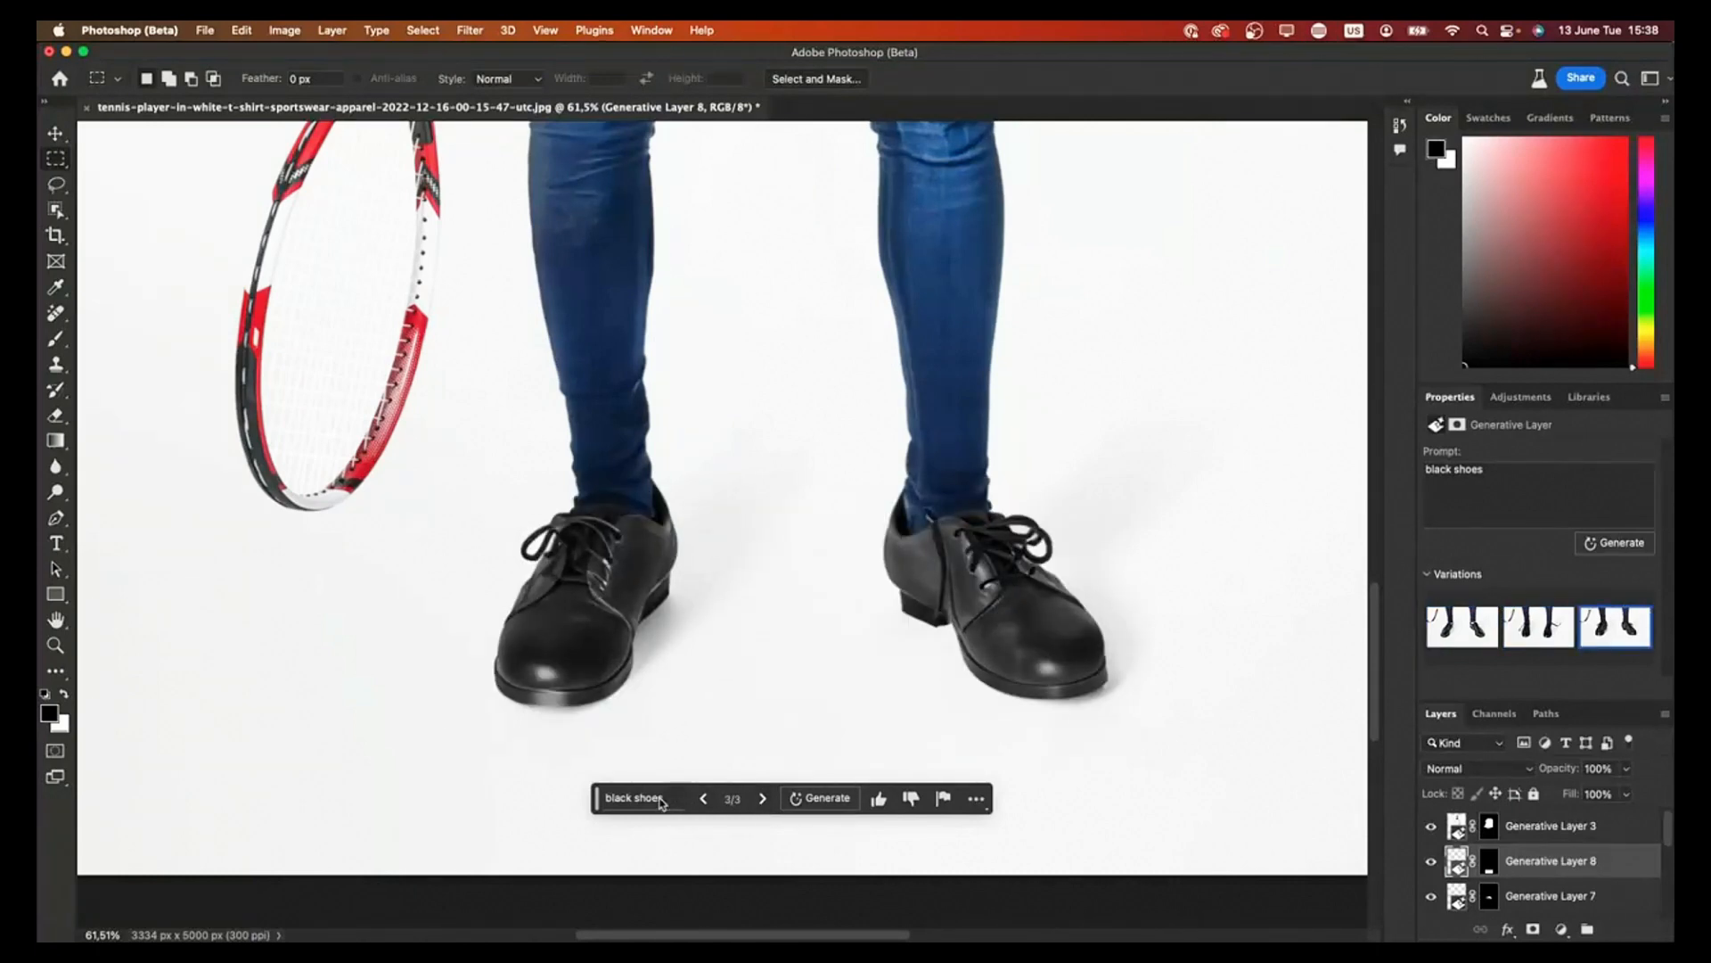
Step: Replace the shoe layer's prompt with "futuristic sneakers" and generate new variations
triple_click(1471, 480)
type("futuristic sneakers")
left_click(1615, 542)
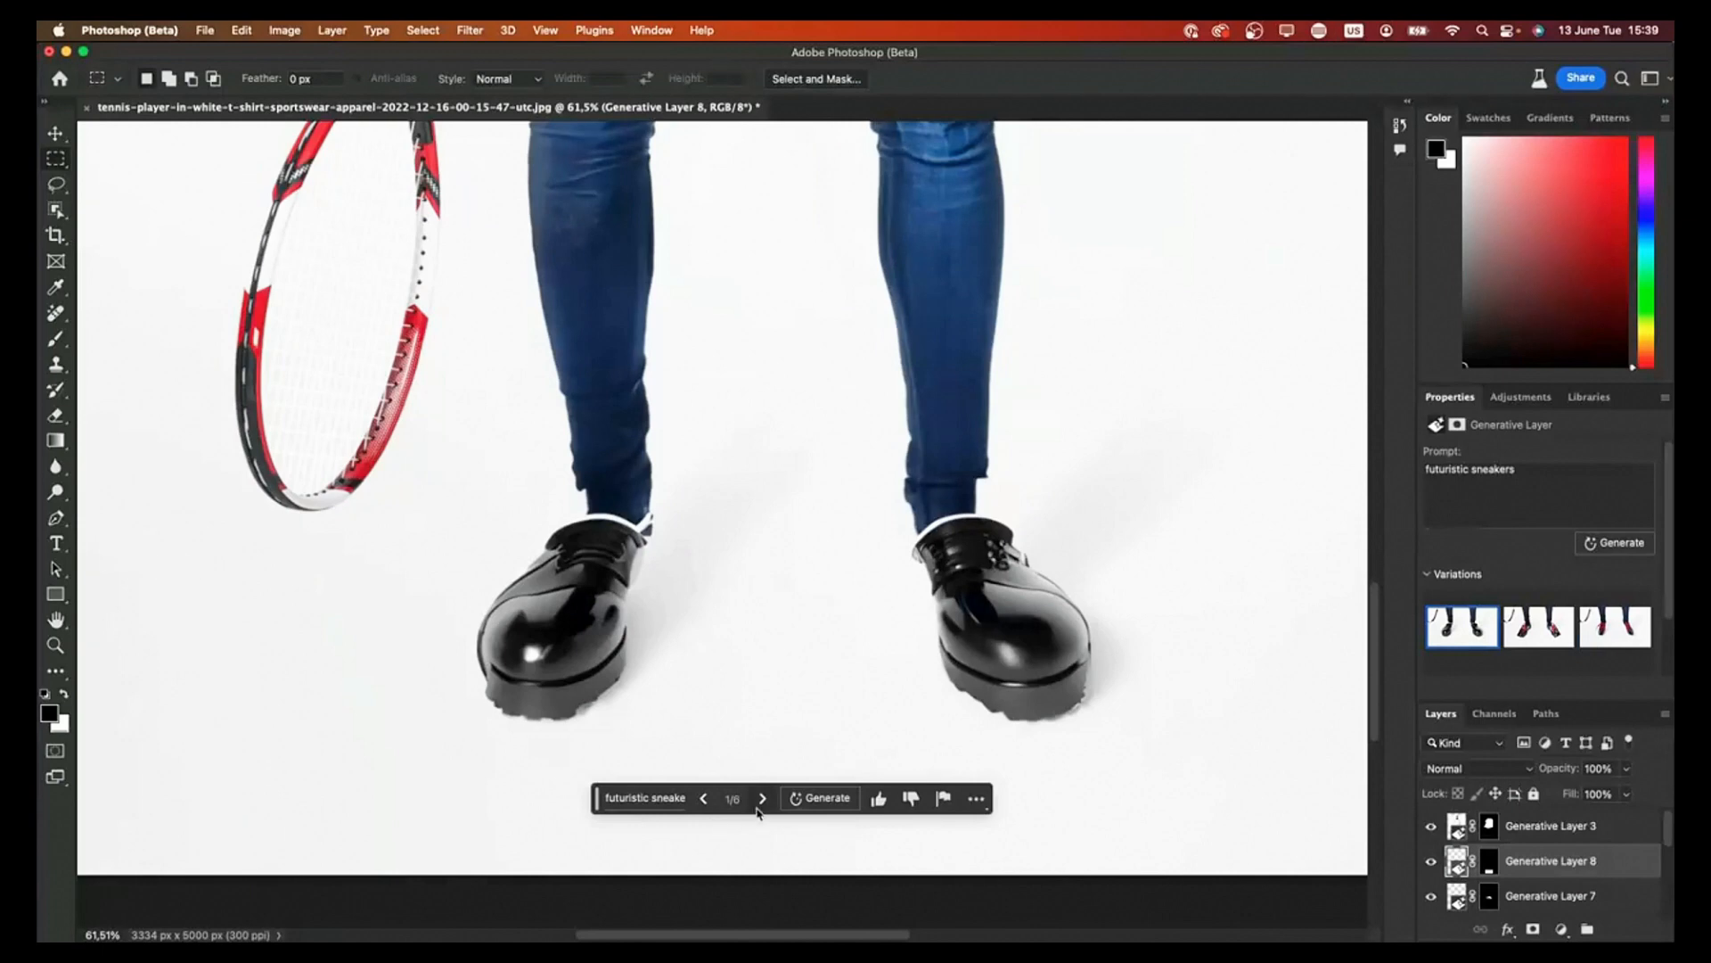
Step: Compare the three "futuristic sneakers" variations up close and on the full figure, and select the second, red-and-black pair
left_click(761, 800)
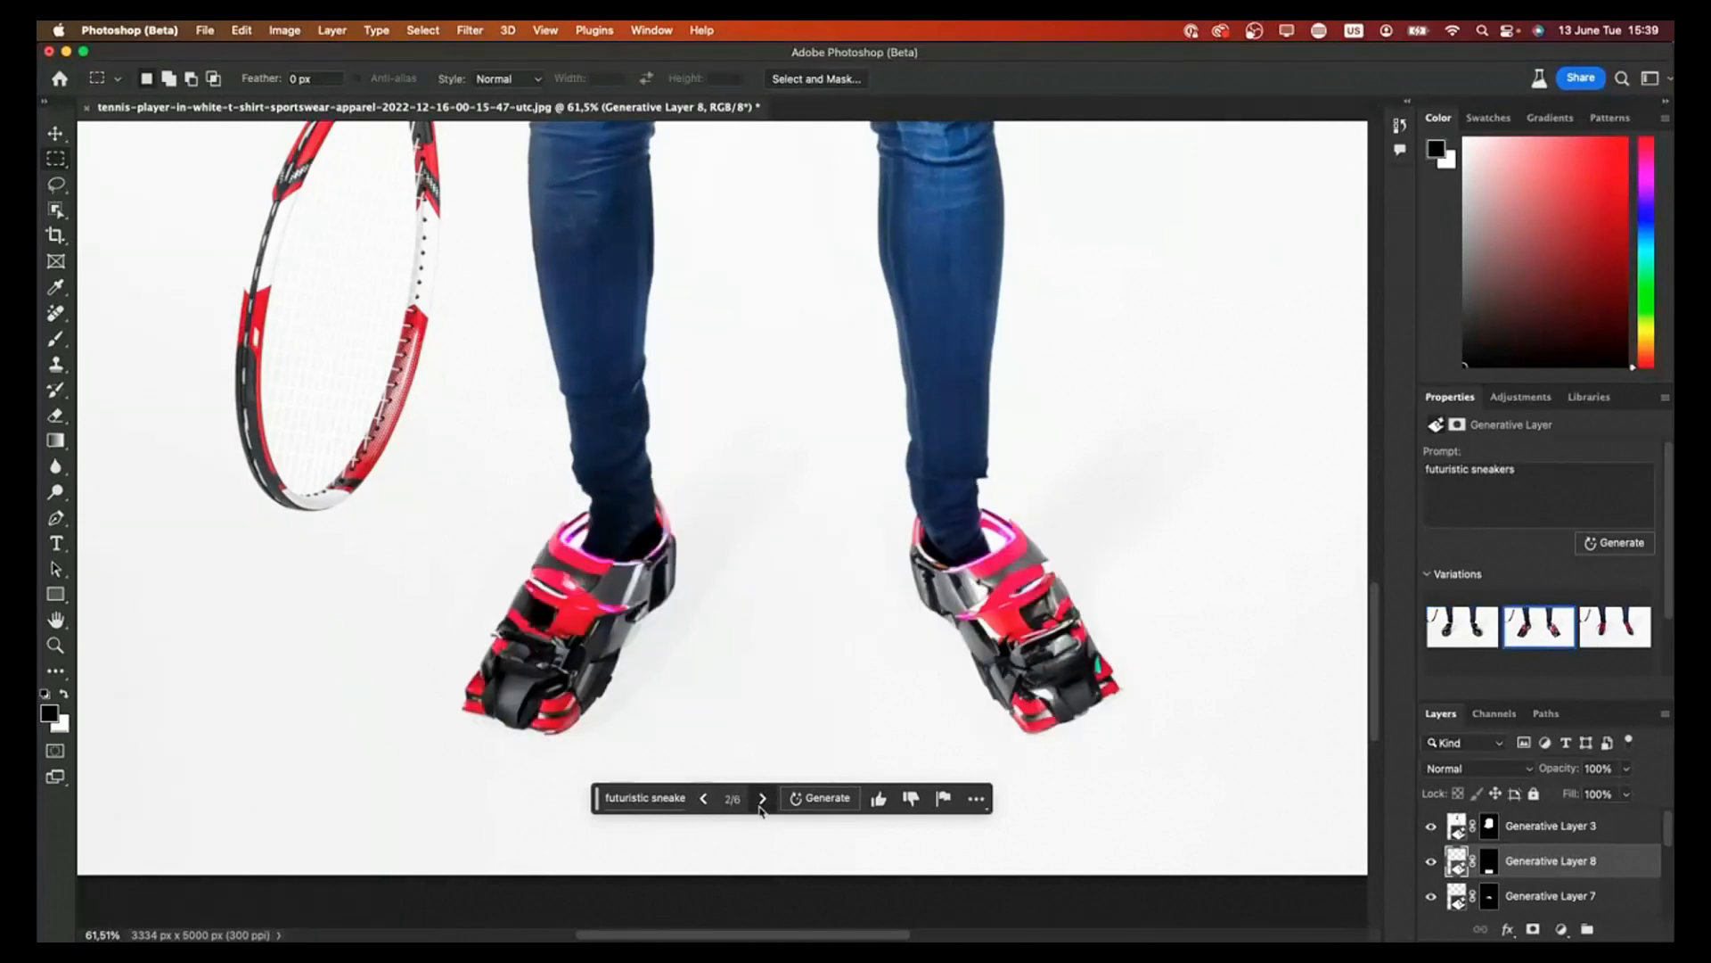
left_click(762, 800)
scroll(908, 442, "down", 2)
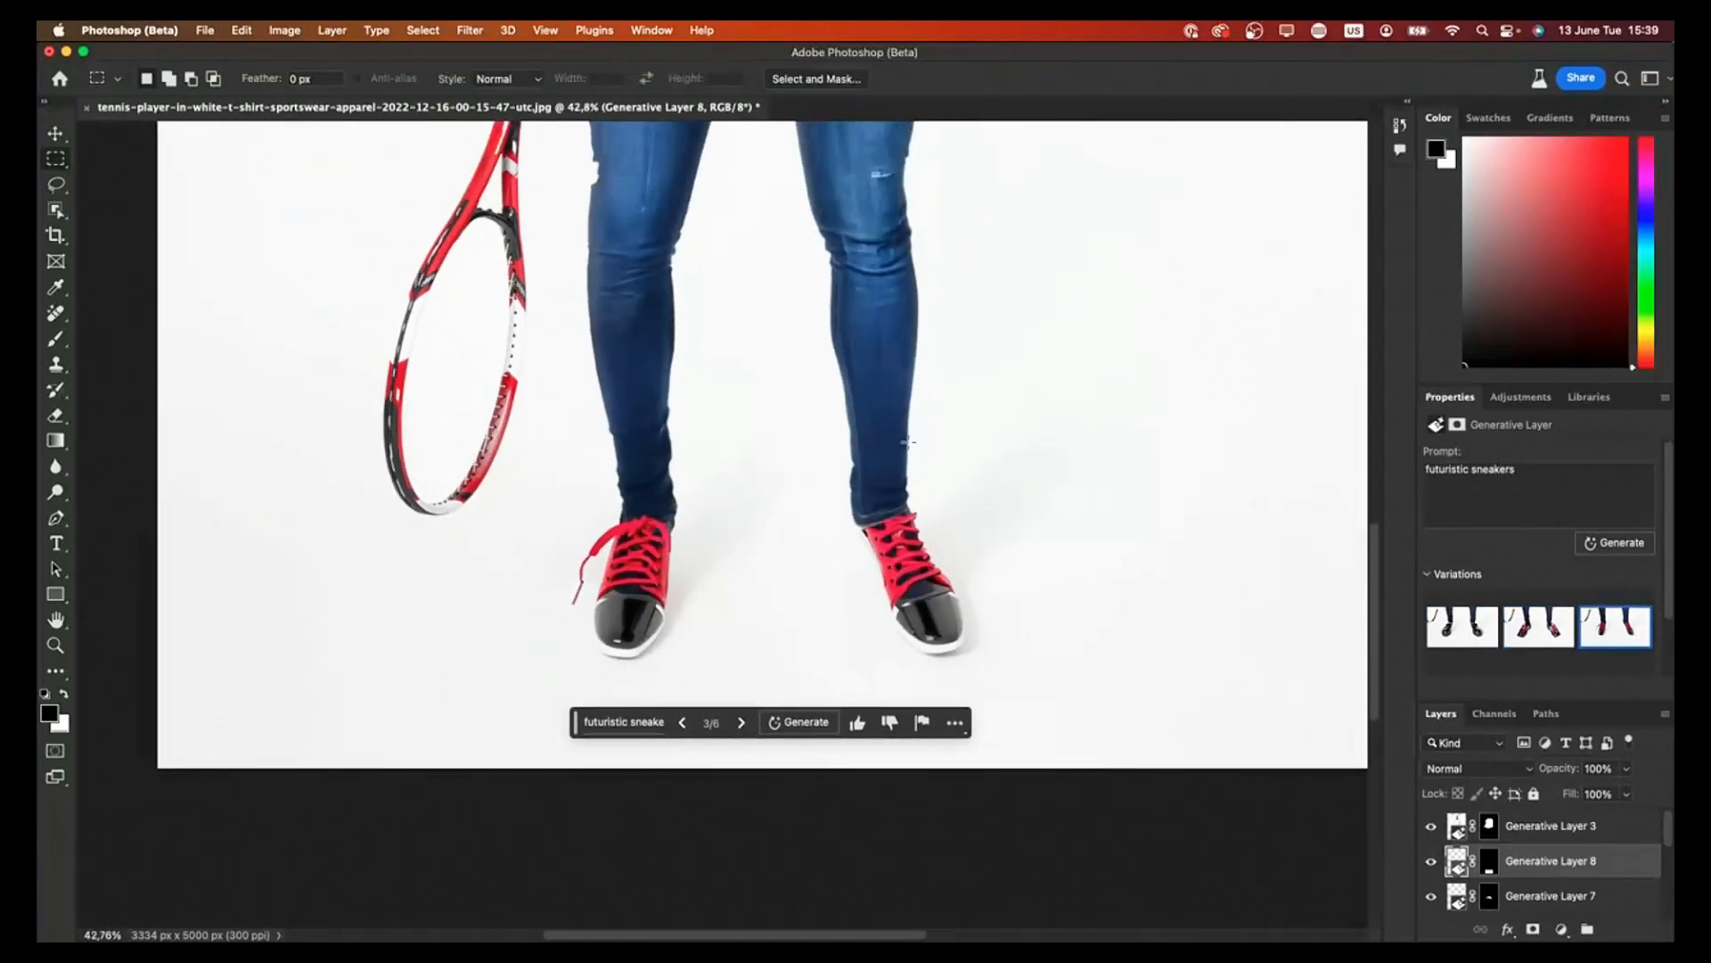
scroll(908, 442, "down", 3)
scroll(779, 316, "up", 6)
scroll(779, 317, "down", 2)
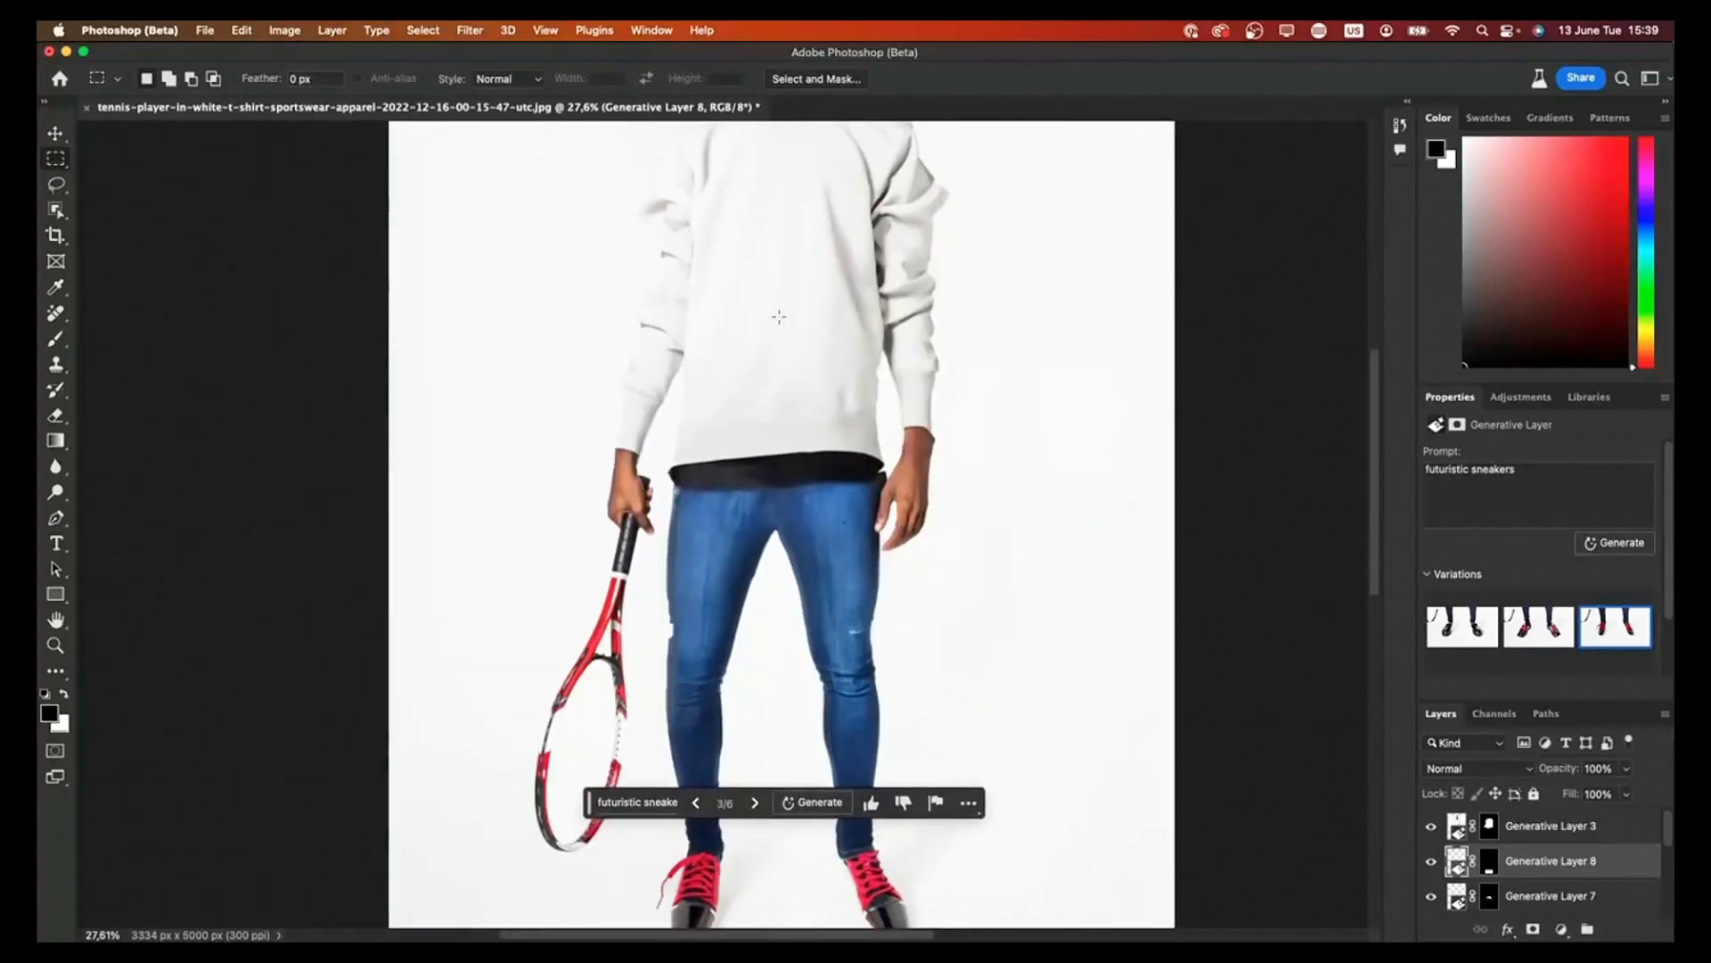
scroll(781, 493, "down", 2)
scroll(781, 492, "down", 1)
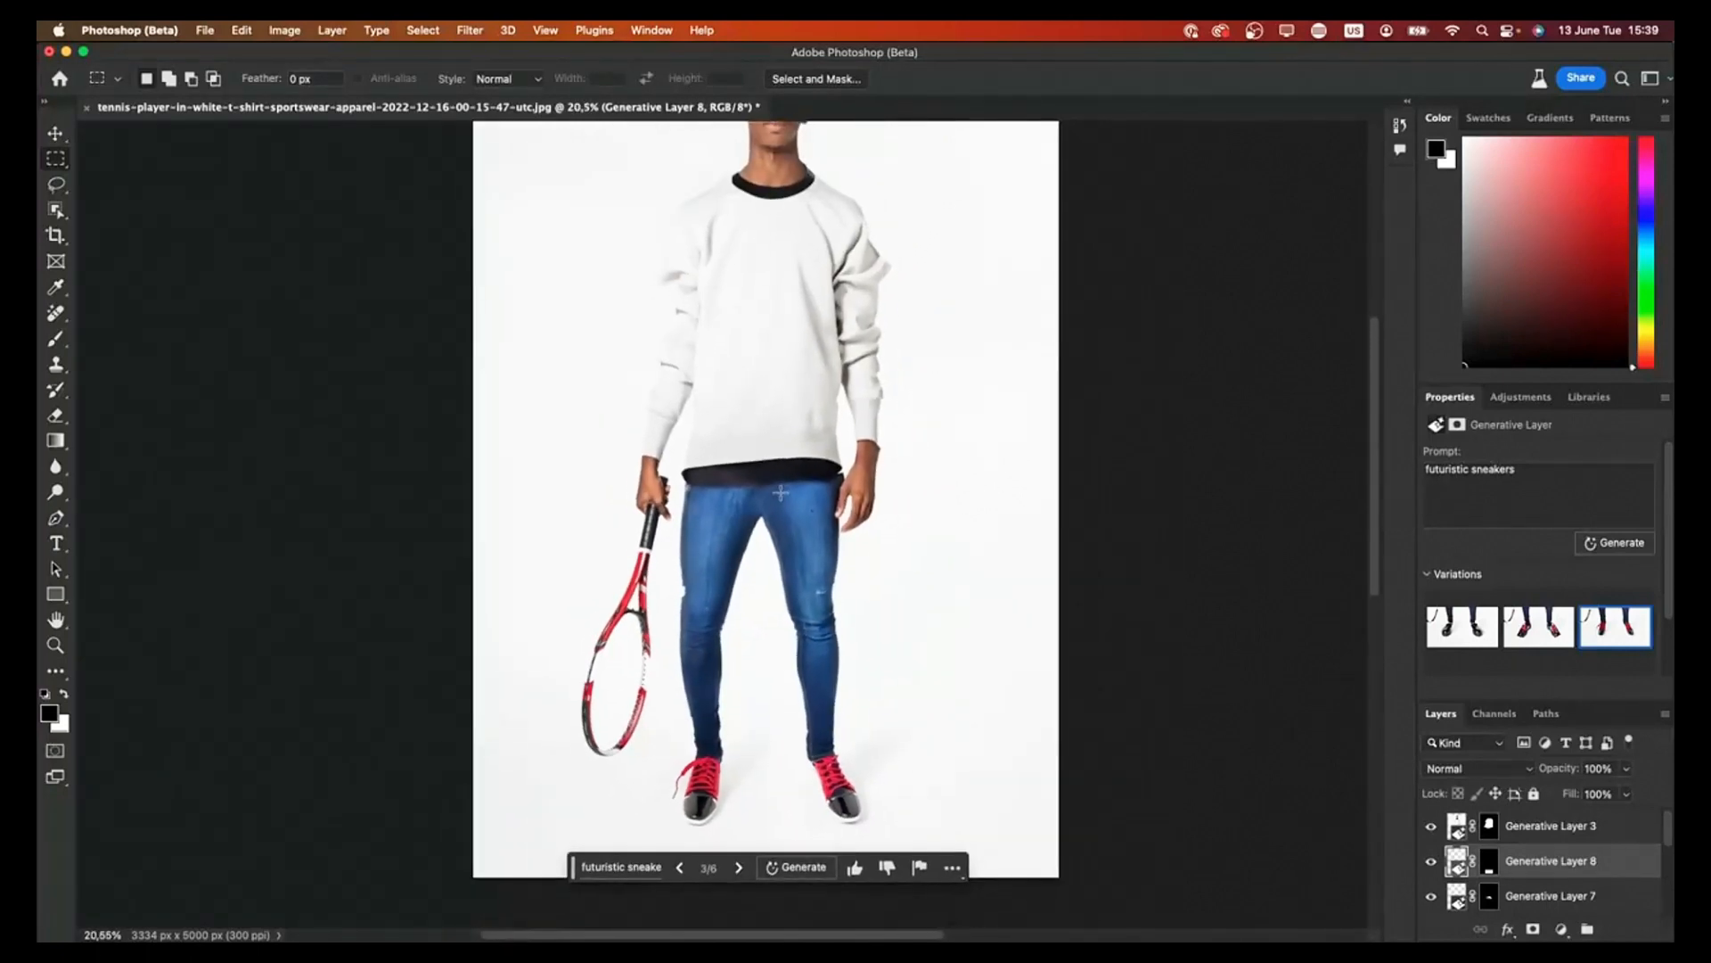
scroll(781, 493, "down", 1)
left_click(679, 847)
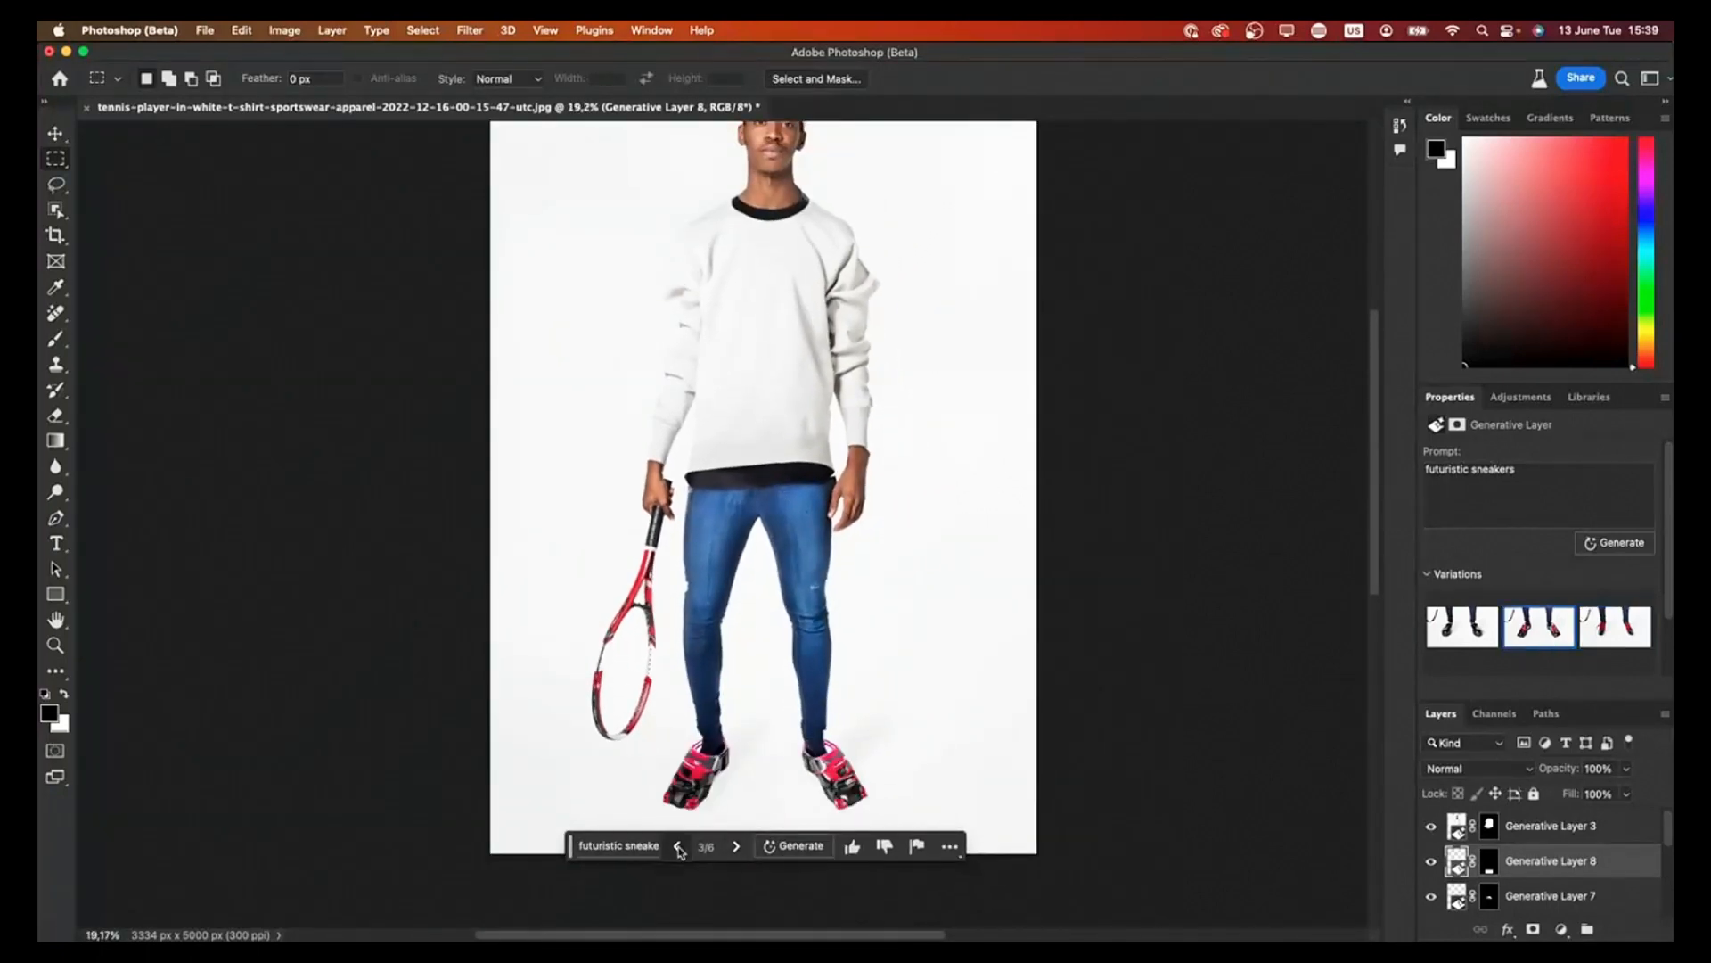
left_click(678, 846)
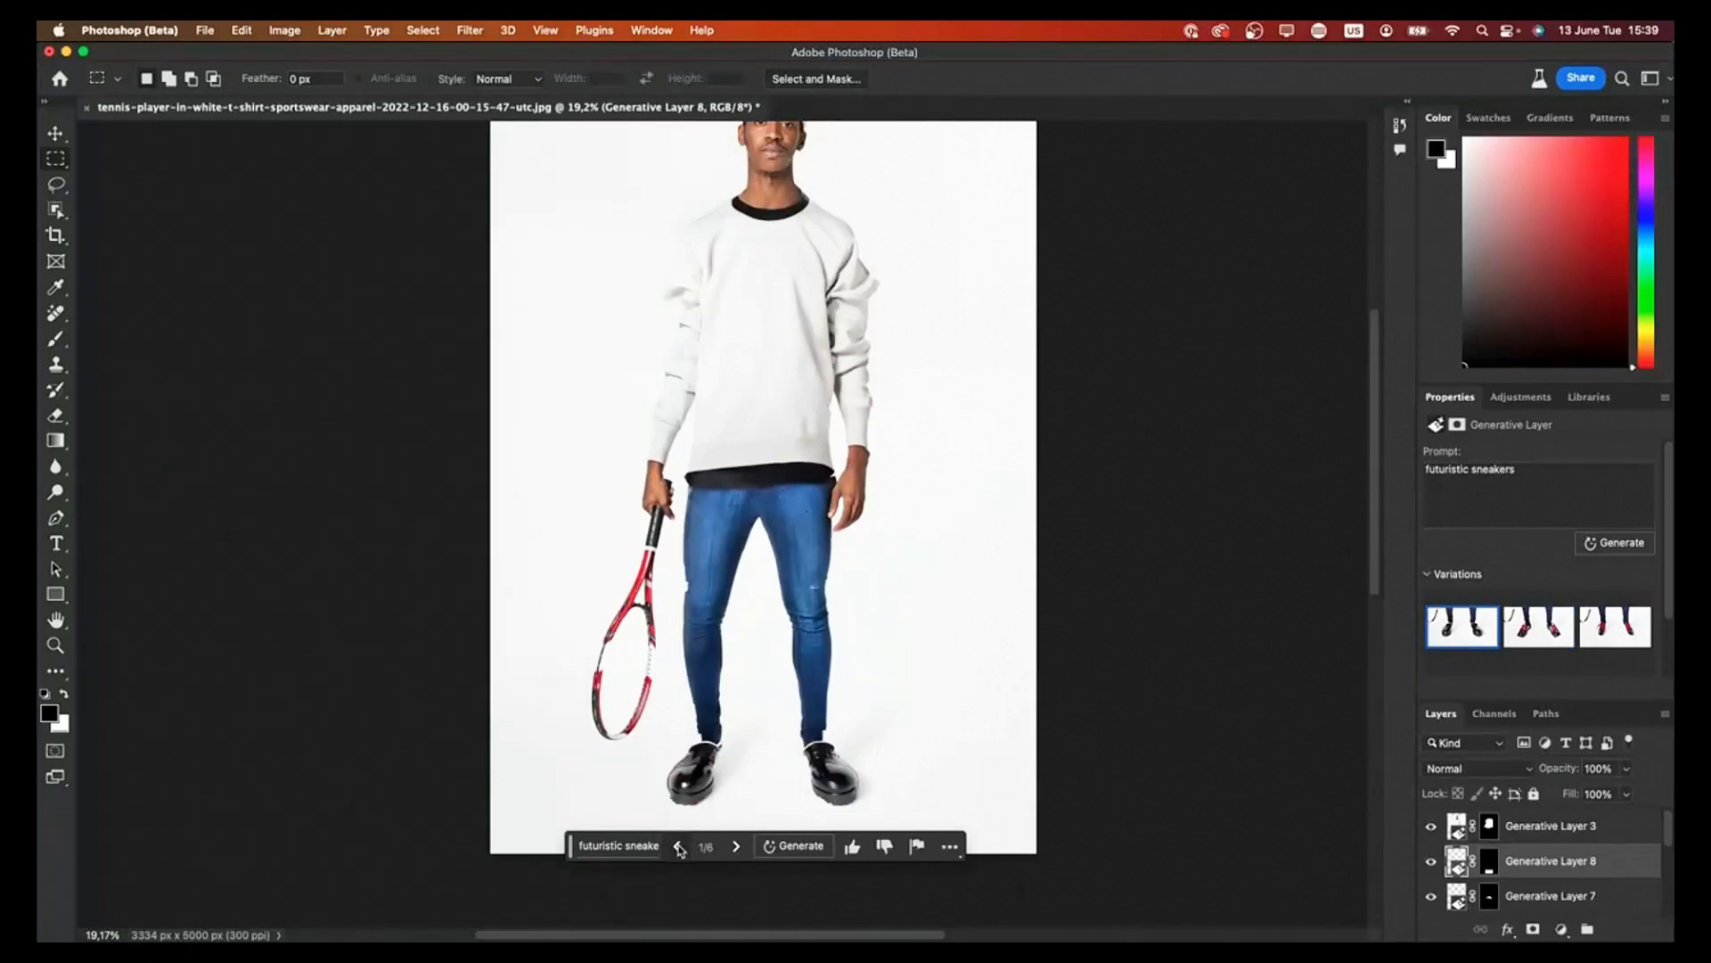
left_click(736, 845)
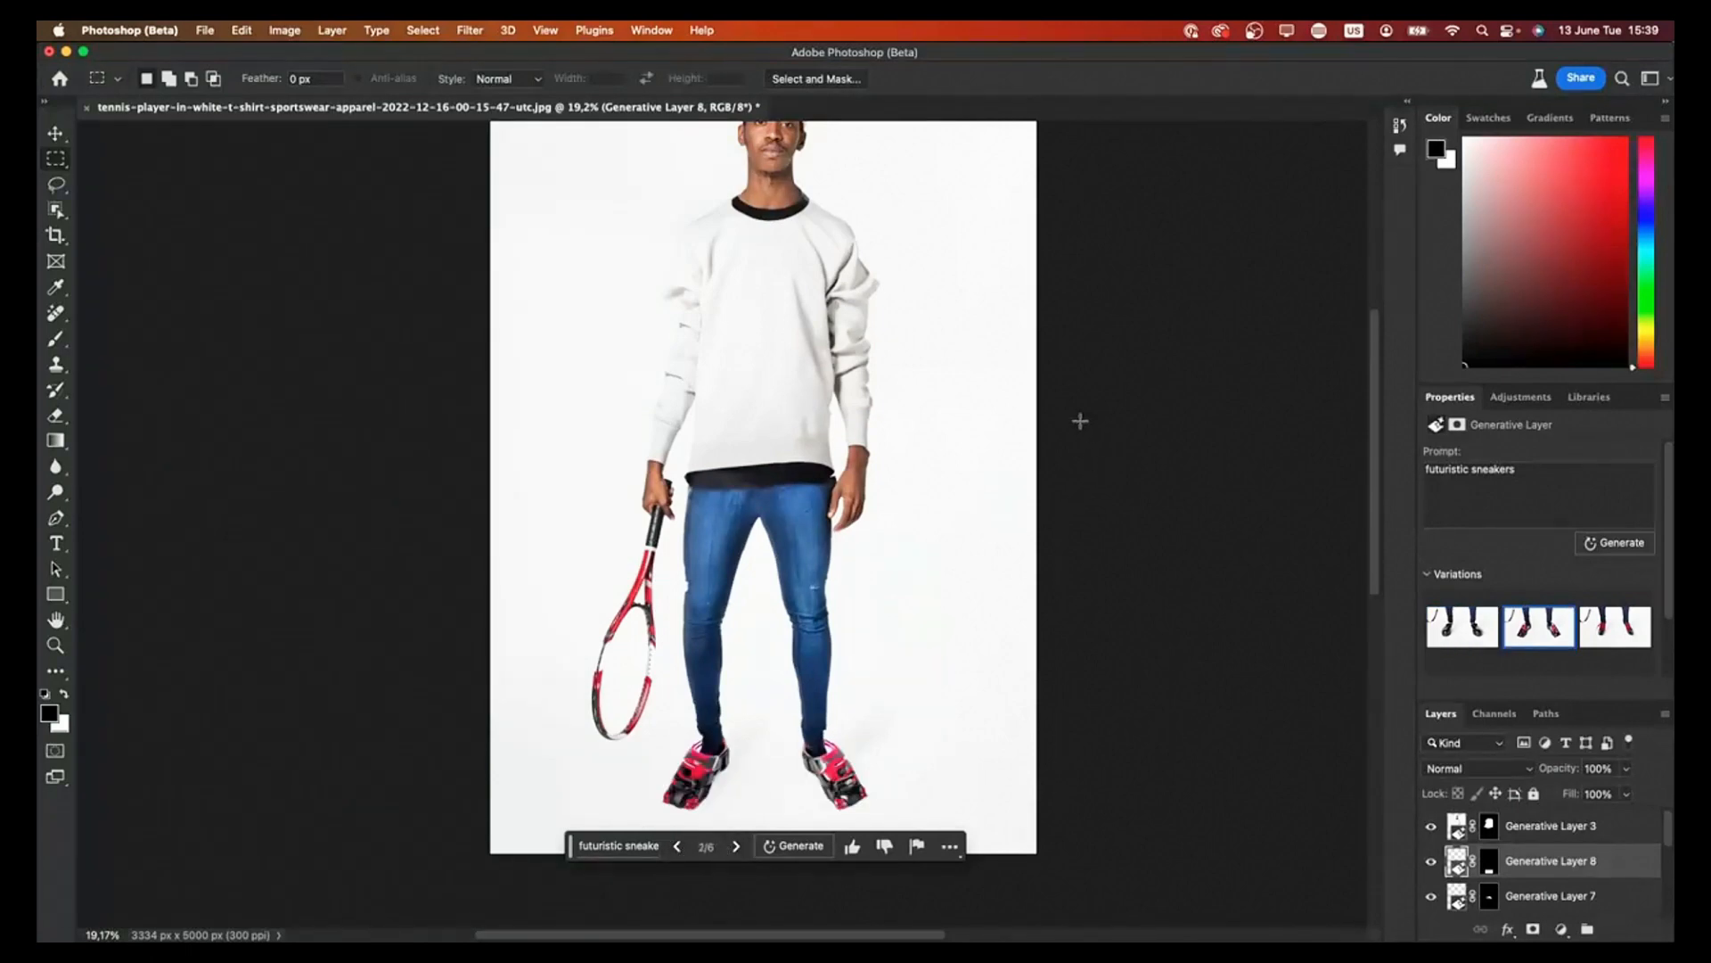